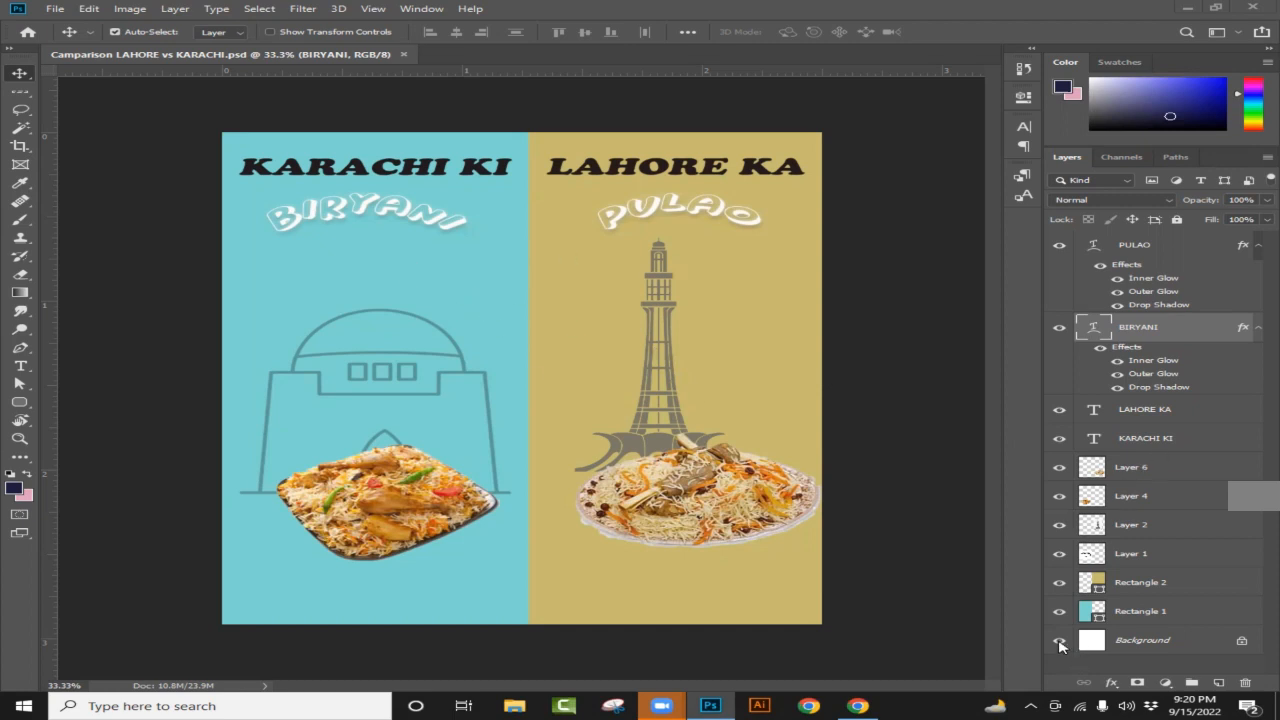
Step: Hide every layer of the Karachi-vs-Lahore poster so the canvas is fully transparent
left_click_drag(1064, 641, 1062, 278)
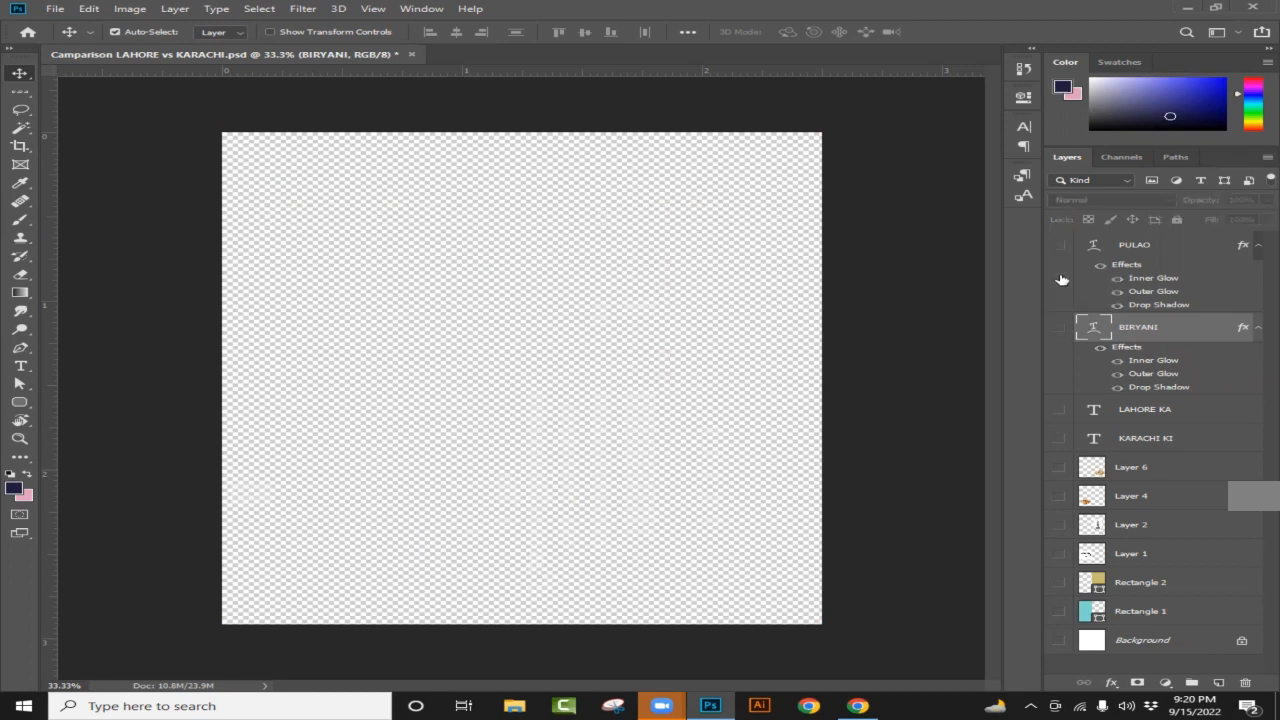
Step: Show Background, Rectangle 1, Rectangle 2 and Layer 1, then switch to Chrome's Google homepage
left_click(1058, 637)
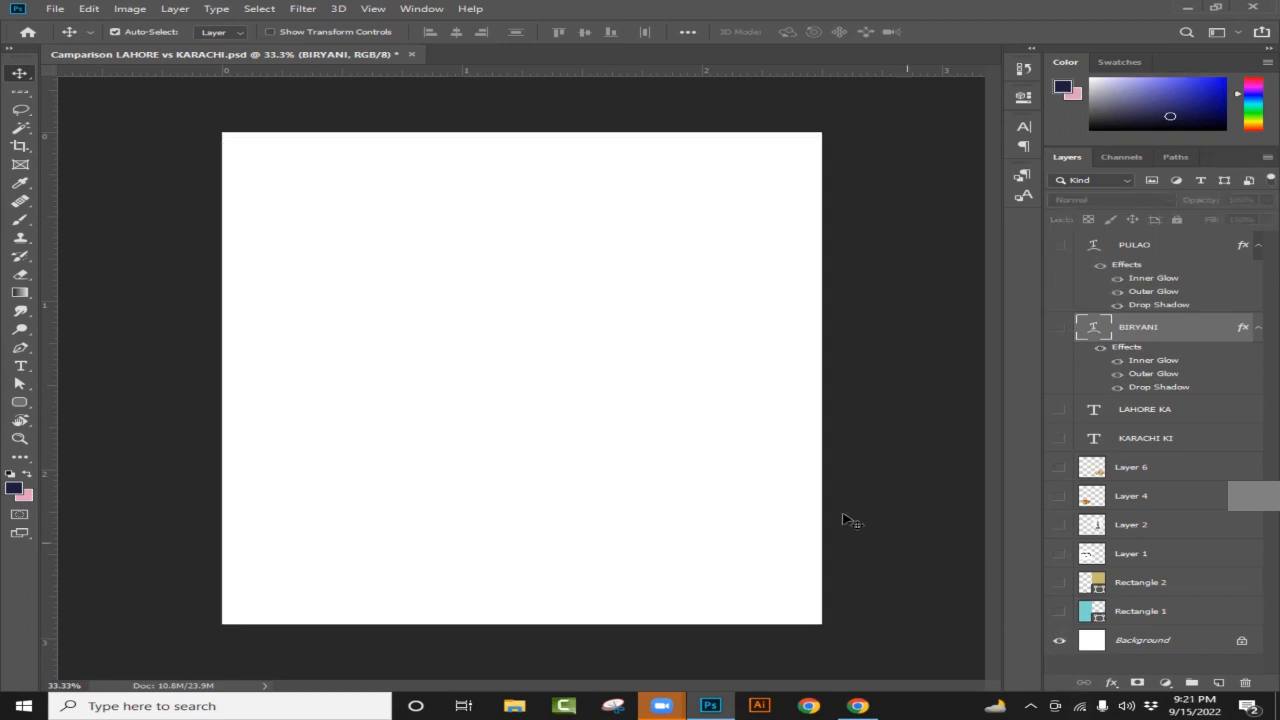
left_click(1059, 612)
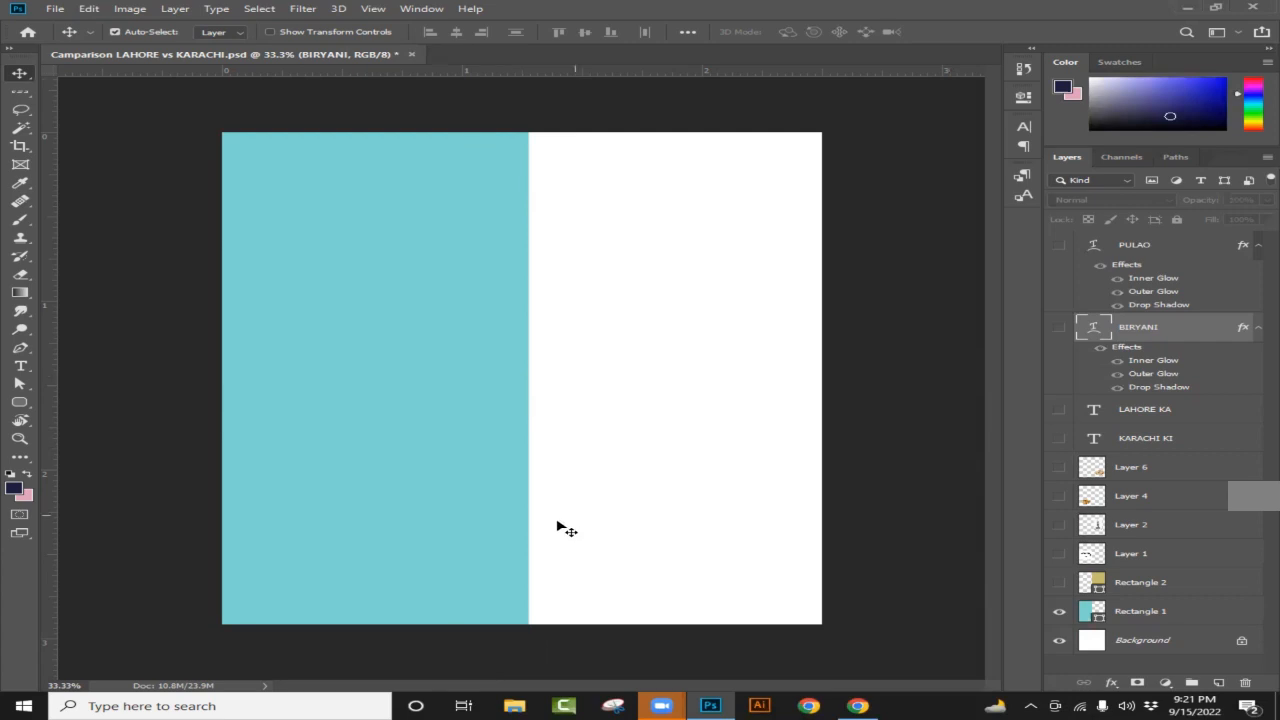
left_click(1059, 582)
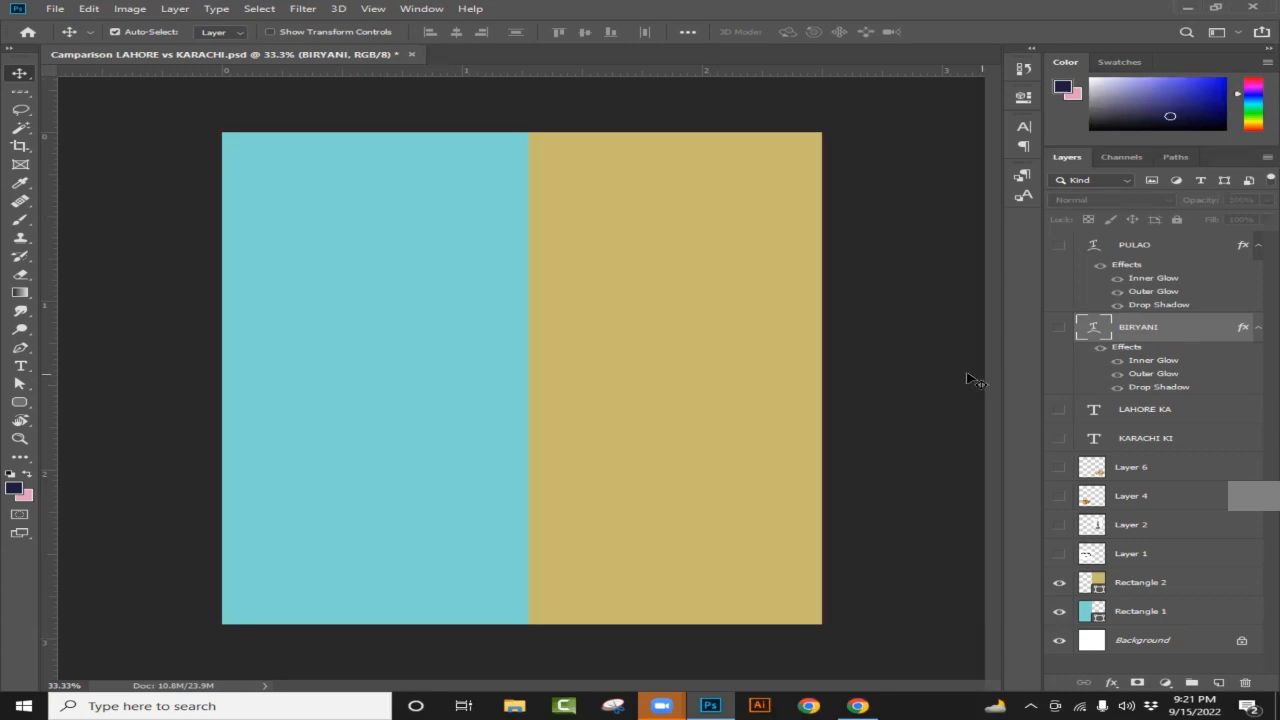
left_click(1059, 554)
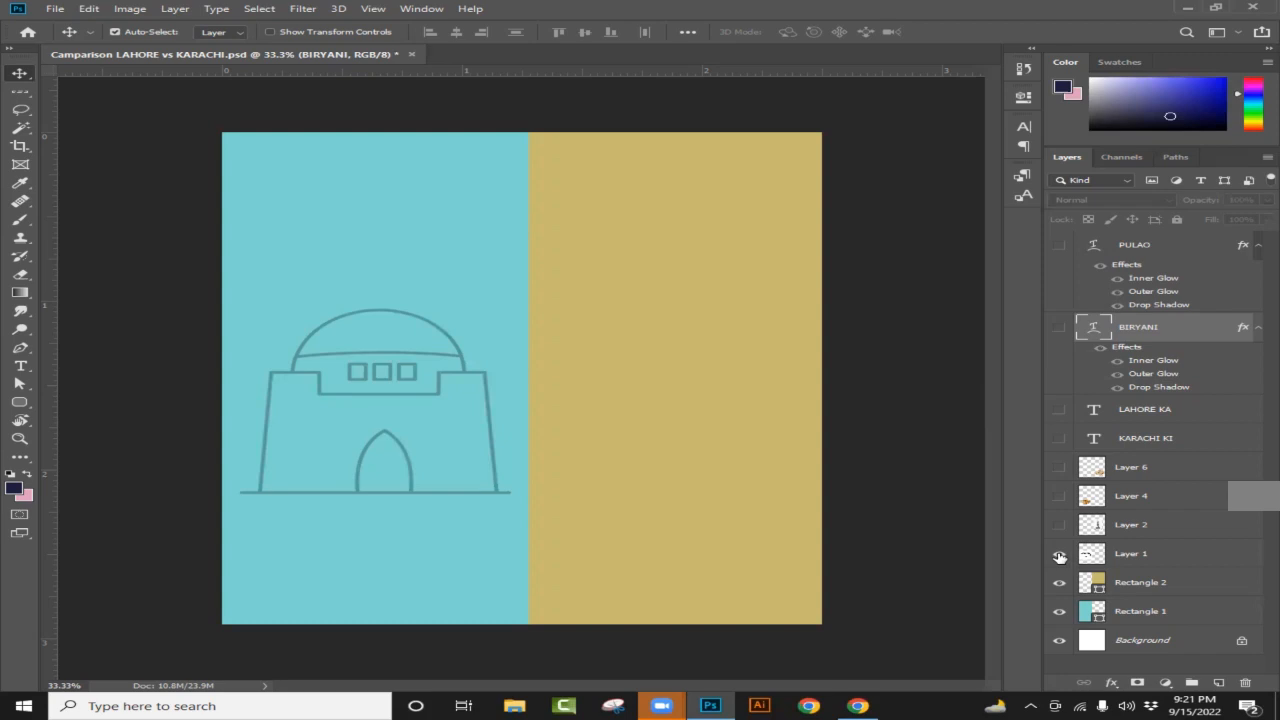
left_click(858, 706)
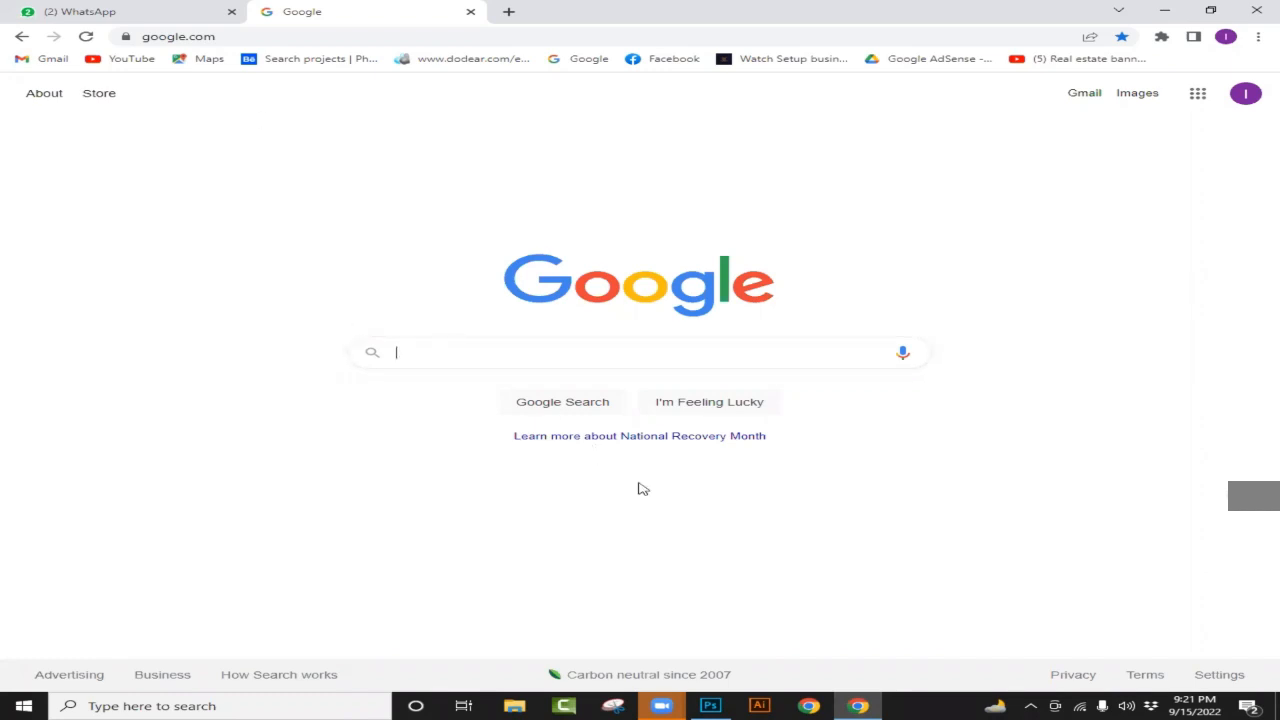
Step: Minimize Chrome to bring the Photoshop poster back on screen
left_click(858, 705)
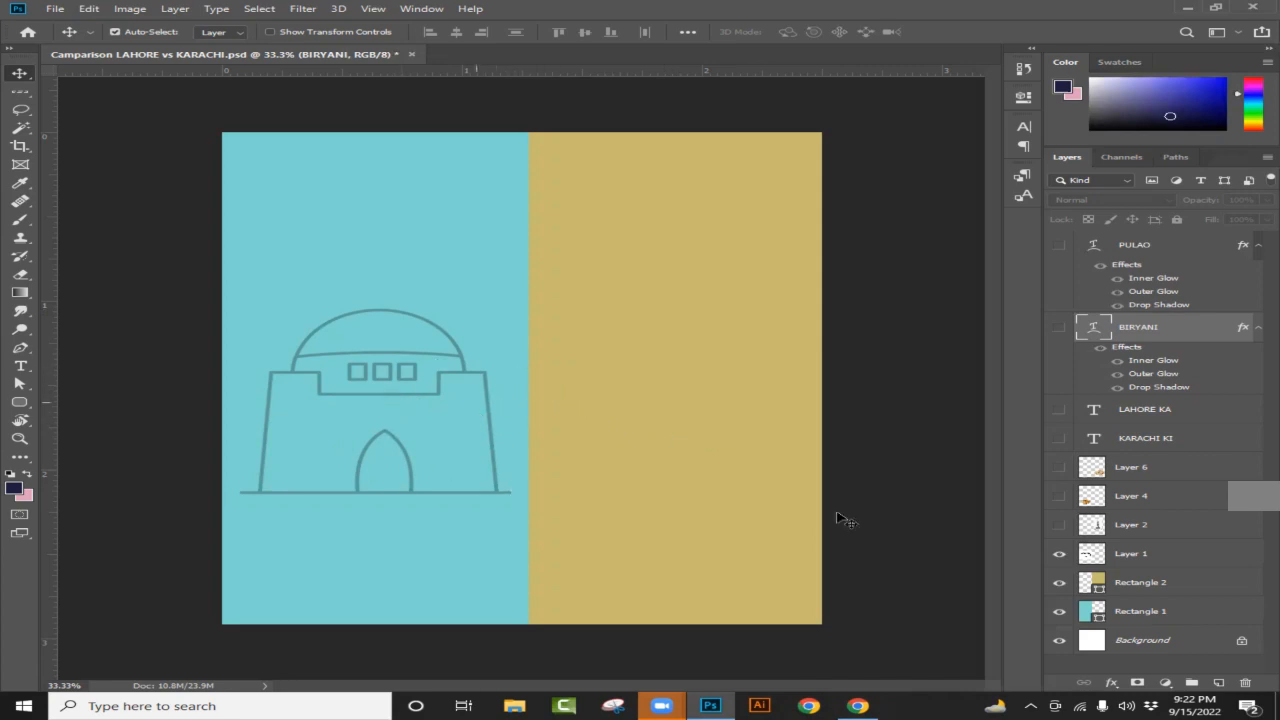
Step: Show the tower drawing (Layer 2), biryani (Layer 4) and pulao (Layer 6) photos, and the KARACHI KI title
left_click(1060, 525)
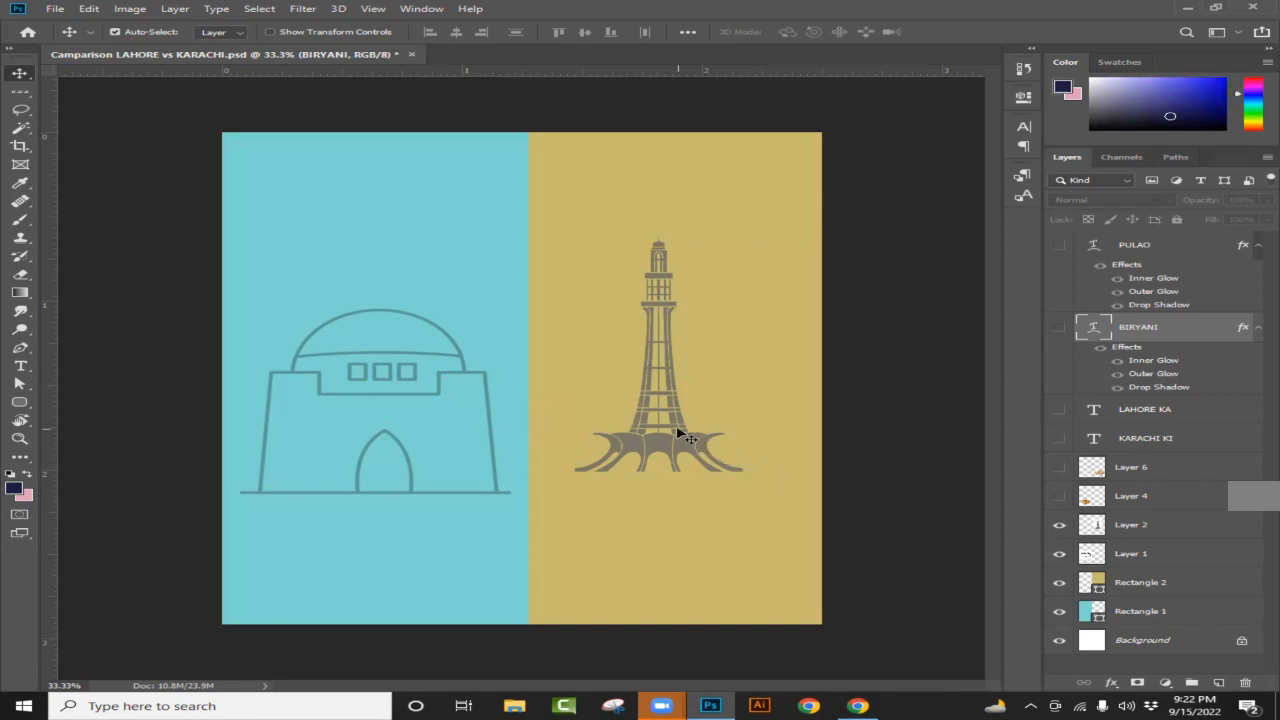
left_click(1060, 497)
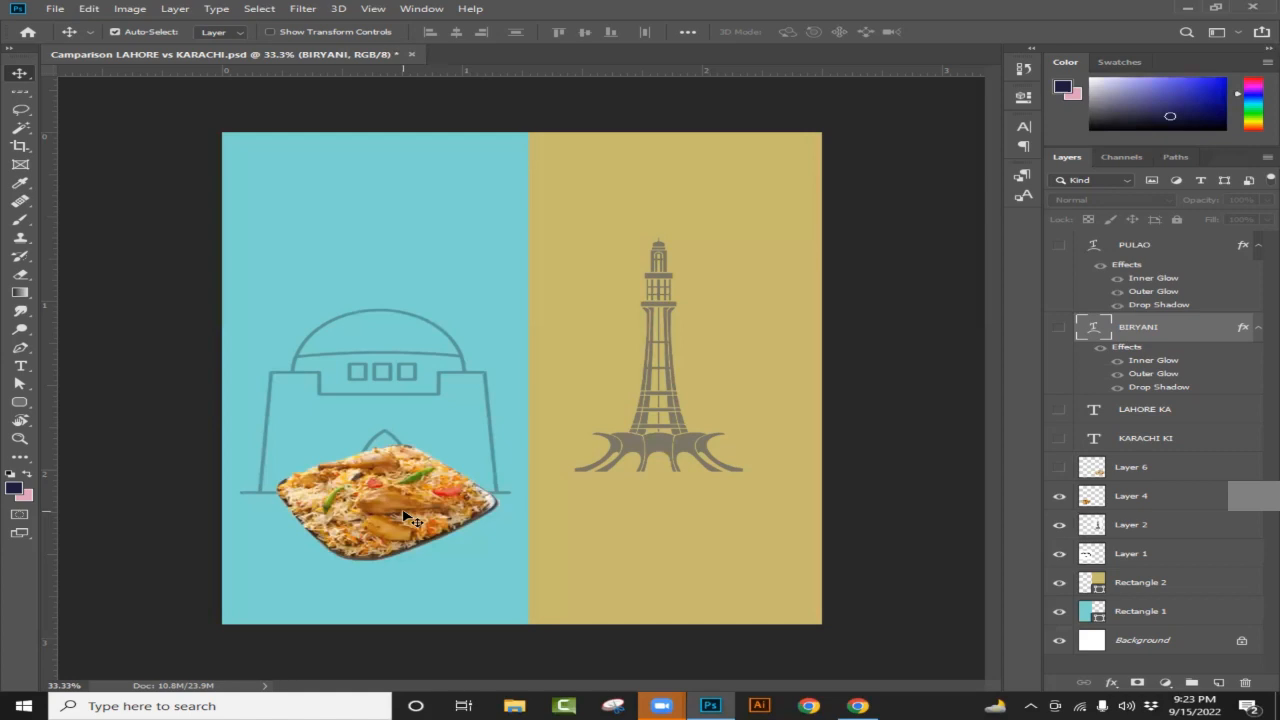
left_click(1061, 469)
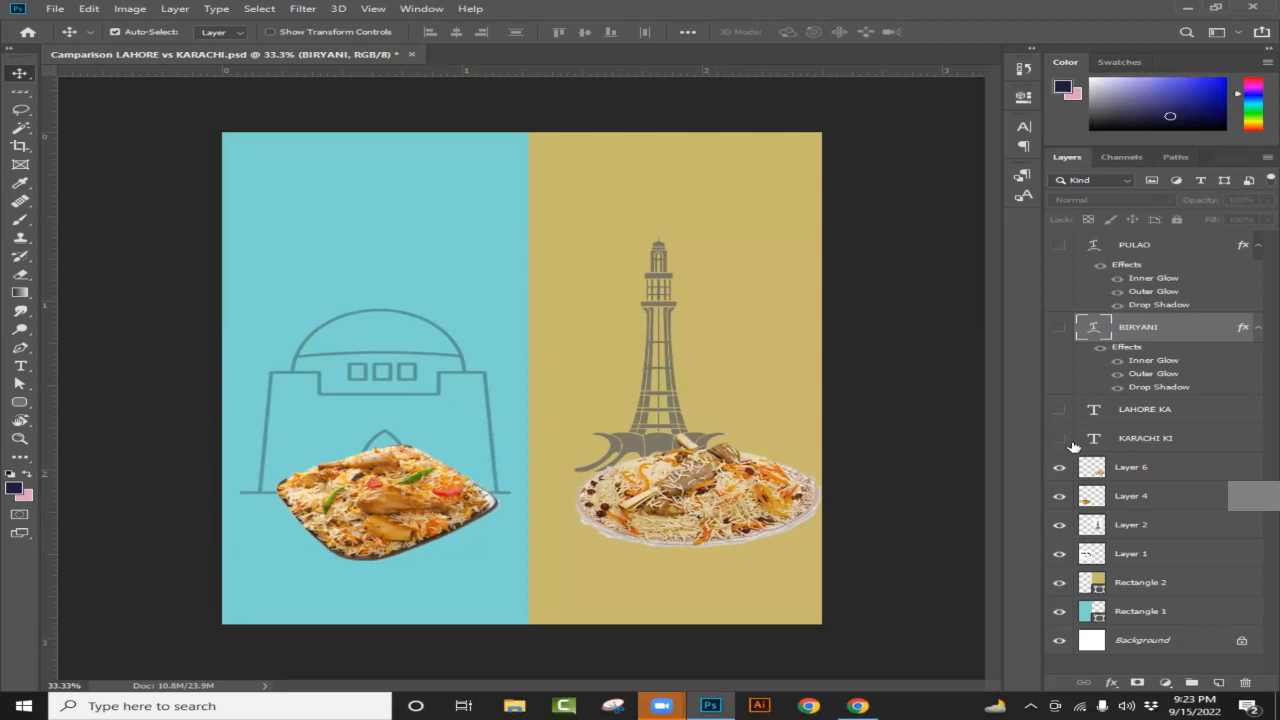
left_click(1059, 441)
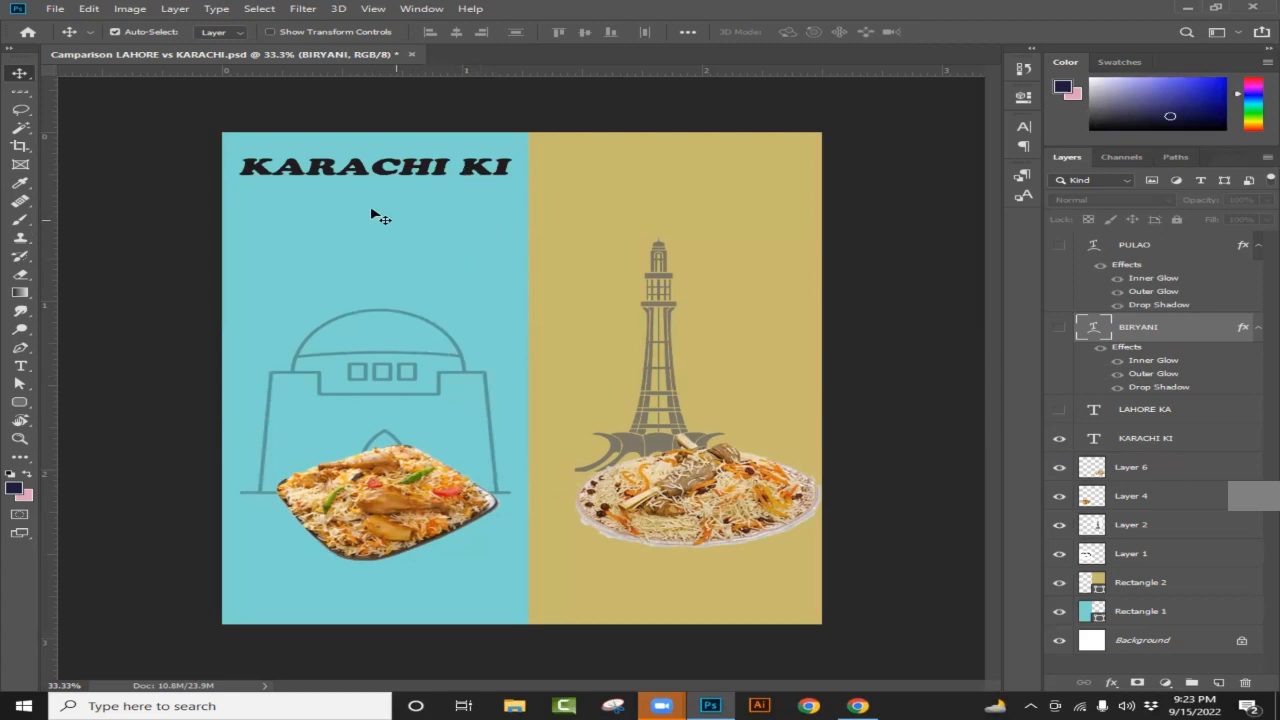
Step: Show the LAHORE KA, BIRYANI and PULAO text layers and select the PULAO layer
left_click(1060, 411)
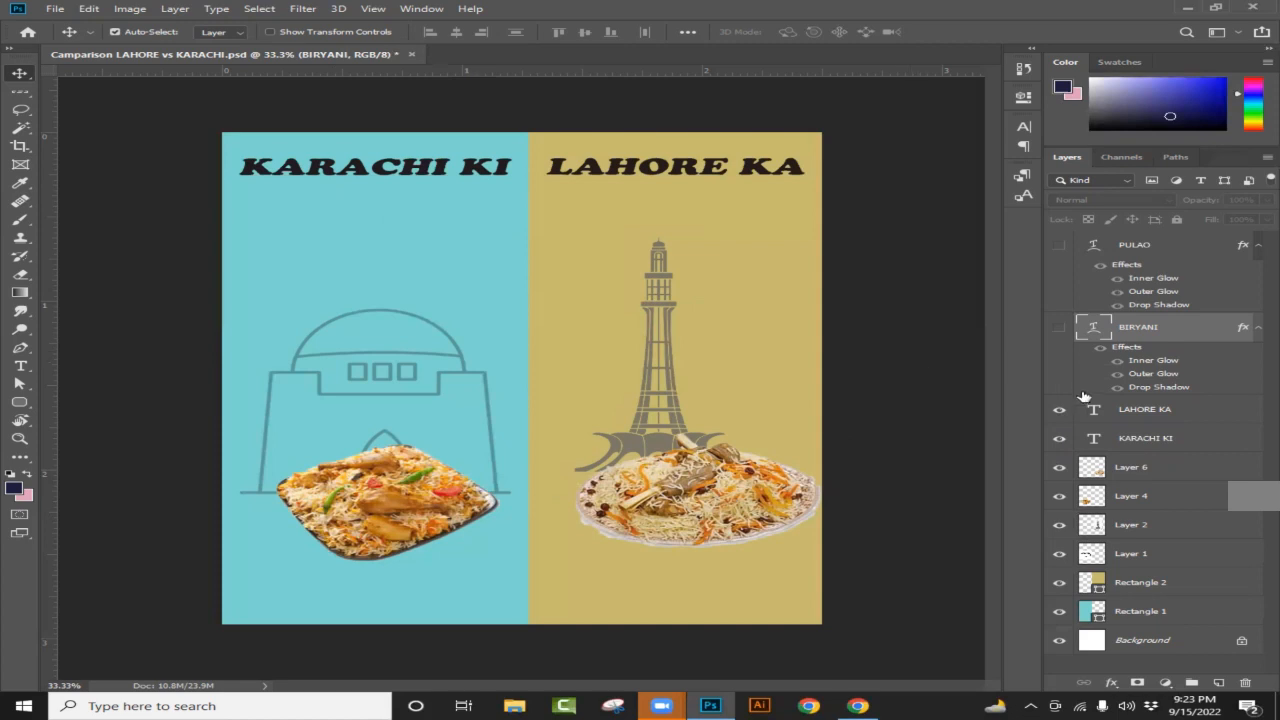
left_click(1059, 329)
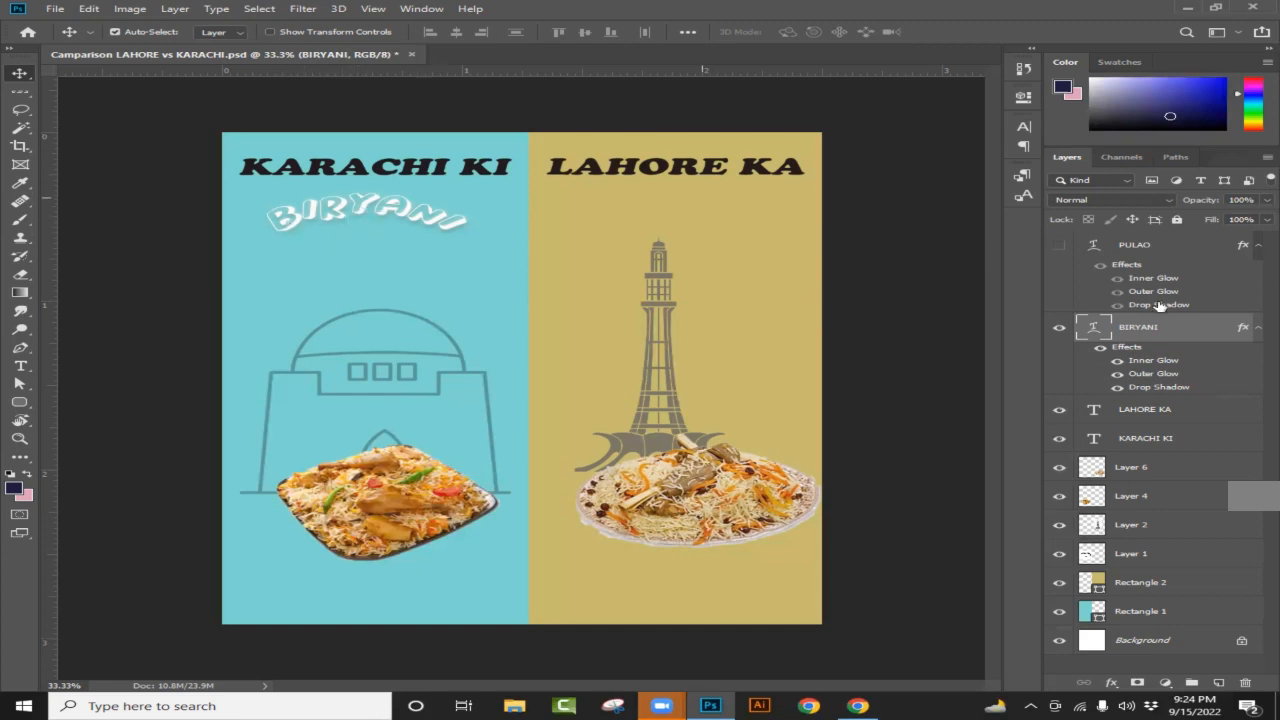
left_click(1060, 246)
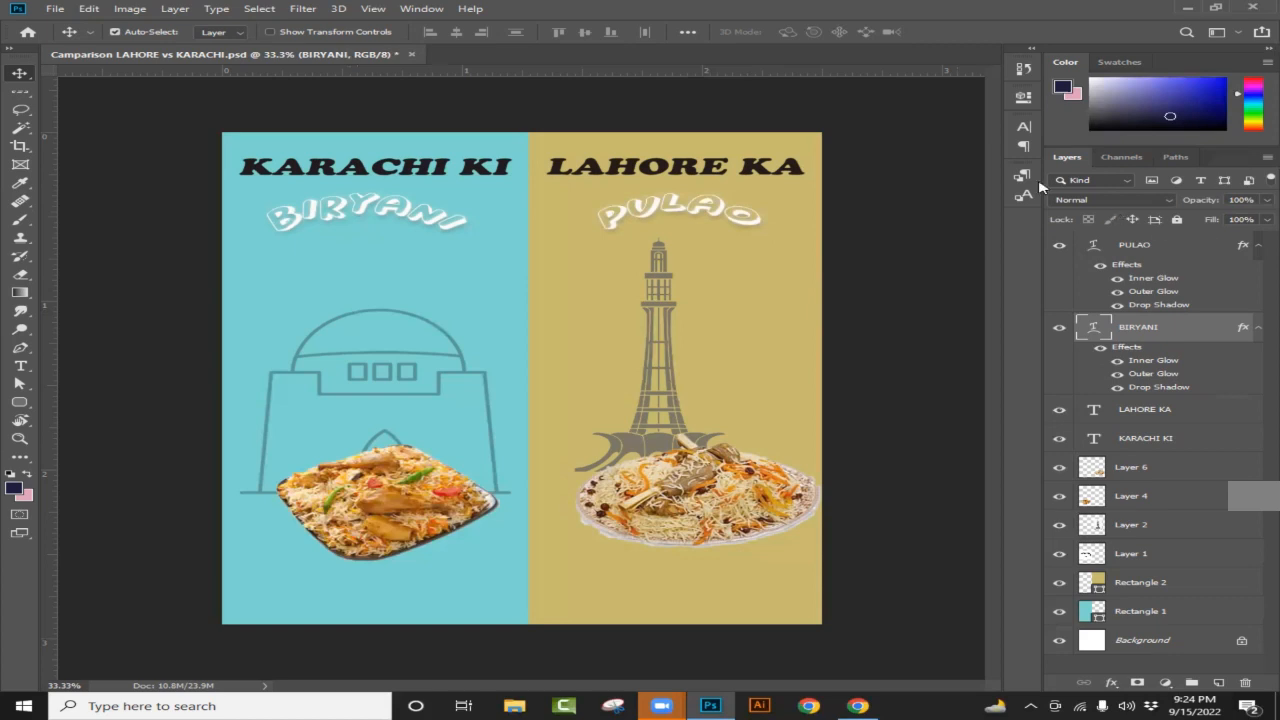
left_click(1145, 252)
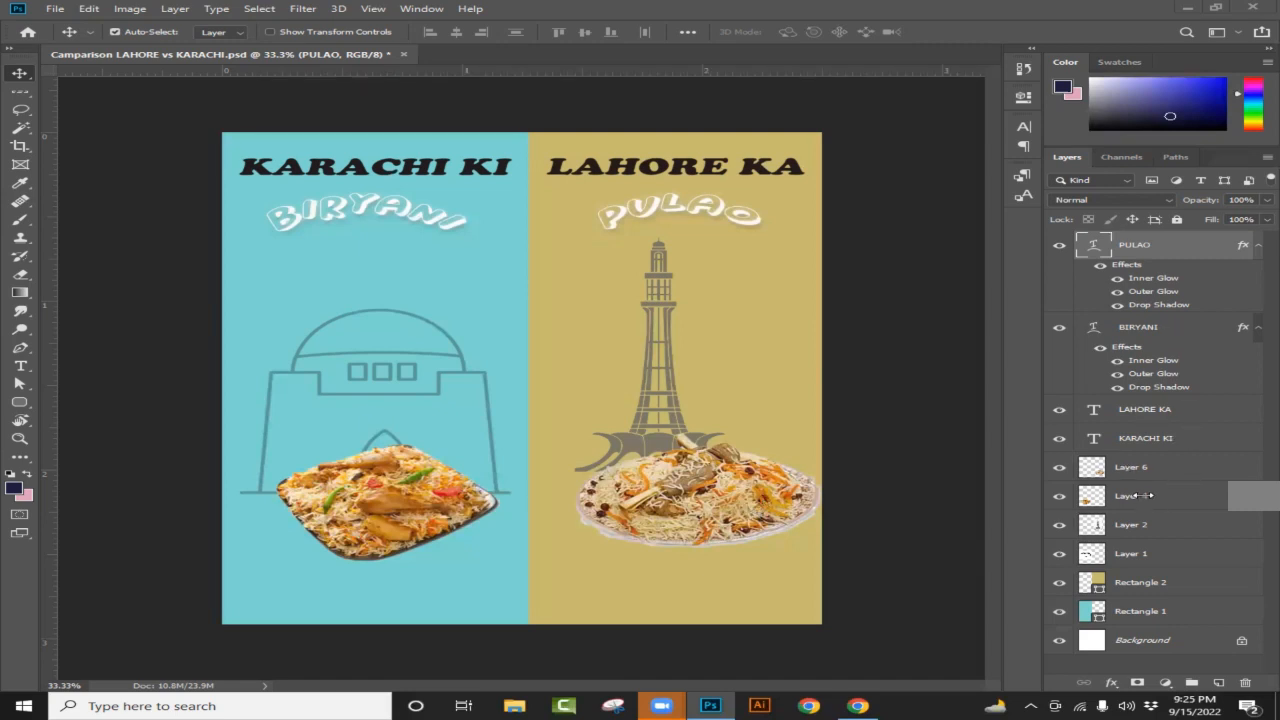
Step: Toggle the biryani photo (Layer 4) off and back on, then switch to Chrome's Google homepage
left_click(1058, 497)
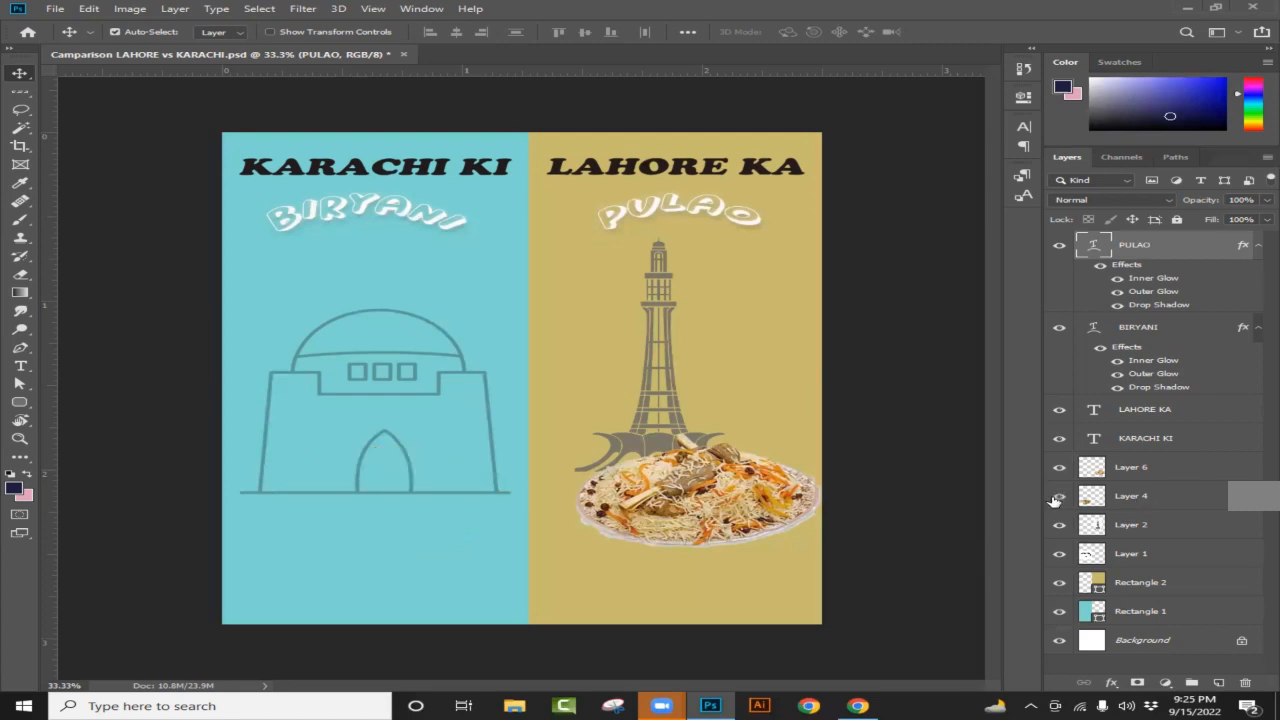
left_click(1058, 497)
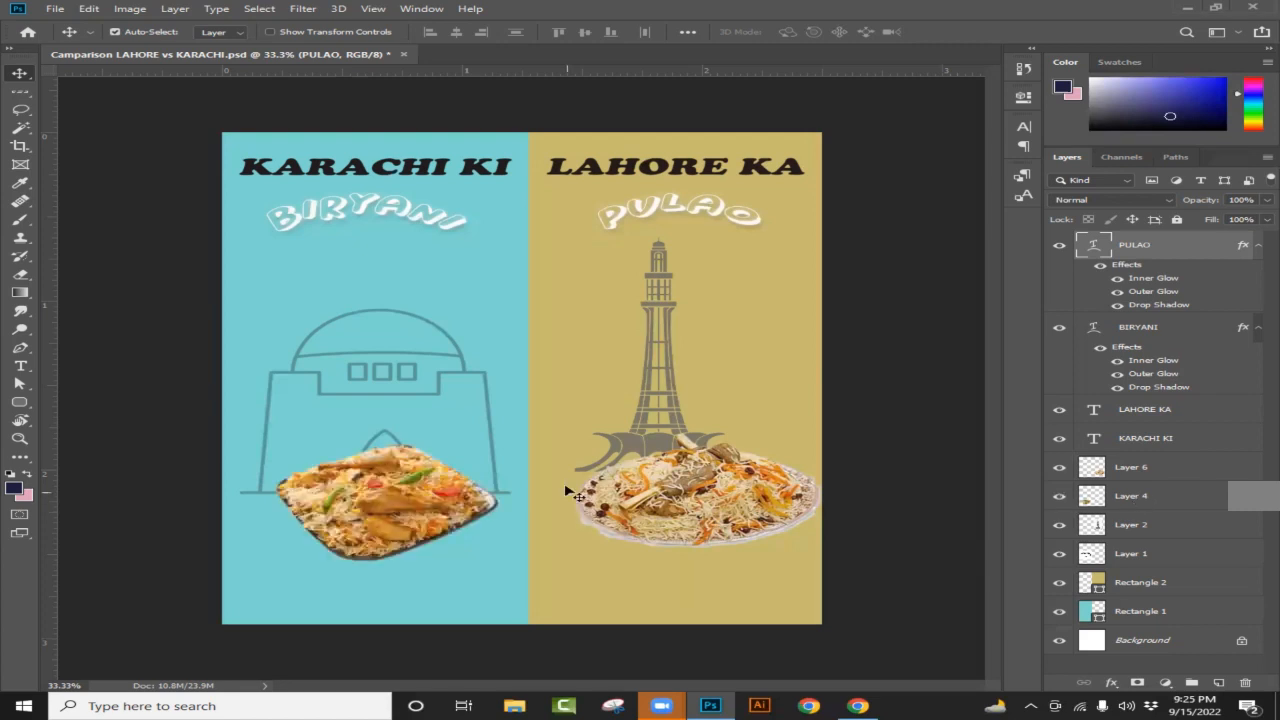
scroll(522, 531, "up", 1)
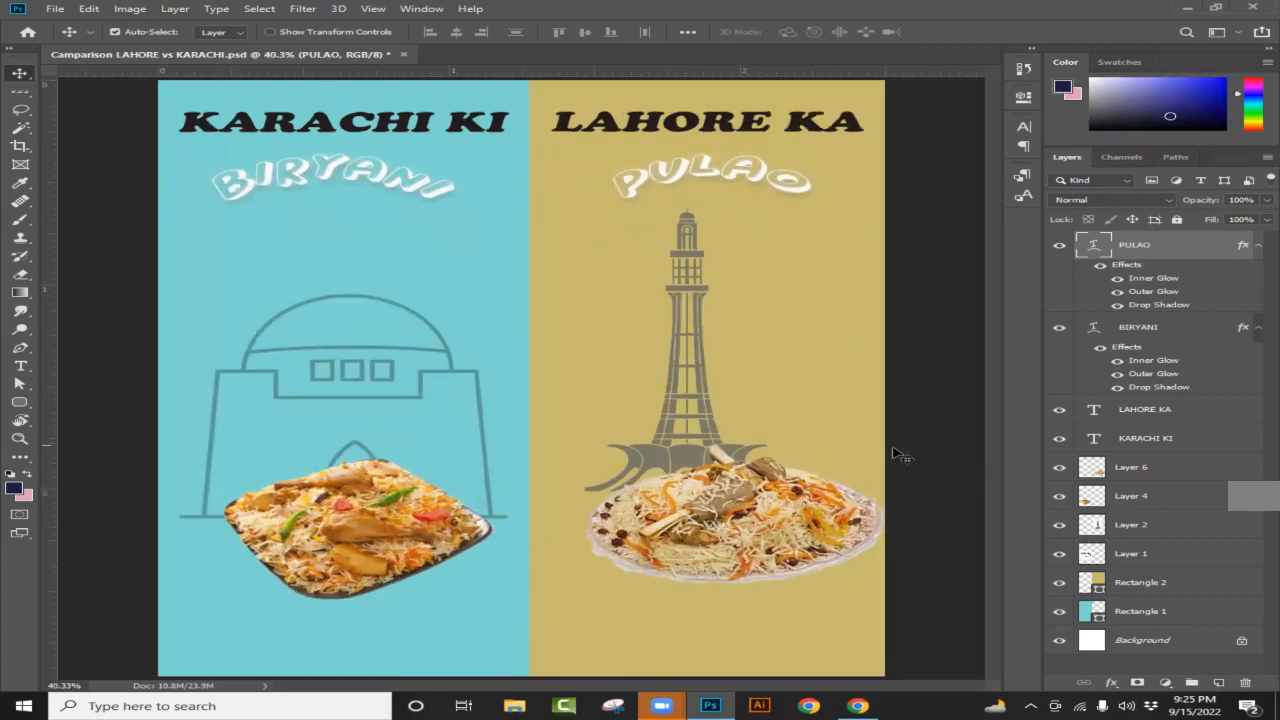
scroll(860, 432, "down", 1)
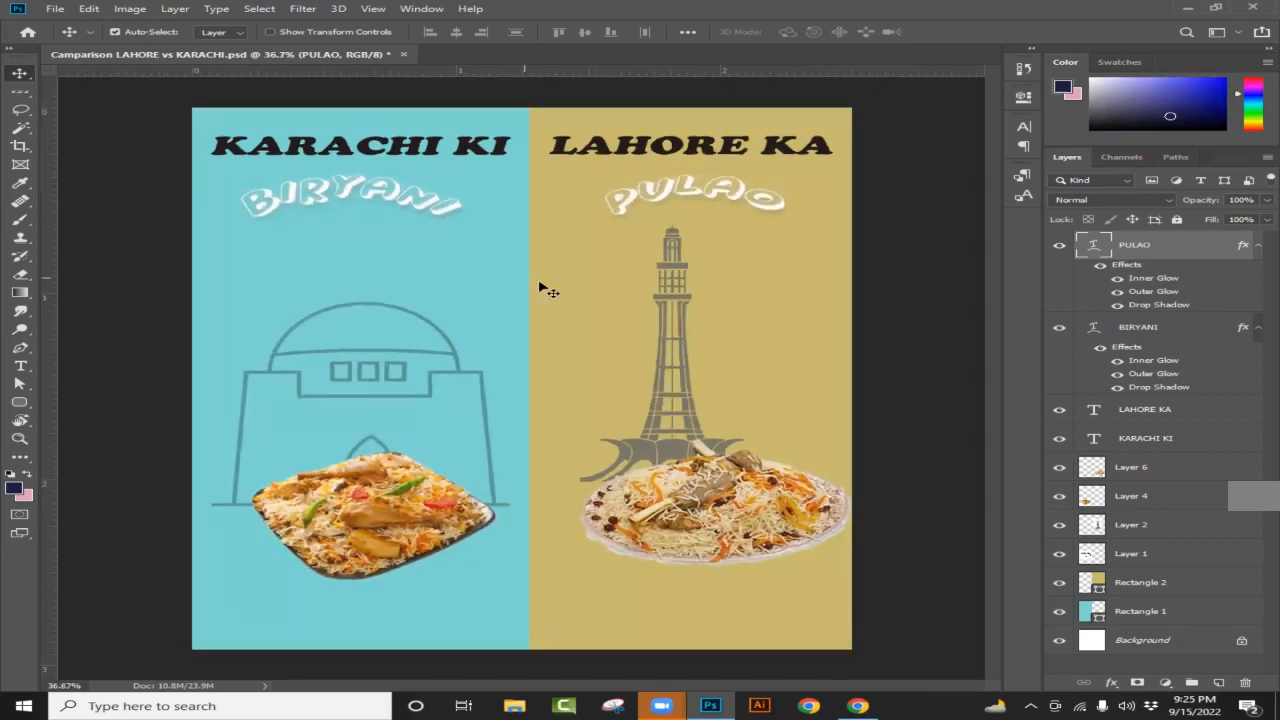
left_click(858, 705)
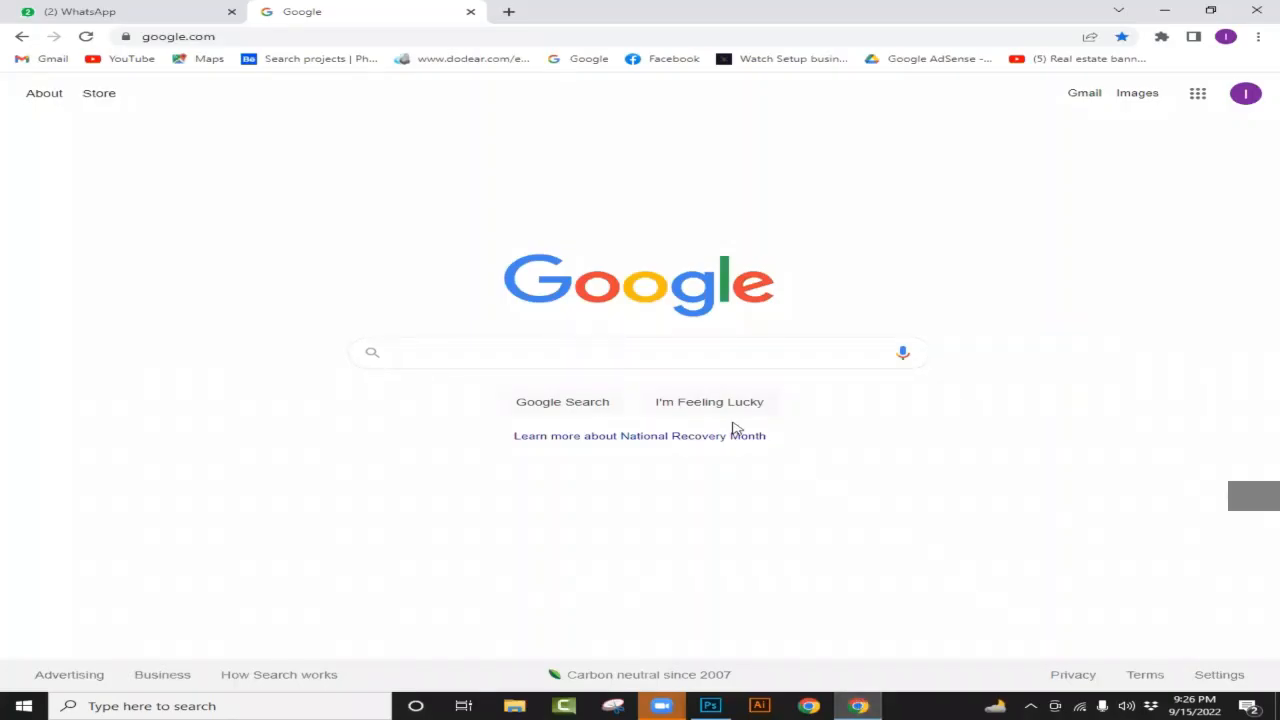
Step: Search Google for 'versus png' and browse the image results
type("versus png")
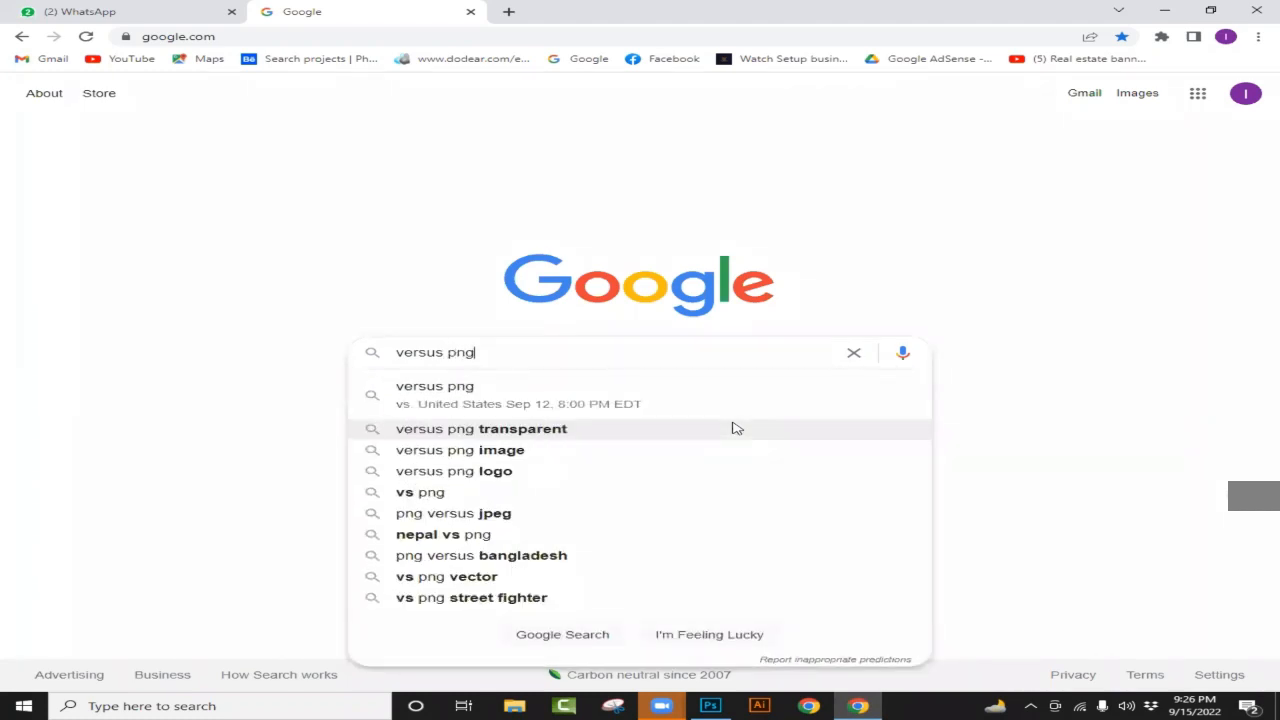
key("Return")
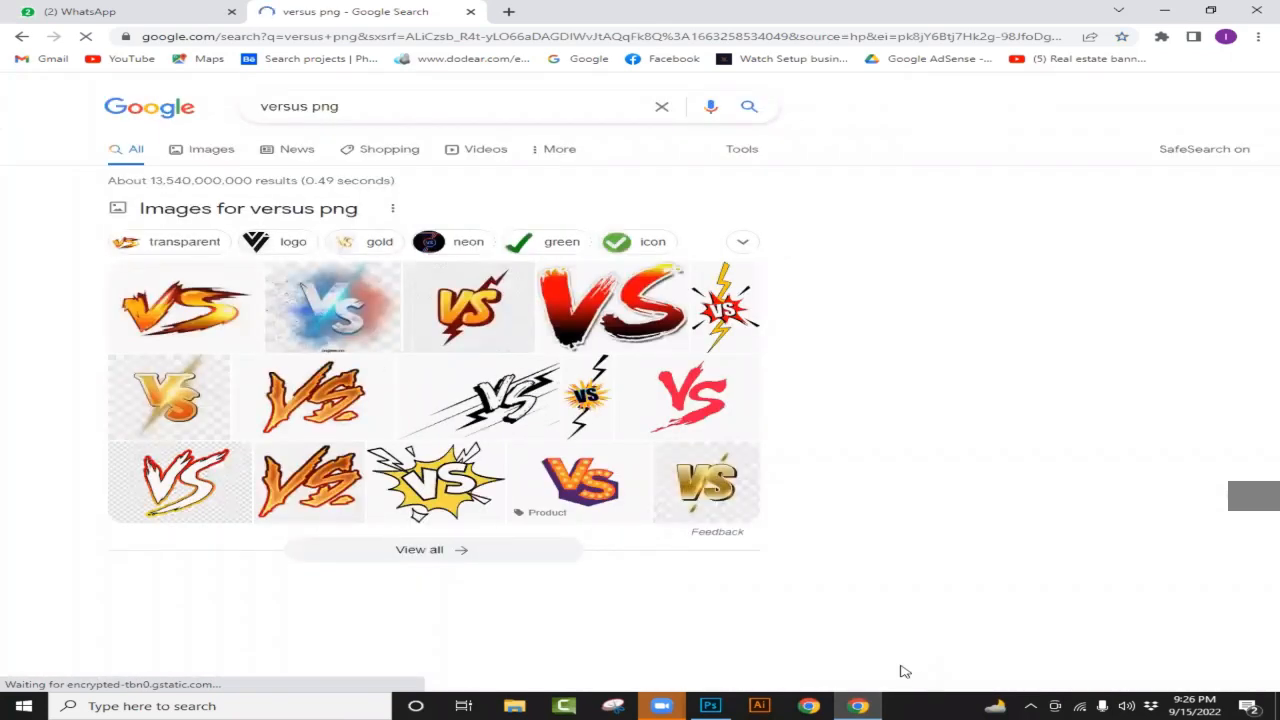
left_click(860, 706)
left_click(860, 706)
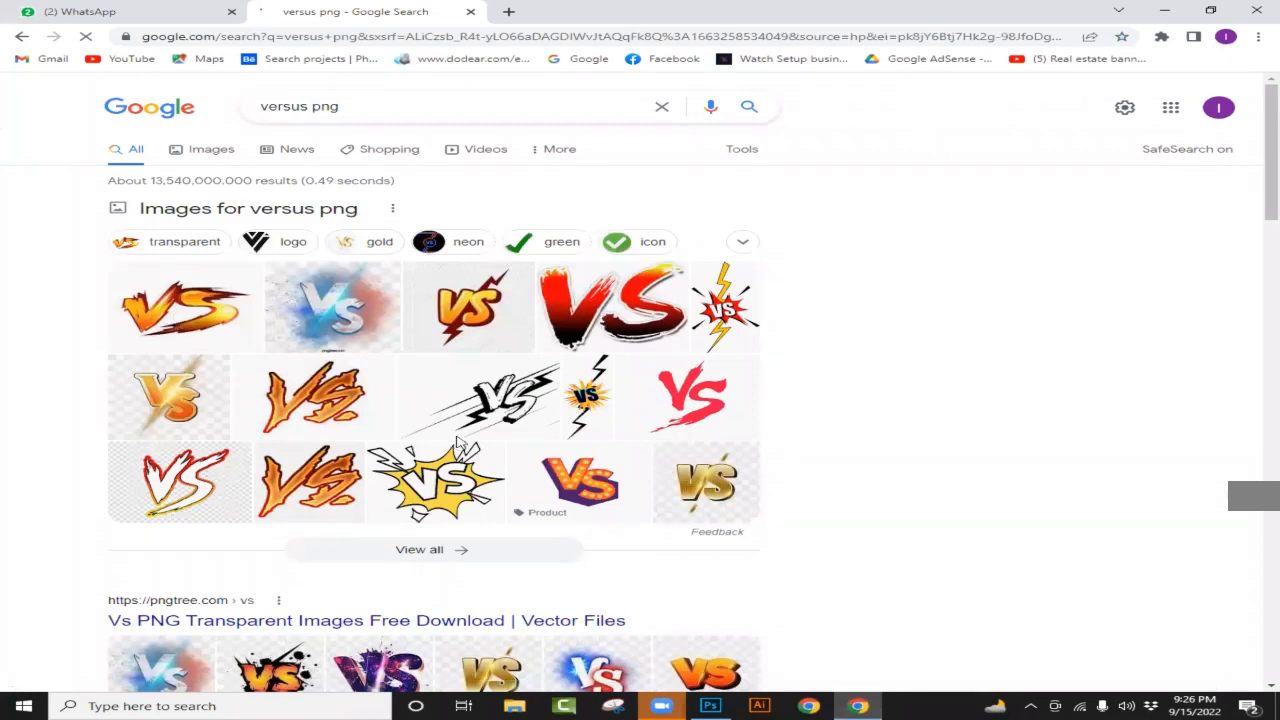
scroll(575, 490, "down", 3)
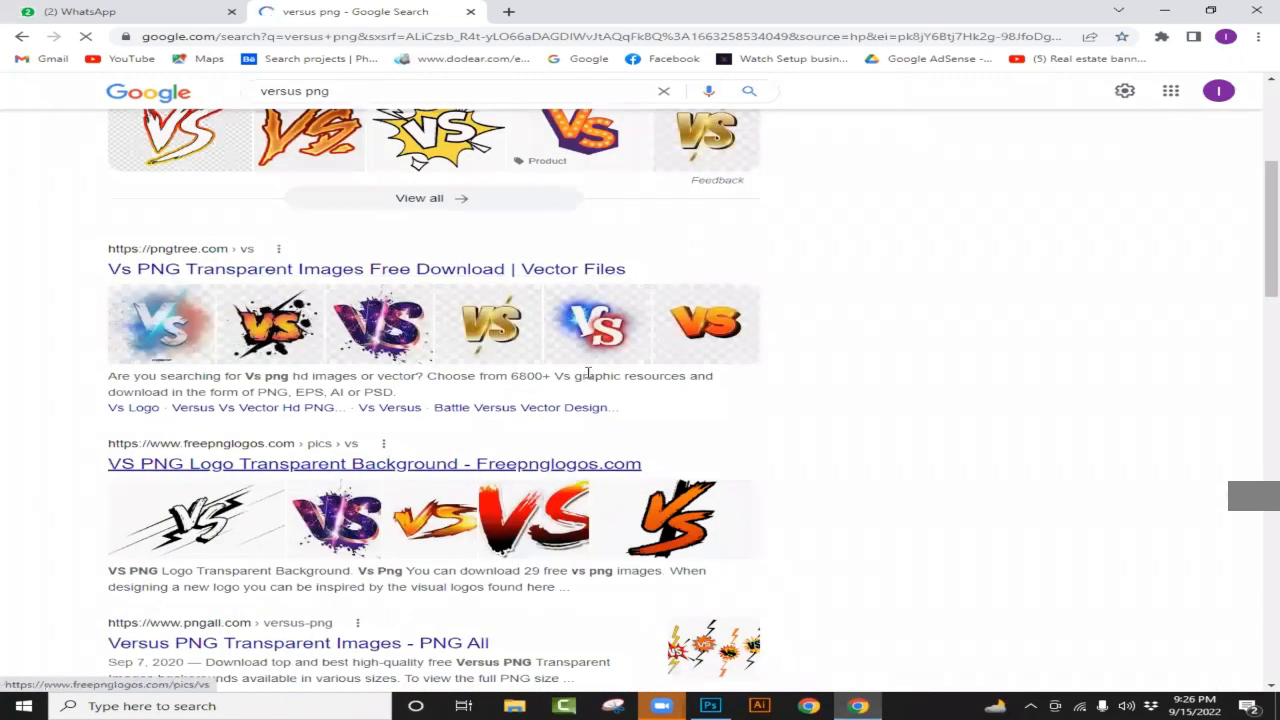
scroll(537, 366, "up", 4)
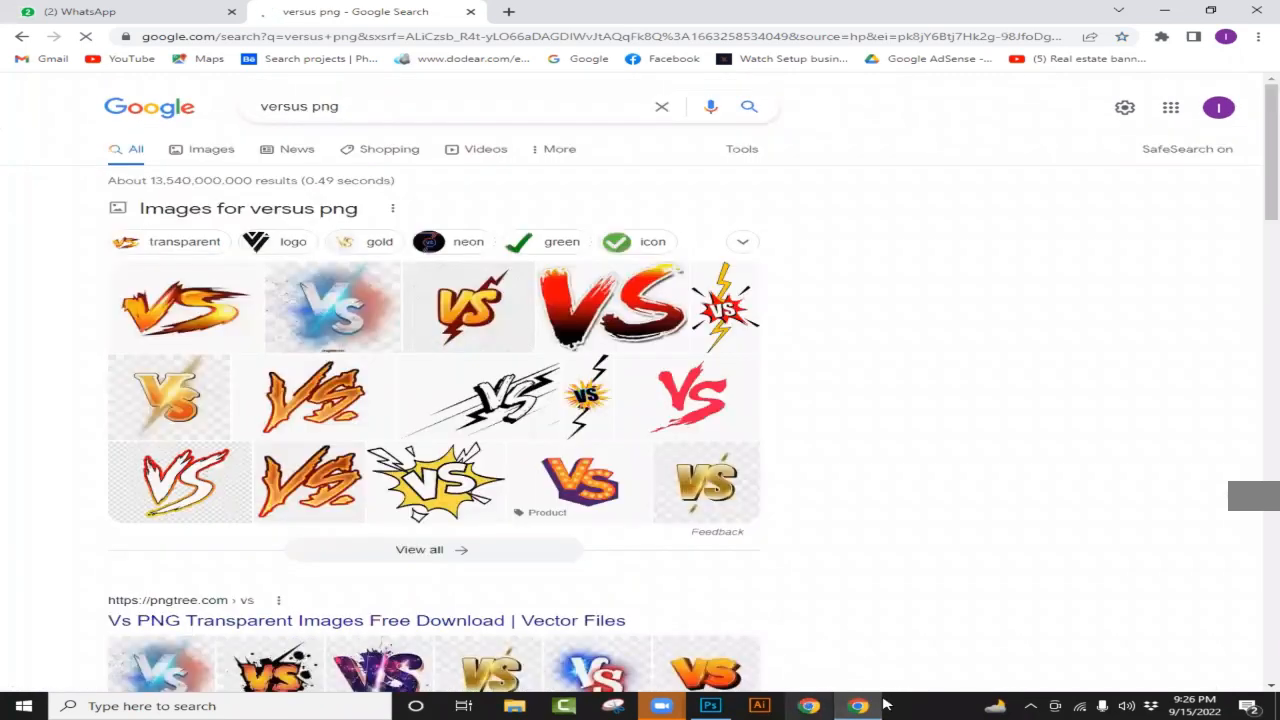
left_click(711, 705)
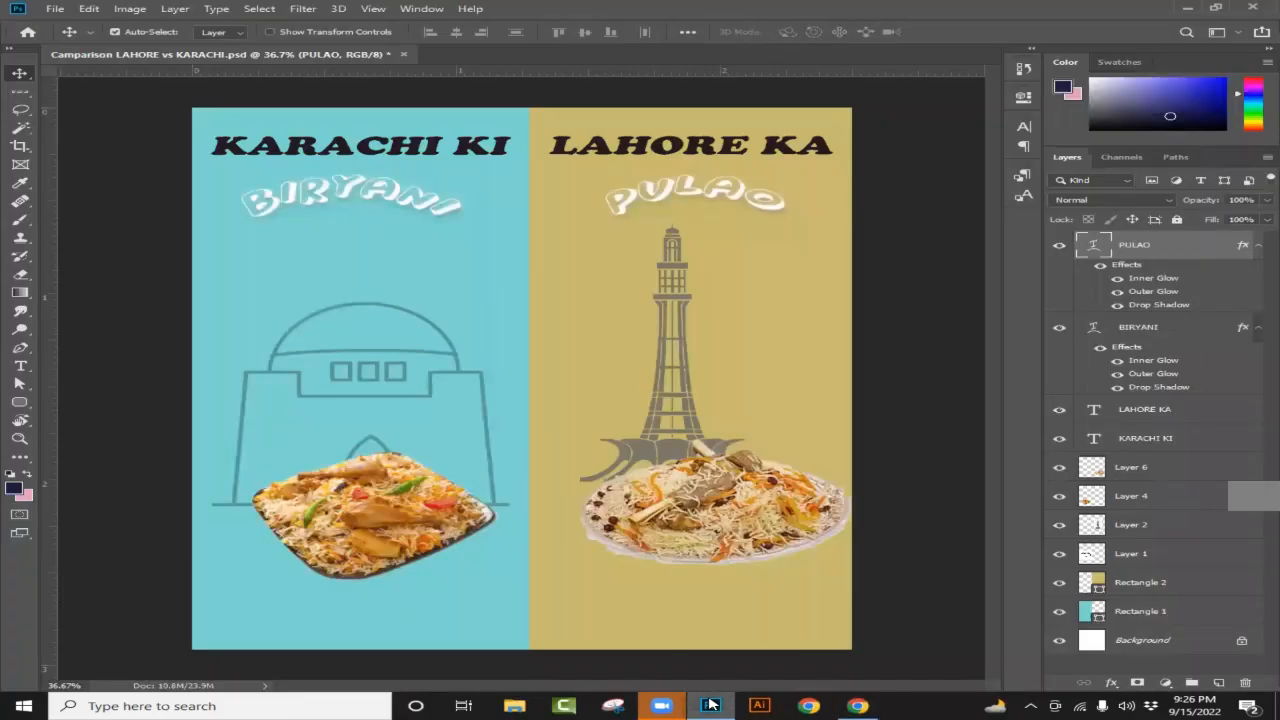
left_click(711, 705)
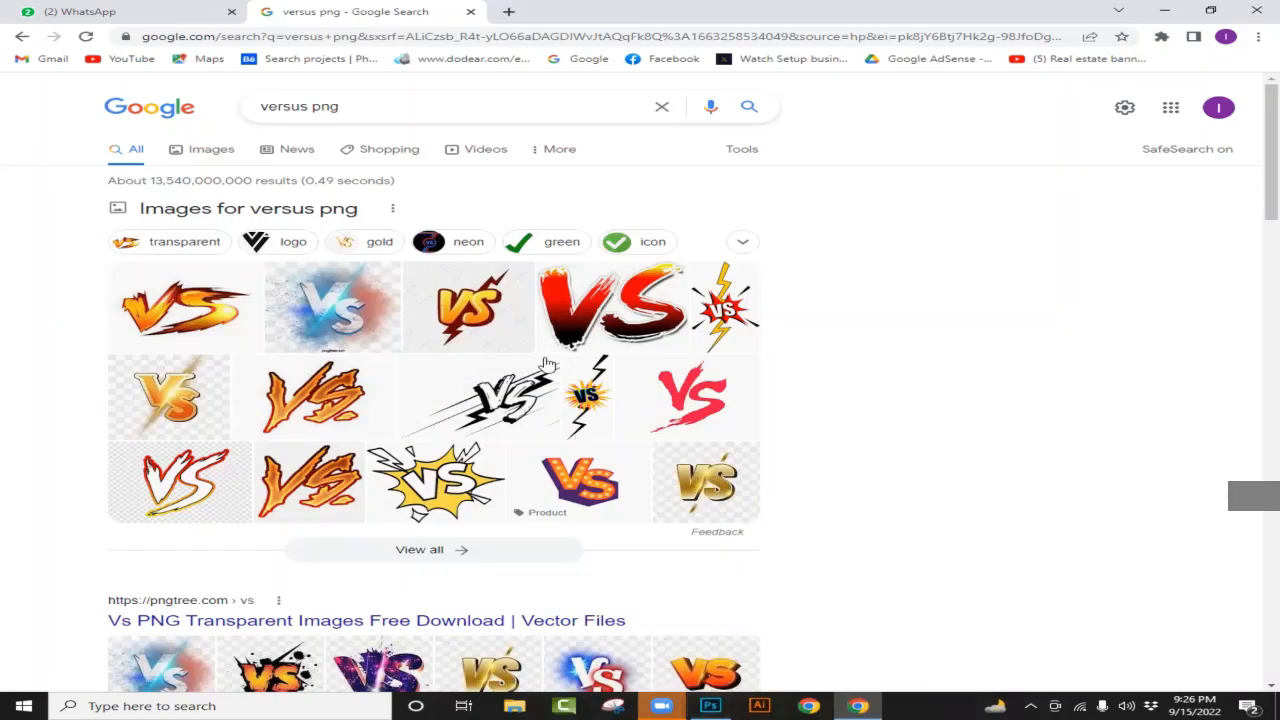
Step: Copy the orange VS lightning image from its preview and return to the Photoshop poster
left_click(480, 315)
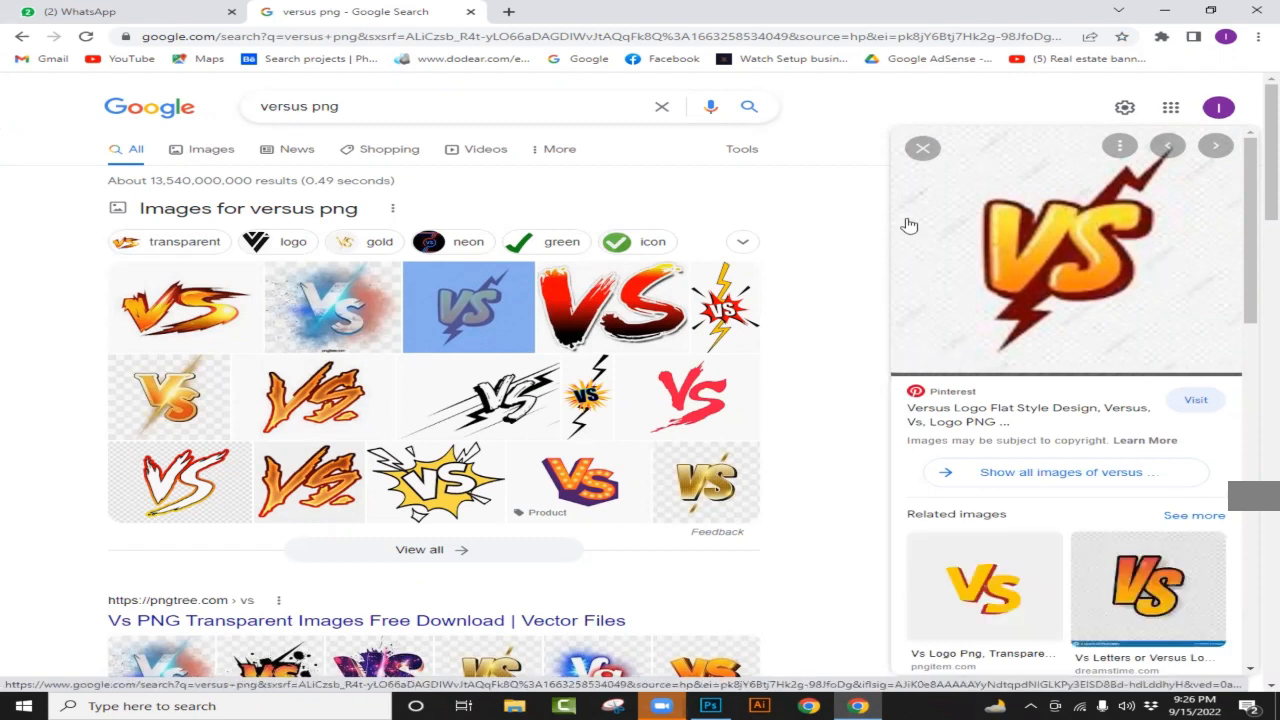
right_click(1009, 241)
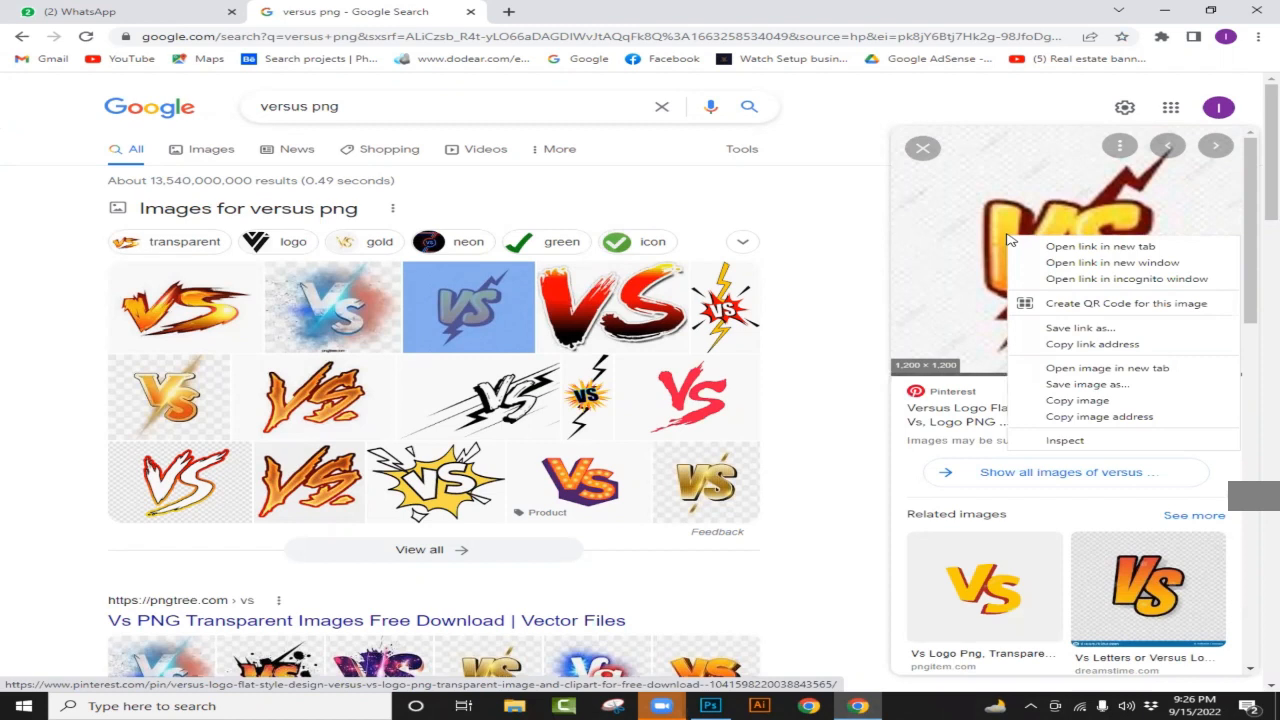
left_click(1078, 400)
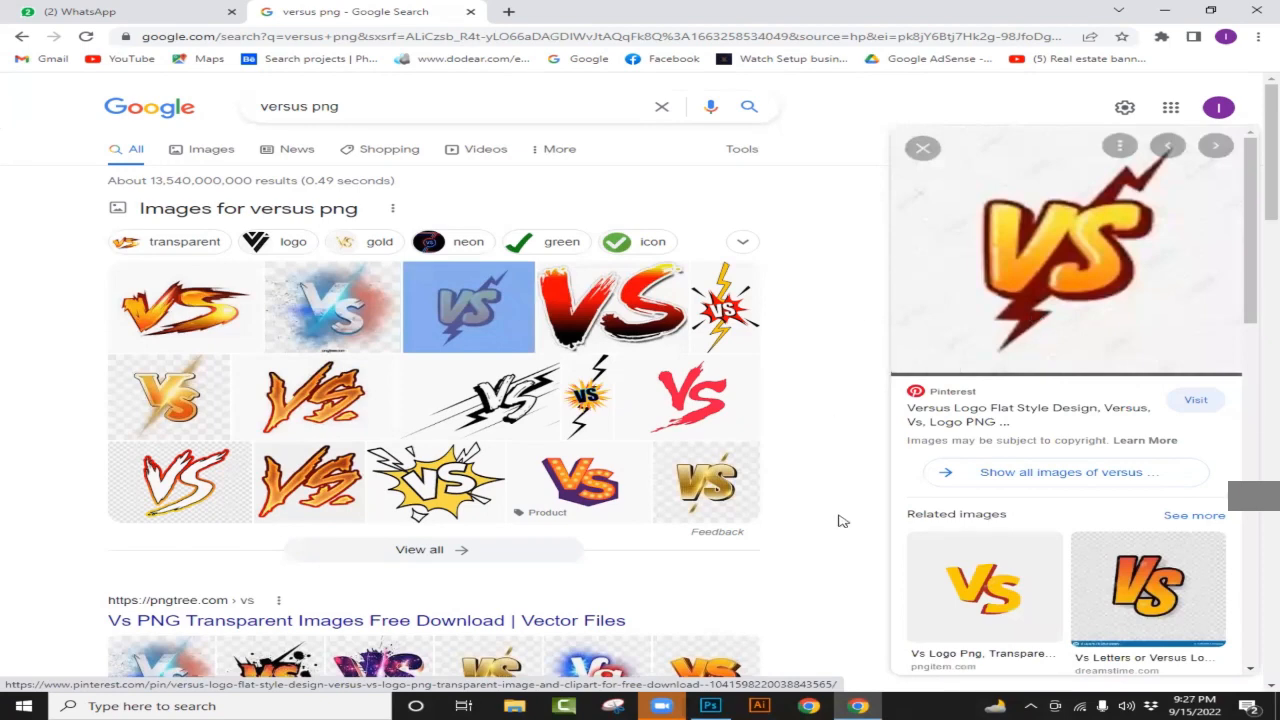
left_click(711, 706)
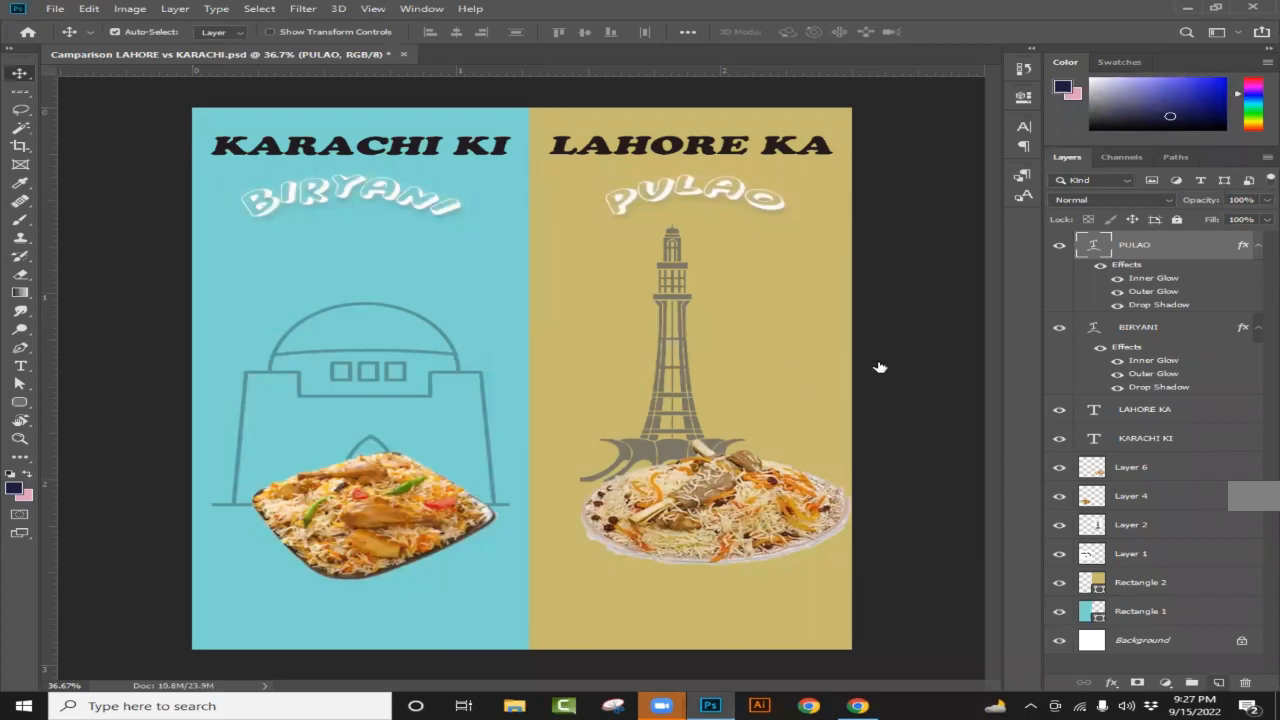
Step: Add a new empty Layer 7 atop the poster, then switch back to the VS image results
key("ctrl+shift+alt+n")
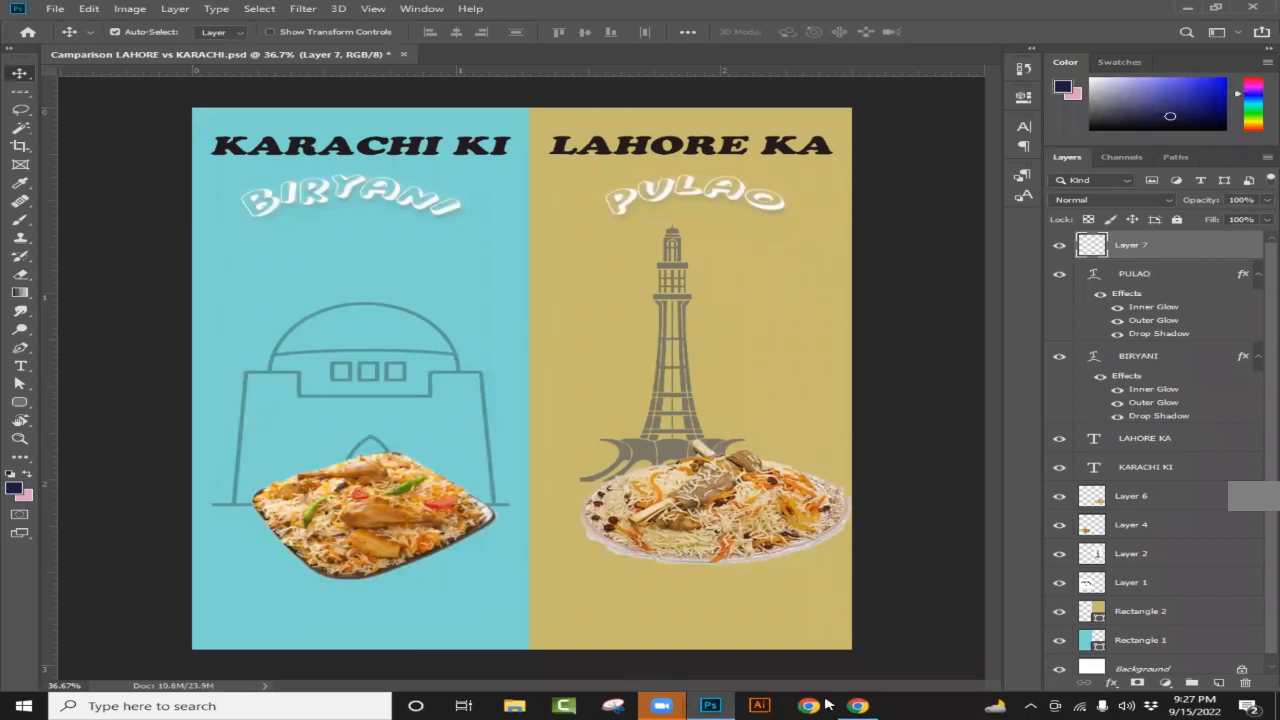
key("alt+Tab")
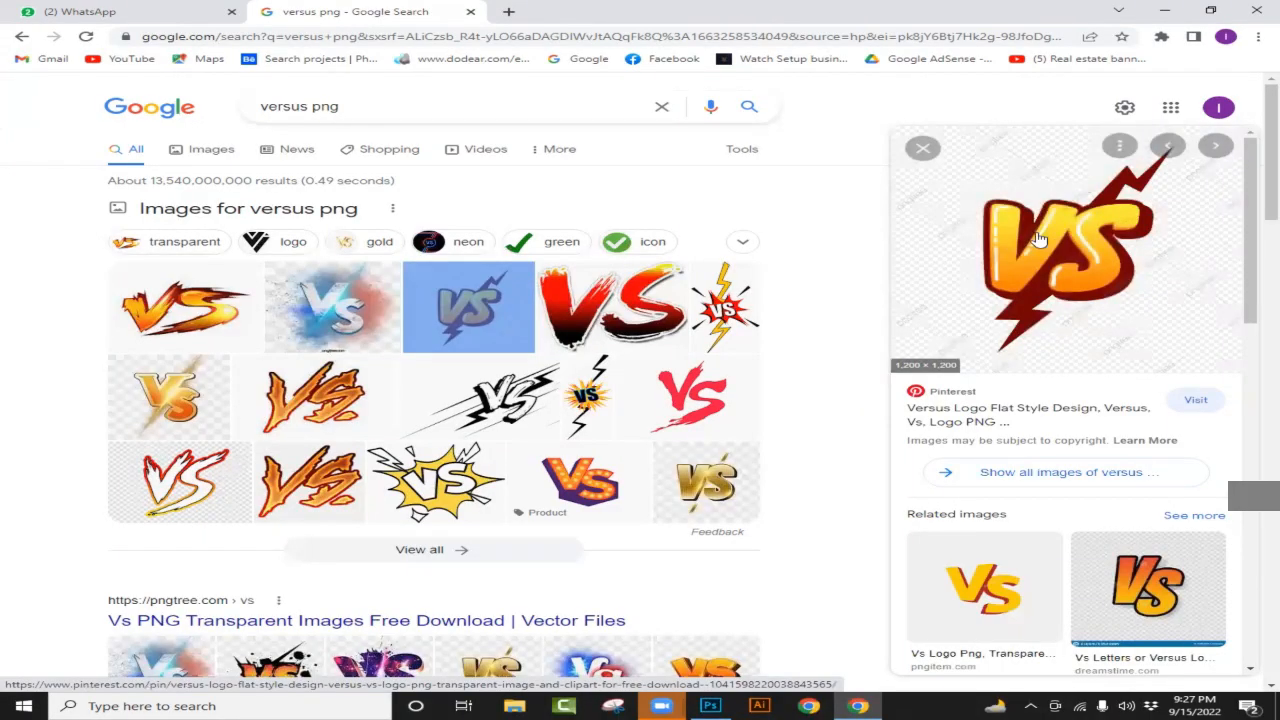
Step: Copy the orange-and-red VS lightning preview image and return to the Photoshop poster
right_click(1044, 311)
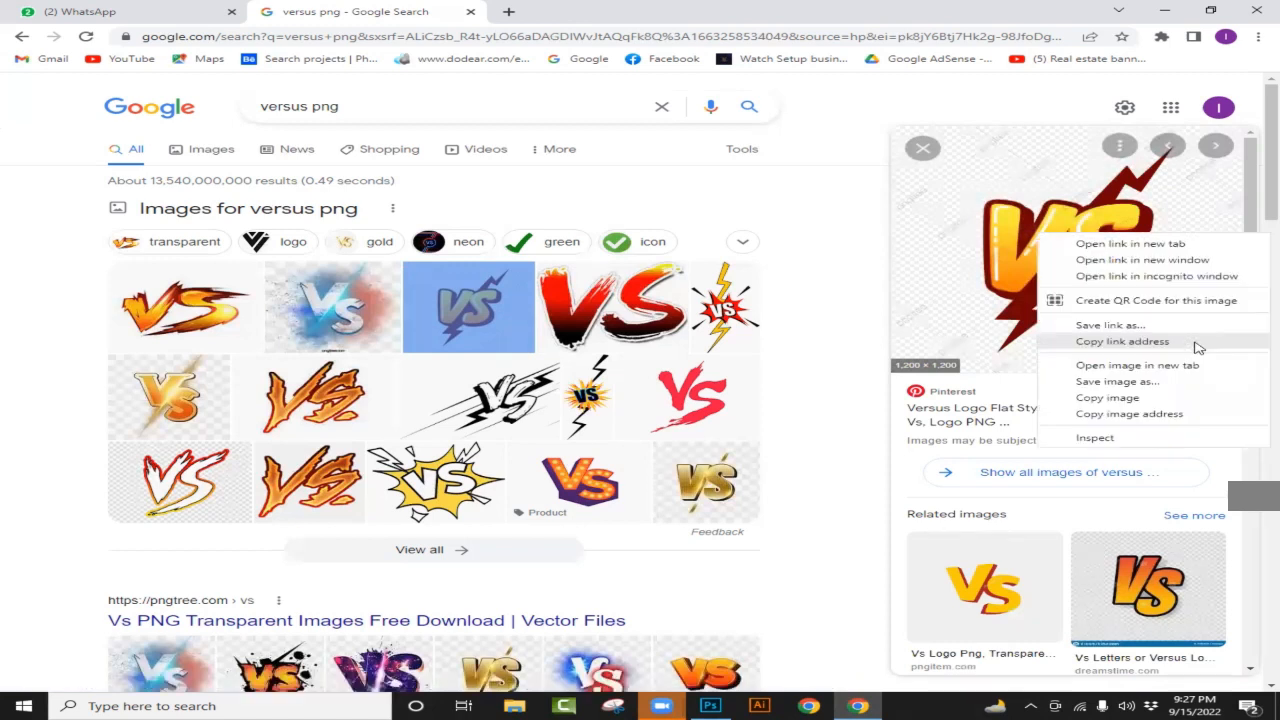
left_click(1128, 398)
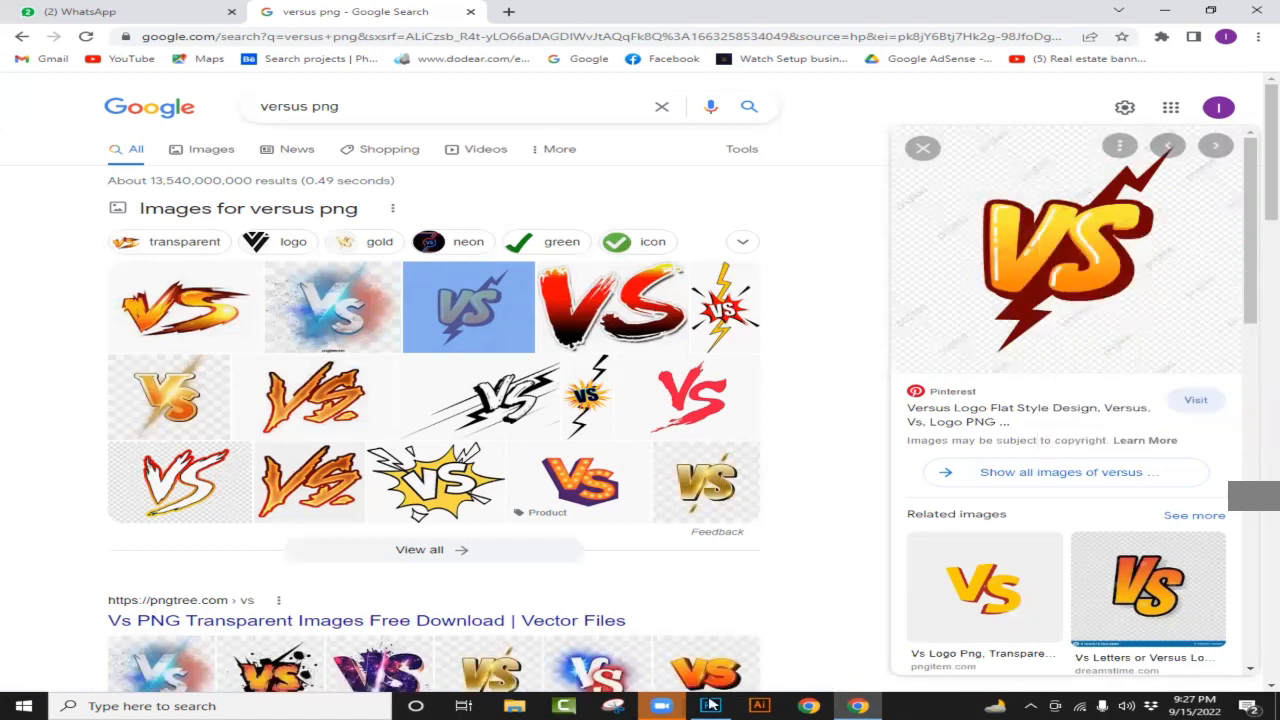
left_click(710, 705)
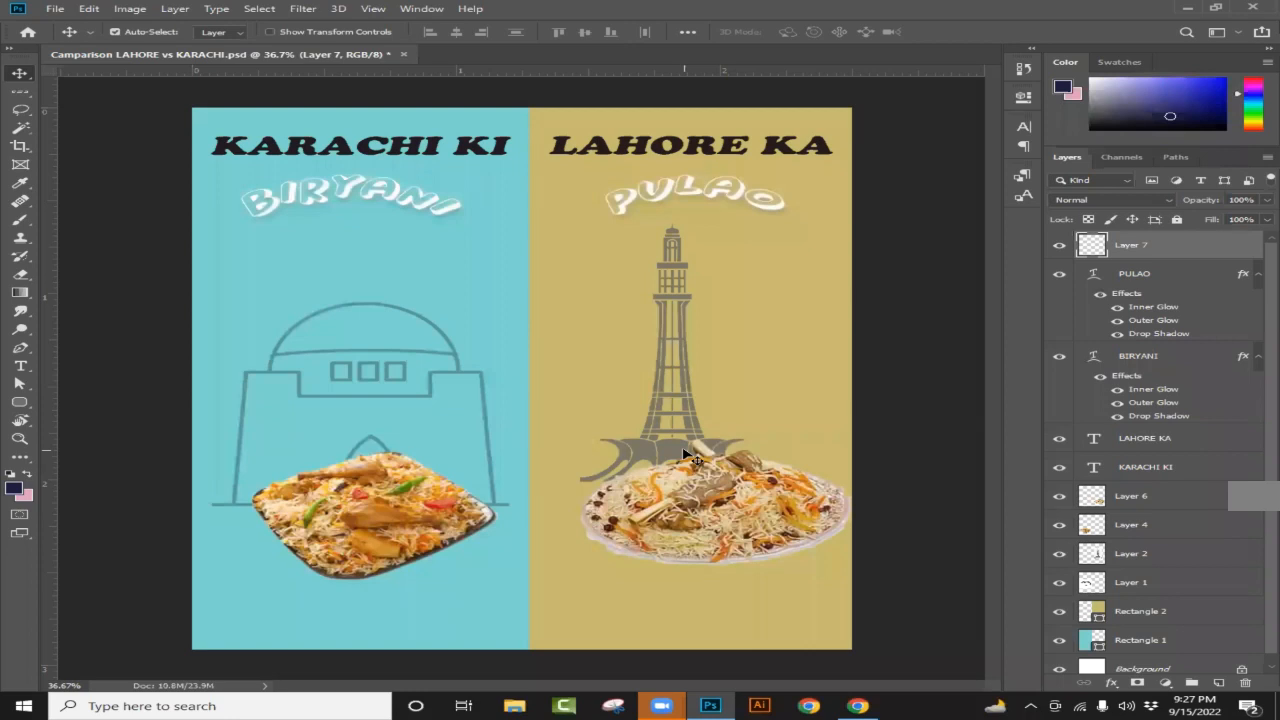
Step: Paste the VS image into Layer 7, zoom out to fit the poster, and pick the Magic Wand
key("ctrl+v")
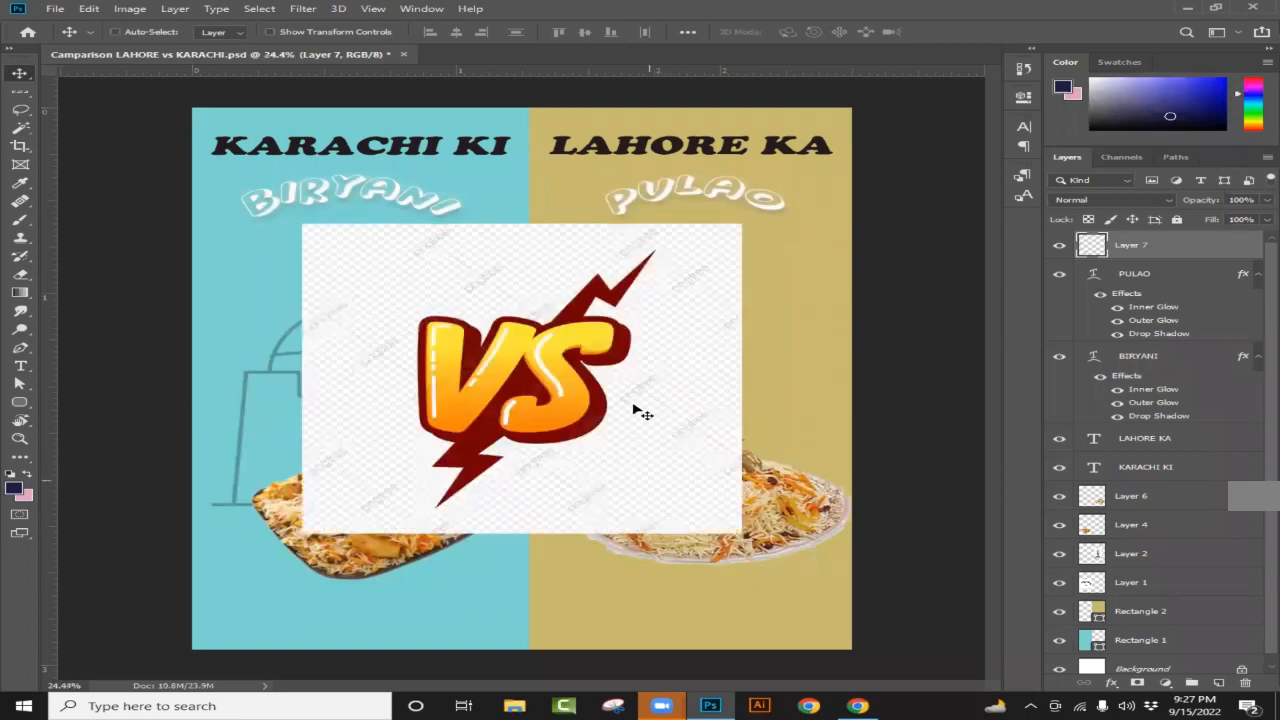
key("ctrl+minus")
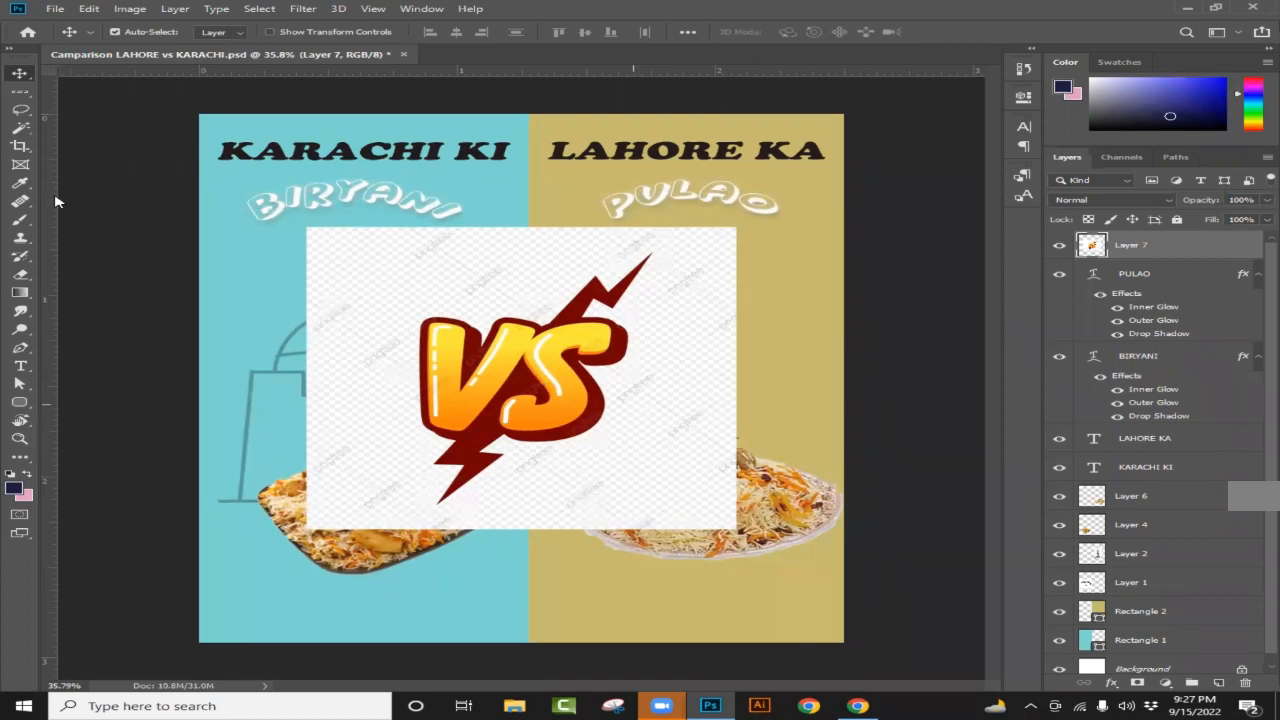
left_click(20, 129)
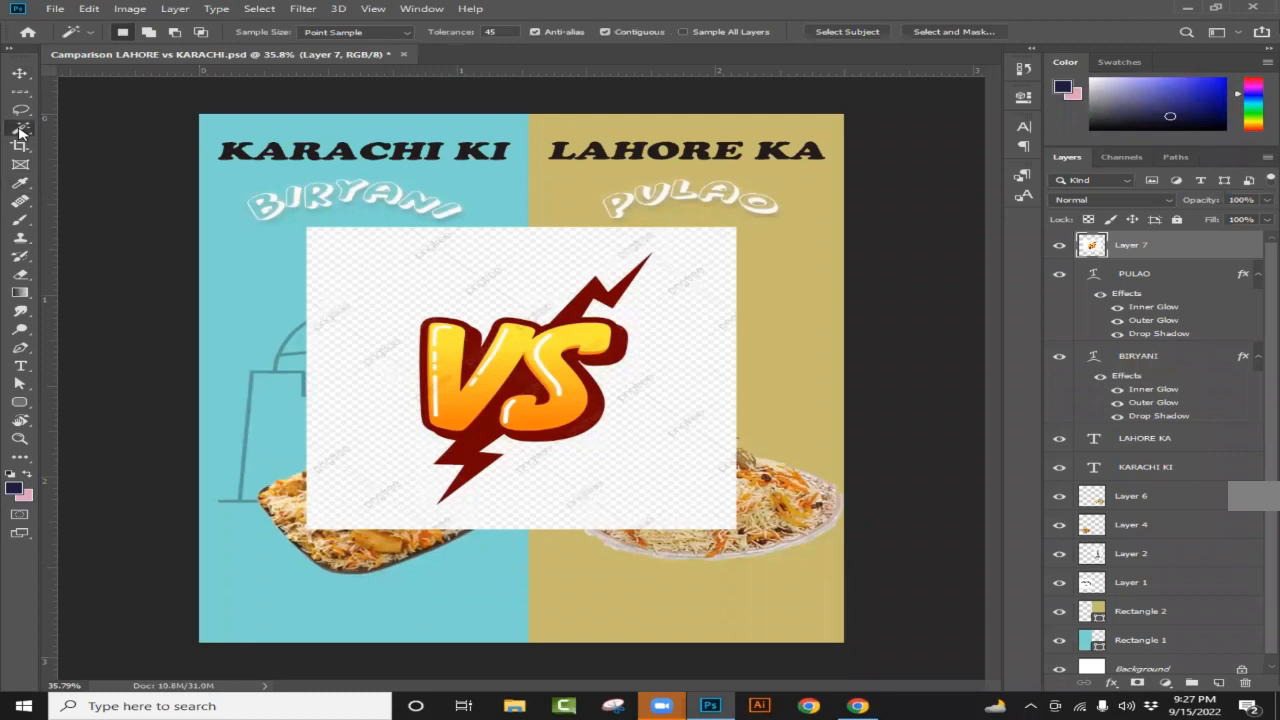
right_click(20, 129)
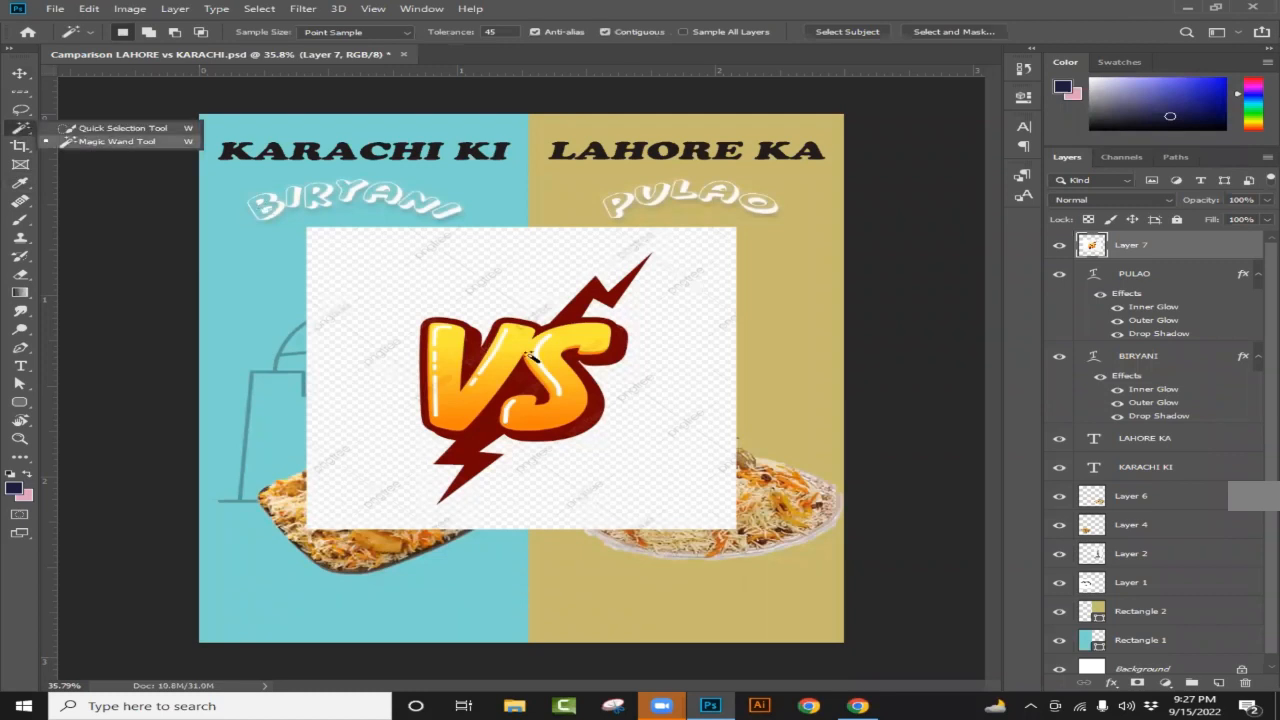
Step: Select the VS logo using the Magic Wand tool's Select Subject
left_click(530, 357)
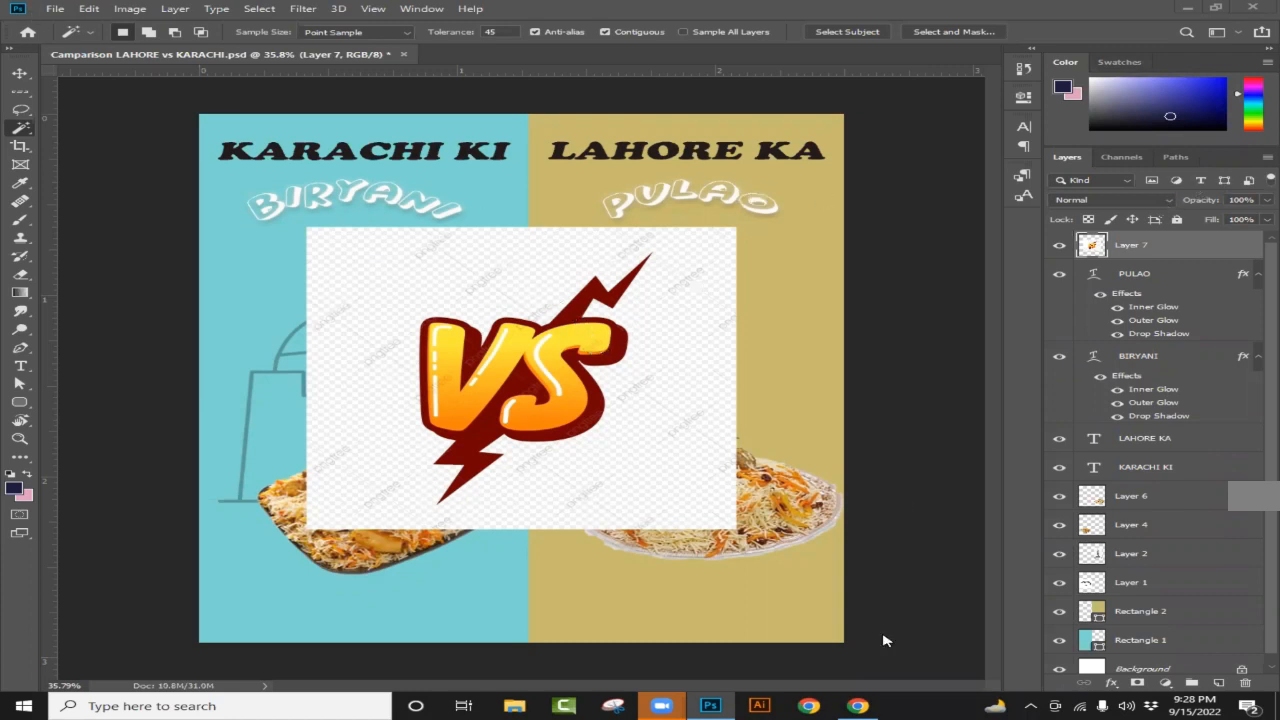
left_click(858, 705)
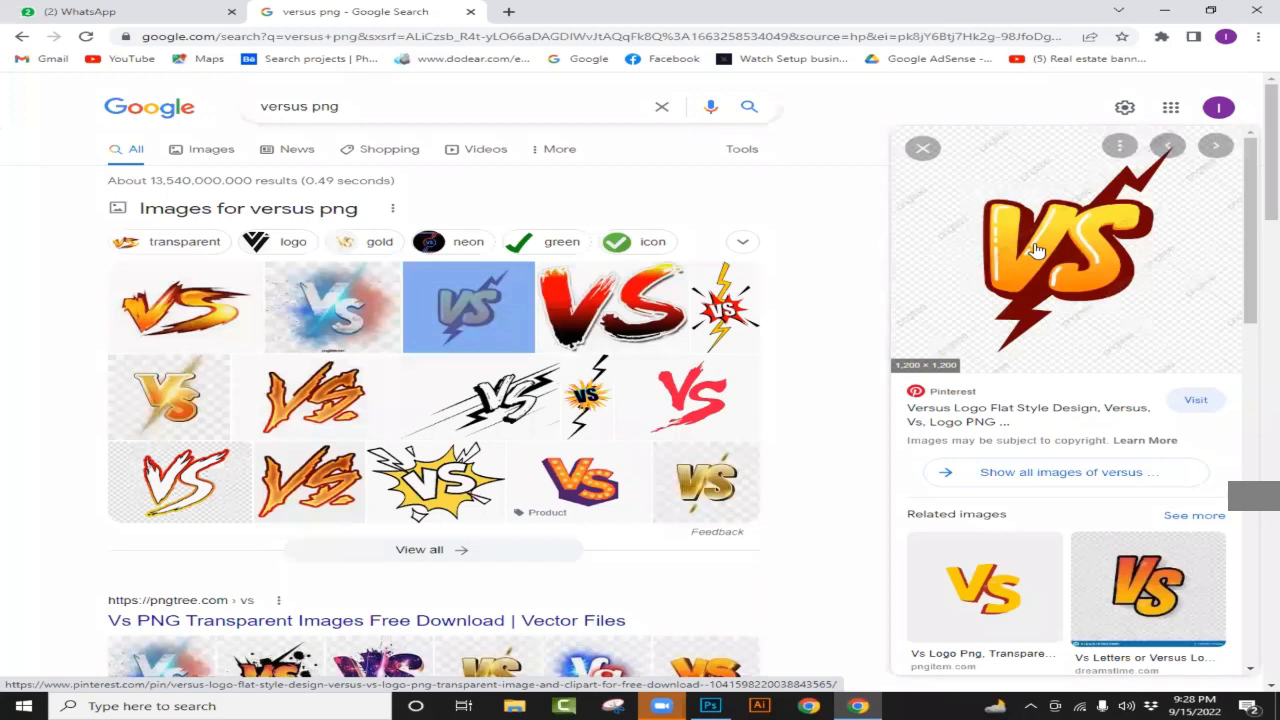
left_click(711, 705)
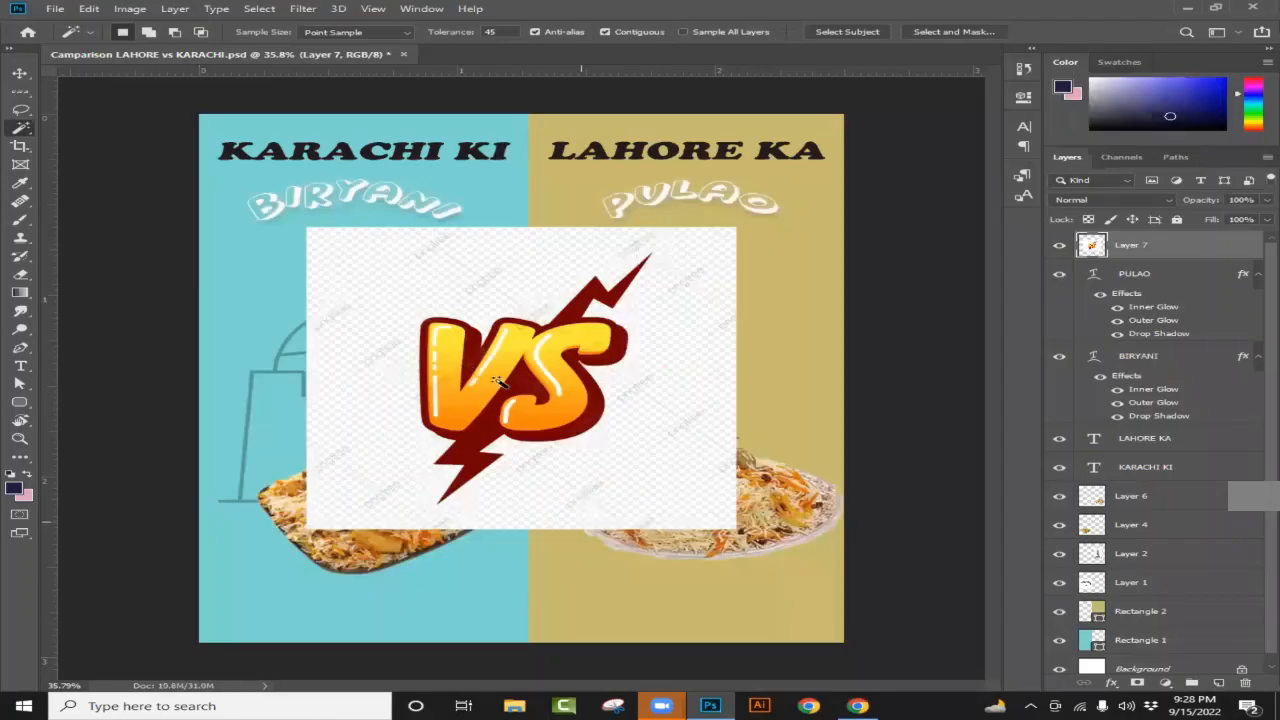
left_click(22, 130)
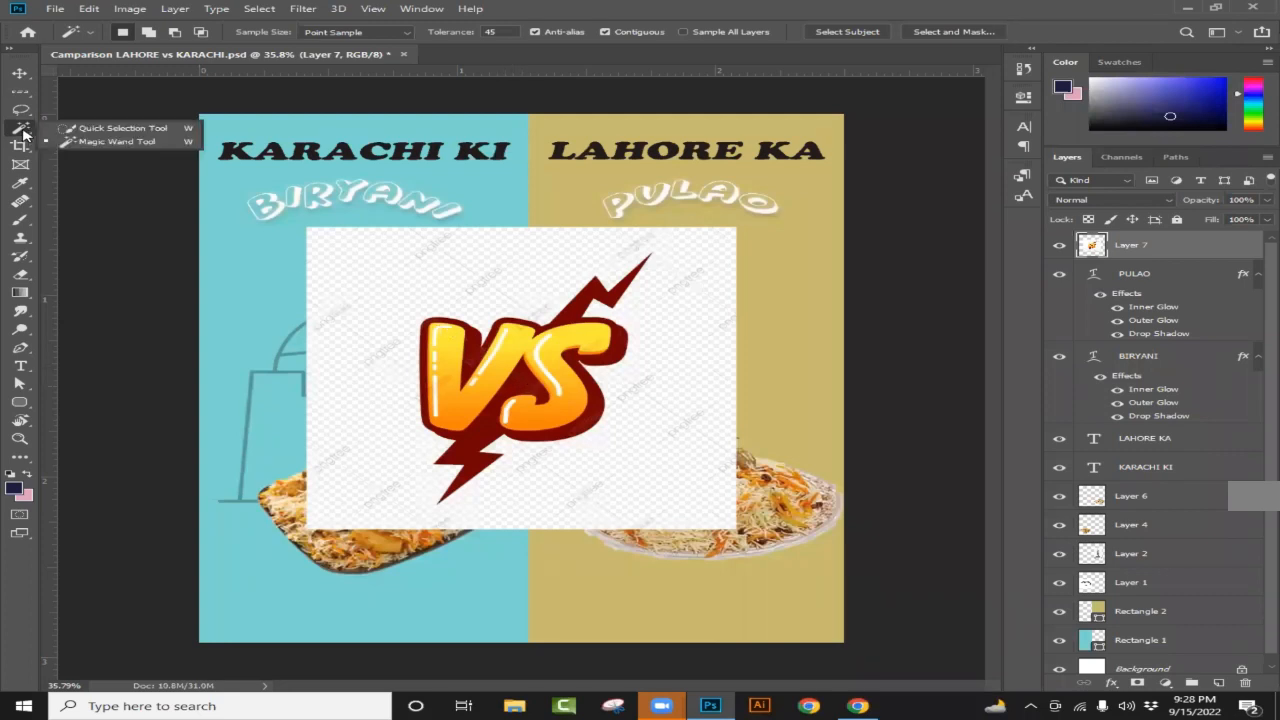
left_click(138, 142)
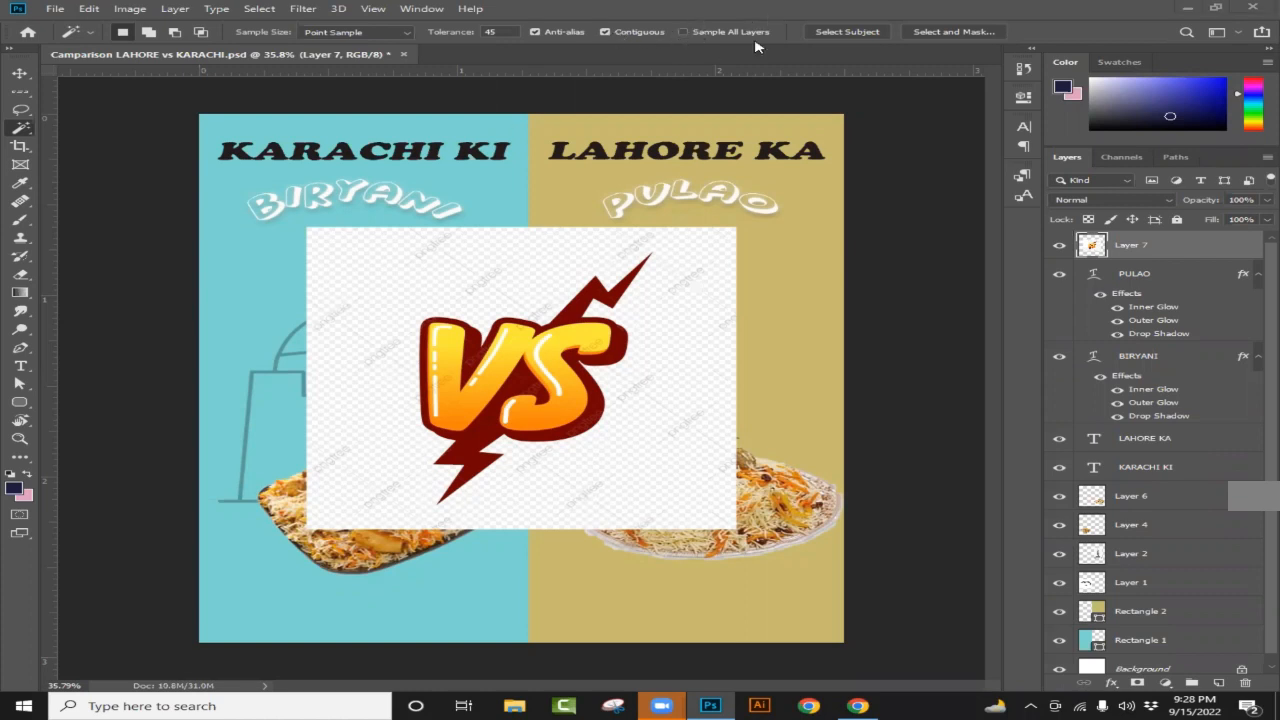
left_click(838, 33)
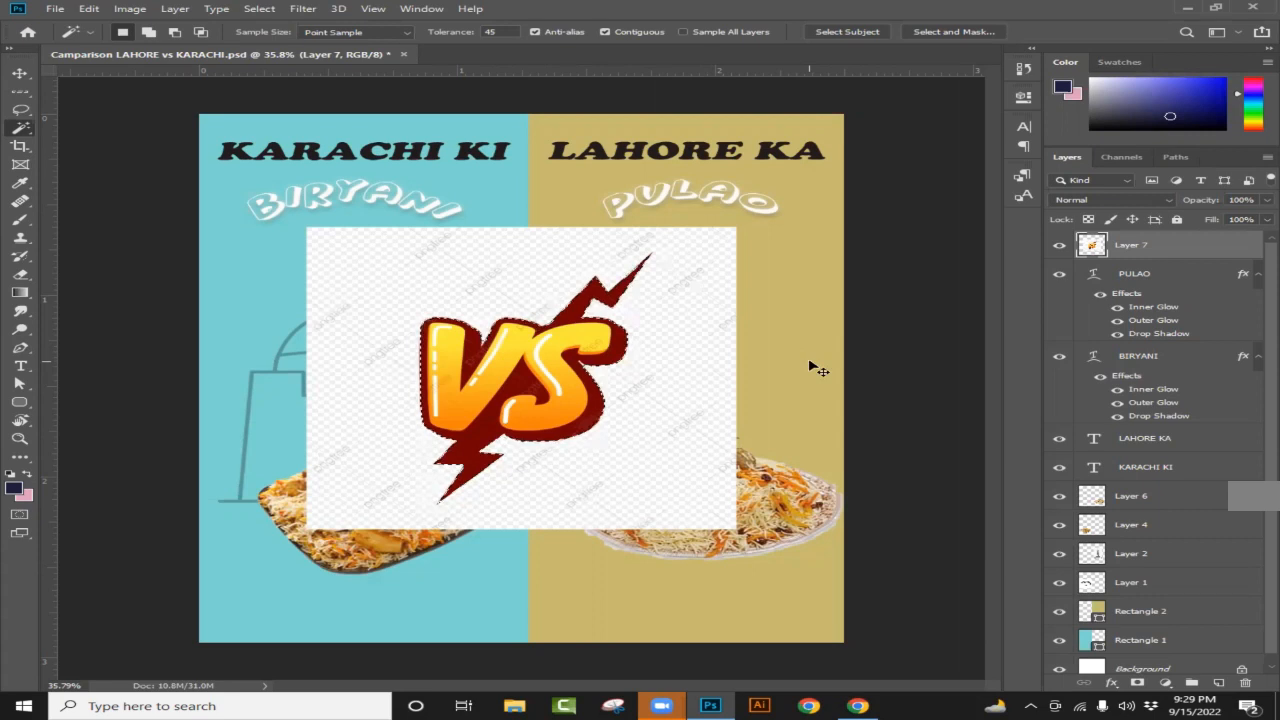
Step: Copy the selected VS logo to Layer 8 and delete the backdropped Layer 7
key("ctrl+j")
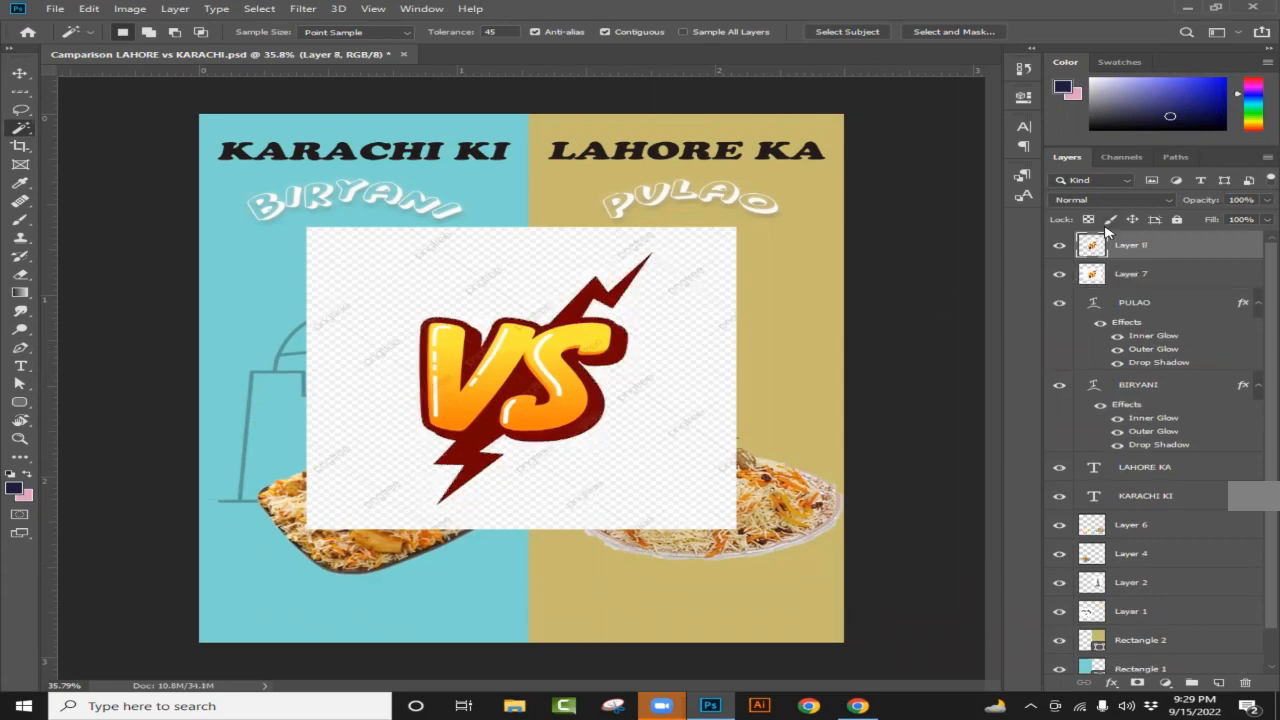
left_click(1058, 276)
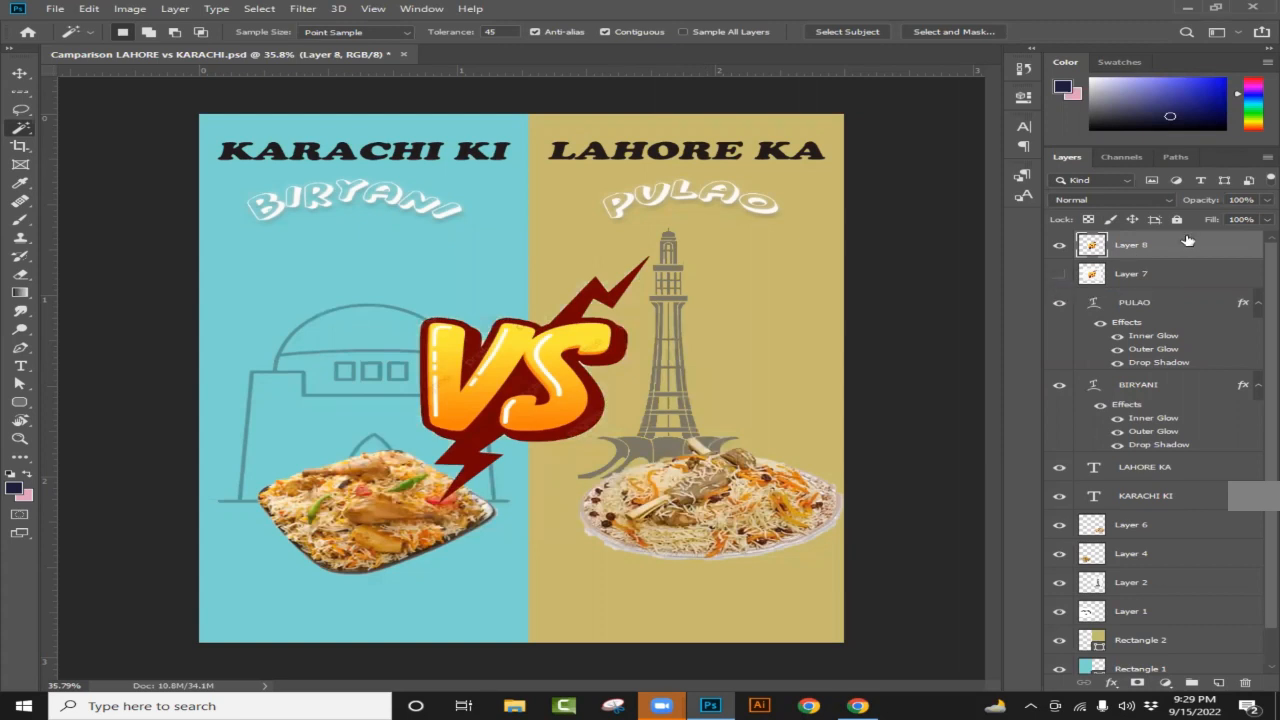
left_click(1133, 276)
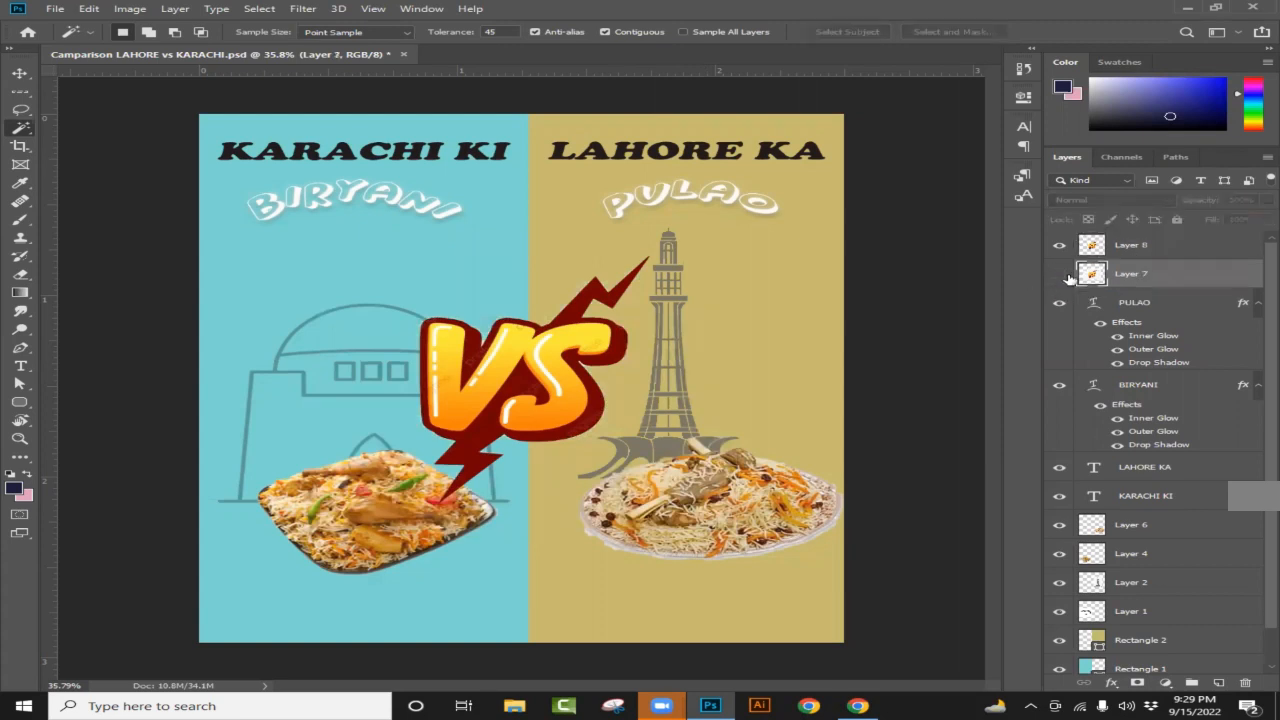
left_click(1060, 276)
left_click(1060, 276)
left_click_drag(1168, 280, 1246, 682)
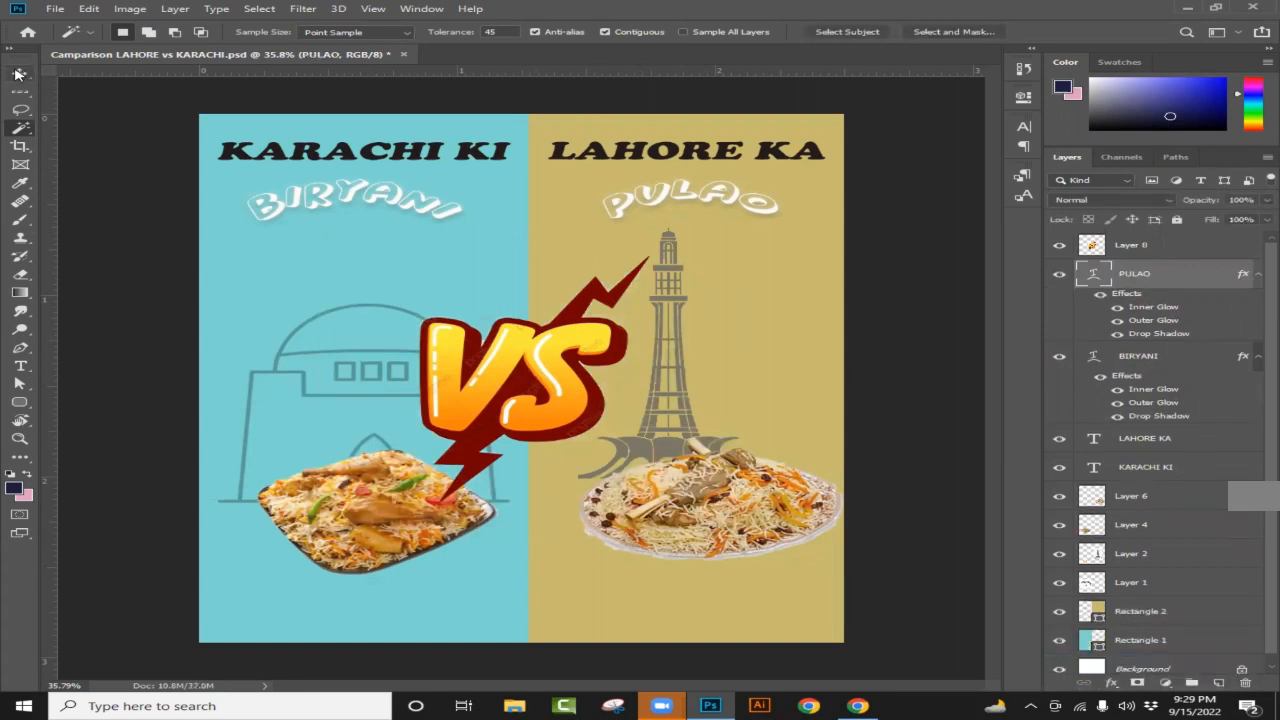
Step: Scale the VS logo to about 54% and centre it on the teal/tan dividing line
left_click(20, 73)
left_click_drag(511, 358, 547, 338)
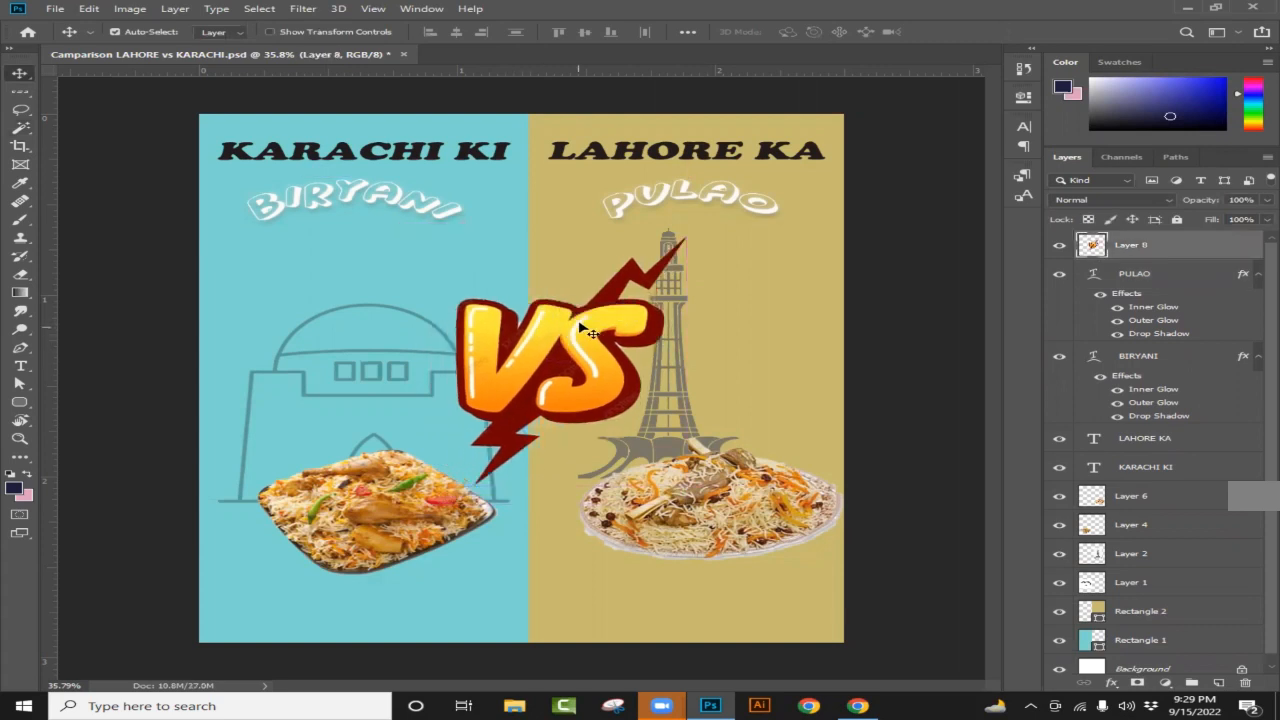
key("ctrl+t")
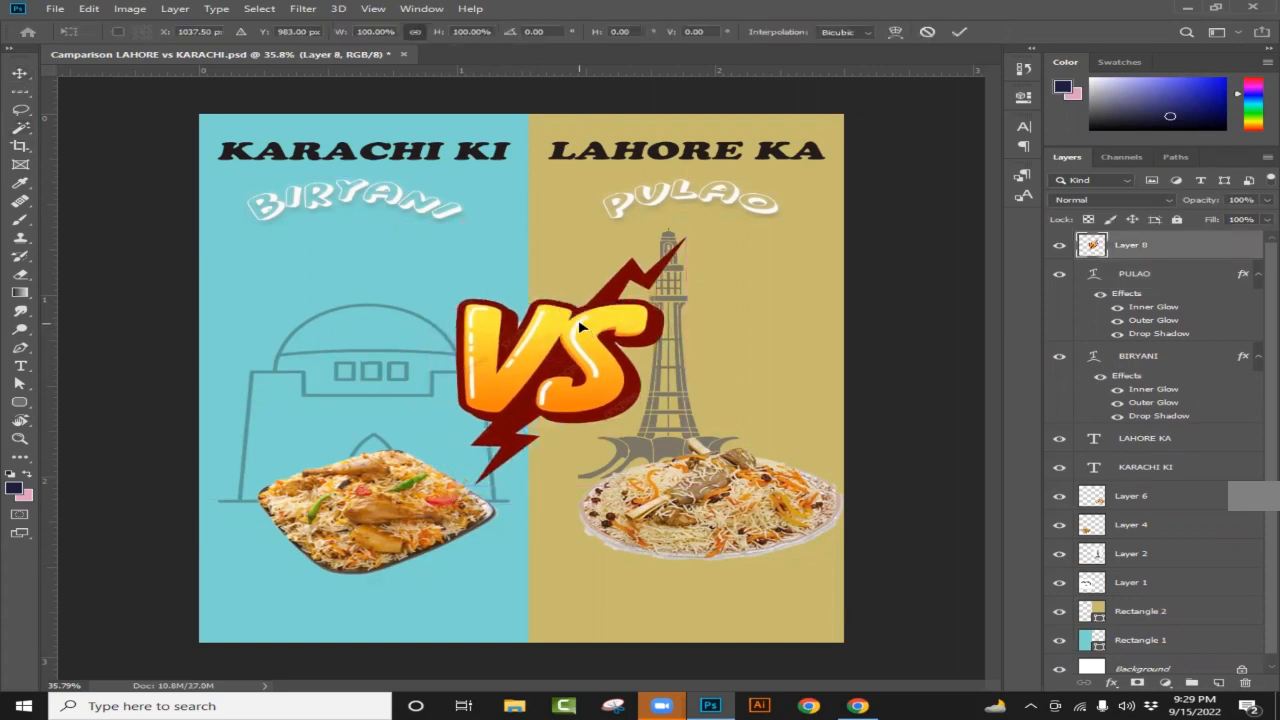
left_click_drag(450, 231, 501, 272)
left_click_drag(578, 350, 566, 352)
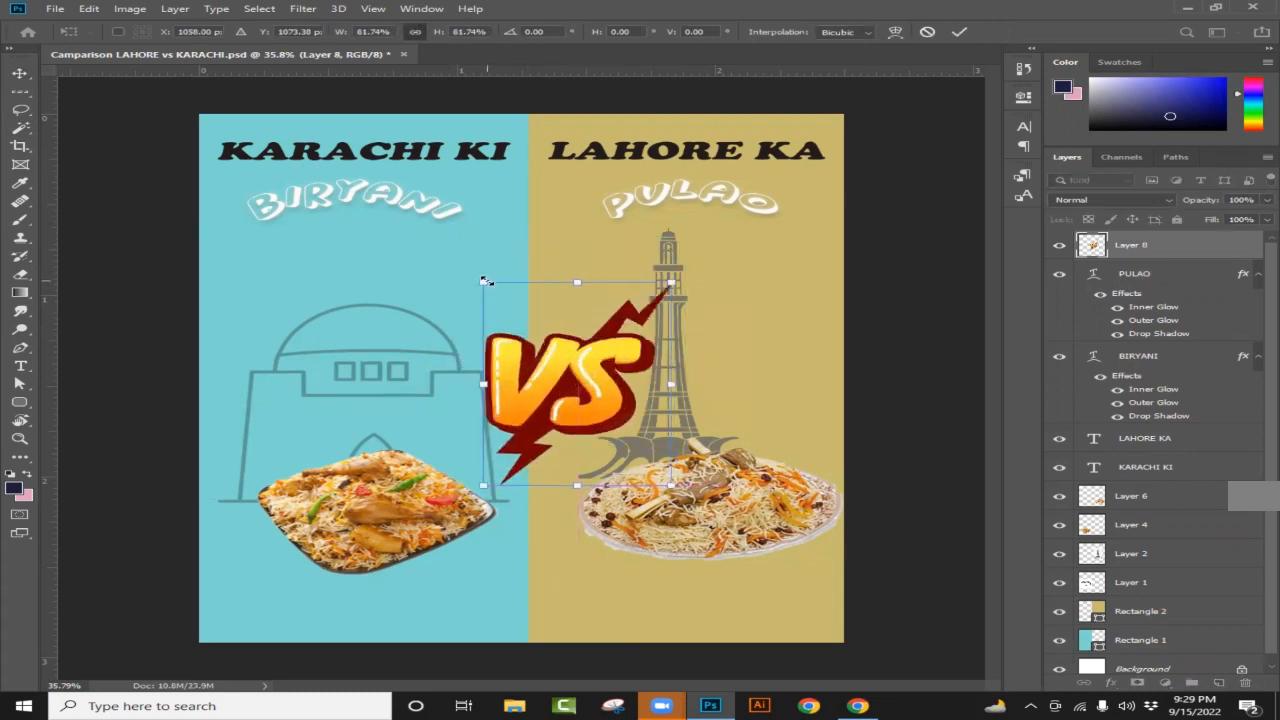
left_click_drag(487, 281, 520, 317)
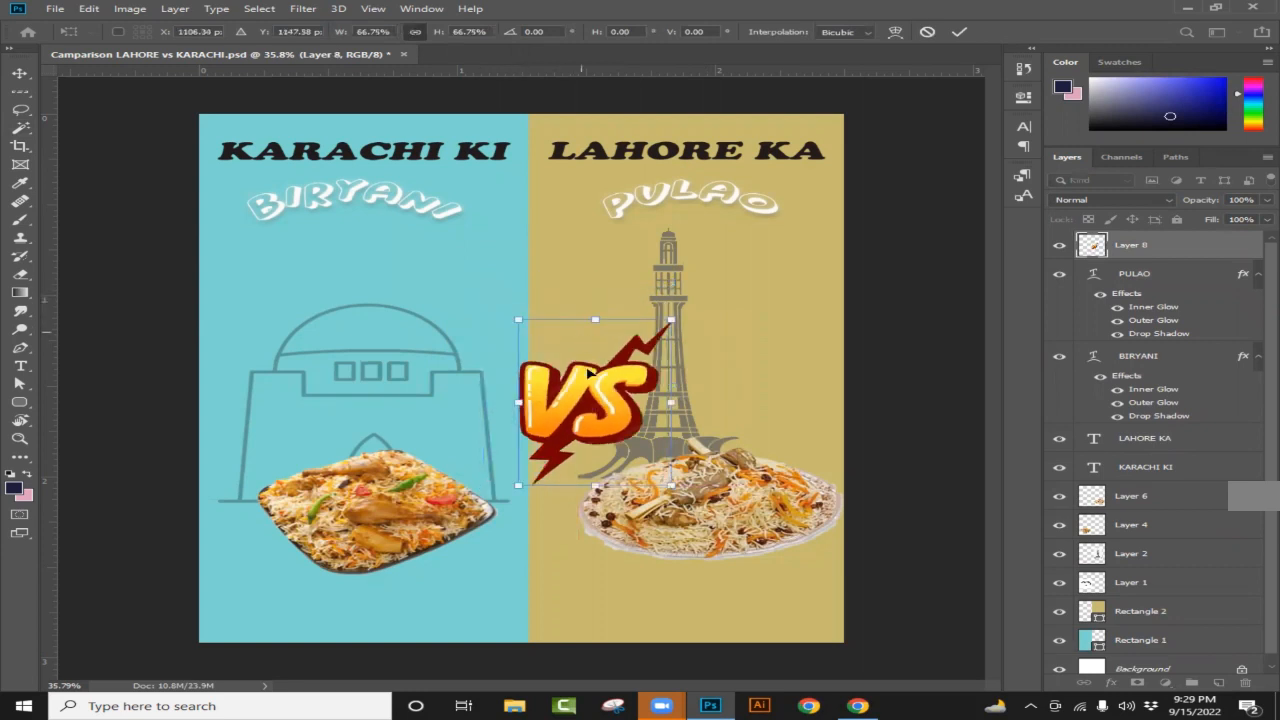
left_click_drag(587, 368, 536, 268)
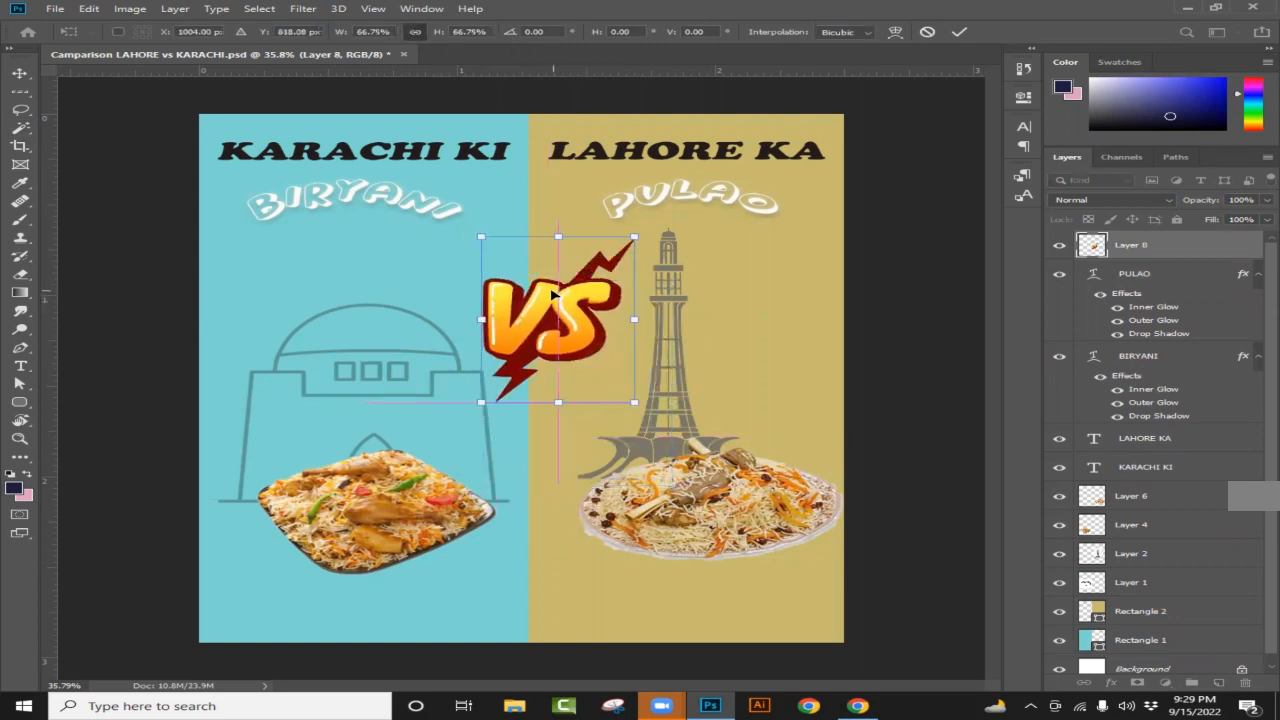
left_click_drag(481, 237, 496, 252)
left_click_drag(531, 300, 540, 314)
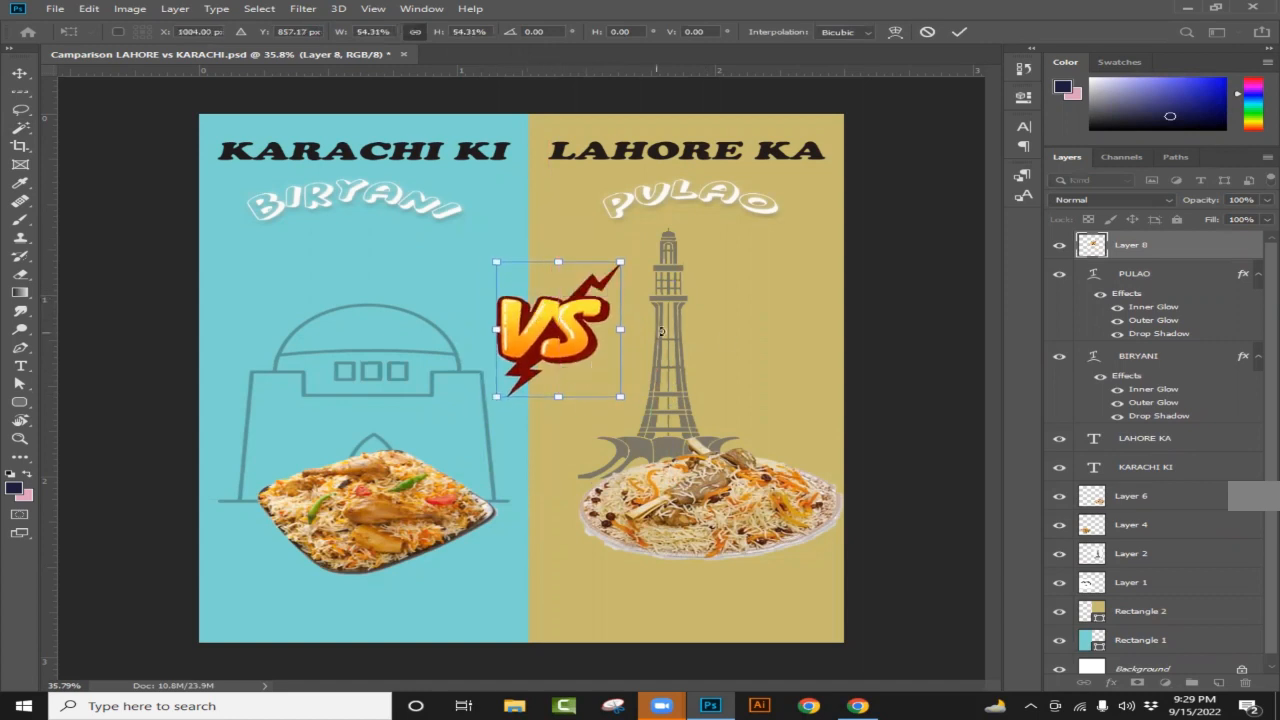
key("Return")
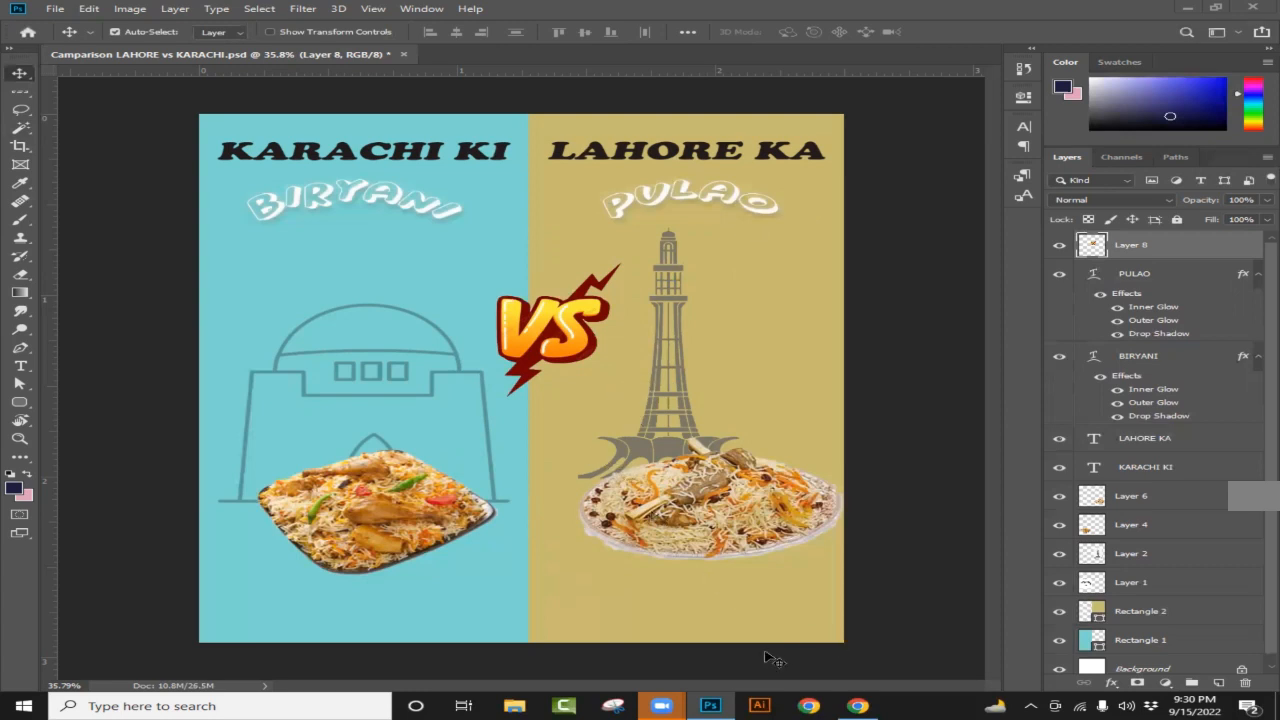
Step: Search Google images for 'food png clipart'
left_click(855, 706)
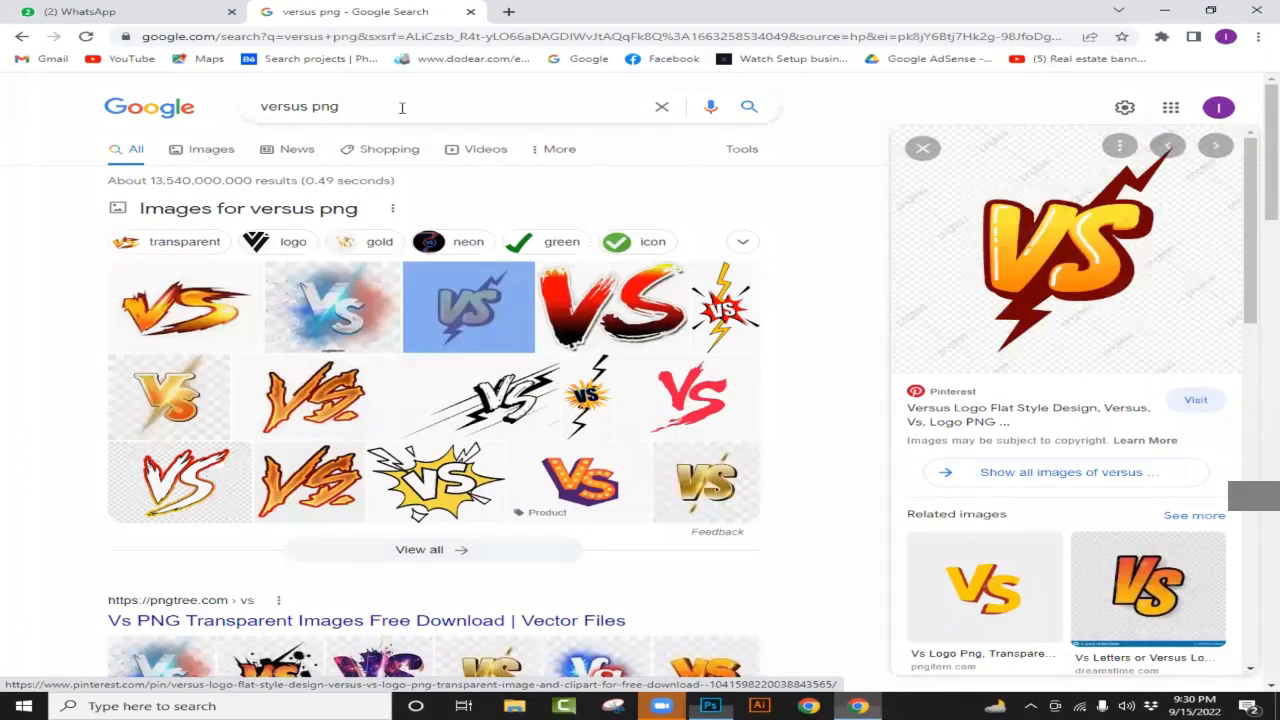
left_click(309, 108)
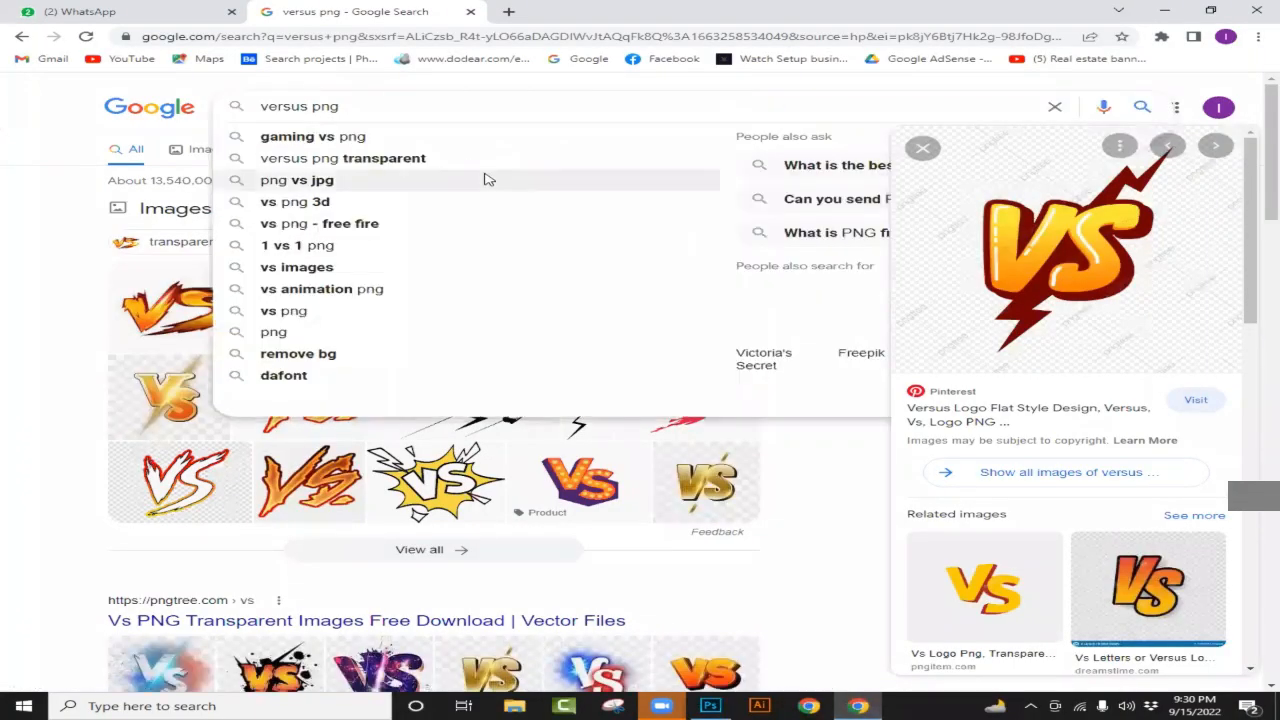
key("BackSpace")
key("BackSpace")
key("BackSpace")
key("BackSpace")
key("BackSpace")
key("BackSpace")
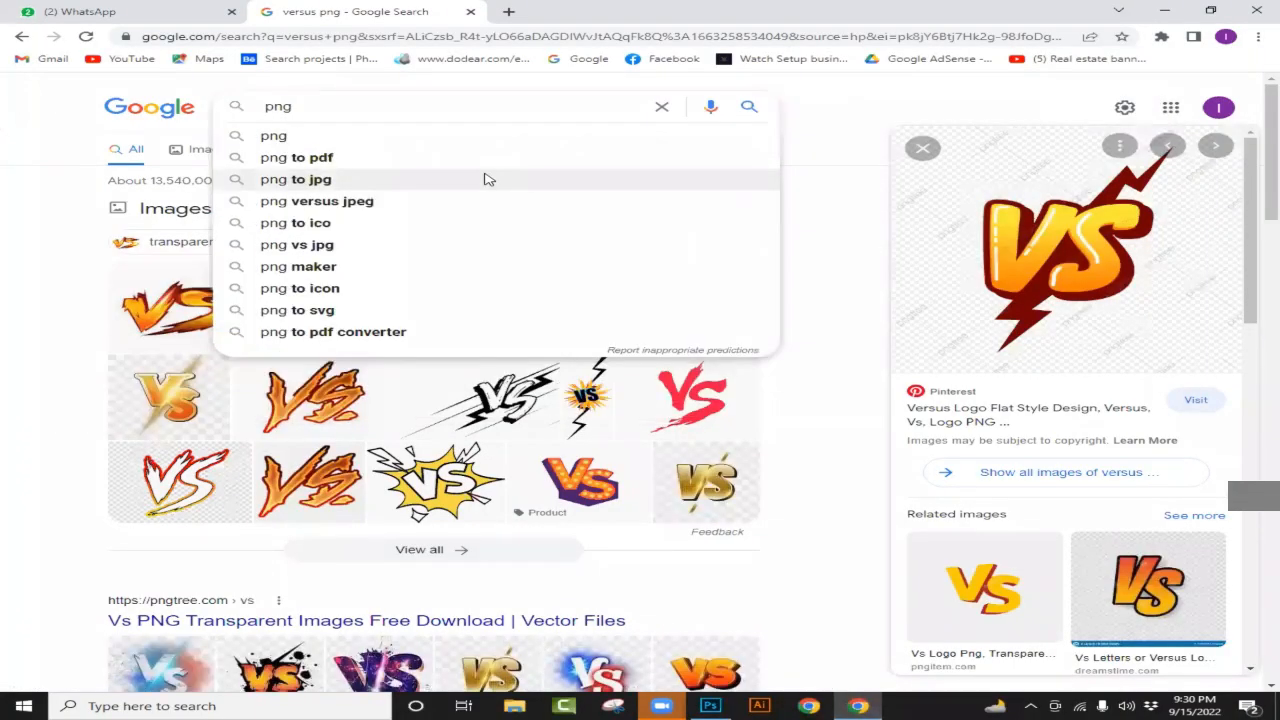
type("food centre")
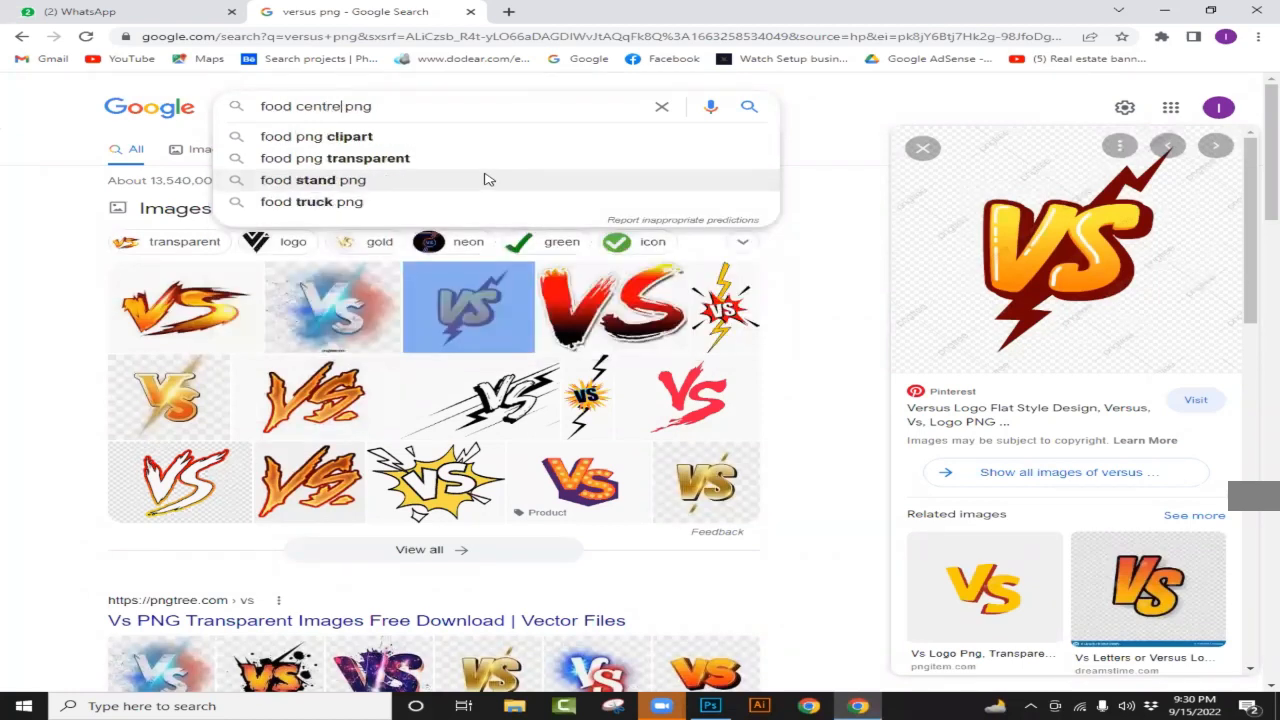
key("Right")
key("Right")
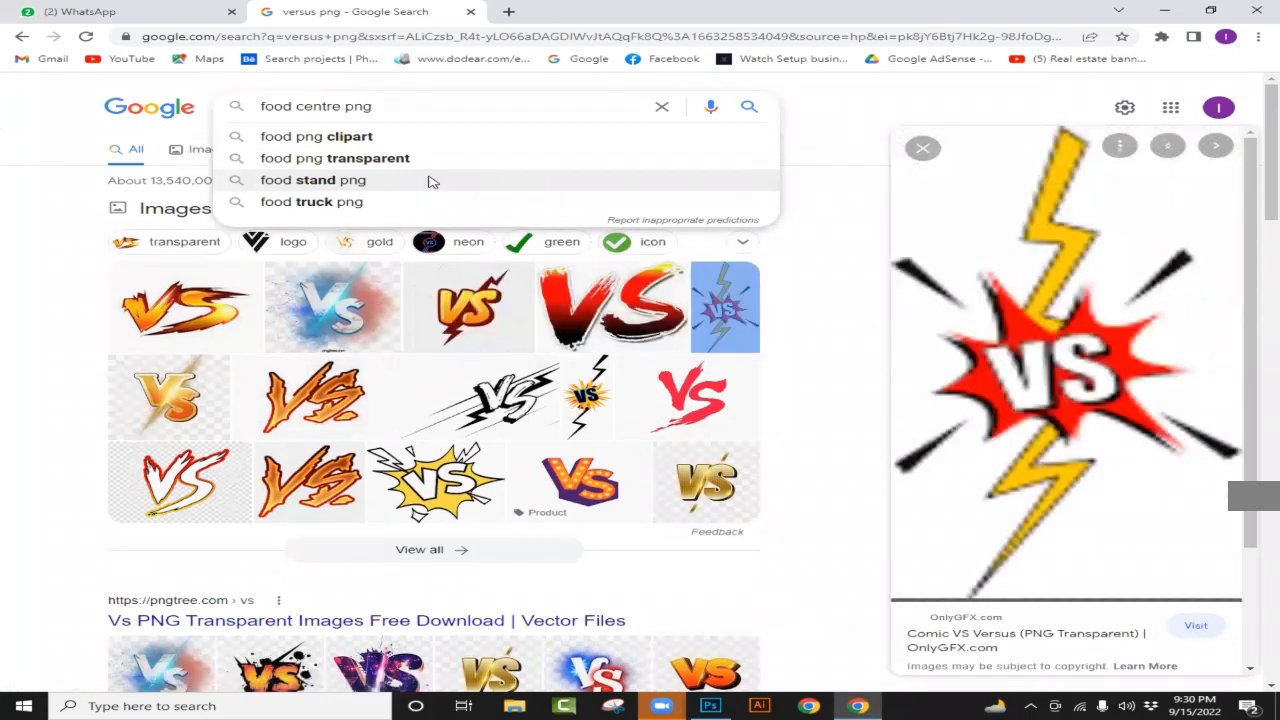
key("Down")
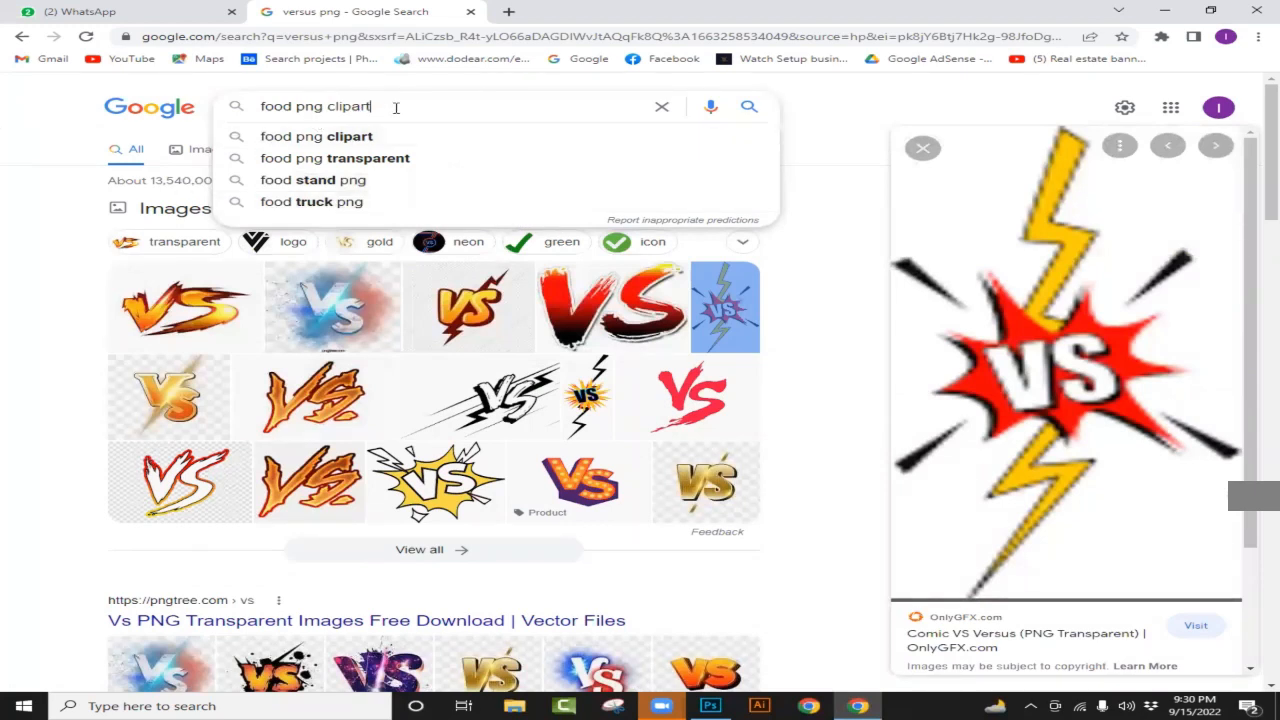
key("BackSpace")
key("BackSpace")
key("BackSpace")
key("BackSpace")
key("BackSpace")
key("BackSpace")
key("BackSpace")
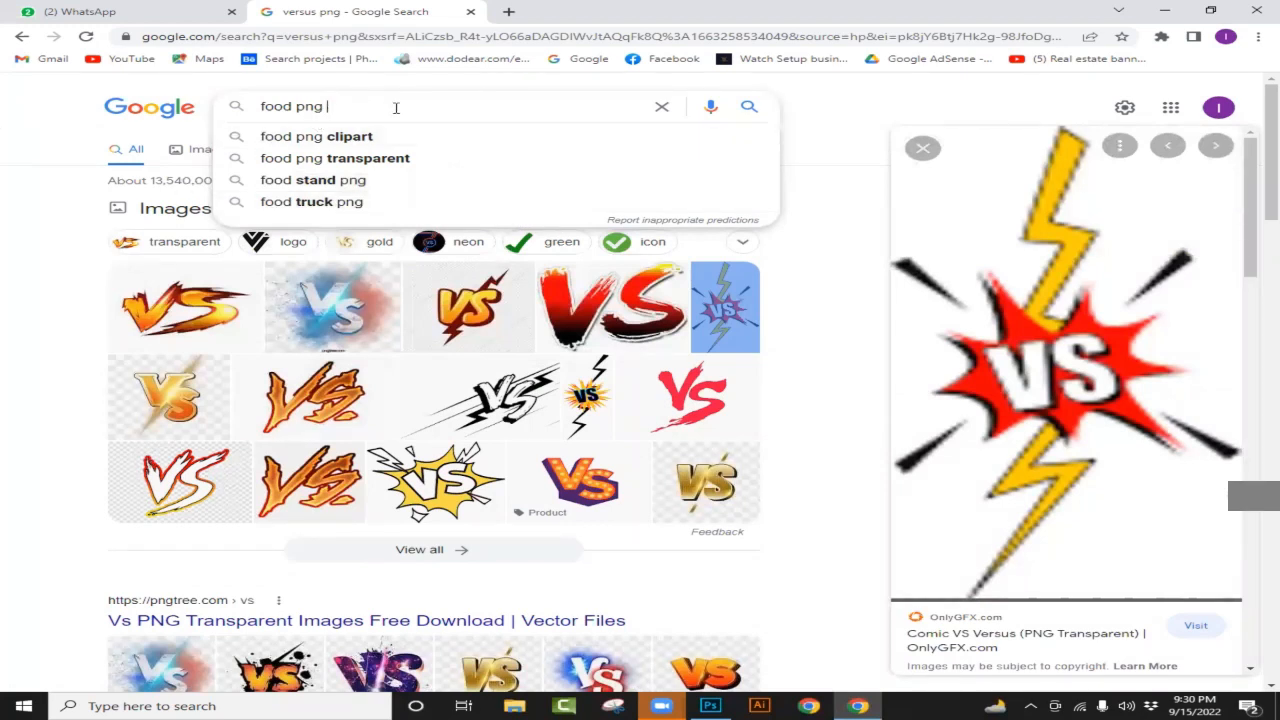
key("BackSpace")
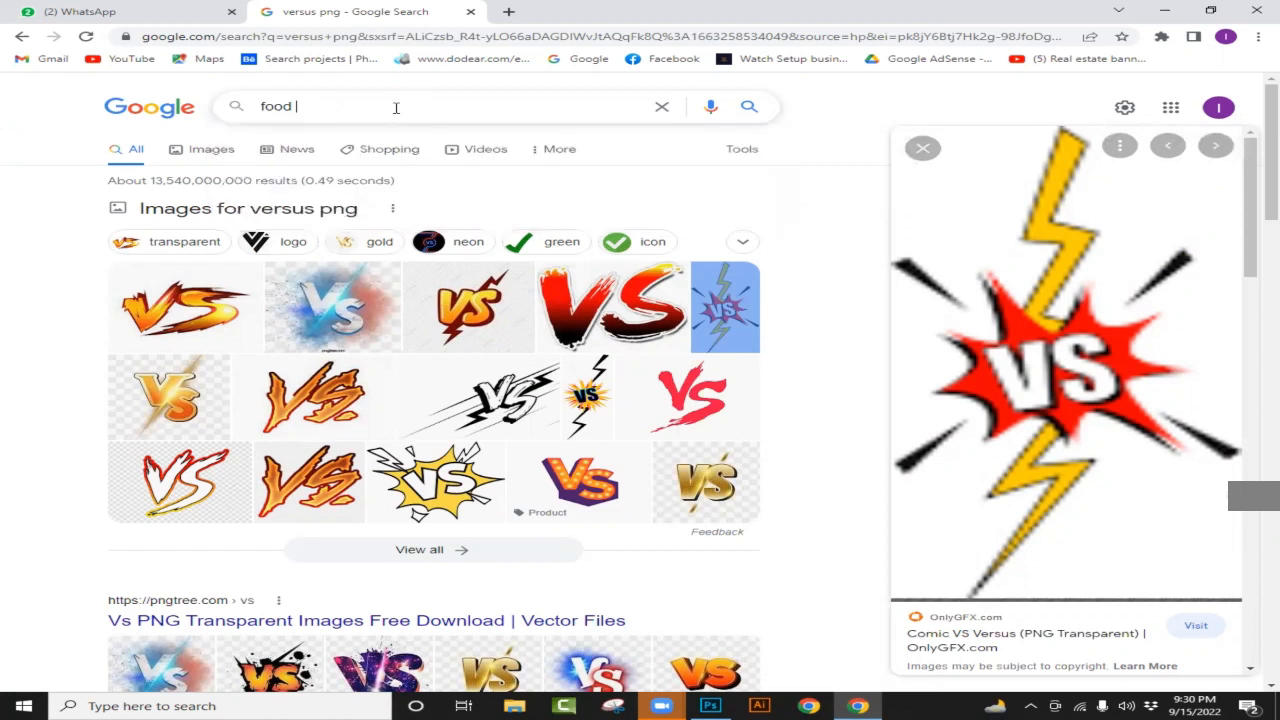
type("panda")
key("BackSpace")
key("BackSpace")
key("BackSpace")
key("BackSpace")
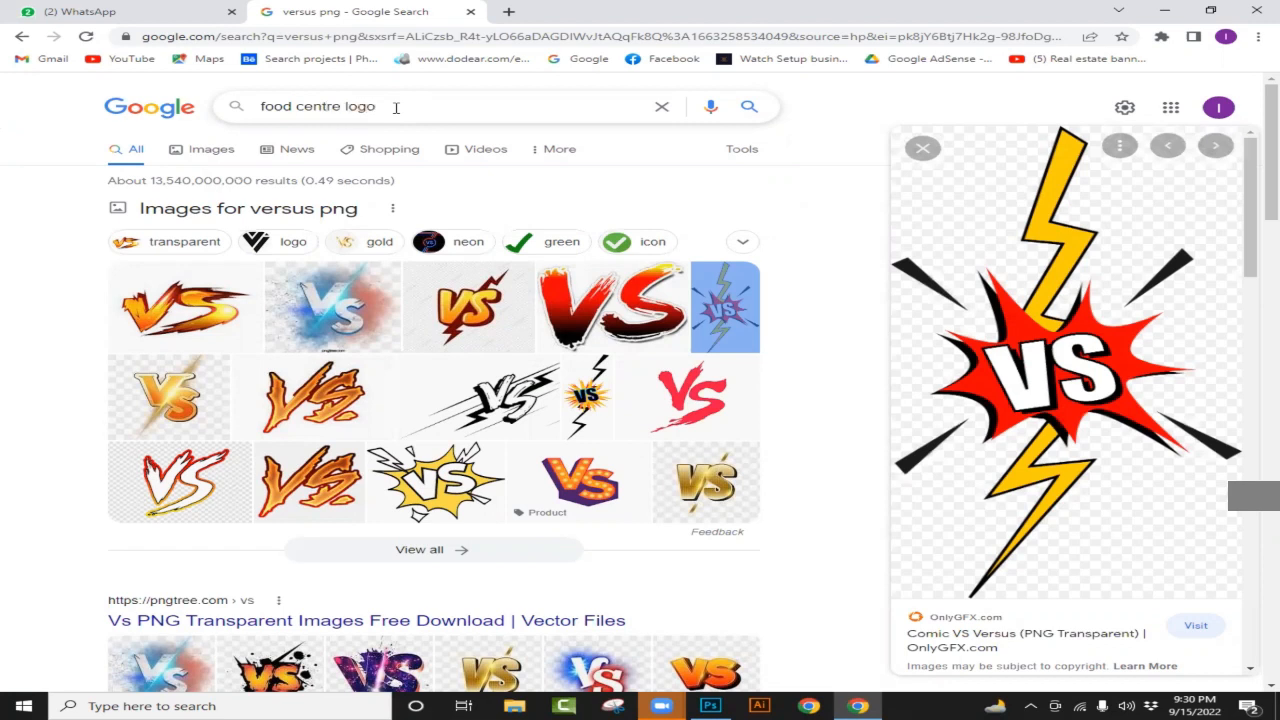
key("Down")
key("Return")
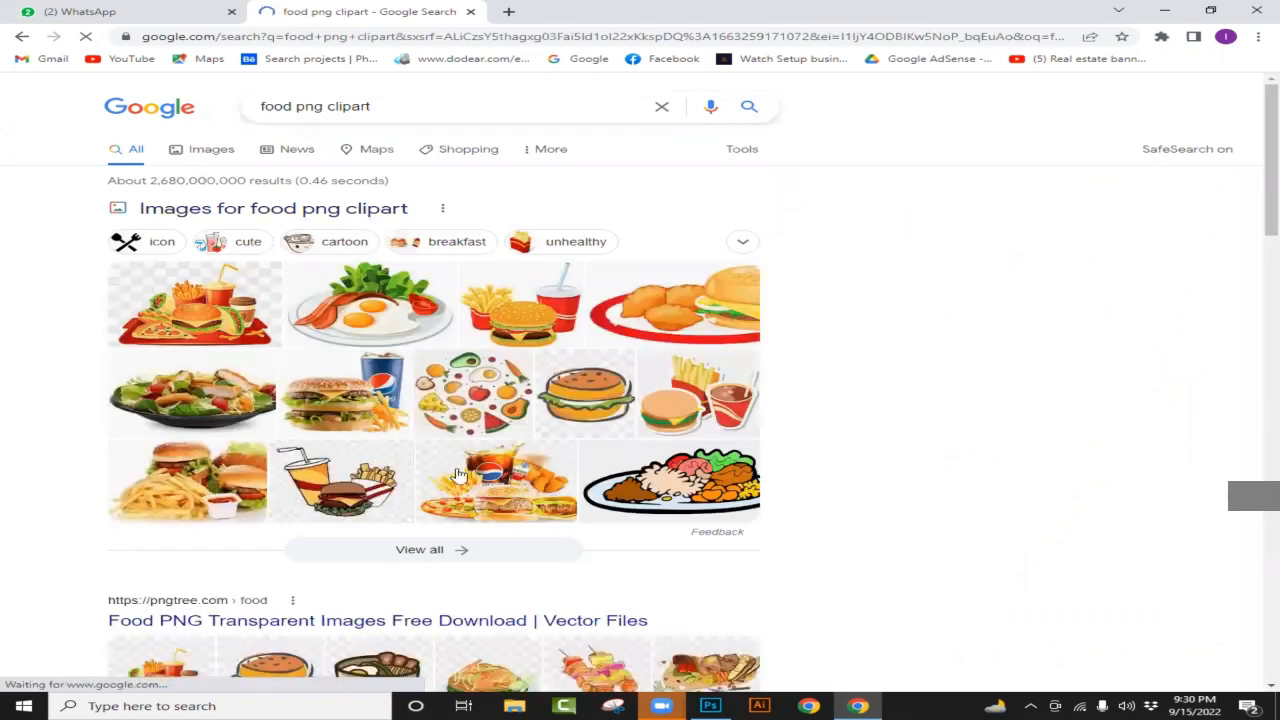
scroll(447, 468, "down", 4)
scroll(447, 468, "down", 5)
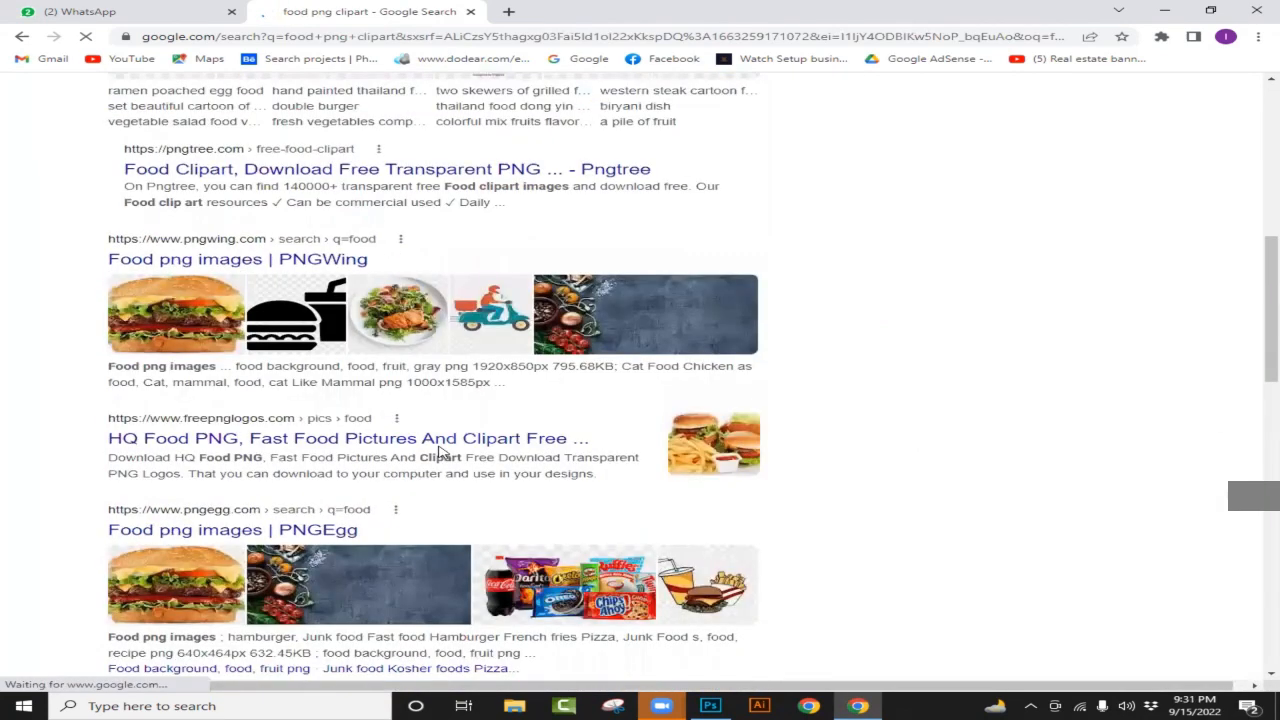
scroll(414, 429, "up", 8)
scroll(342, 322, "up", 2)
Step: Change the search to 'food centre logo'
left_click(399, 107)
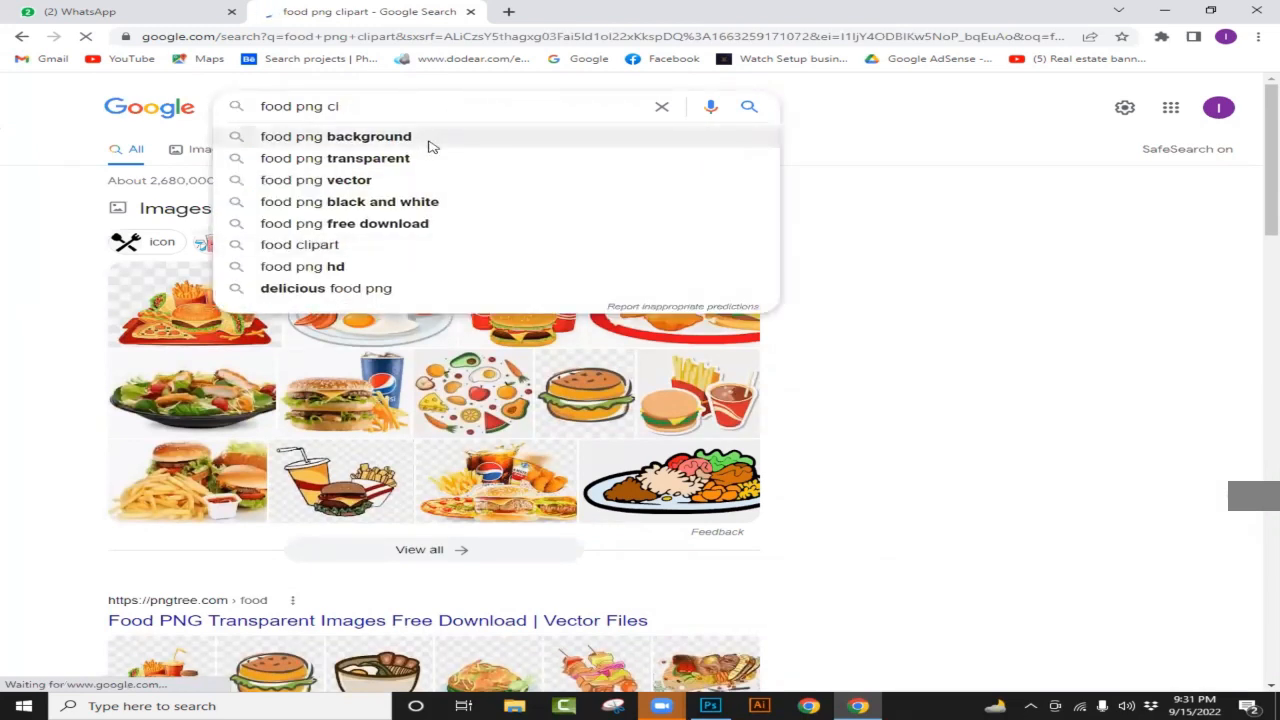
key("BackSpace")
key("BackSpace")
type("e")
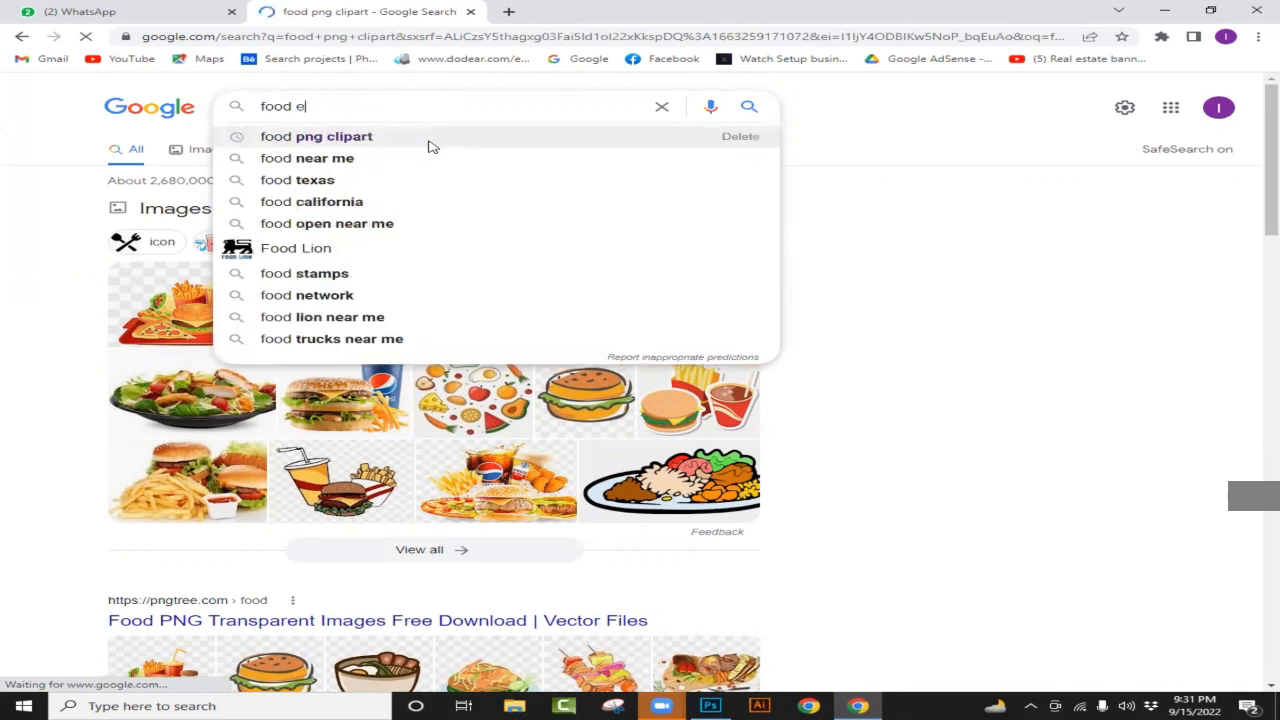
key("BackSpace")
type("centre")
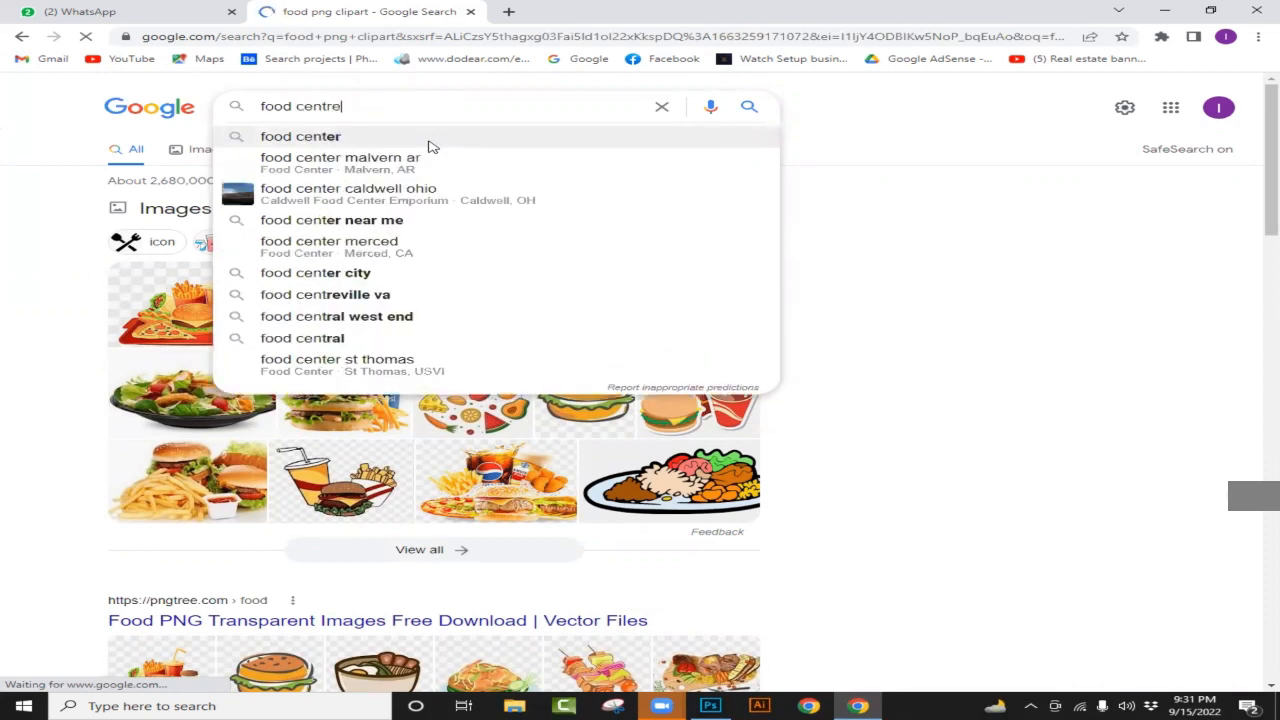
type(" lo")
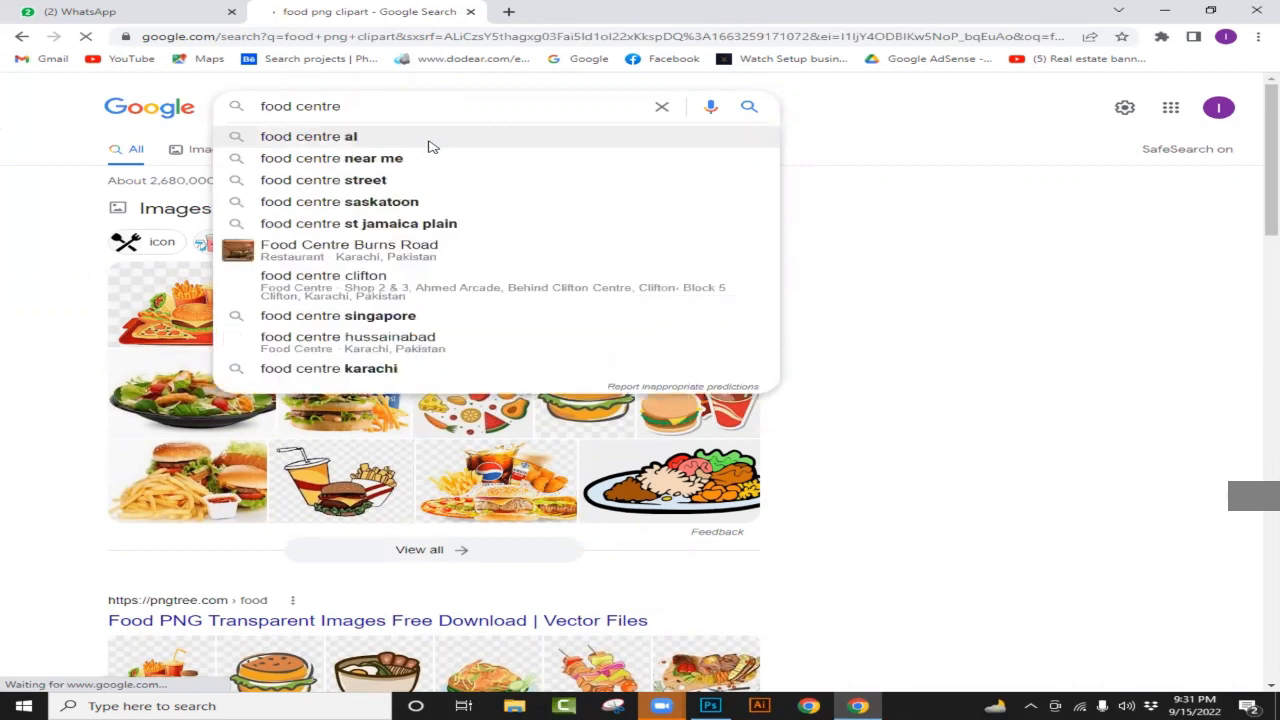
type("go")
key("Return")
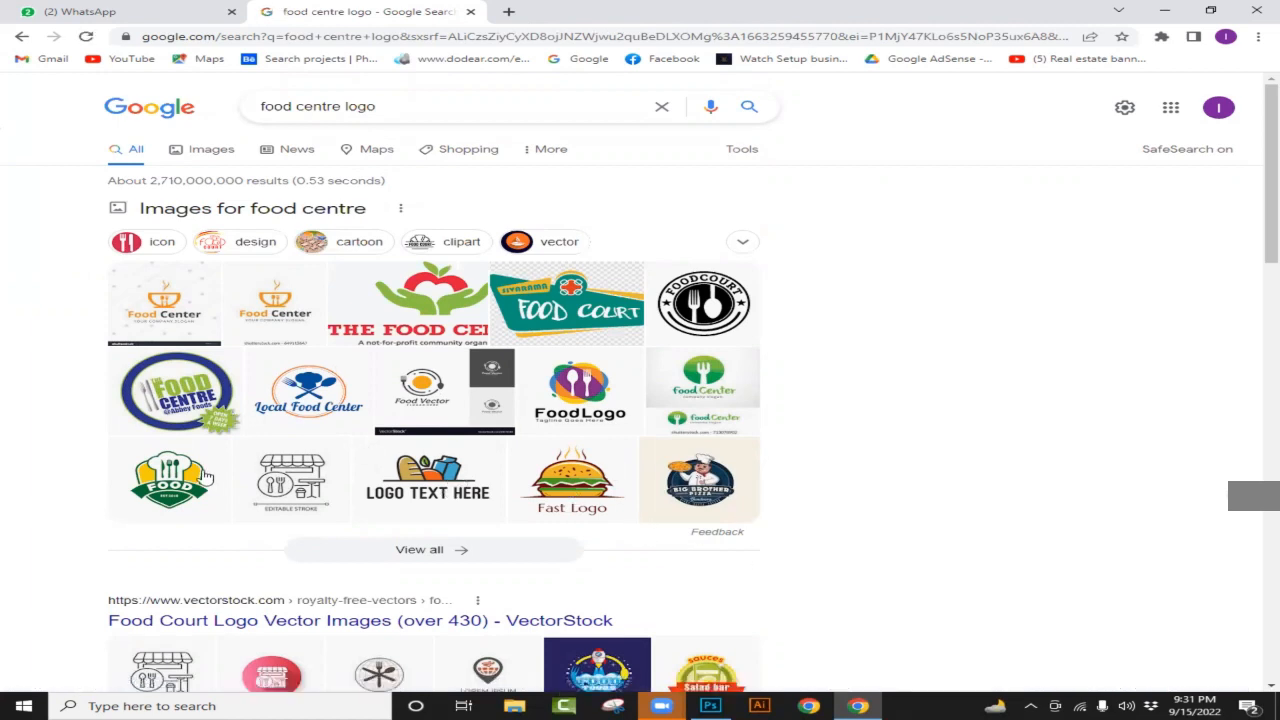
Step: Copy the green FOOD chef-hat logo image from its Google preview
left_click(186, 484)
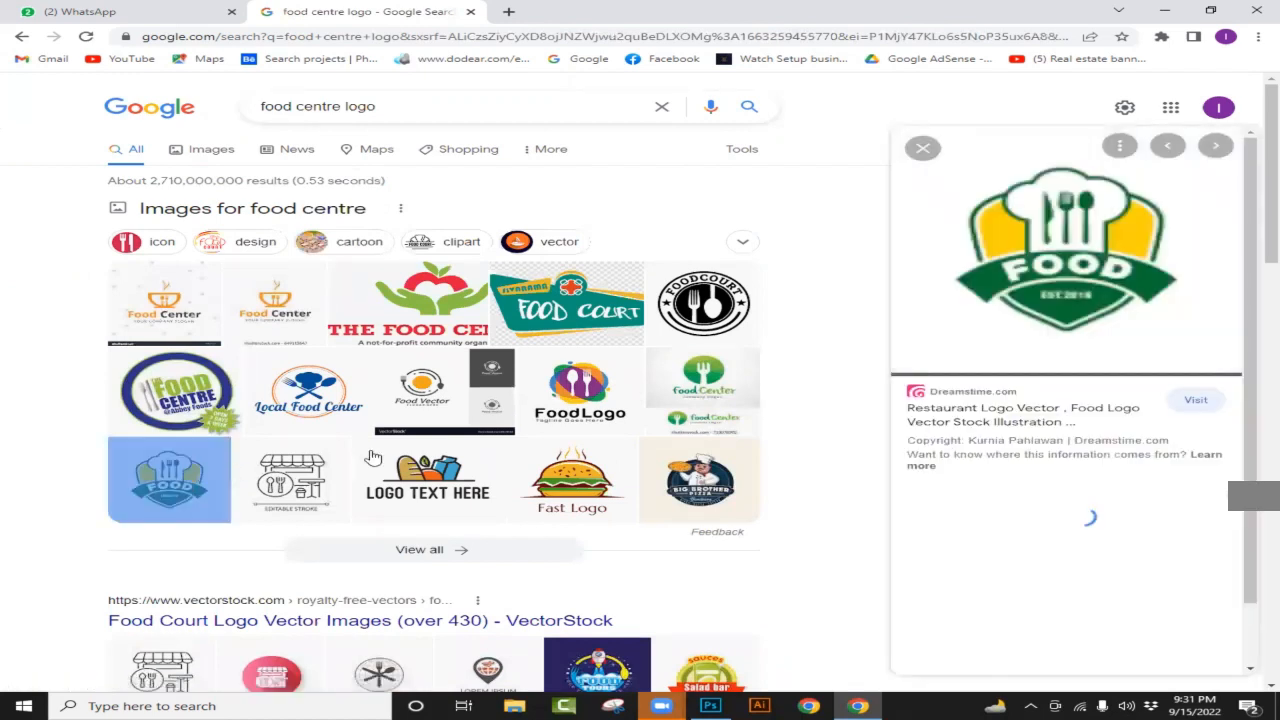
left_click(850, 705)
left_click(852, 705)
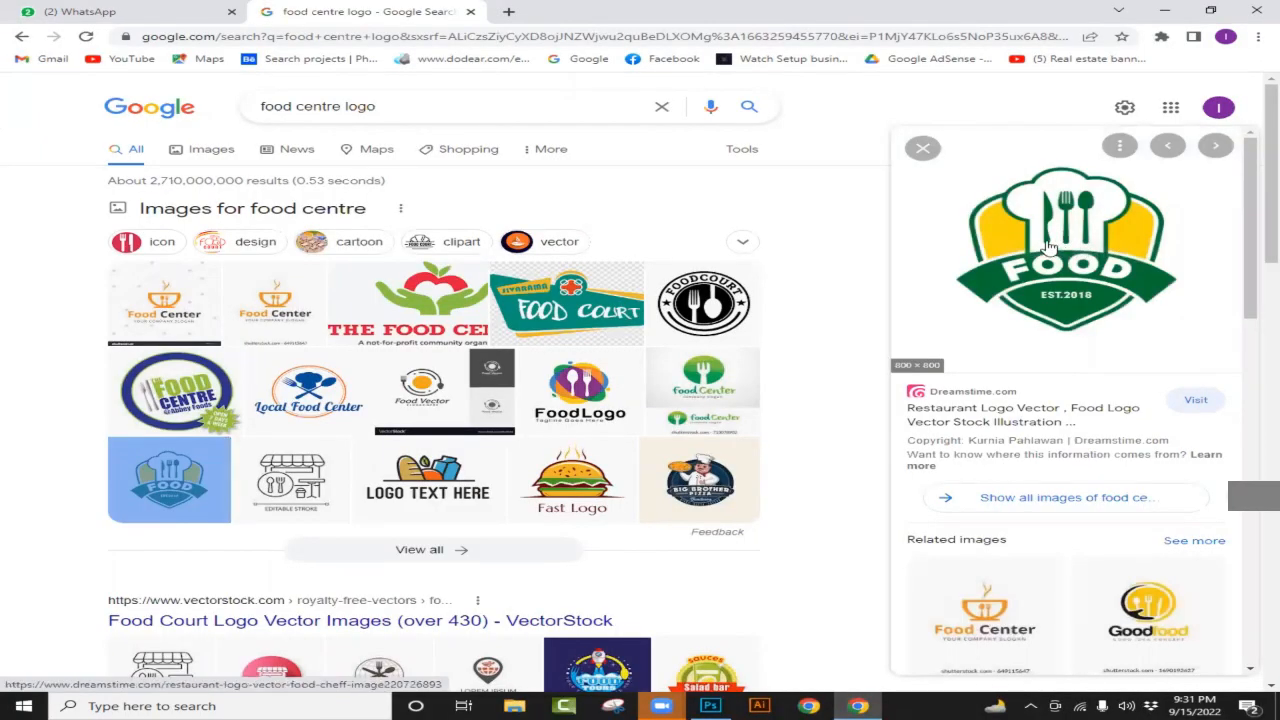
right_click(1050, 242)
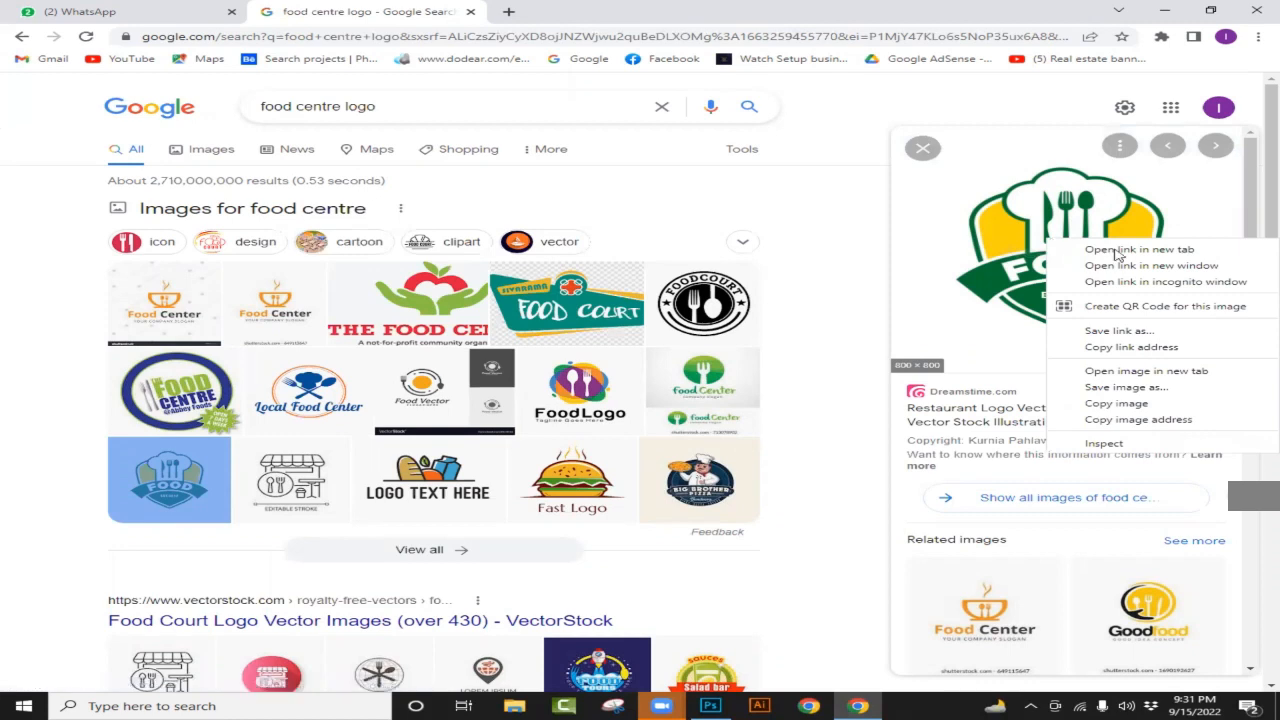
left_click(1138, 410)
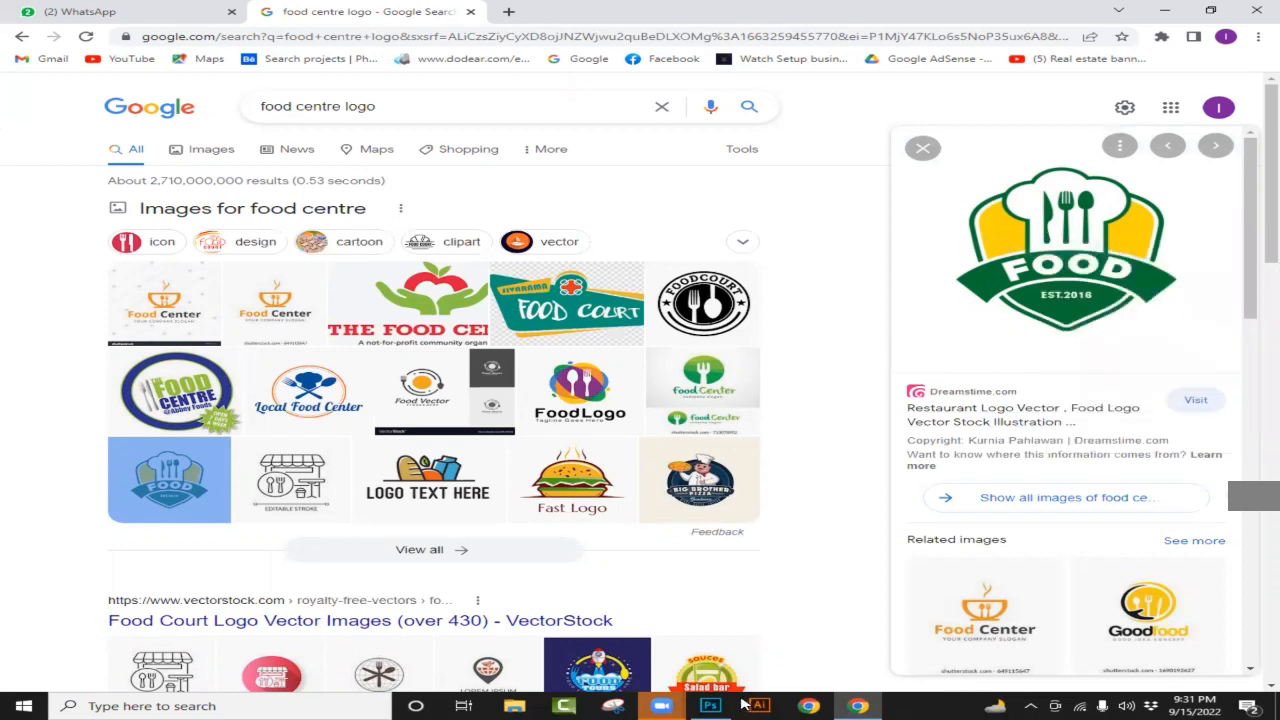
Step: Paste the FOOD logo onto a new Layer 9 in the Photoshop poster
left_click(712, 705)
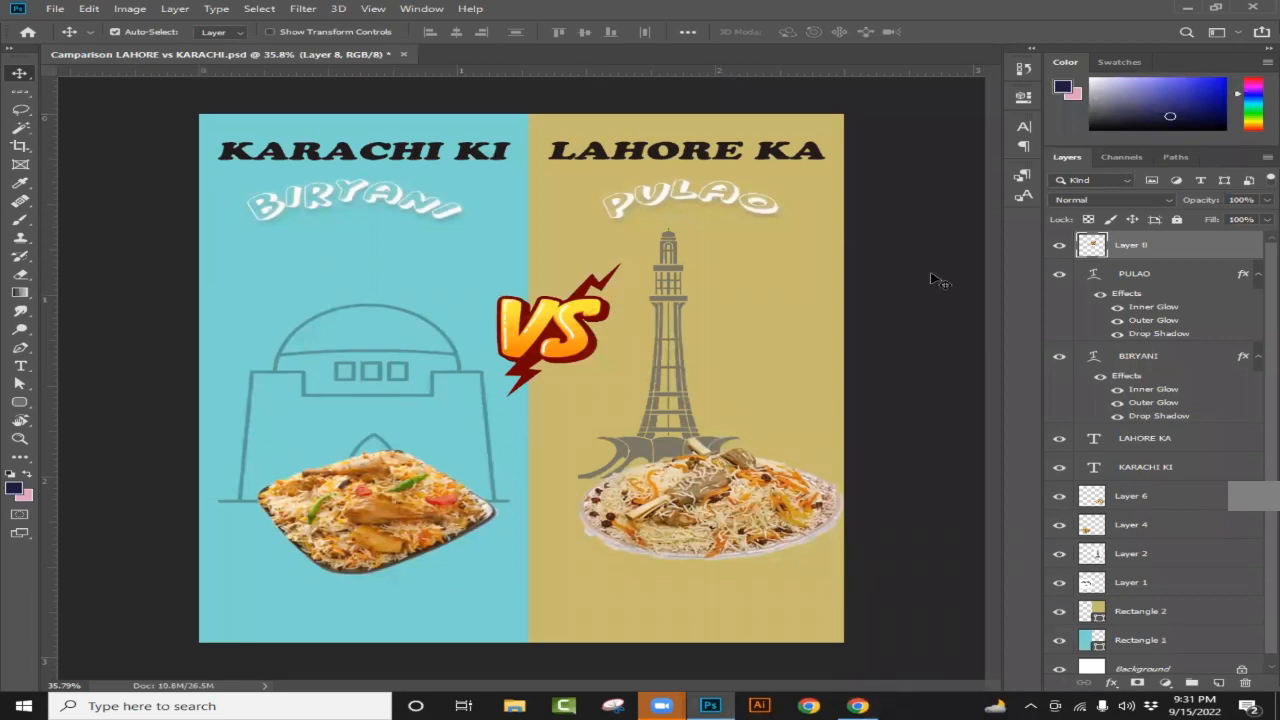
left_click(1218, 683)
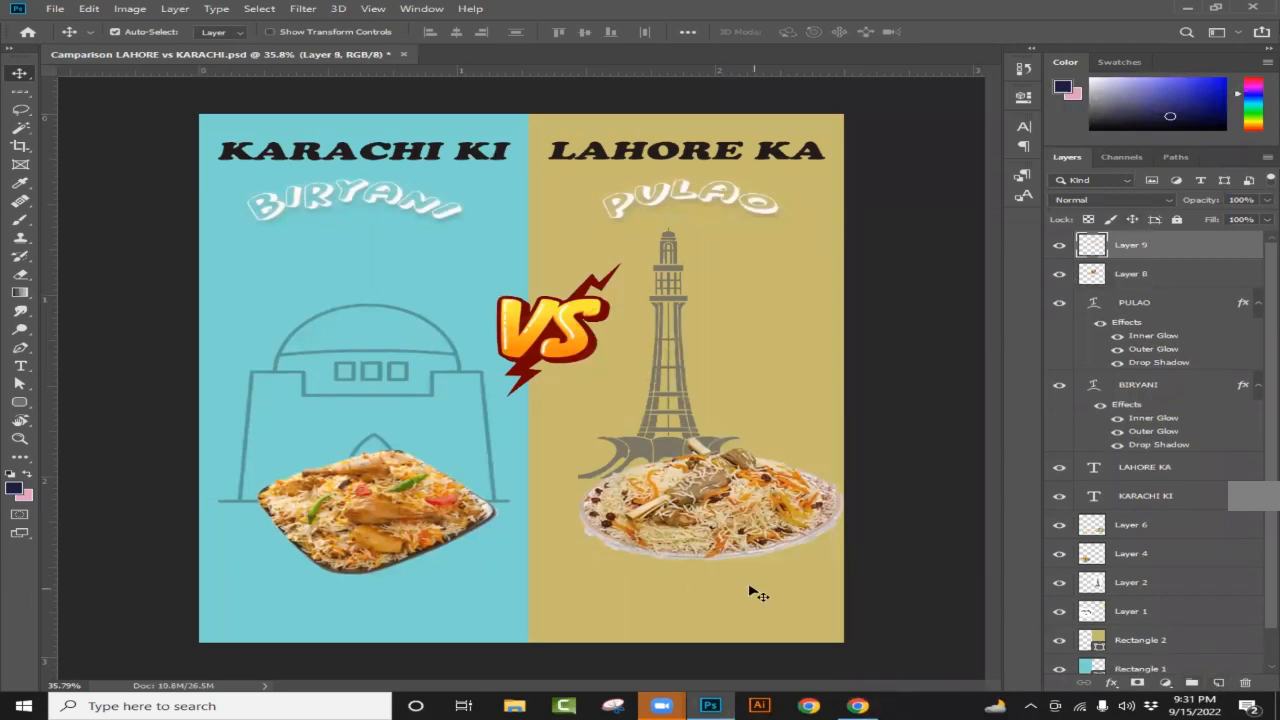
key("ctrl+v")
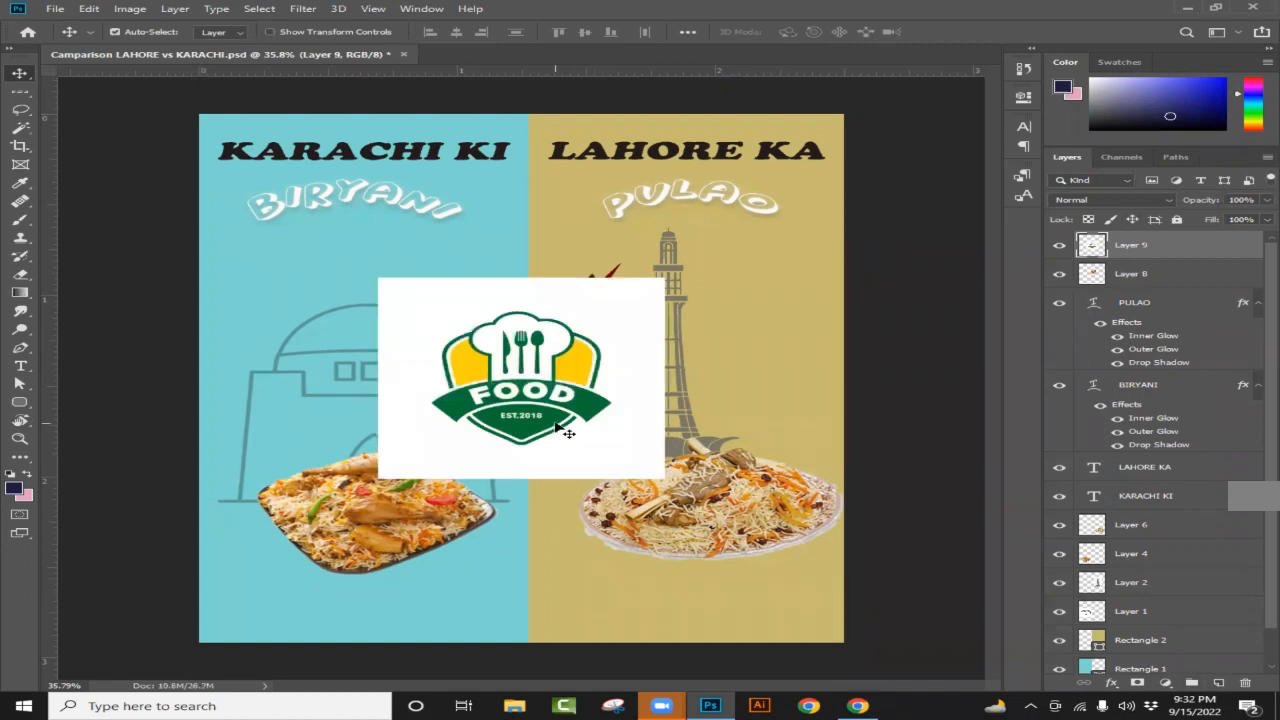
Step: Magic Wand the FOOD logo onto Layer 10, deleting its white backdrop and Layer 9
scroll(567, 432, "up", 2)
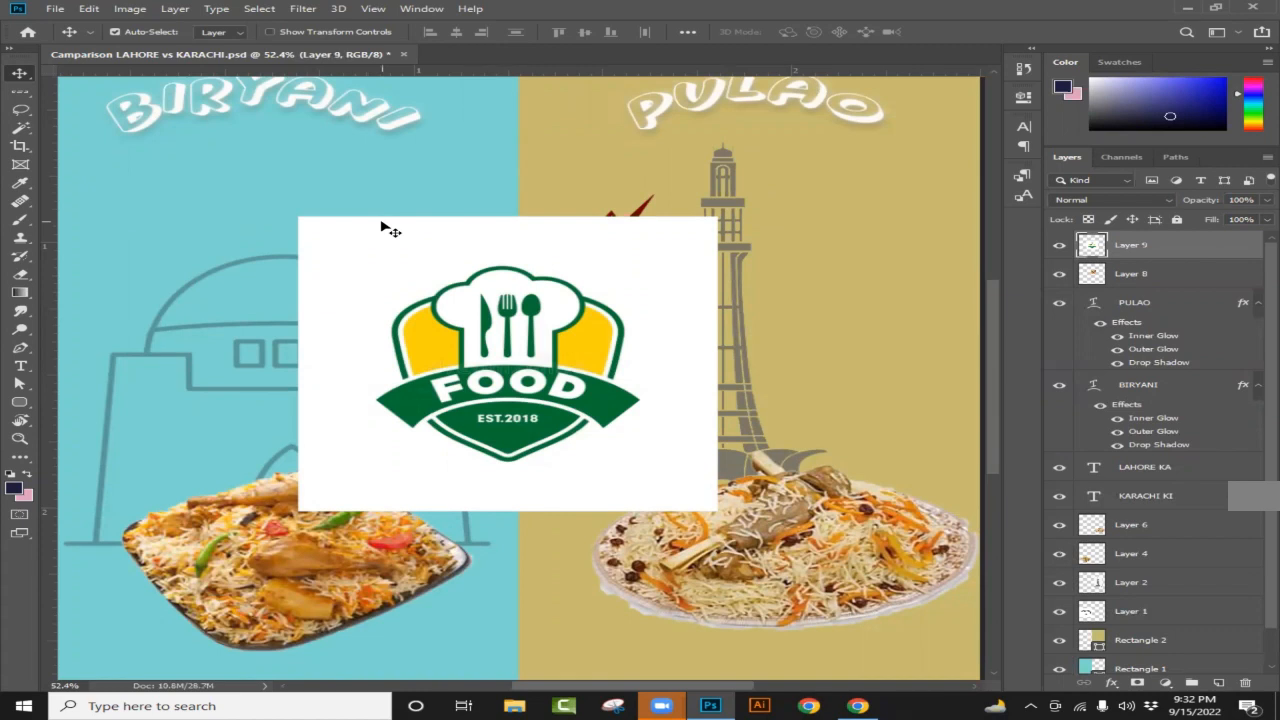
left_click(22, 130)
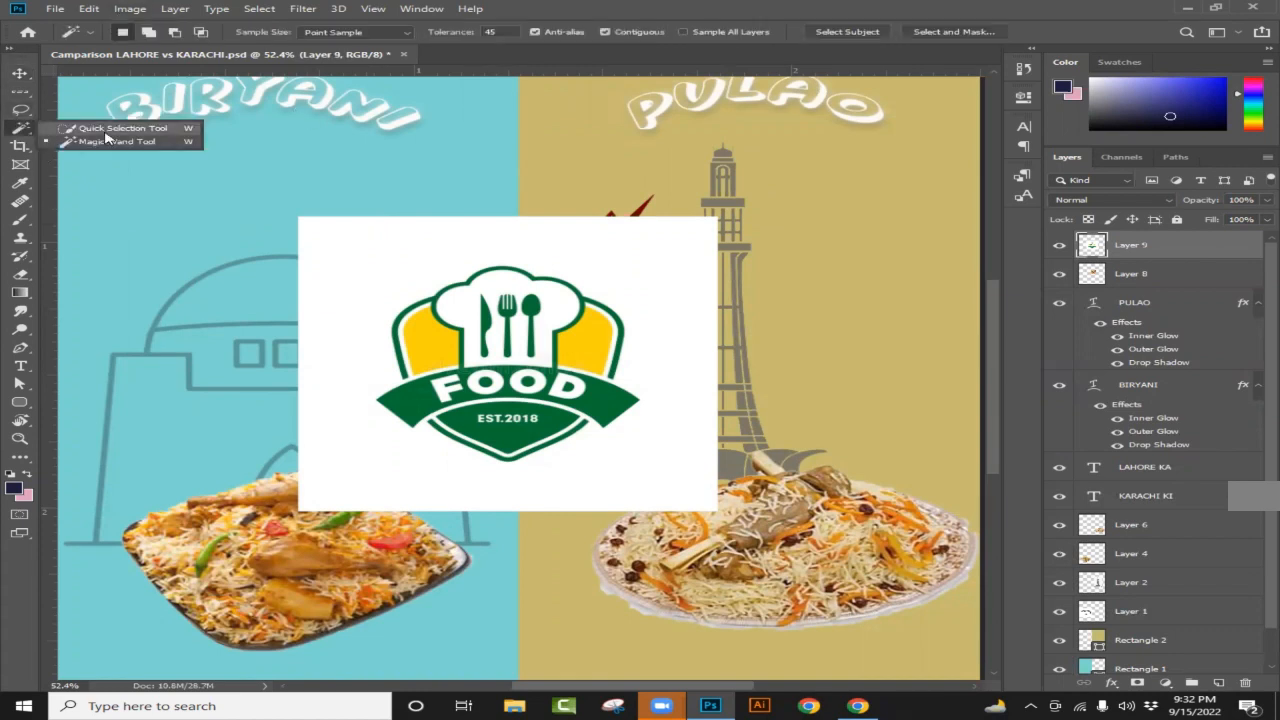
left_click(125, 142)
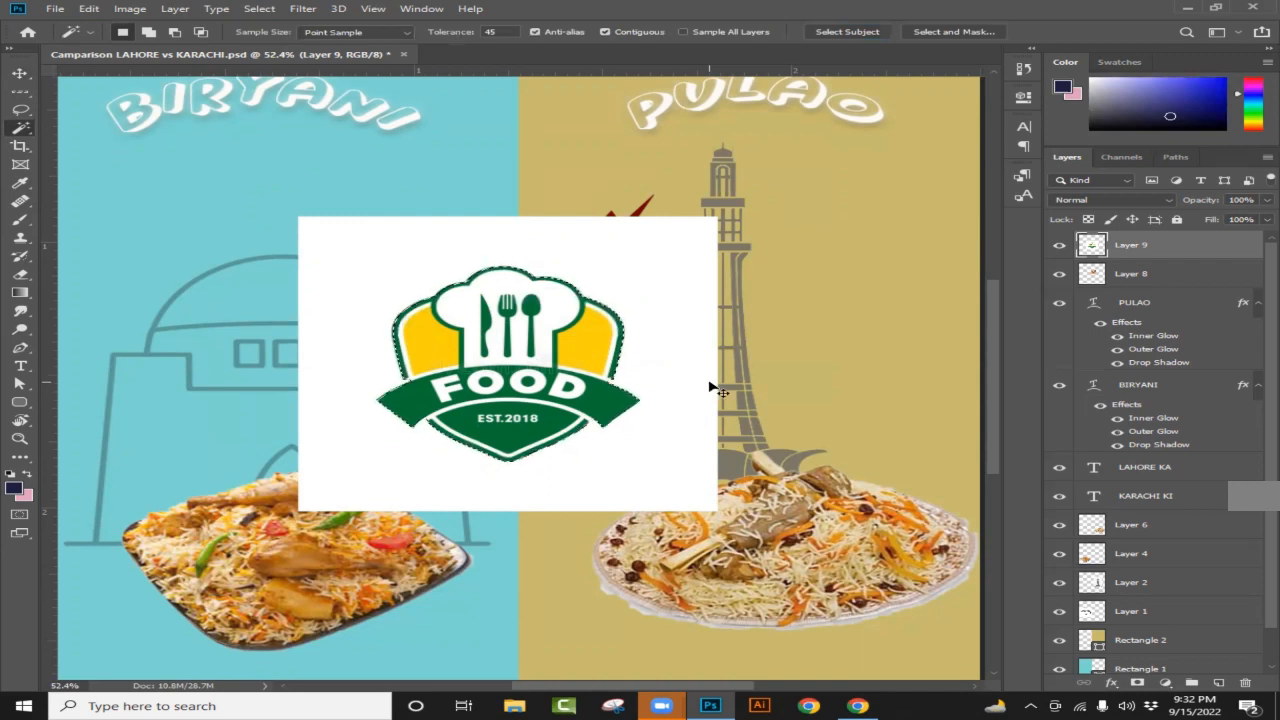
key("ctrl+j")
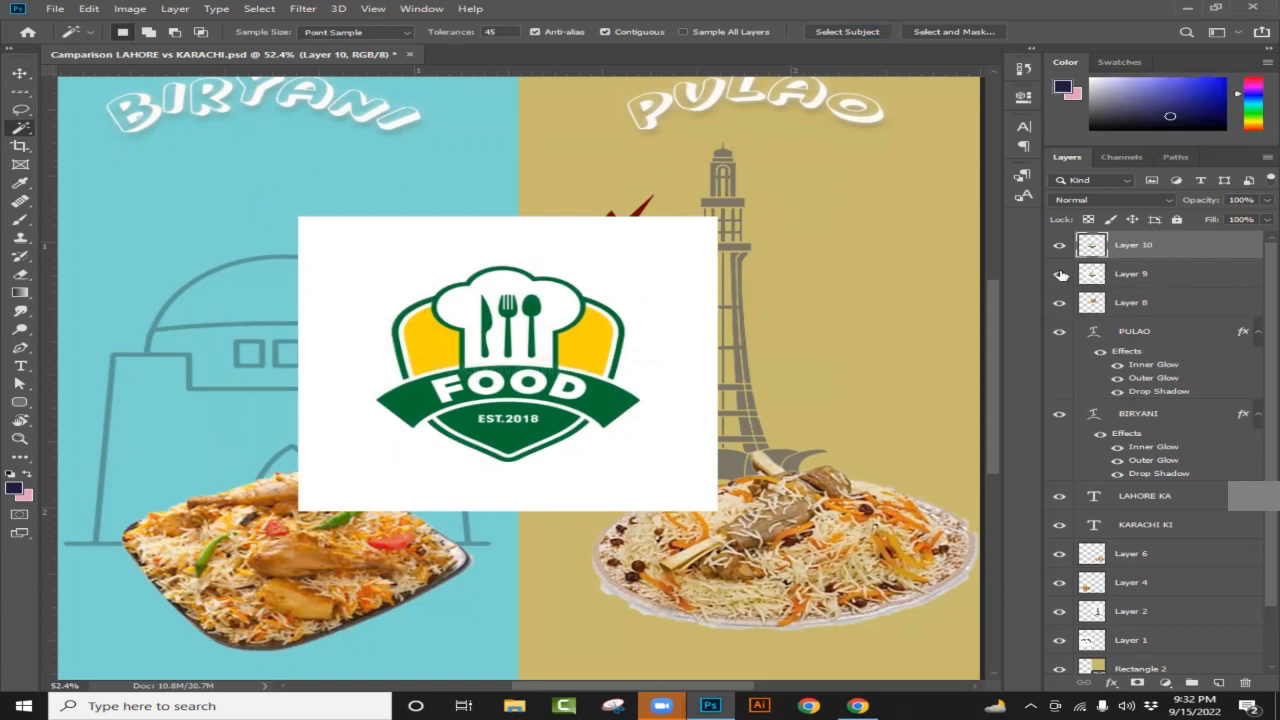
key("Delete")
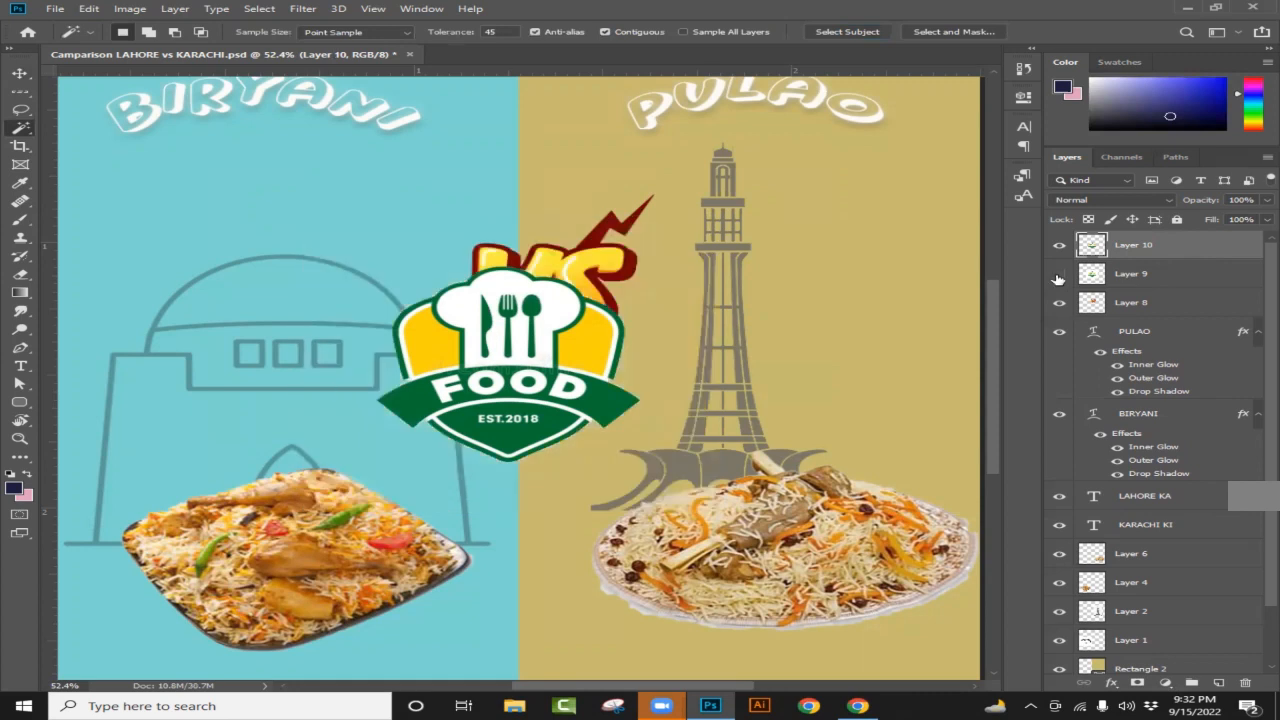
left_click(1058, 279)
left_click_drag(1190, 278, 1245, 682)
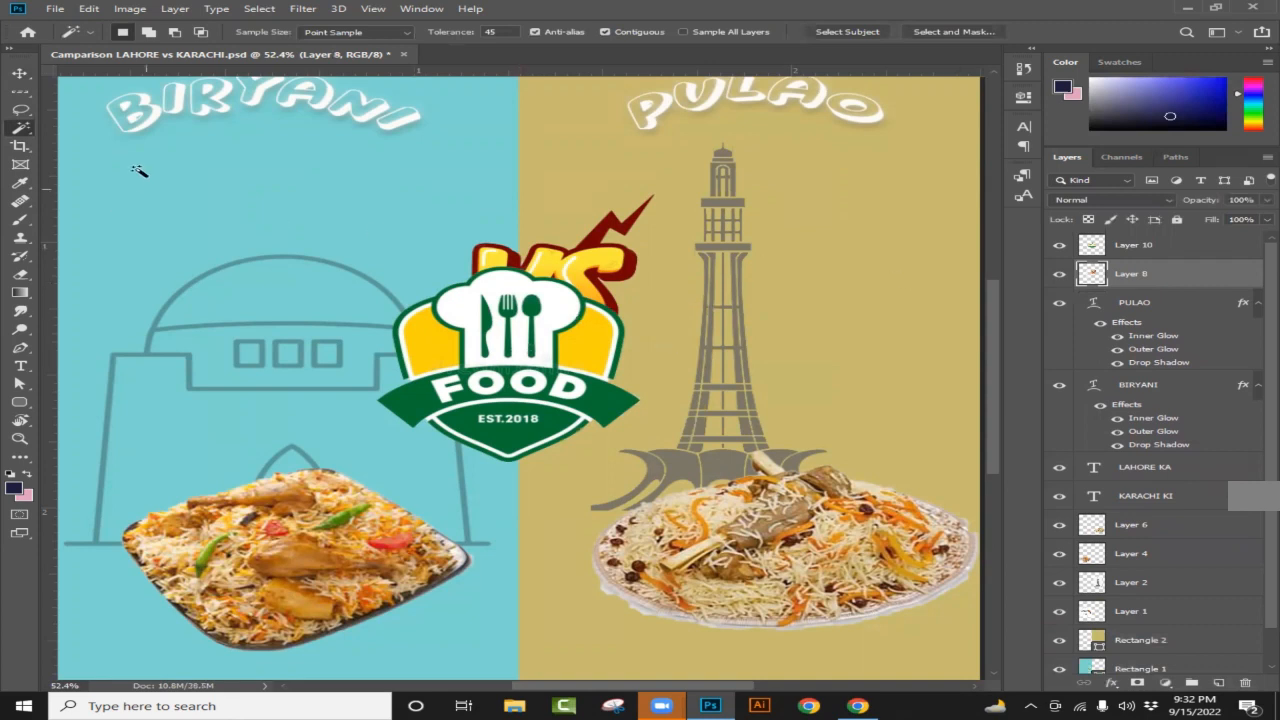
left_click(22, 75)
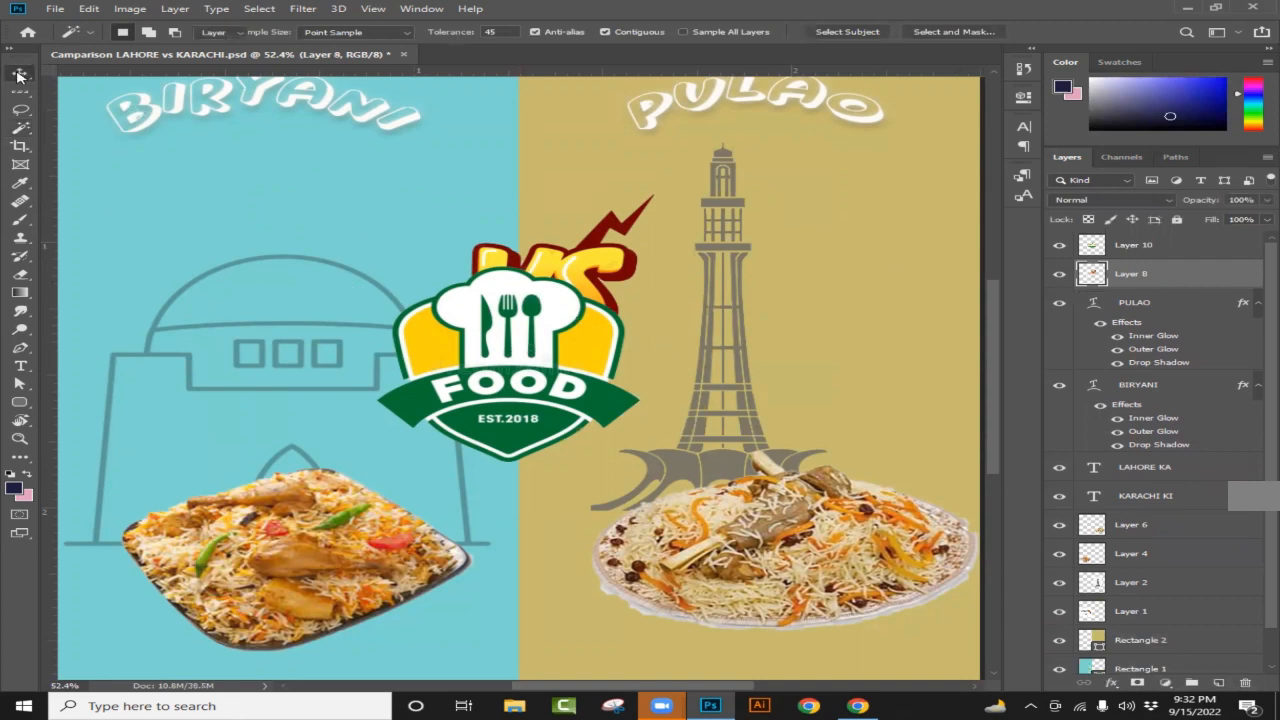
Step: Drag the cut-out FOOD logo down below the pulao plate in the Lahore half
left_click_drag(502, 389, 652, 515)
scroll(574, 427, "down", 1)
scroll(605, 420, "down", 4)
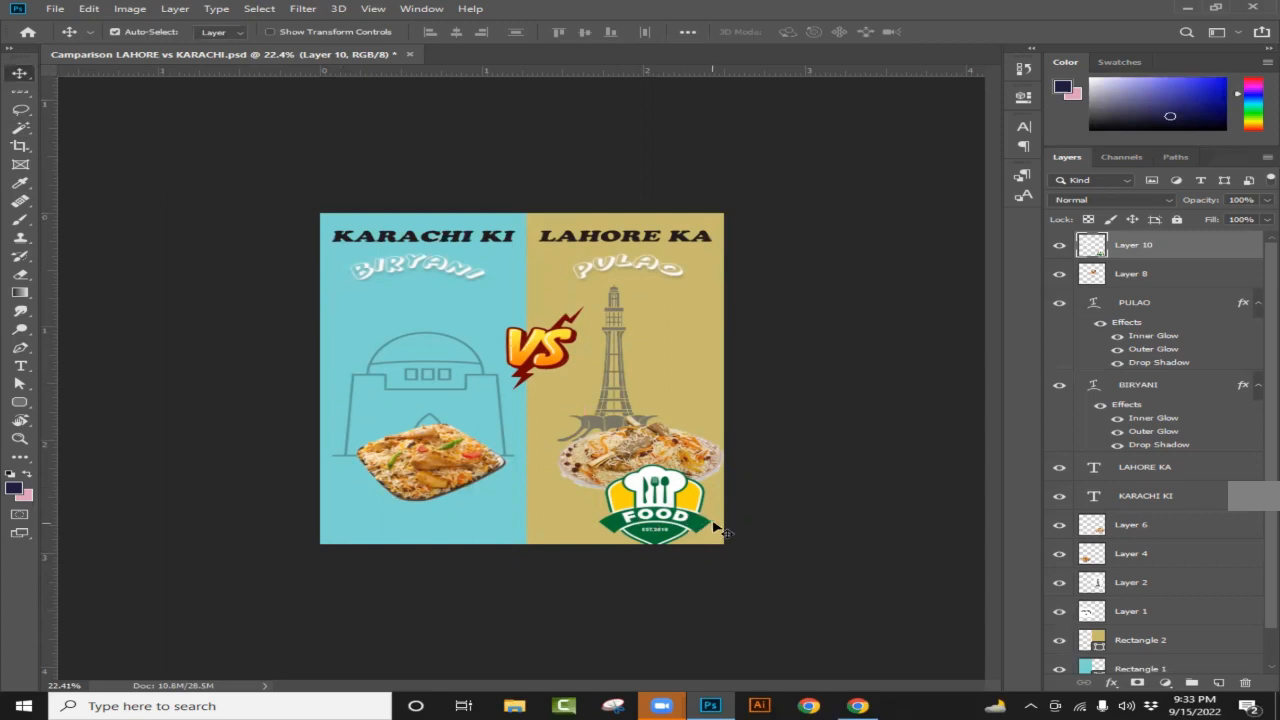
scroll(738, 532, "up", 2)
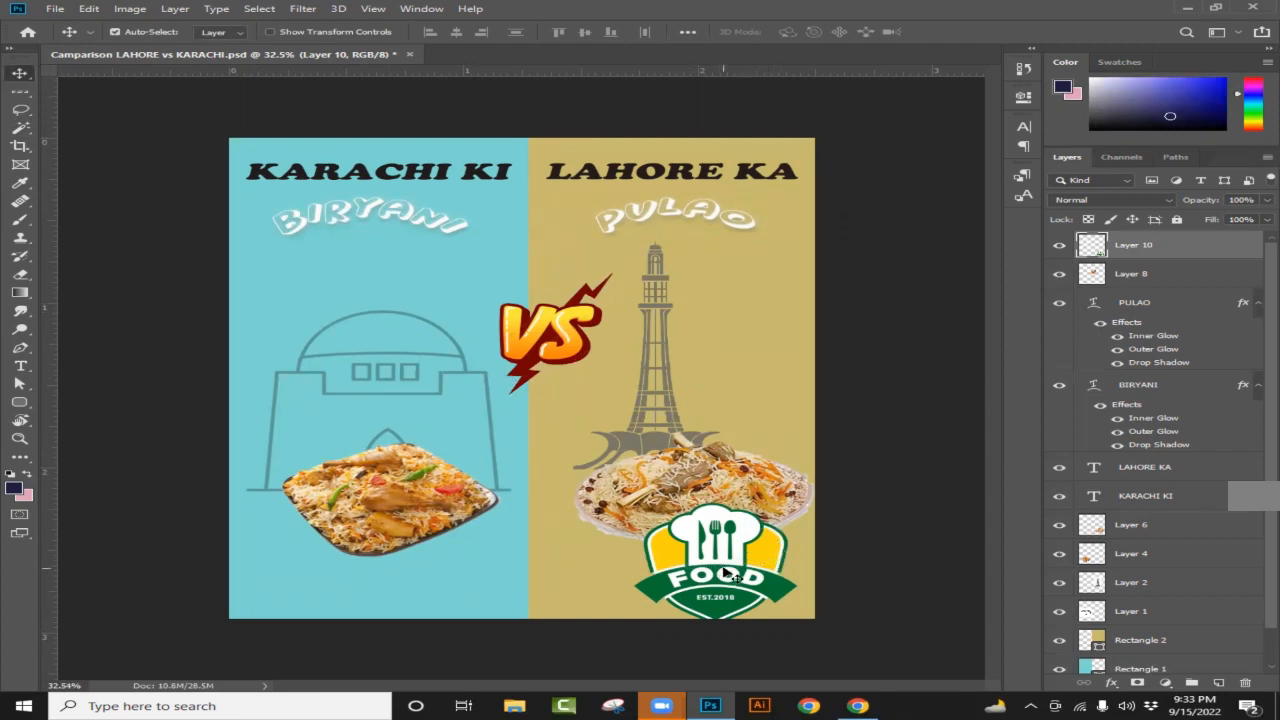
key("ctrl+t")
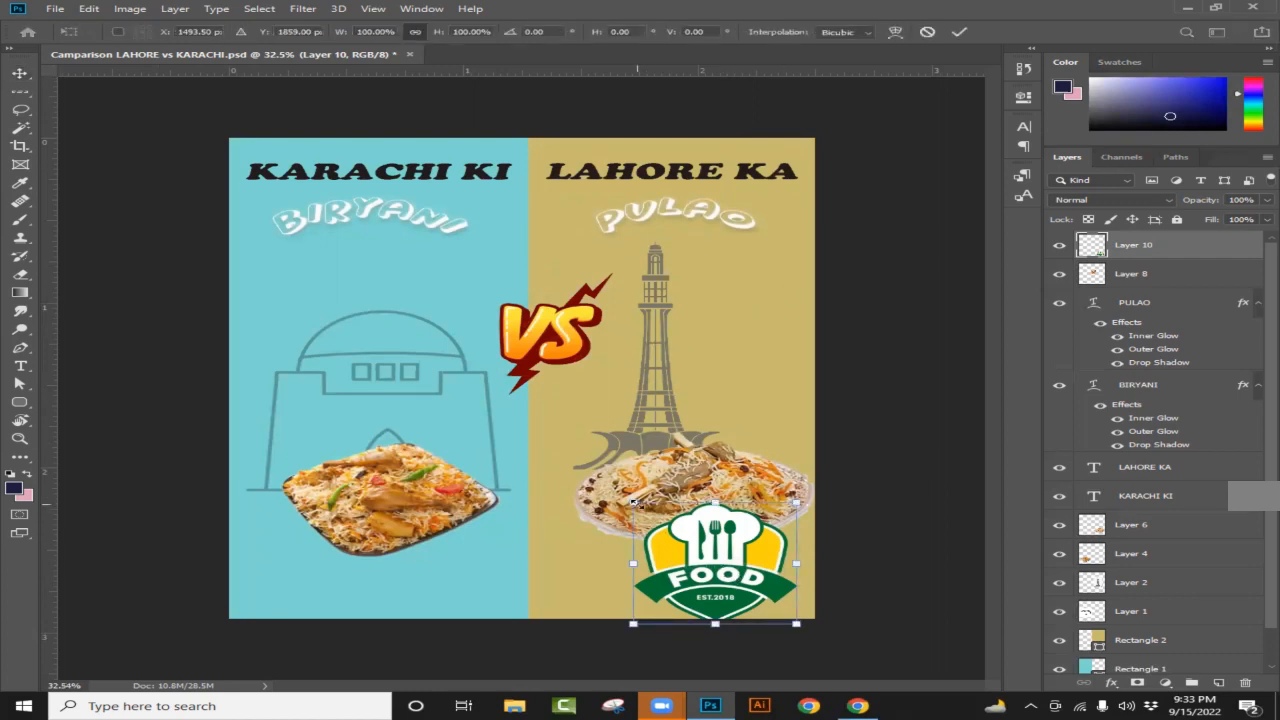
Step: Scale the FOOD logo to a small badge in the bottom-right corner beneath the pulao
left_click_drag(634, 503, 672, 531)
left_click_drag(743, 578, 786, 595)
mouse_move(716, 551)
left_mouse_down()
mouse_move(754, 578)
mouse_move(719, 549)
left_mouse_up()
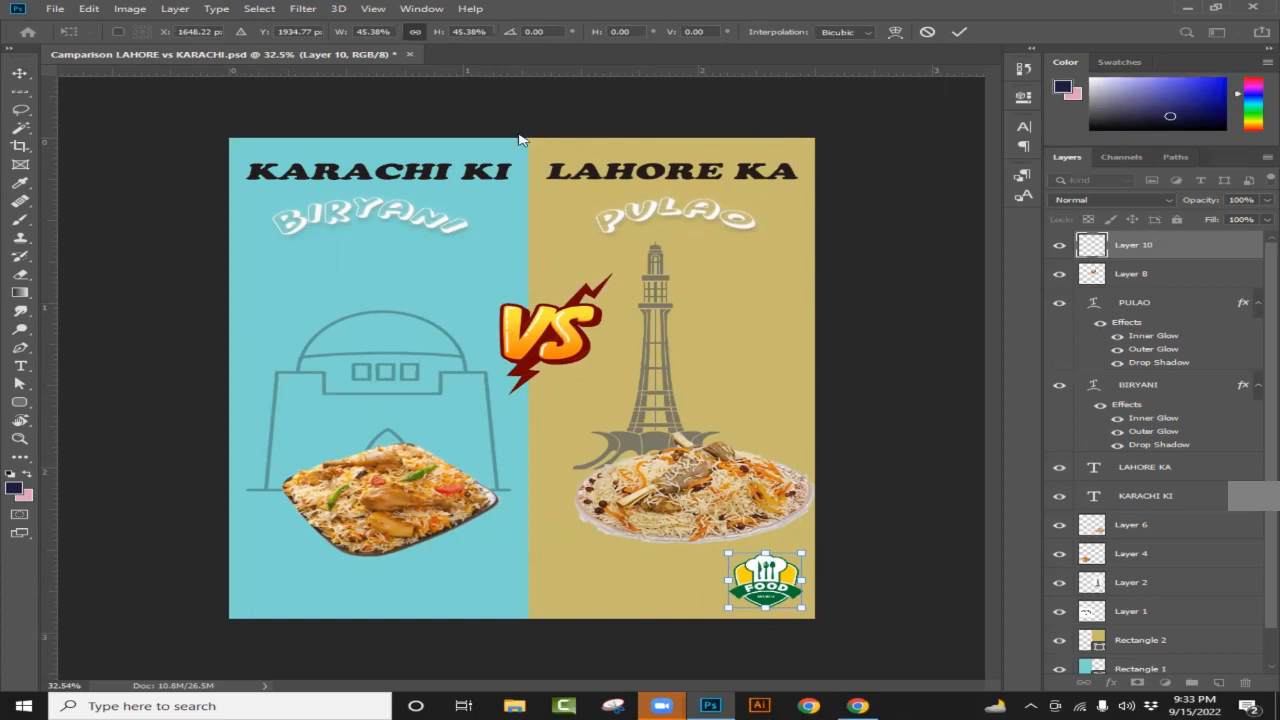
left_click(1160, 274)
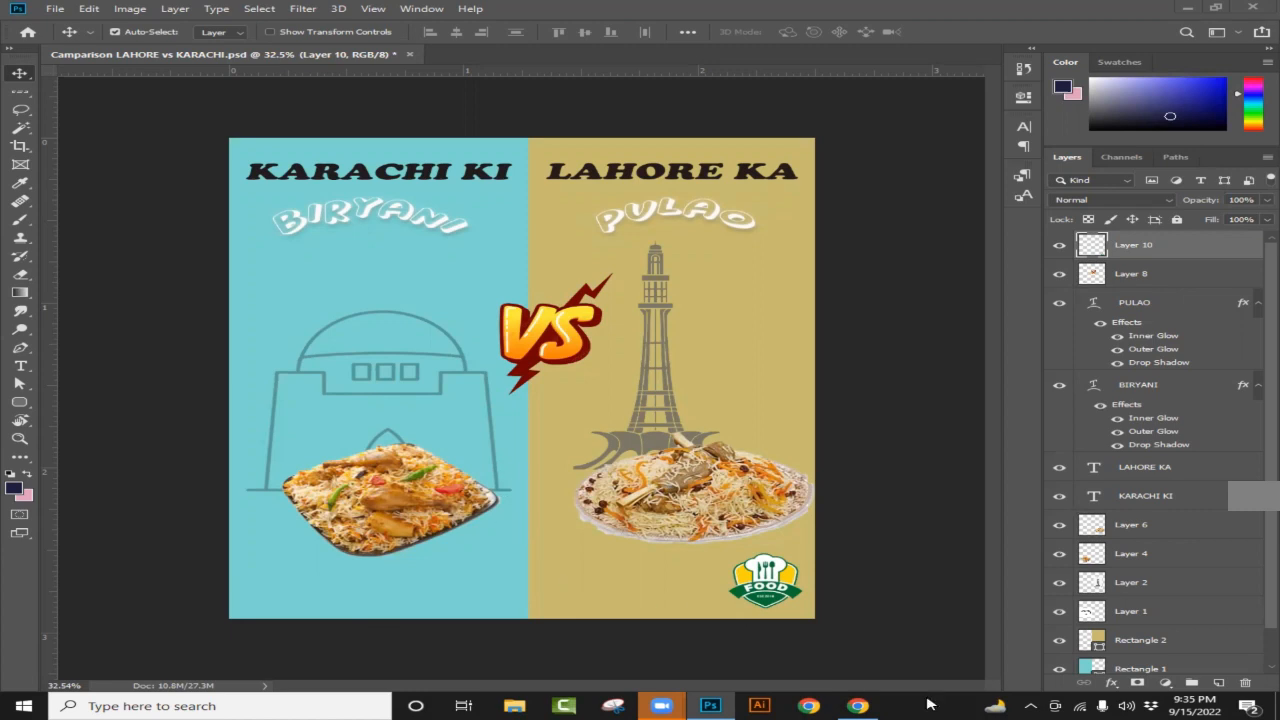
Step: Search Google images for 'delivery service logo'
left_click(858, 705)
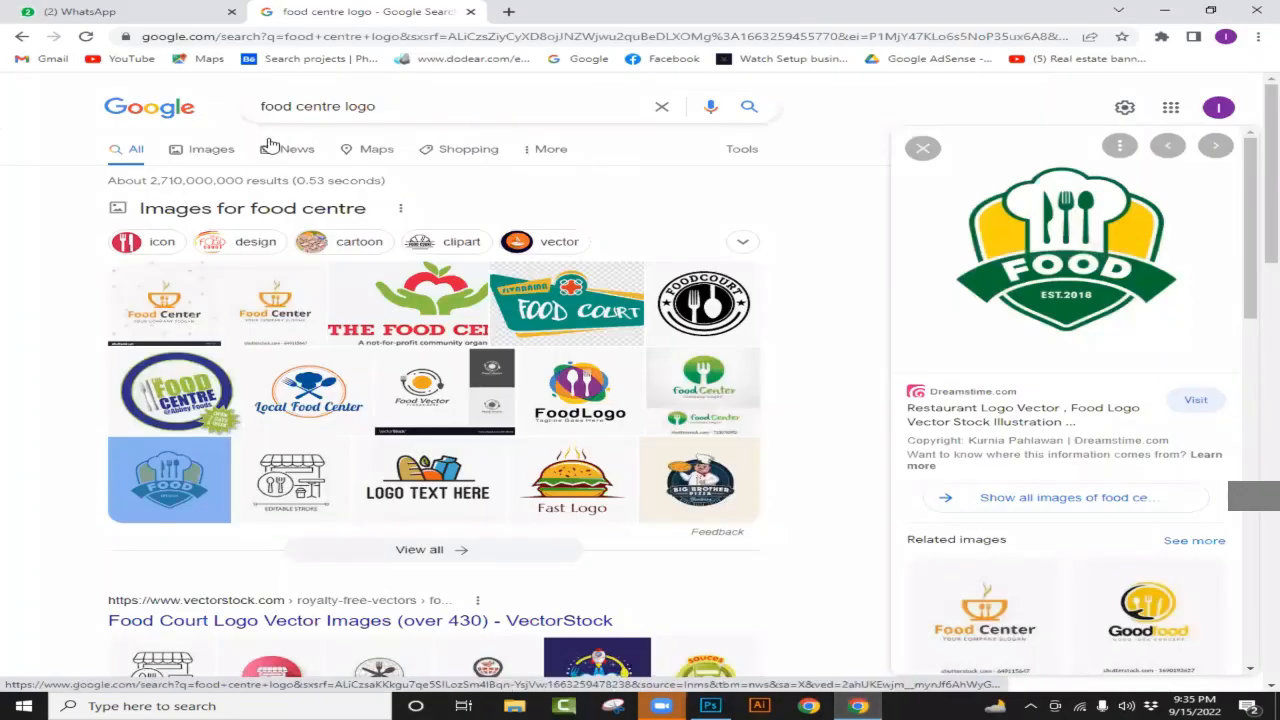
left_click(323, 108)
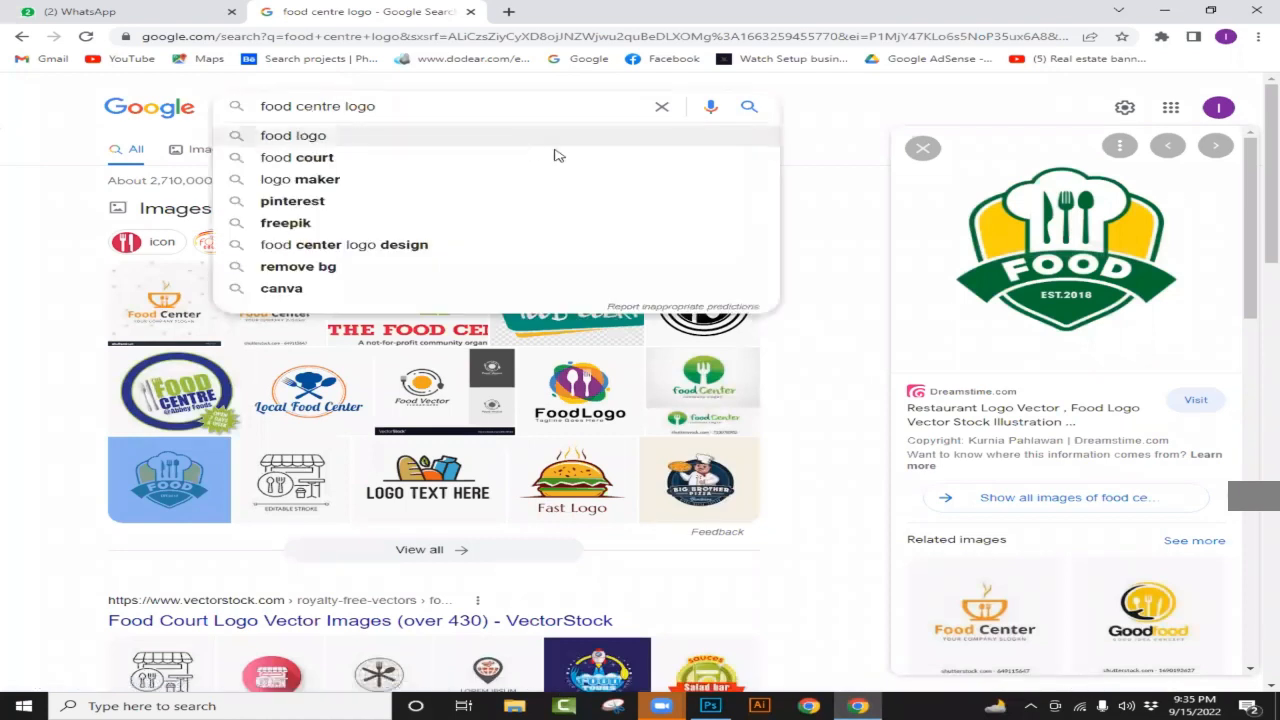
key("BackSpace")
key("BackSpace")
key("BackSpace")
key("BackSpace")
key("BackSpace")
key("BackSpace")
key("BackSpace")
key("BackSpace")
key("BackSpace")
key("BackSpace")
key("BackSpace")
key("BackSpace")
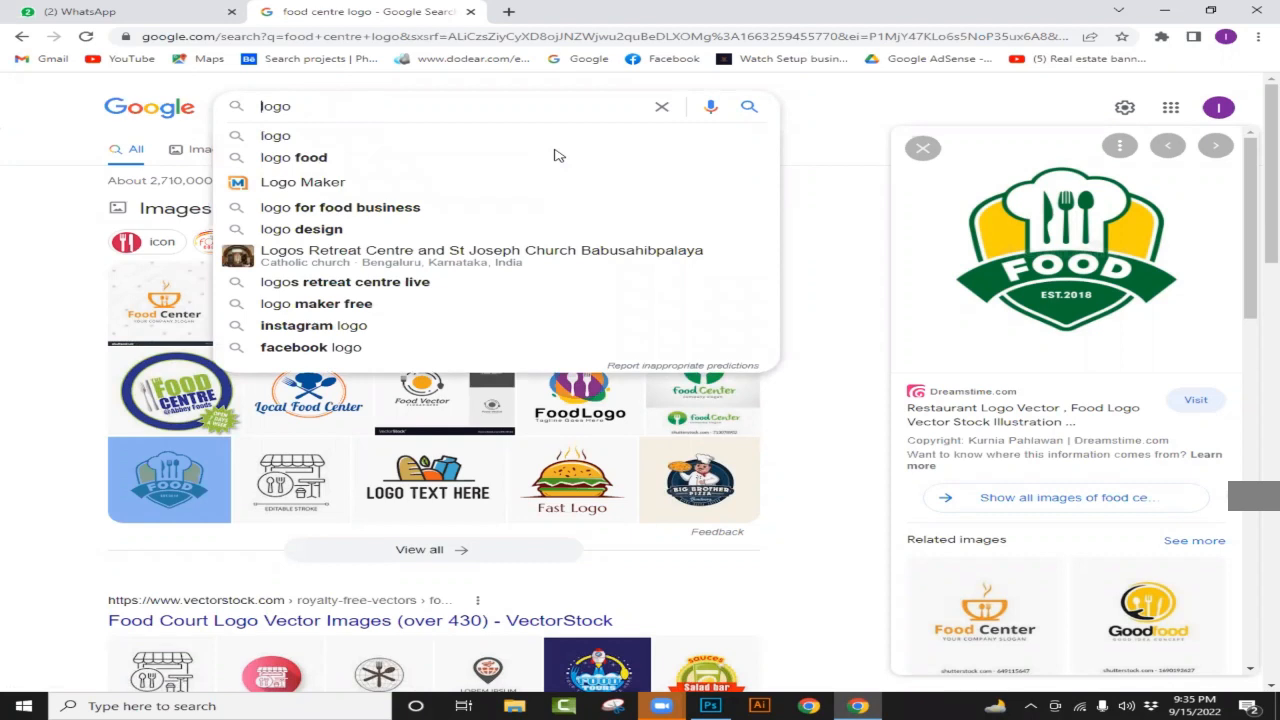
type("dell")
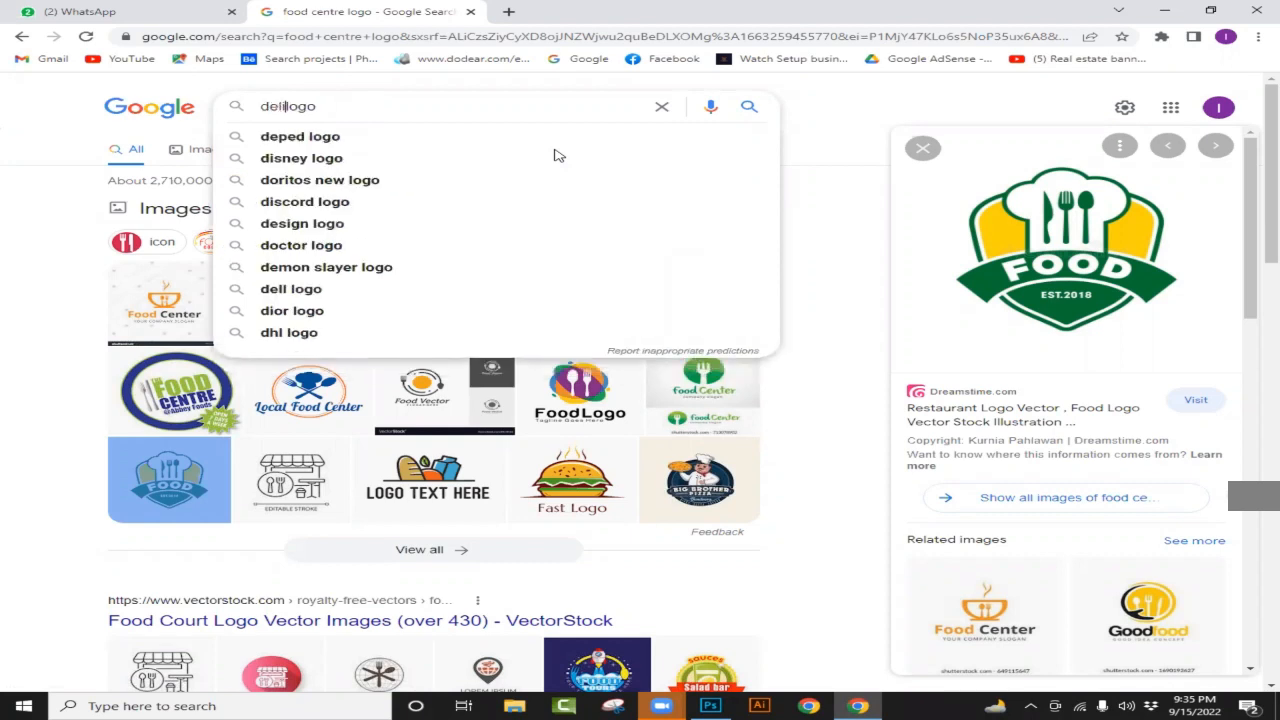
type("very")
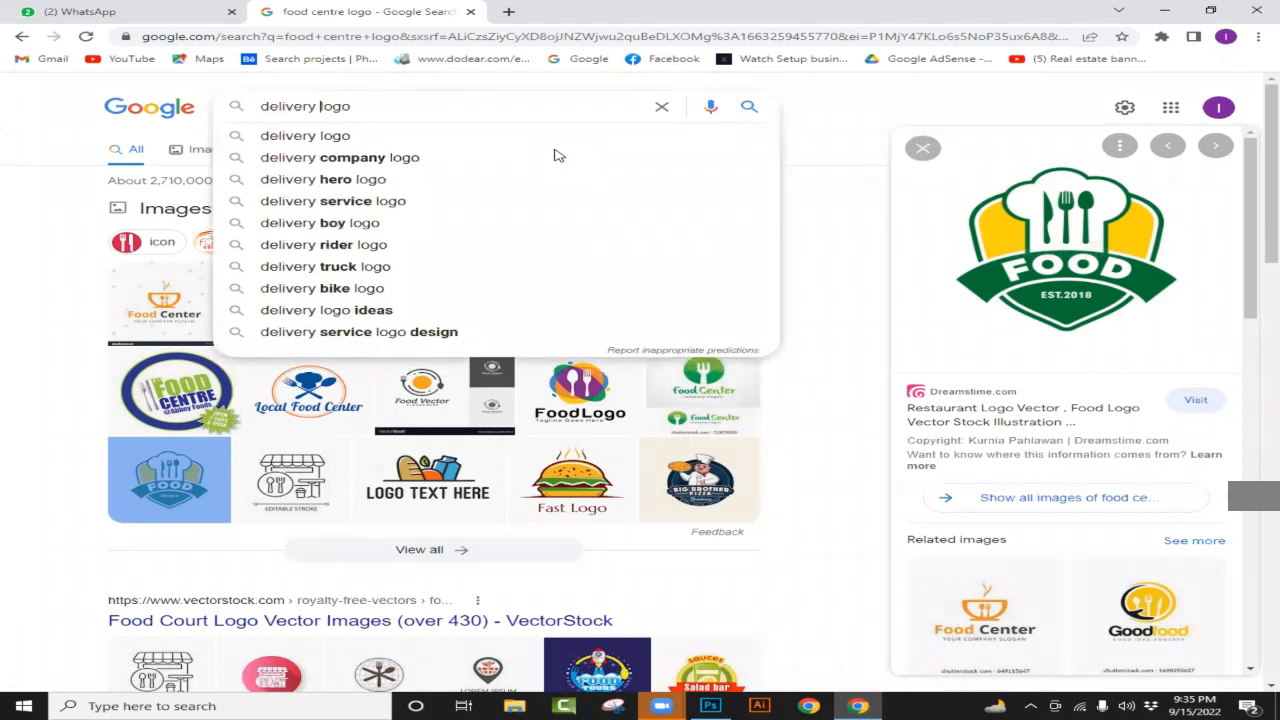
key("Down")
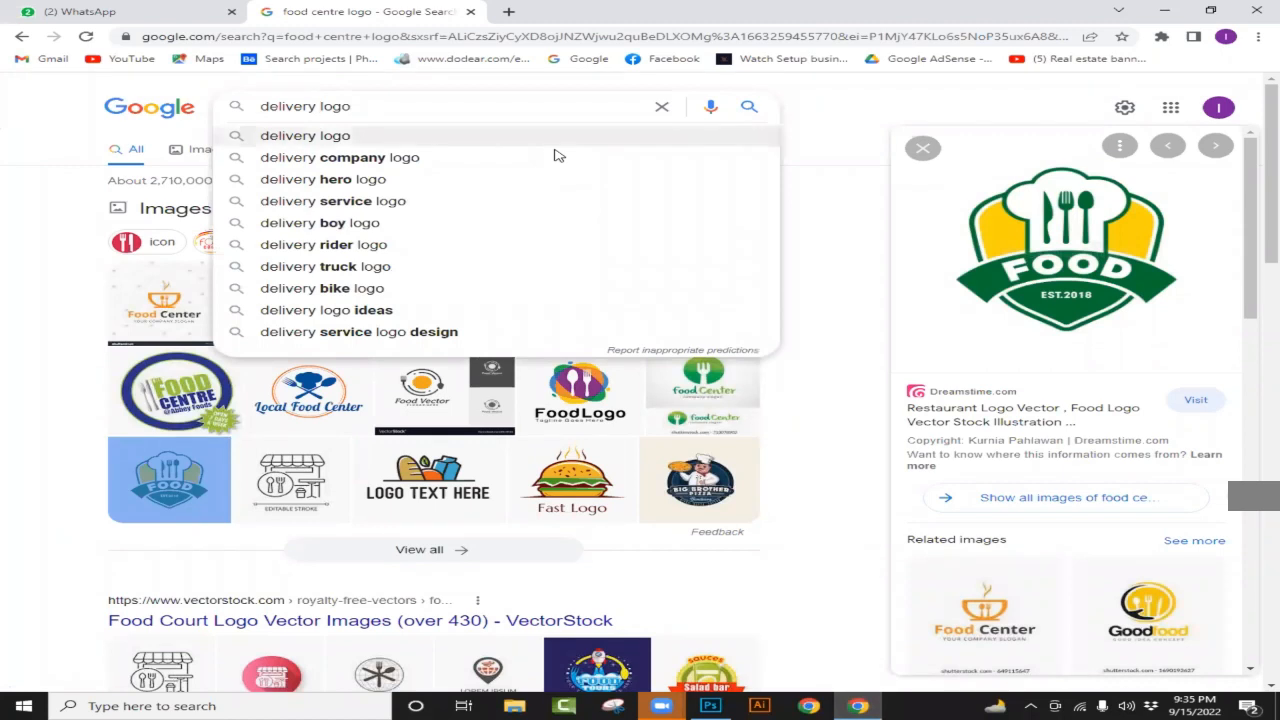
key("Down")
key("Down")
key("Down")
key("Return")
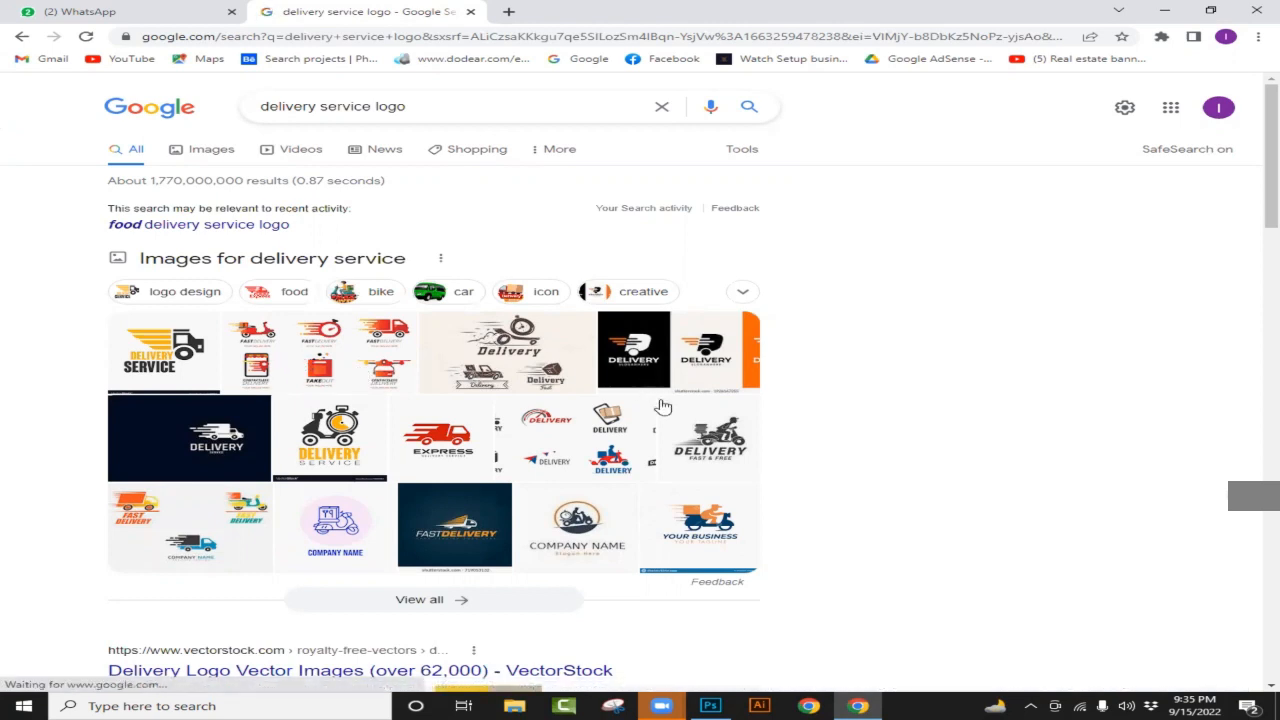
Step: Copy the red Fast Delivery scooter logo image from its preview
scroll(386, 494, "down", 1)
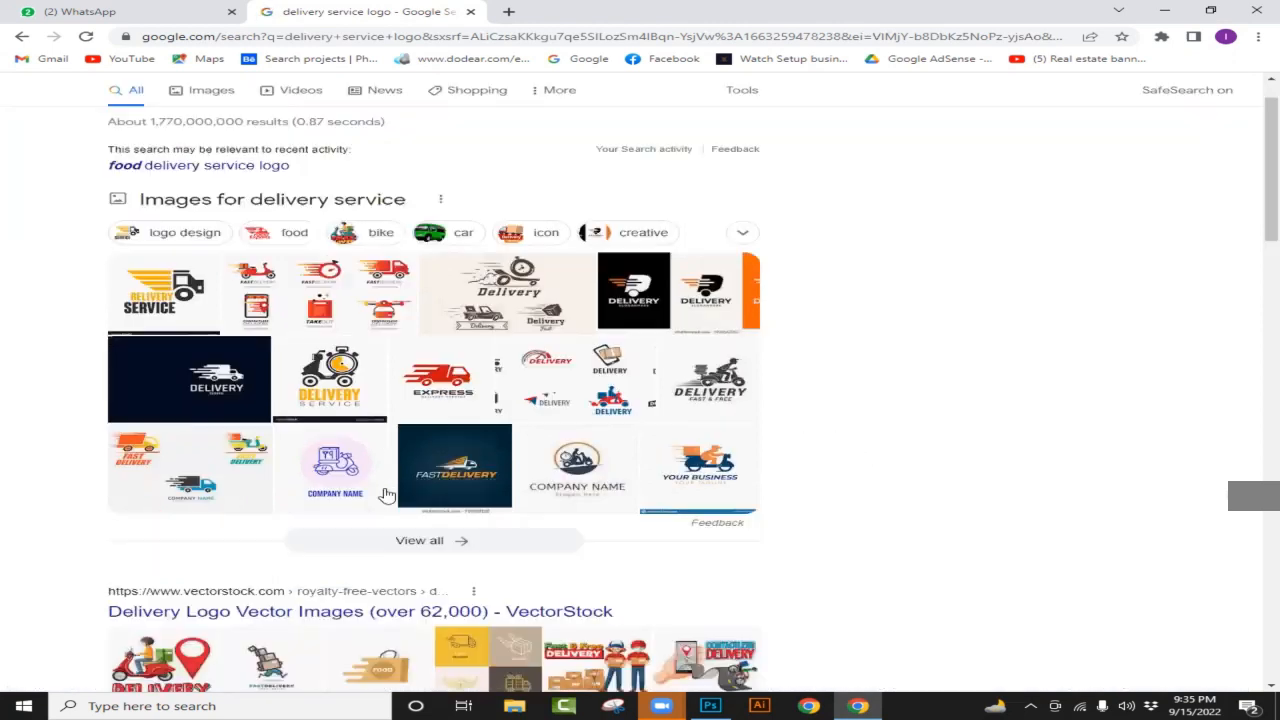
scroll(386, 494, "down", 2)
scroll(318, 484, "down", 2)
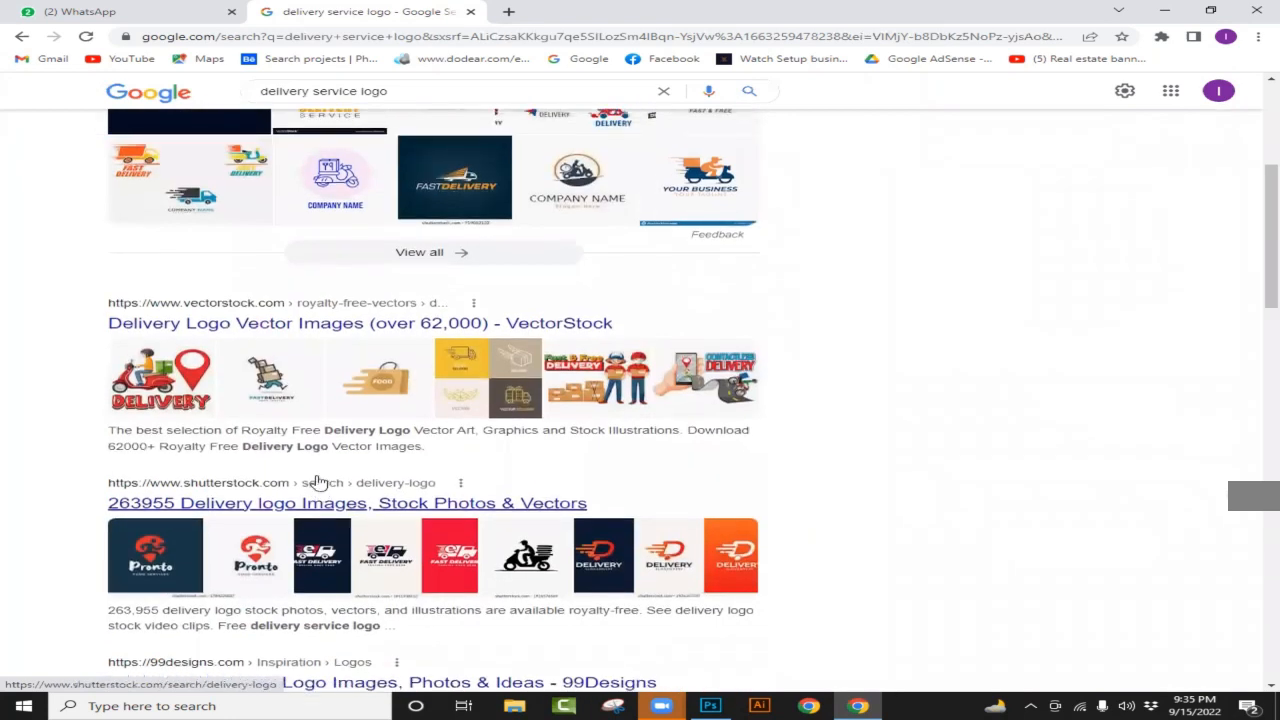
scroll(318, 484, "up", 4)
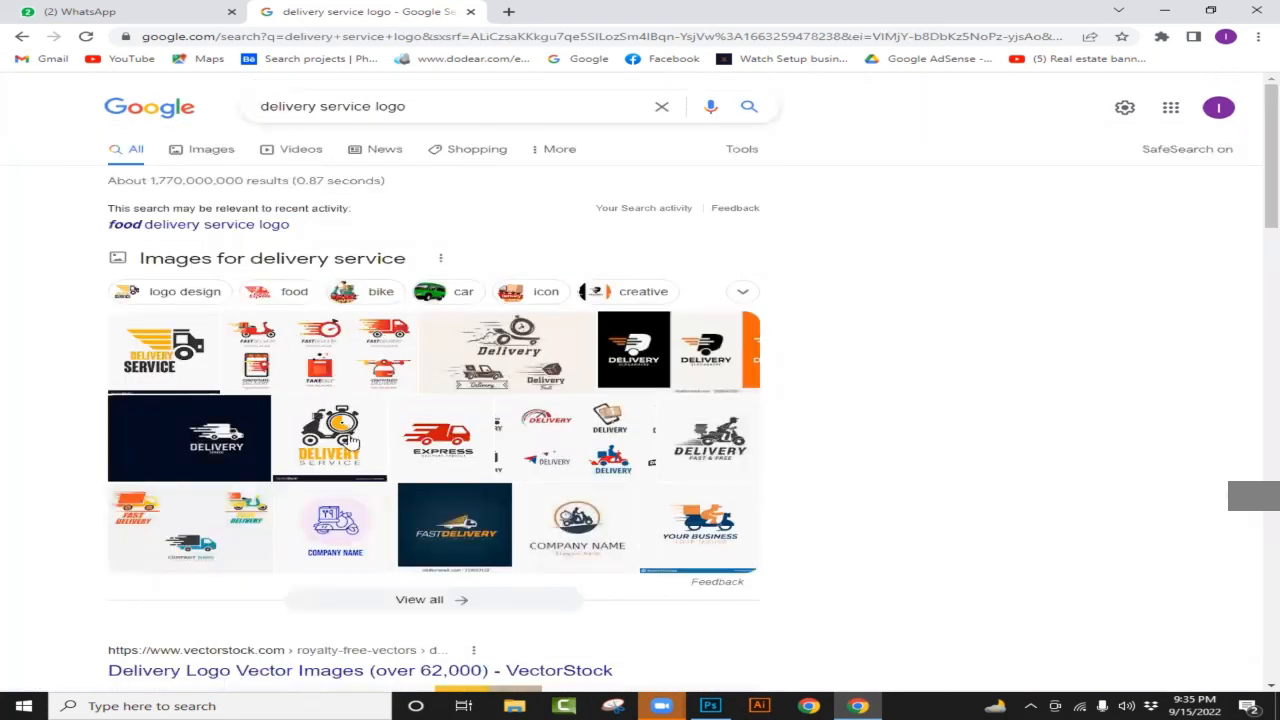
left_click(272, 334)
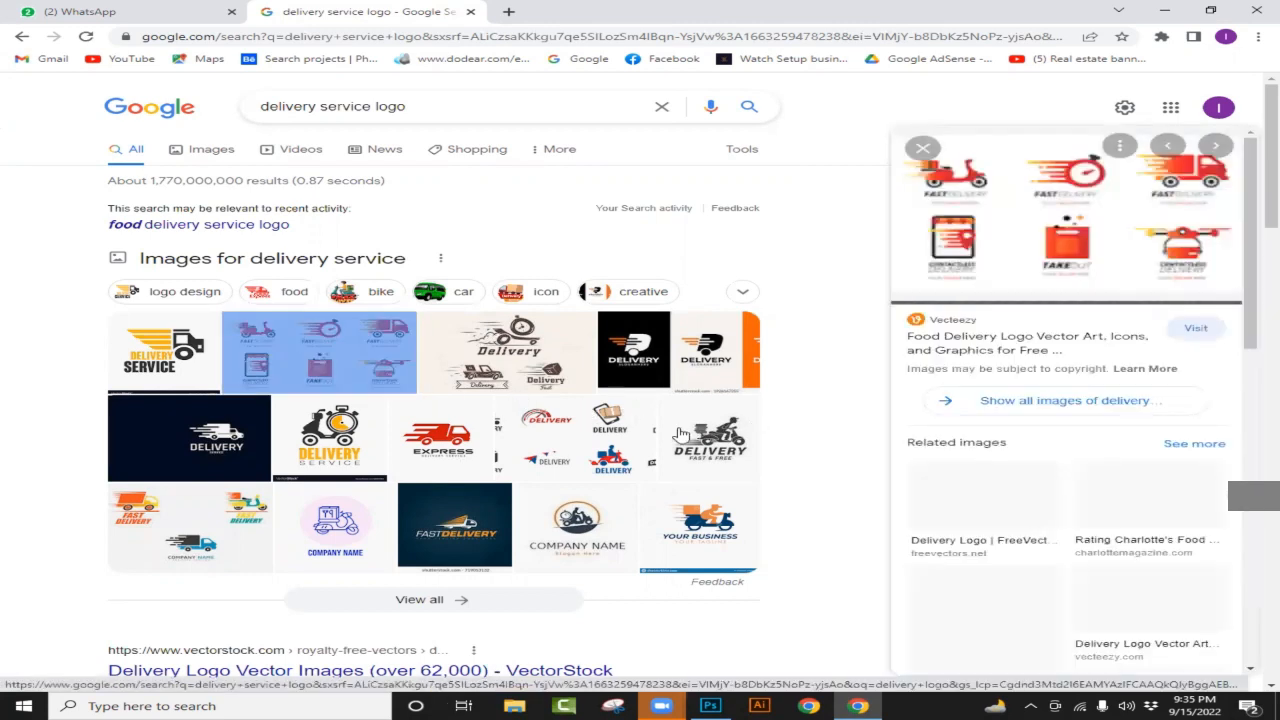
scroll(1048, 452, "down", 2)
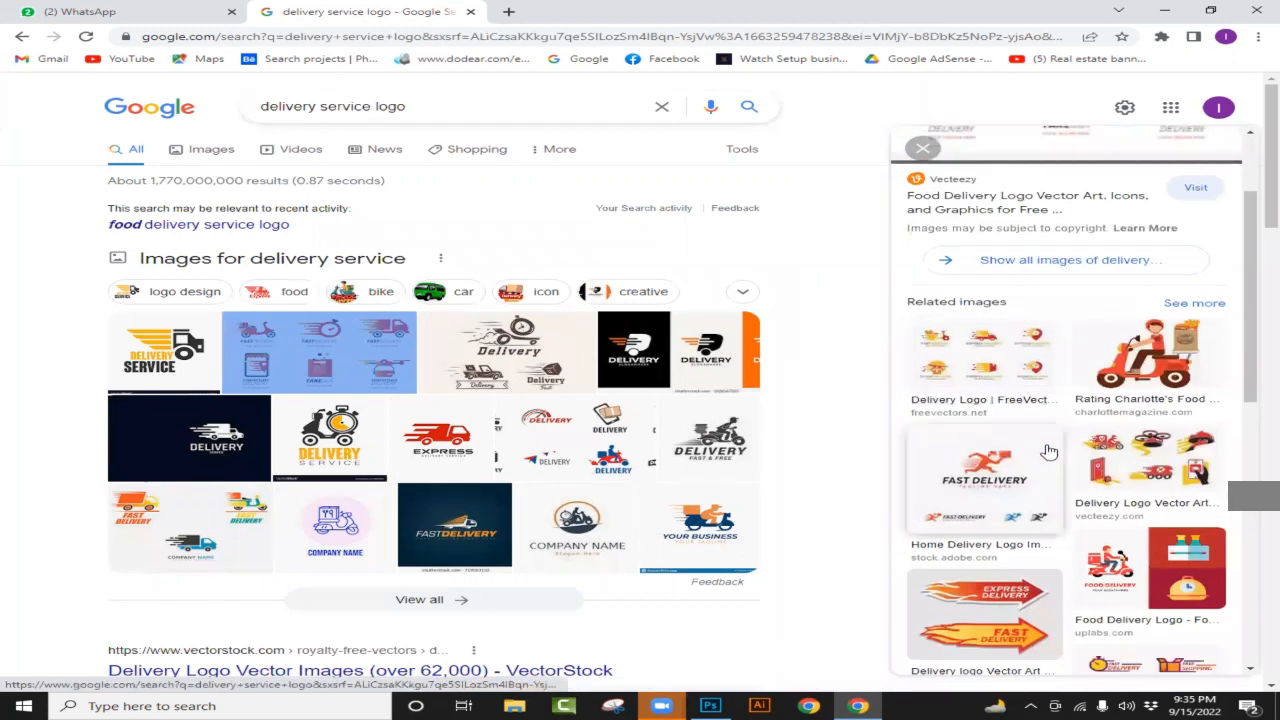
scroll(1100, 560, "down", 1)
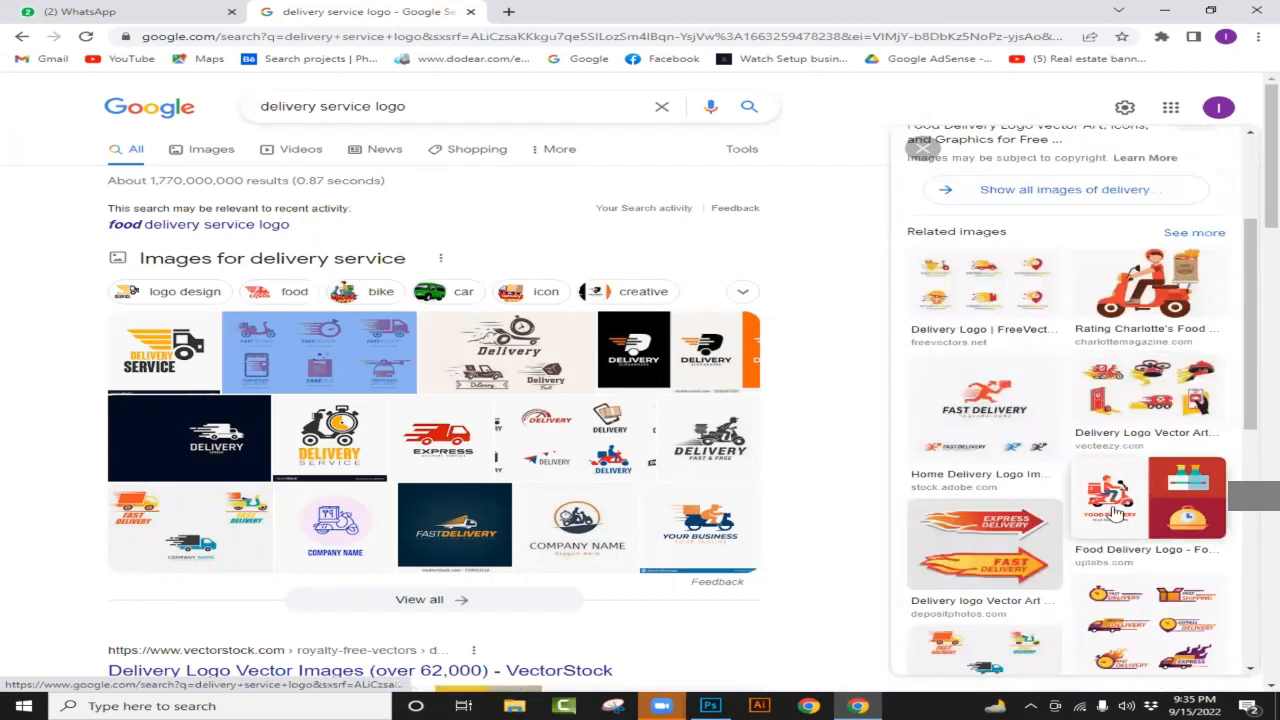
scroll(1080, 540, "down", 4)
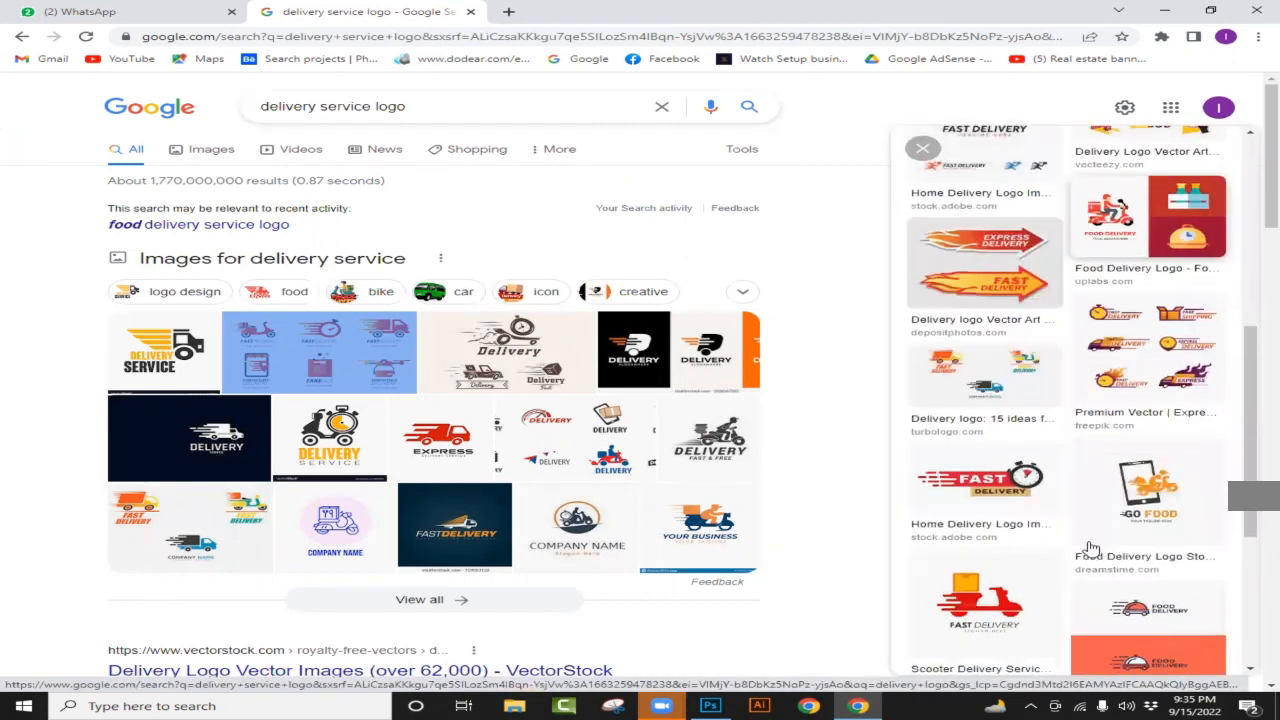
left_click(1005, 607)
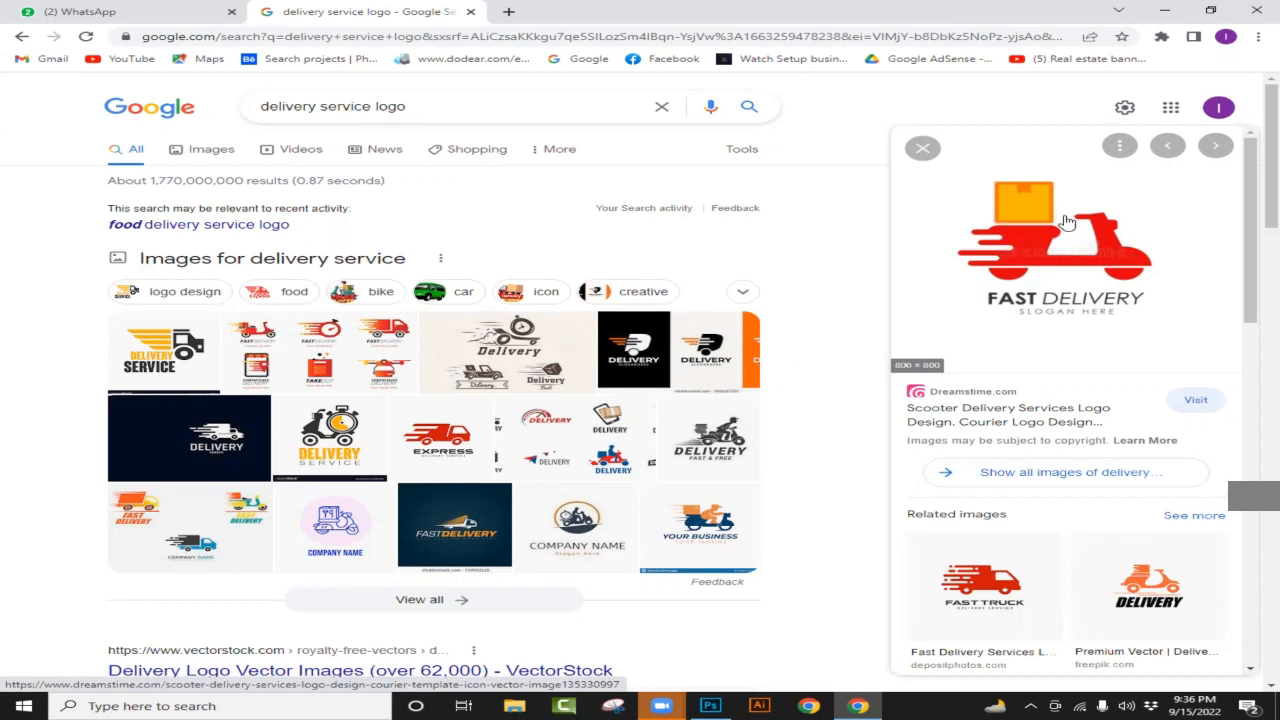
right_click(1043, 236)
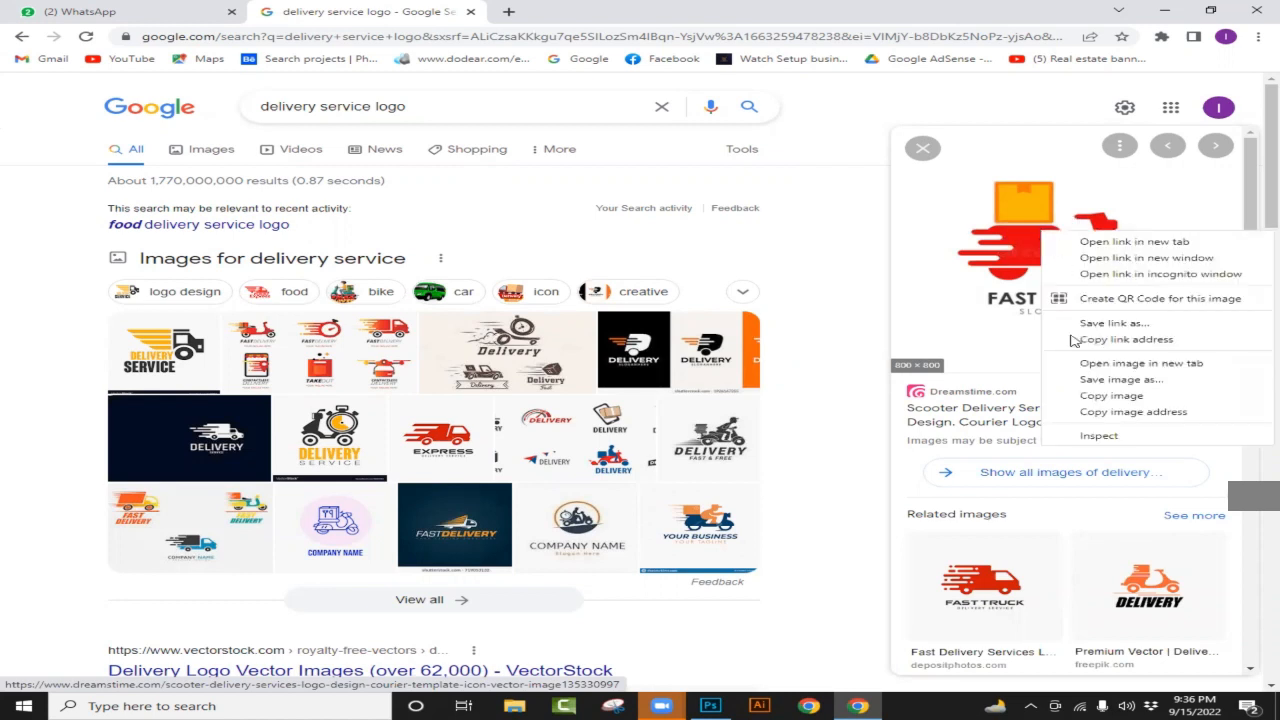
left_click(1105, 410)
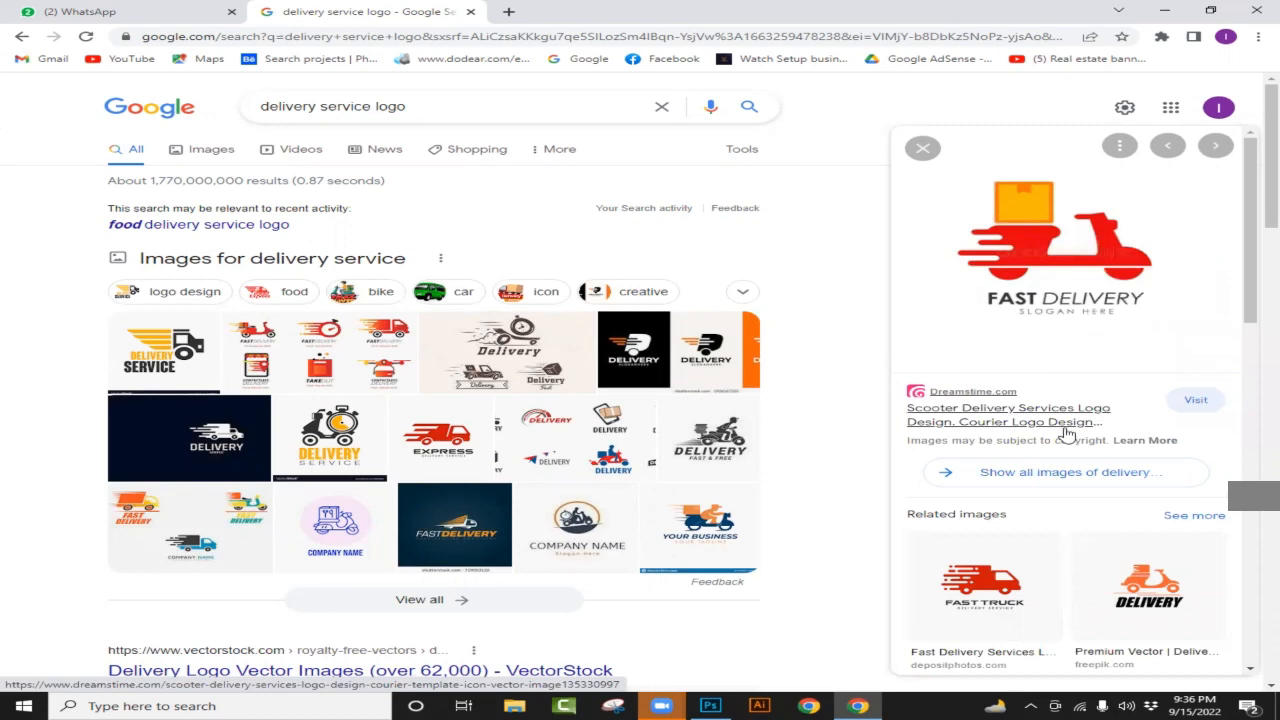
left_click(710, 706)
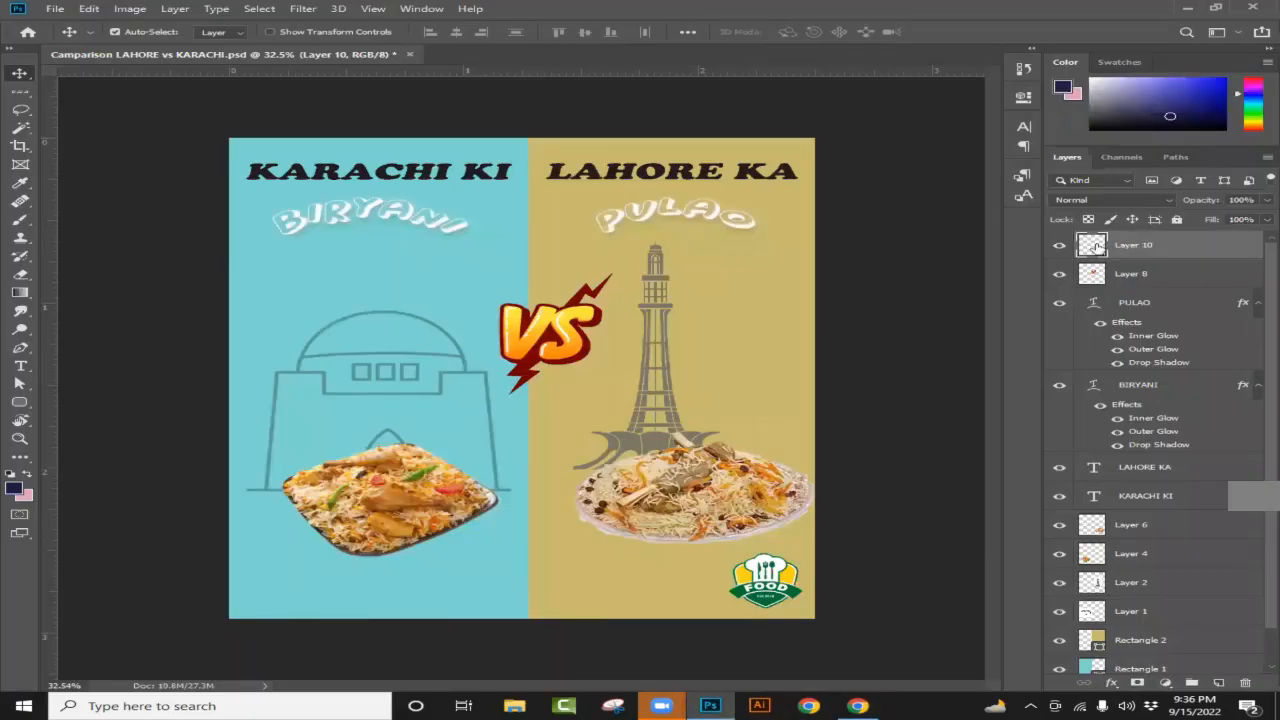
Step: Paste the delivery logo onto a new Layer 11 in the poster
left_click(1058, 246)
left_click(1058, 246)
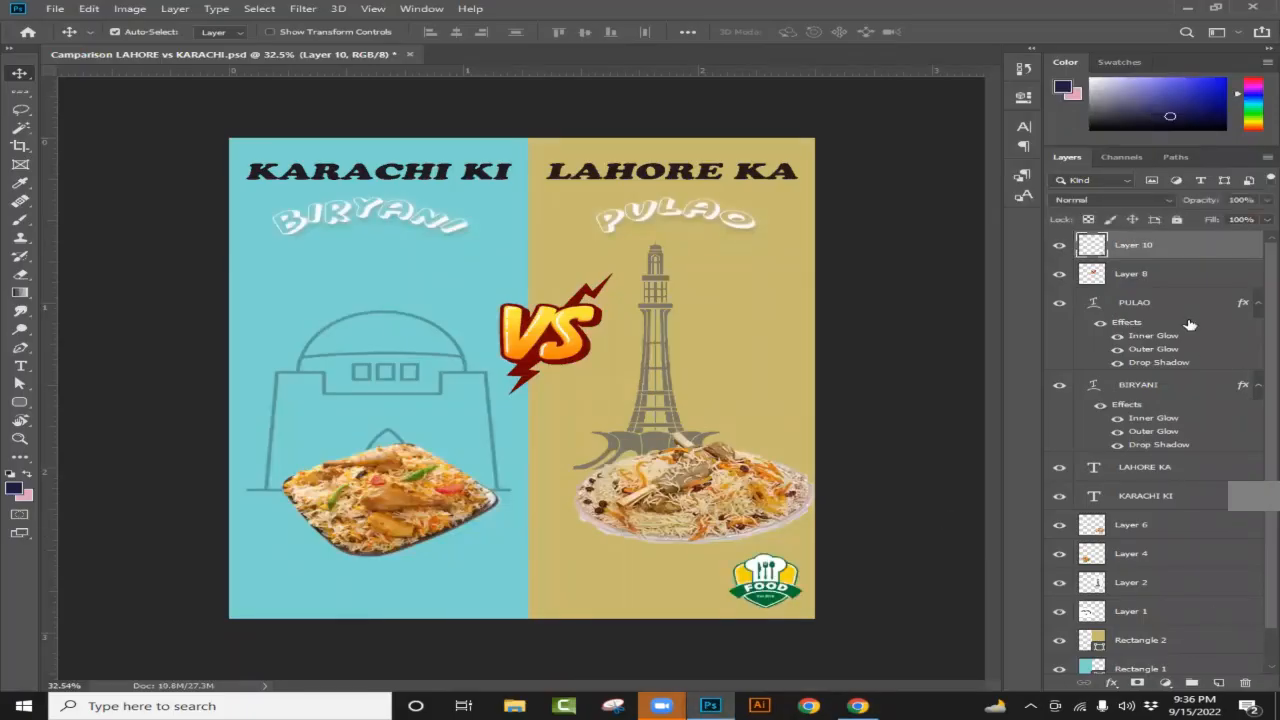
left_click(1219, 686)
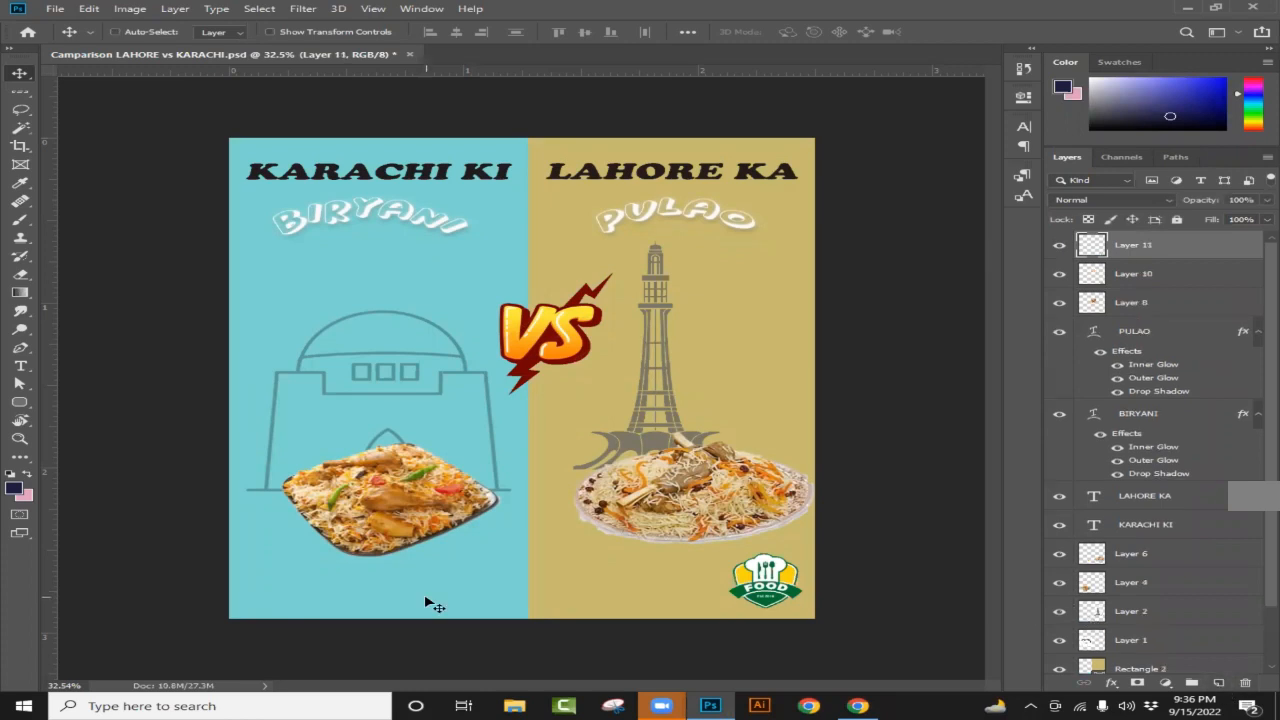
key("ctrl+v")
scroll(440, 511, "up", 4)
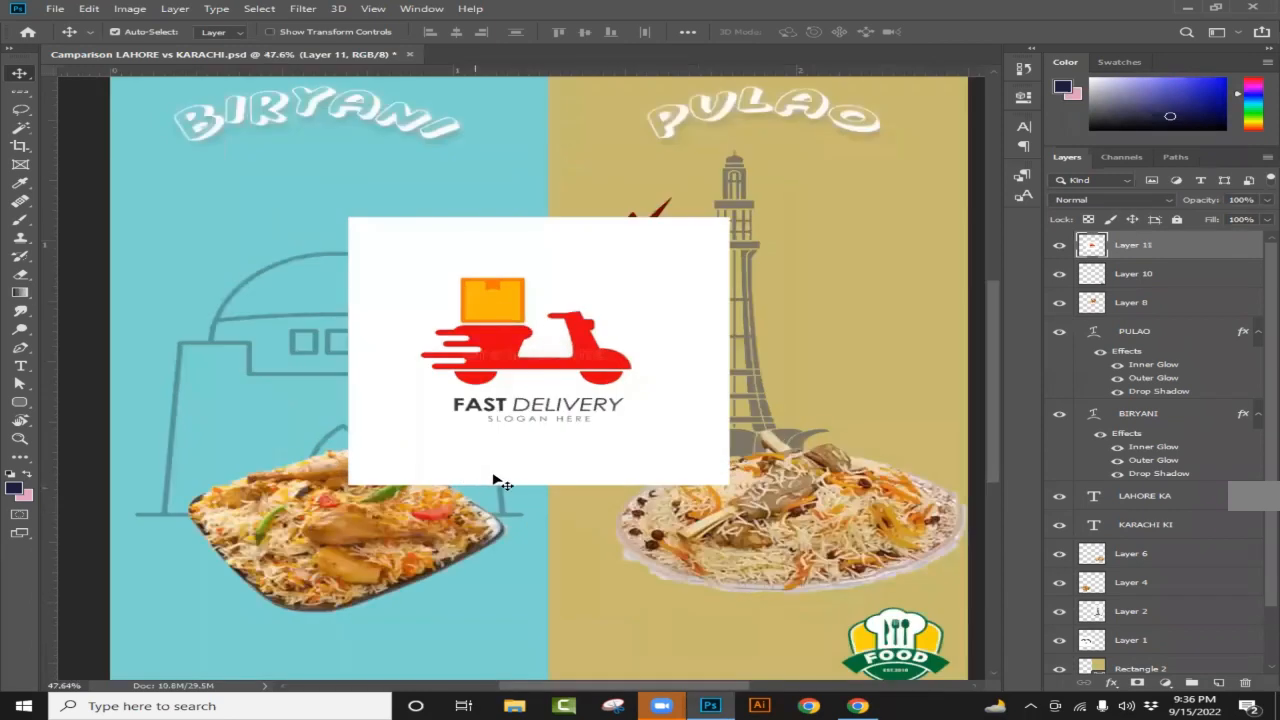
scroll(540, 403, "down", 2)
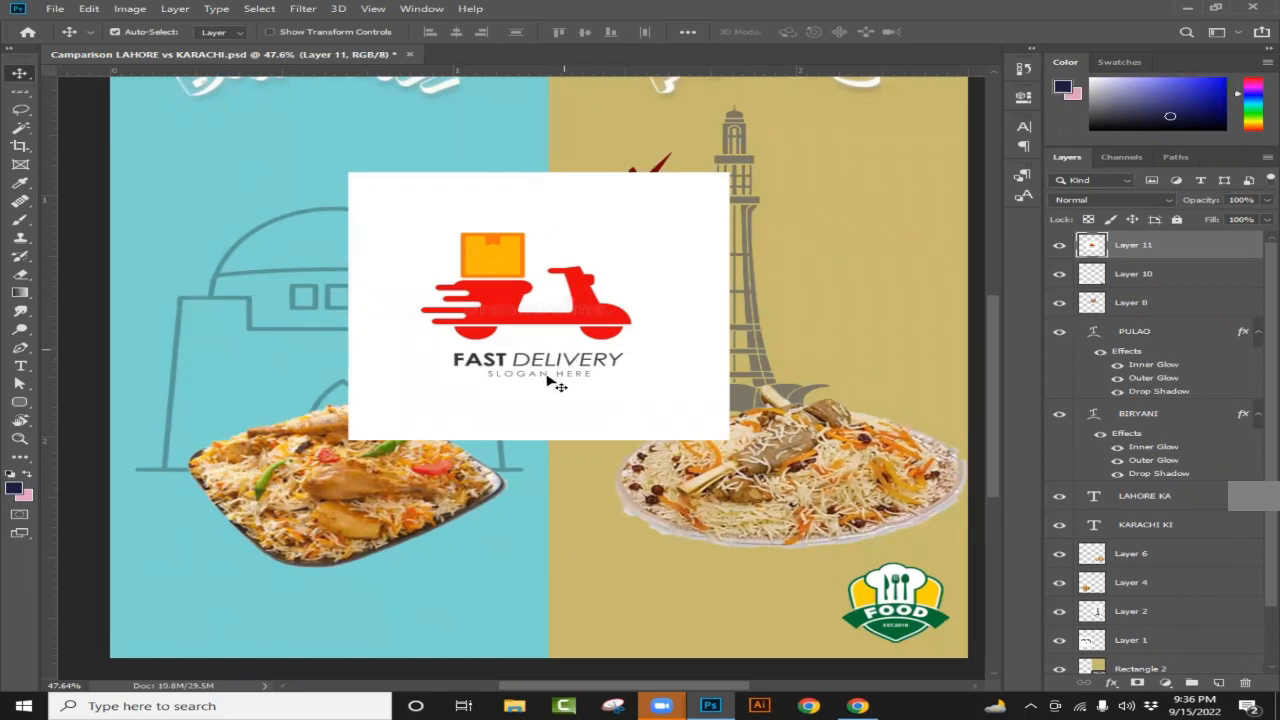
scroll(552, 386, "up", 1)
scroll(508, 360, "up", 1)
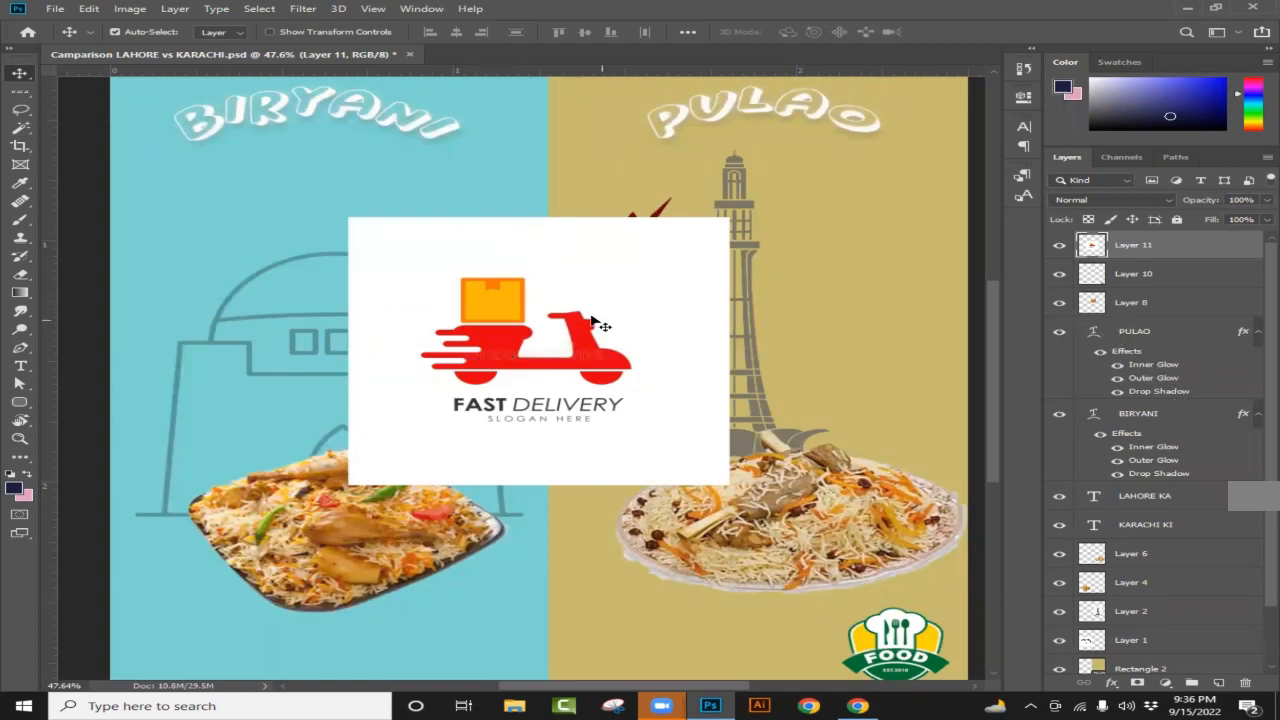
Step: Cut the scooter onto Layer 12 via Select Subject and delete the white-backed Layer 11
left_click(24, 128)
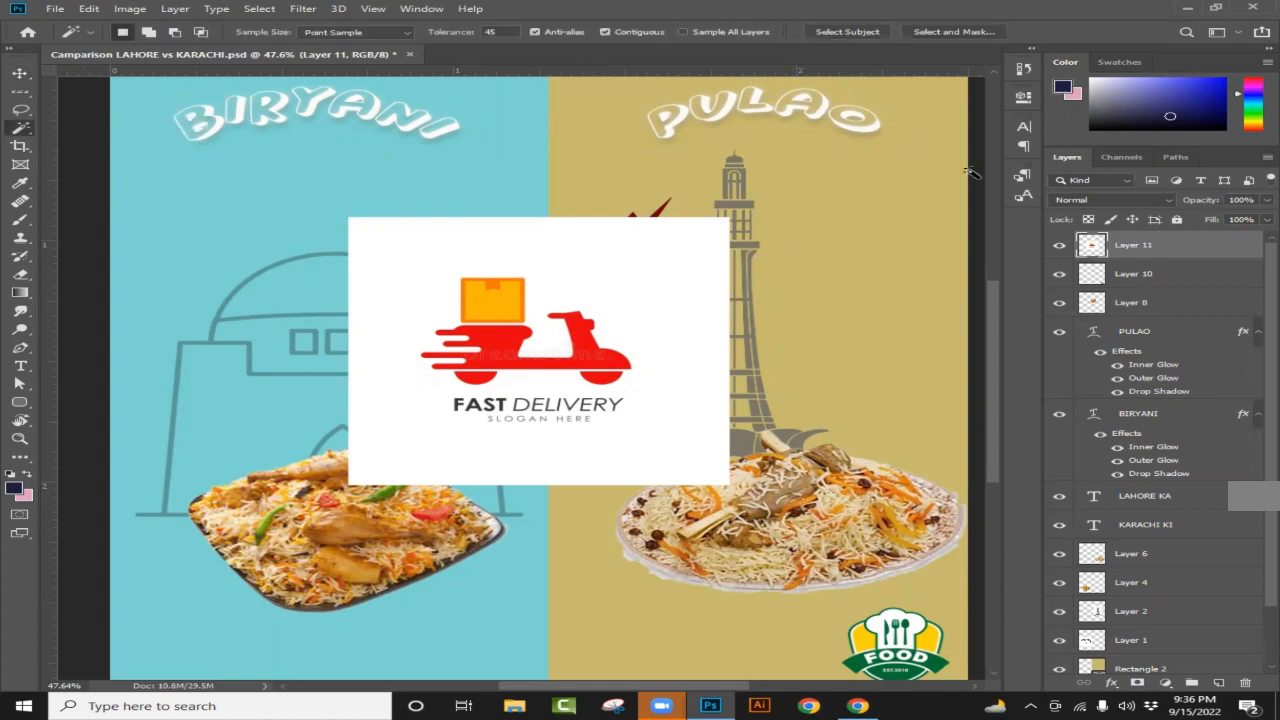
left_click(844, 32)
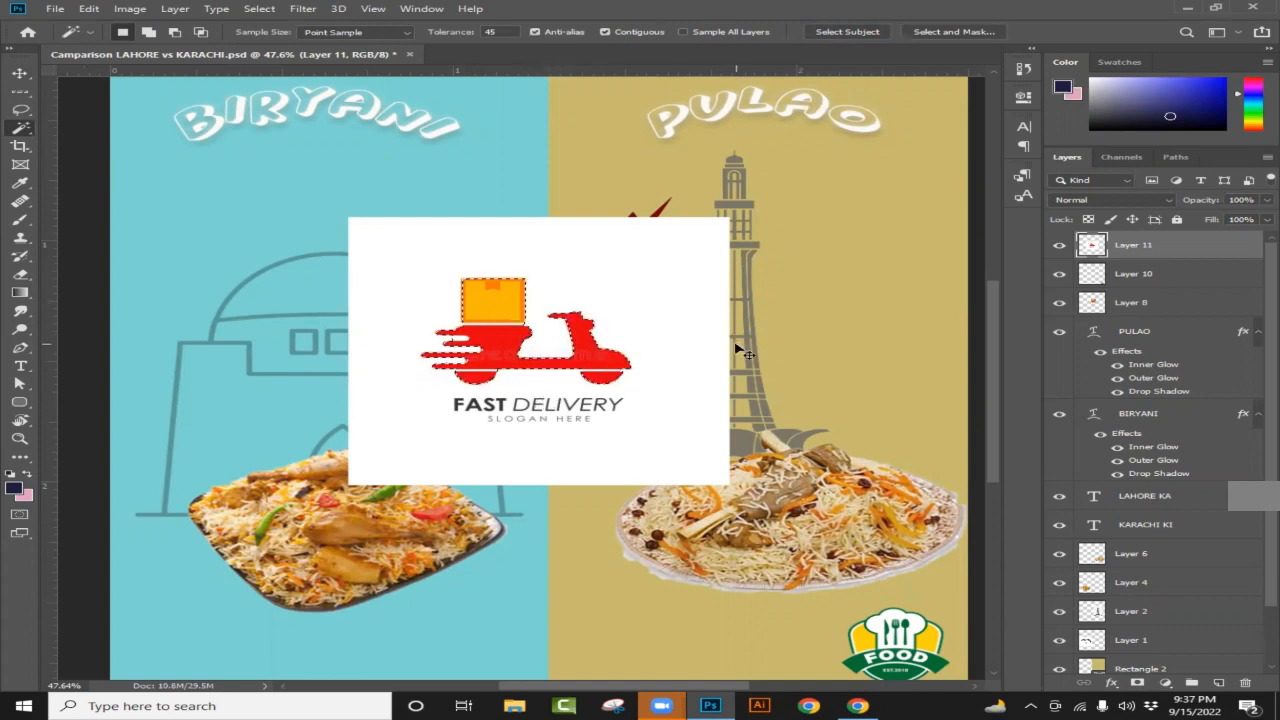
key("ctrl+j")
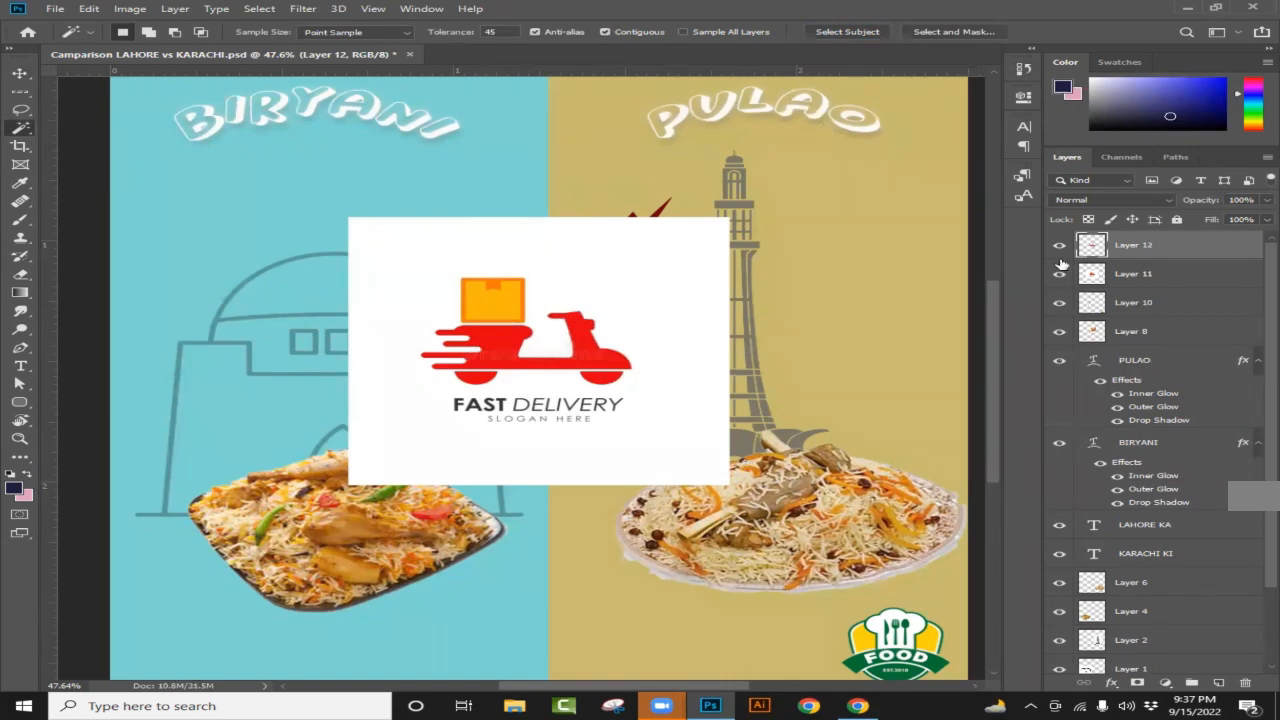
left_click(1060, 274)
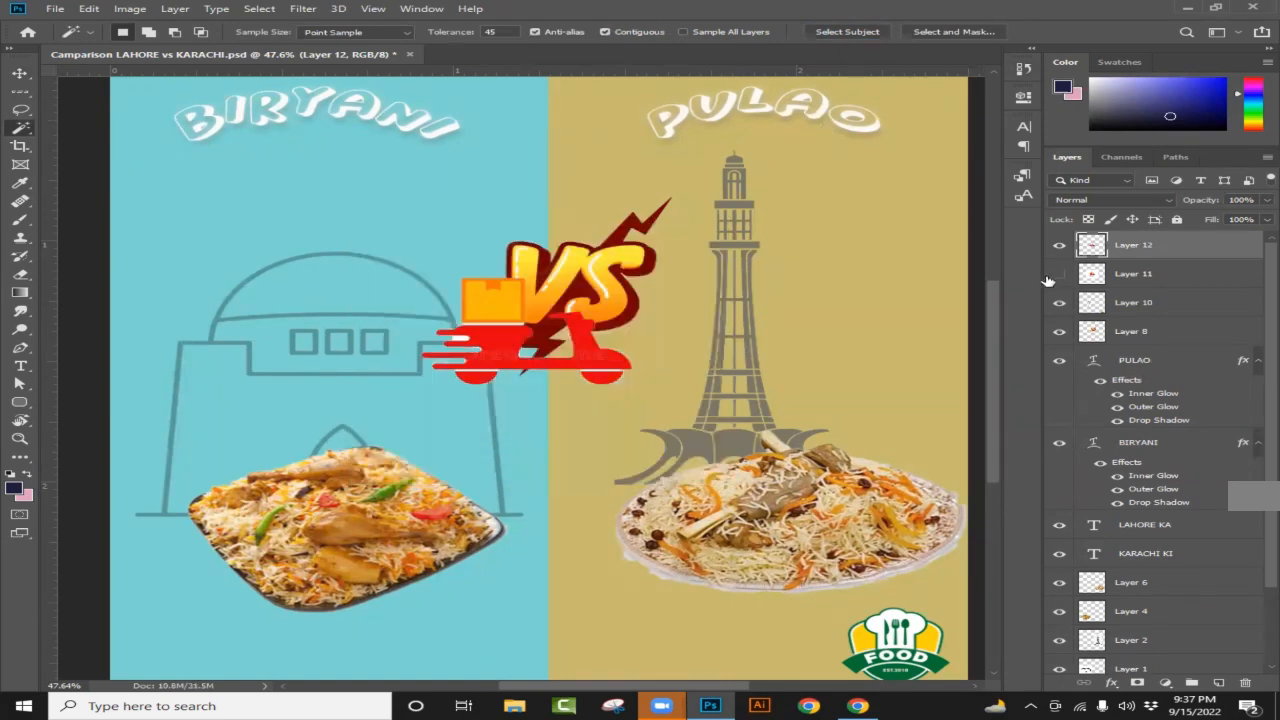
left_click_drag(1163, 276, 1245, 683)
scroll(774, 320, "down", 3)
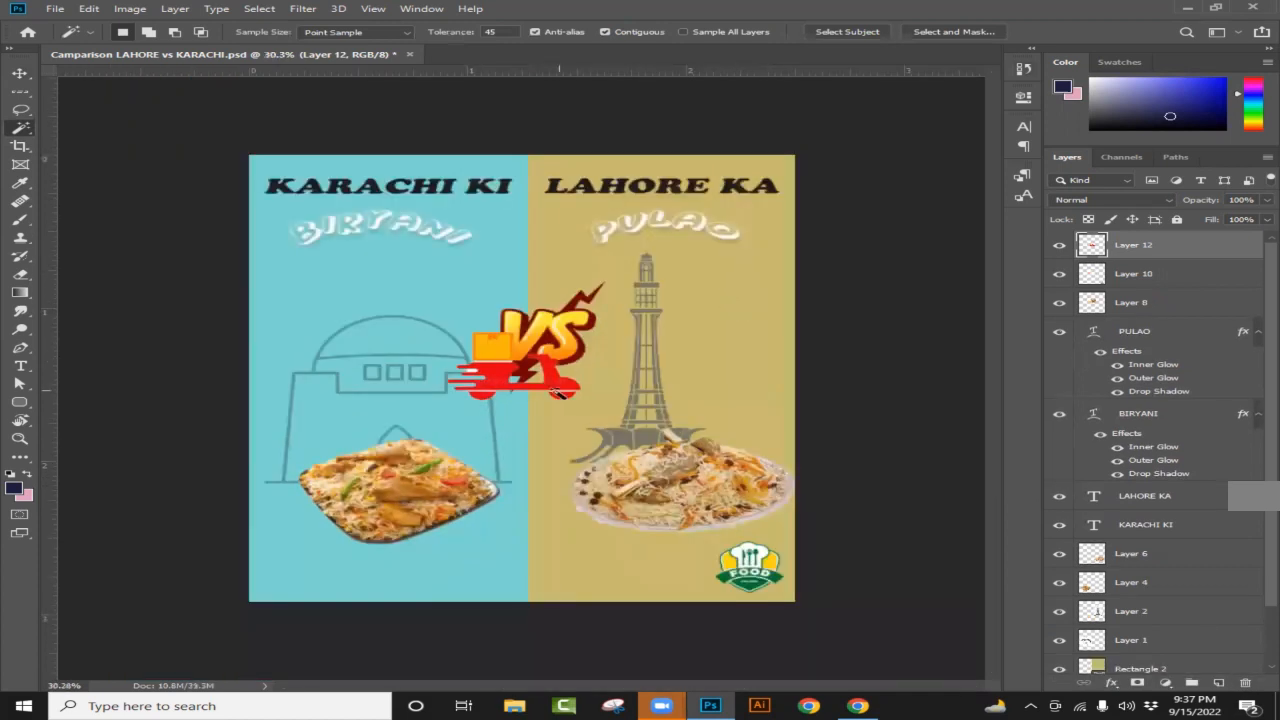
Step: Shrink the red scooter to about a third and place it bottom-left, below the biryani
left_click(20, 73)
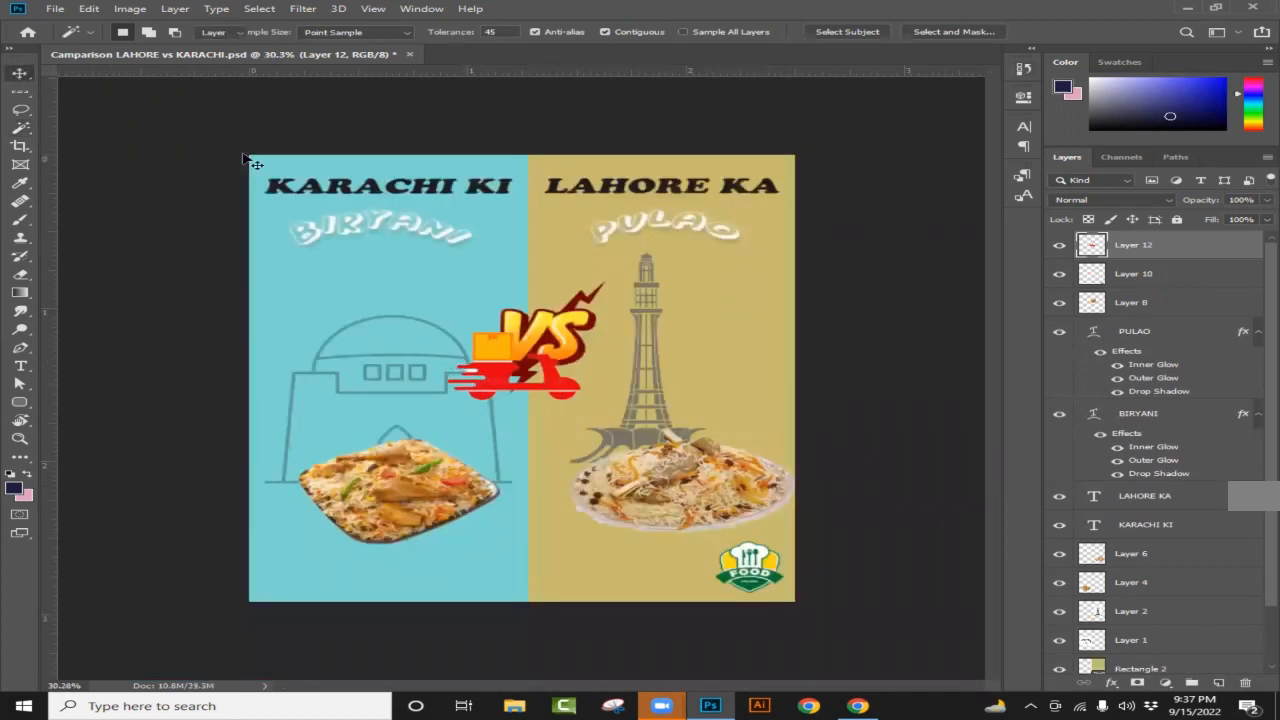
left_click_drag(484, 449, 291, 656)
scroll(403, 513, "up", 4)
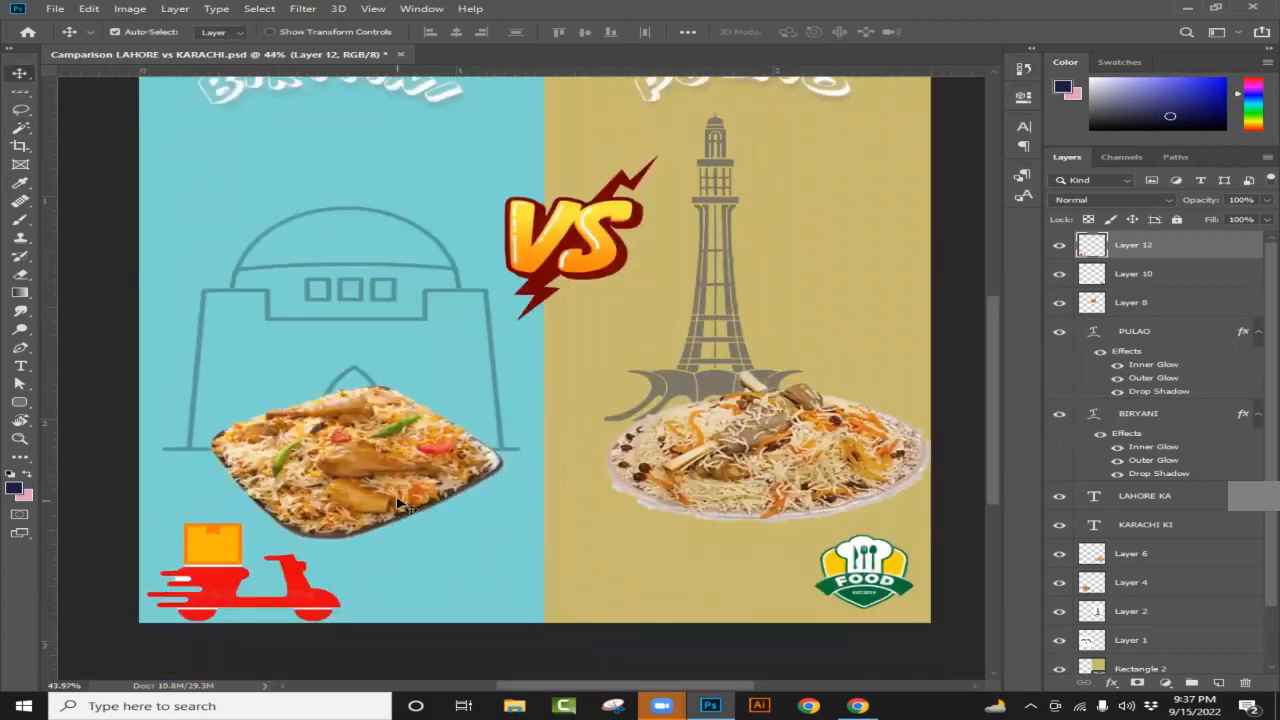
scroll(397, 500, "up", 1)
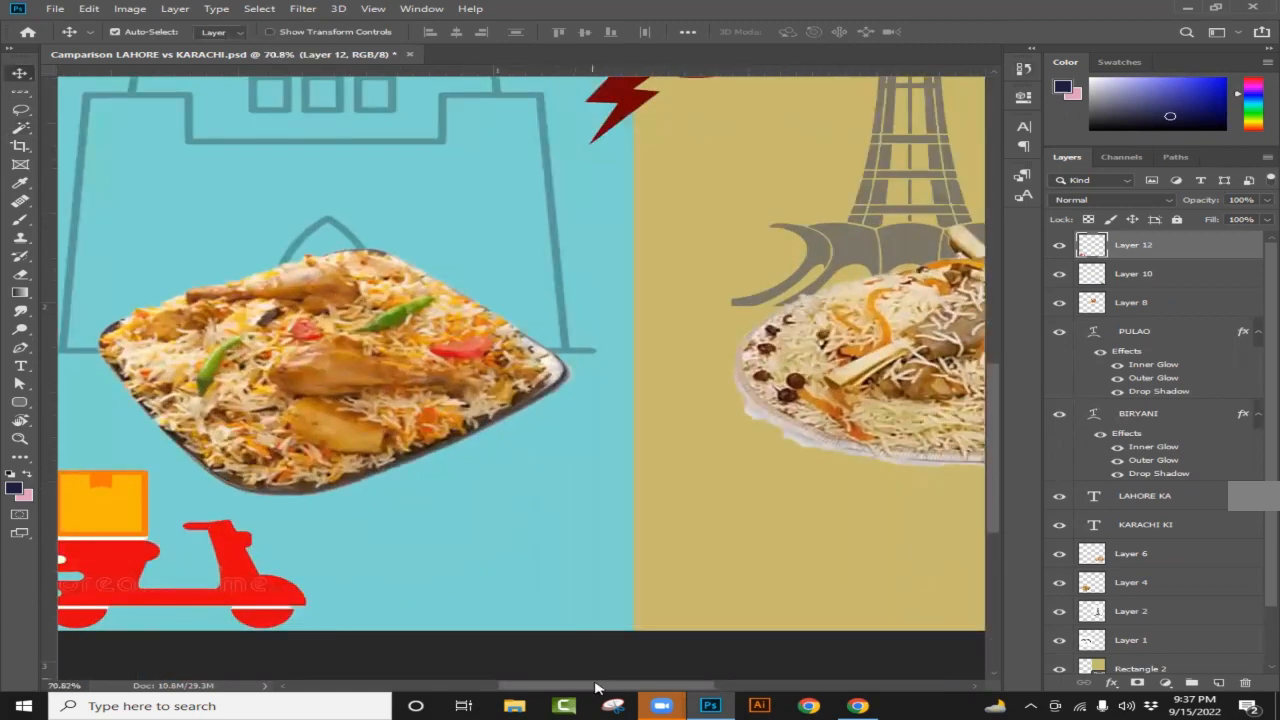
scroll(471, 586, "down", 1)
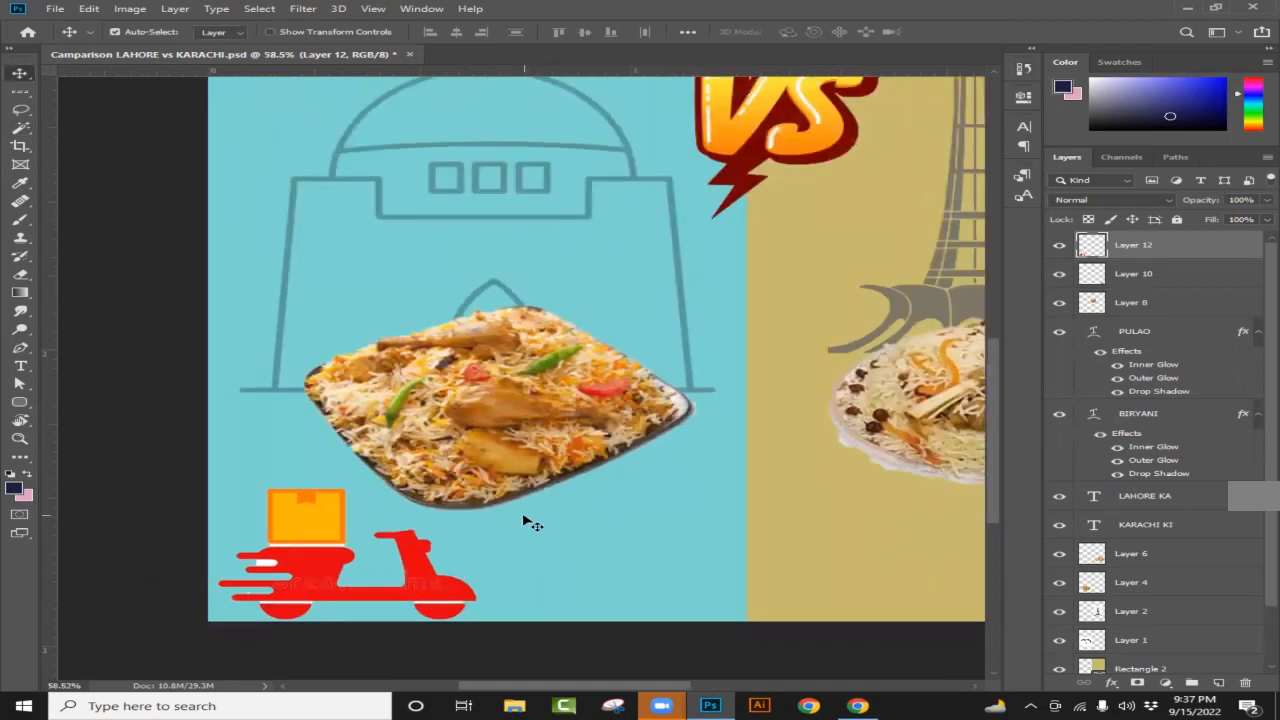
key("ctrl+t")
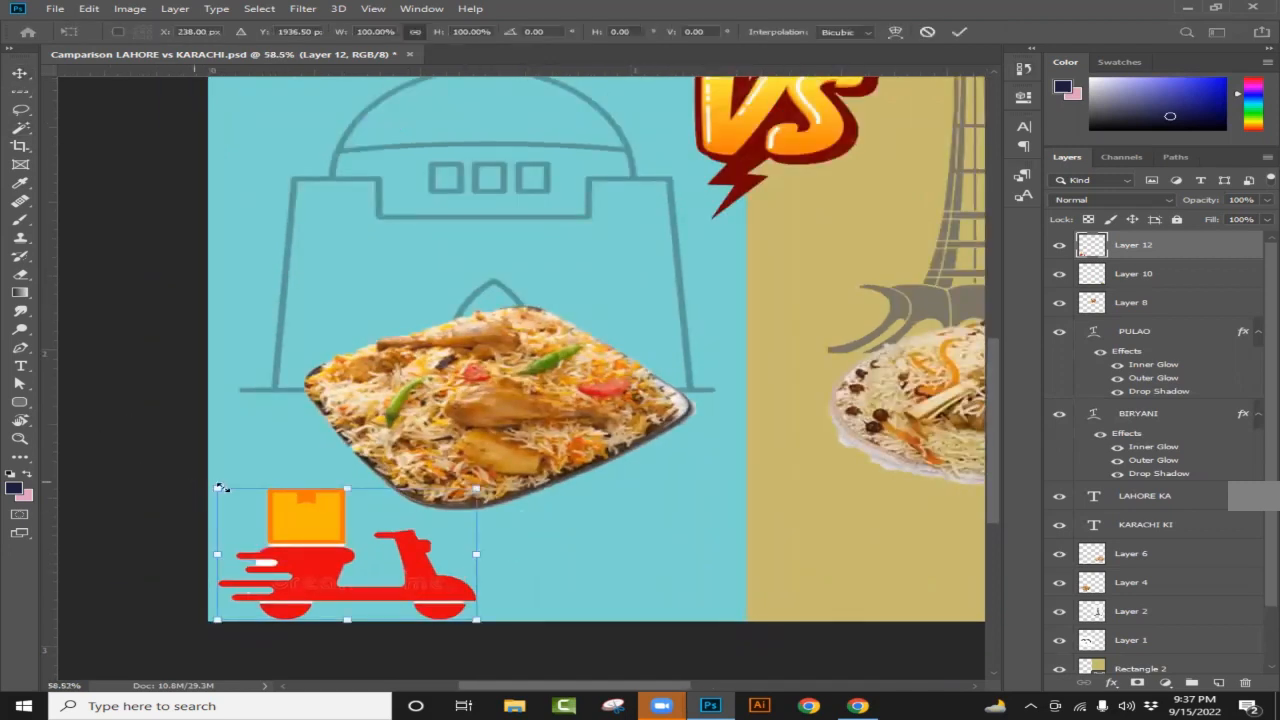
left_click_drag(216, 489, 278, 521)
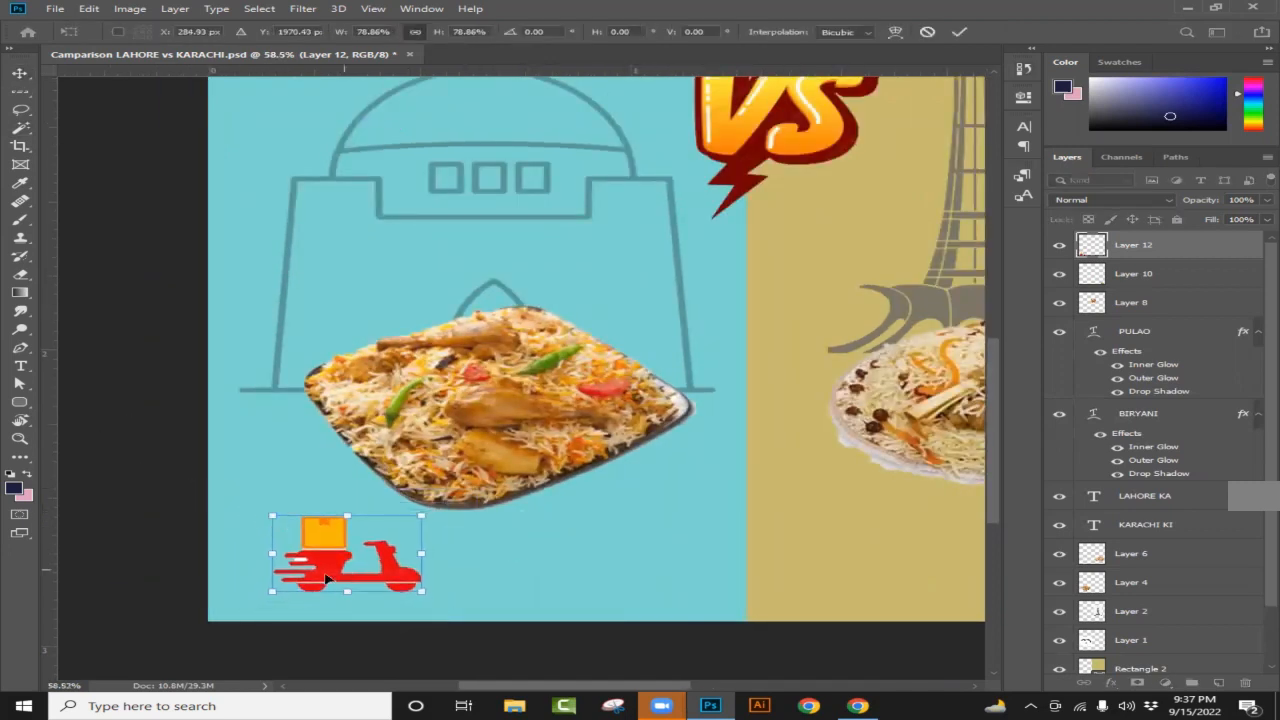
left_click_drag(326, 562, 293, 558)
left_click_drag(238, 509, 228, 540)
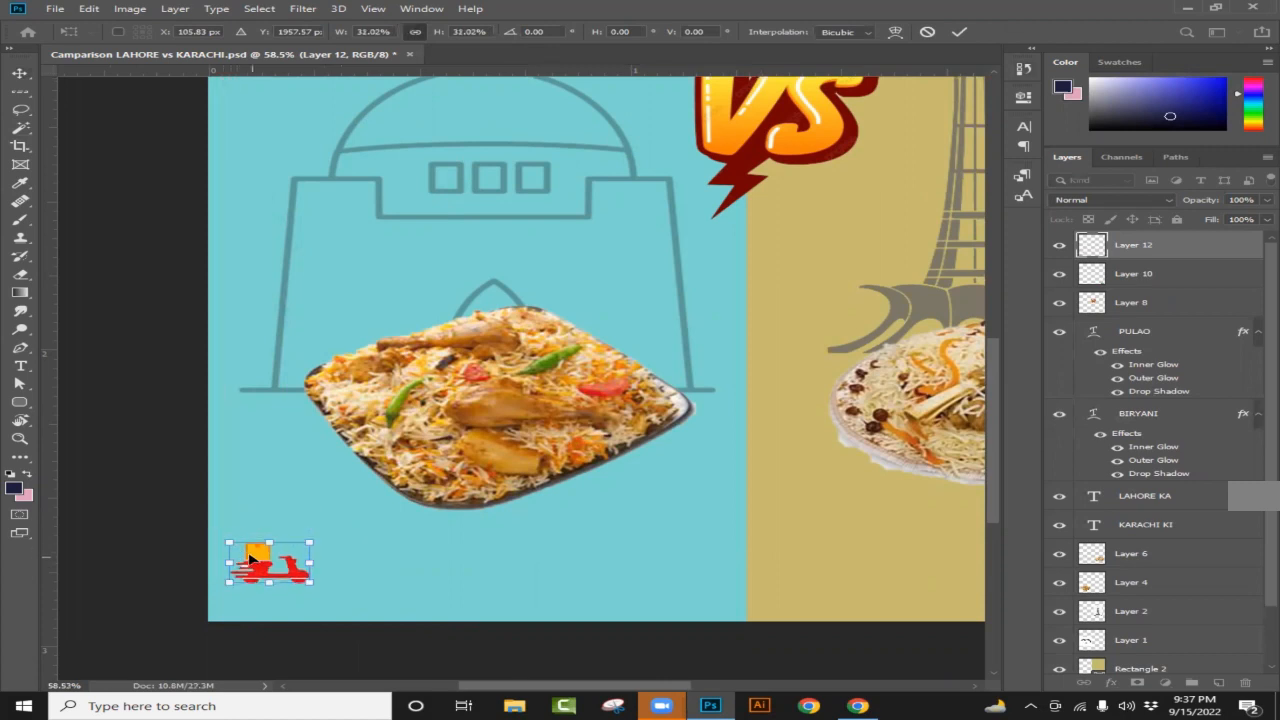
key("Return")
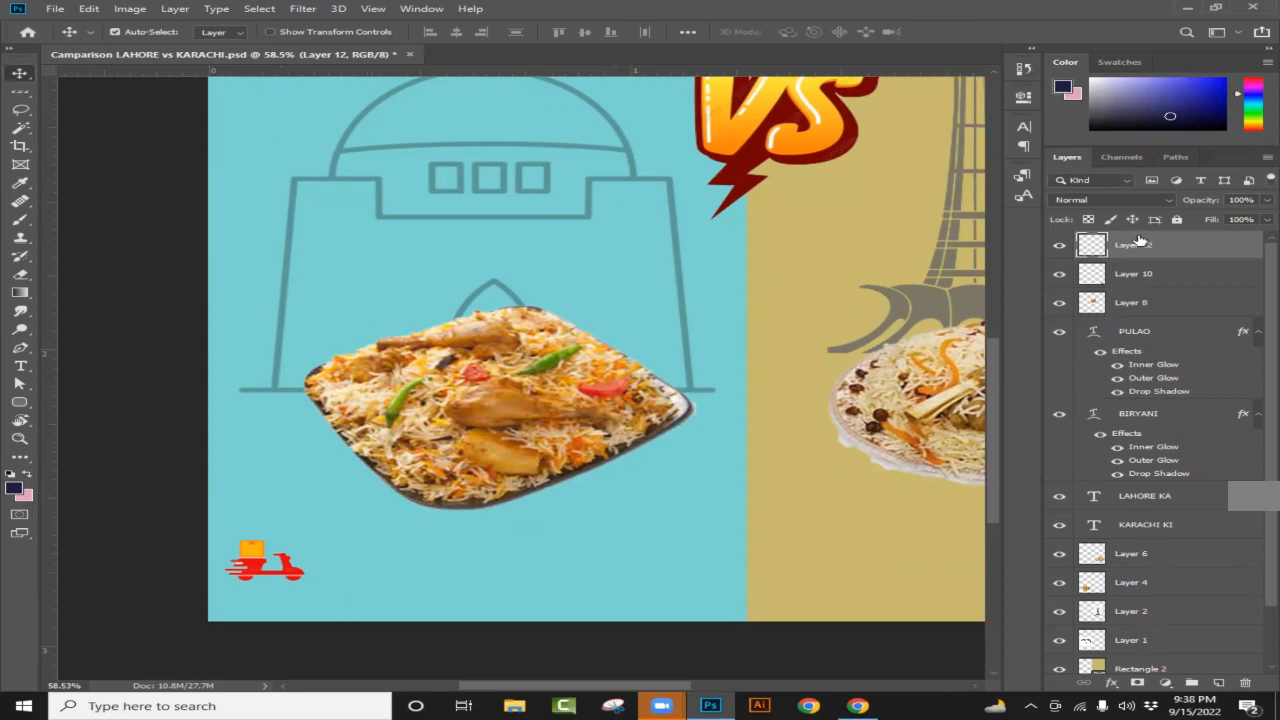
Step: Add a new text layer beside the scooter containing the contact phone number
left_click(1222, 684)
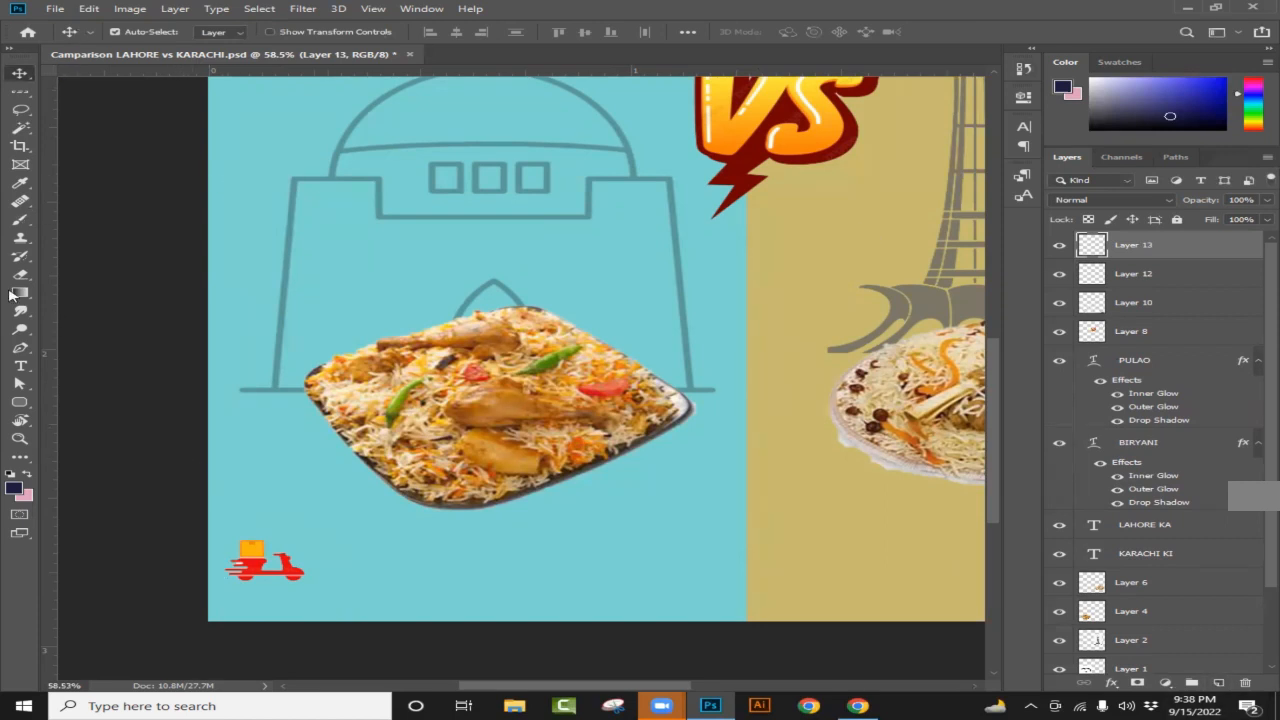
left_click(20, 366)
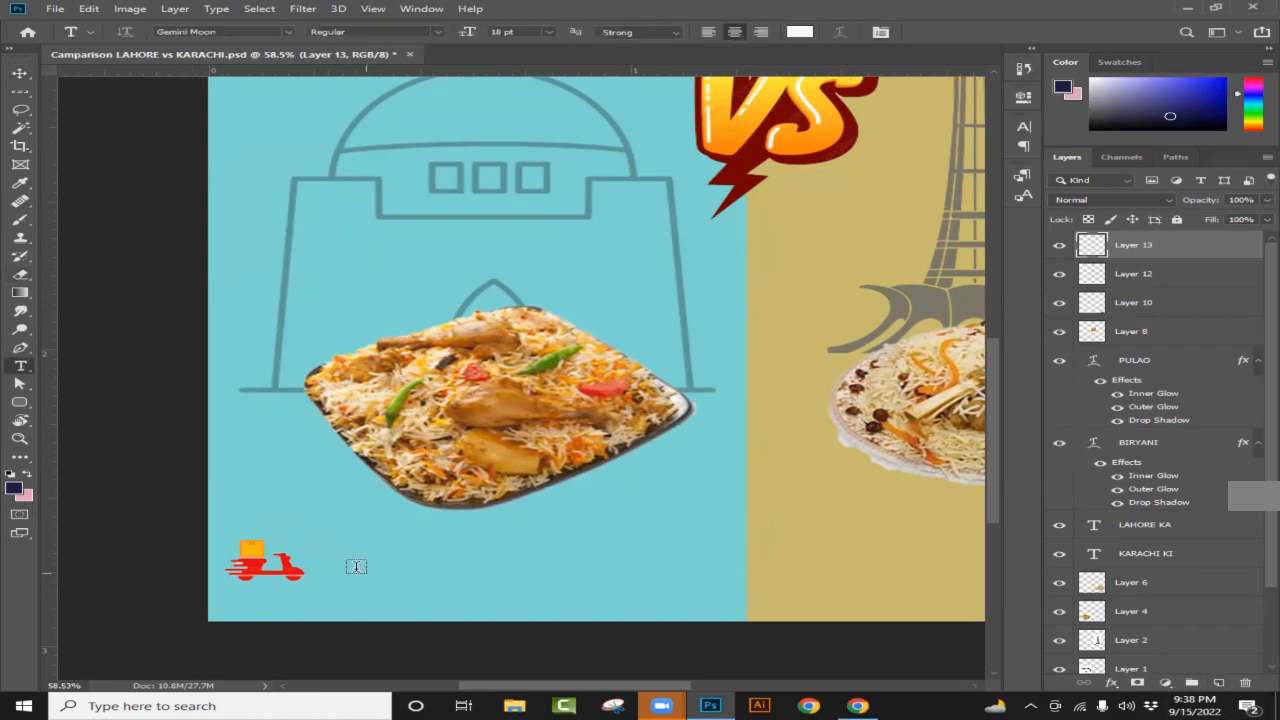
left_click(351, 565)
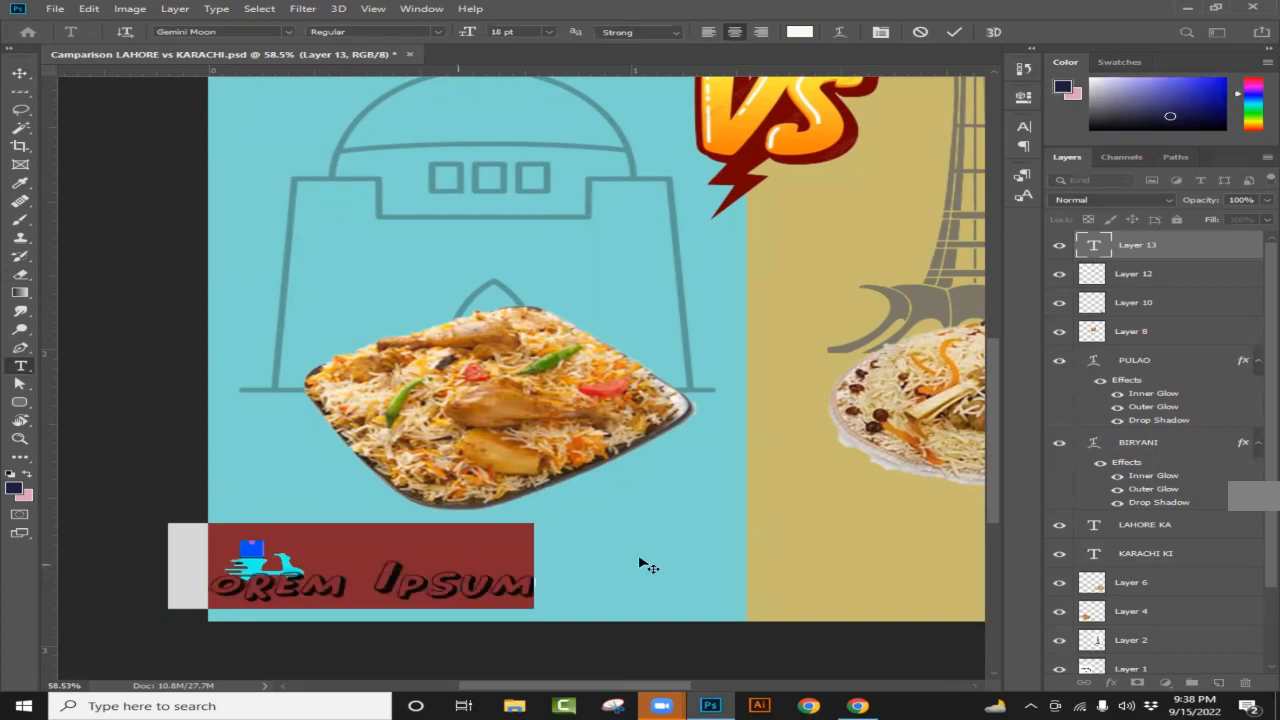
key("BackSpace")
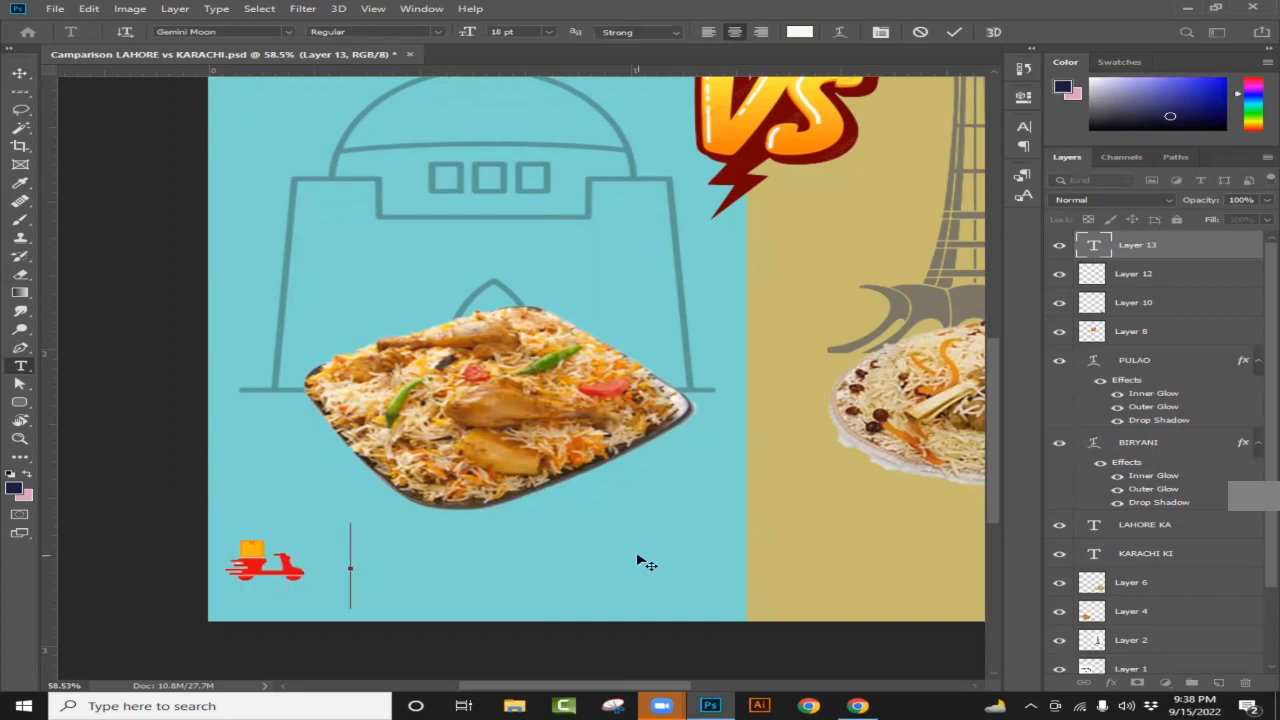
type("E")
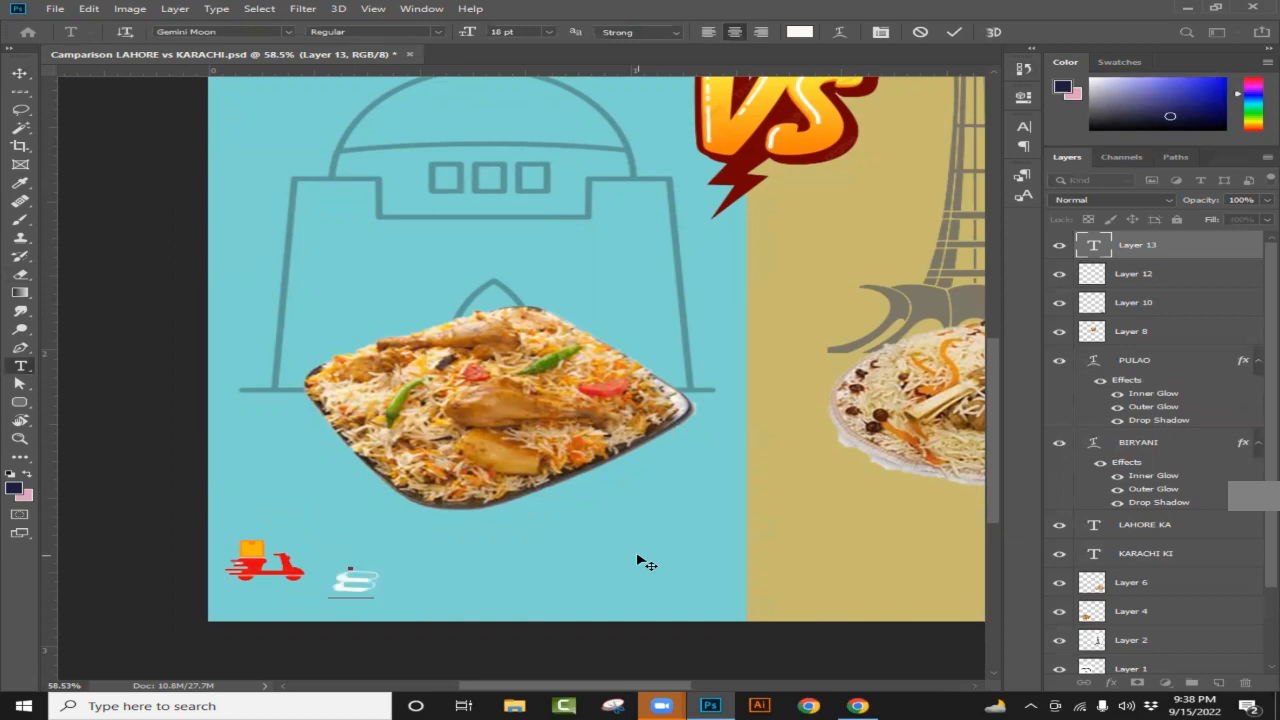
key("BackSpace")
type("E")
key("BackSpace")
type("E")
key("BackSpace")
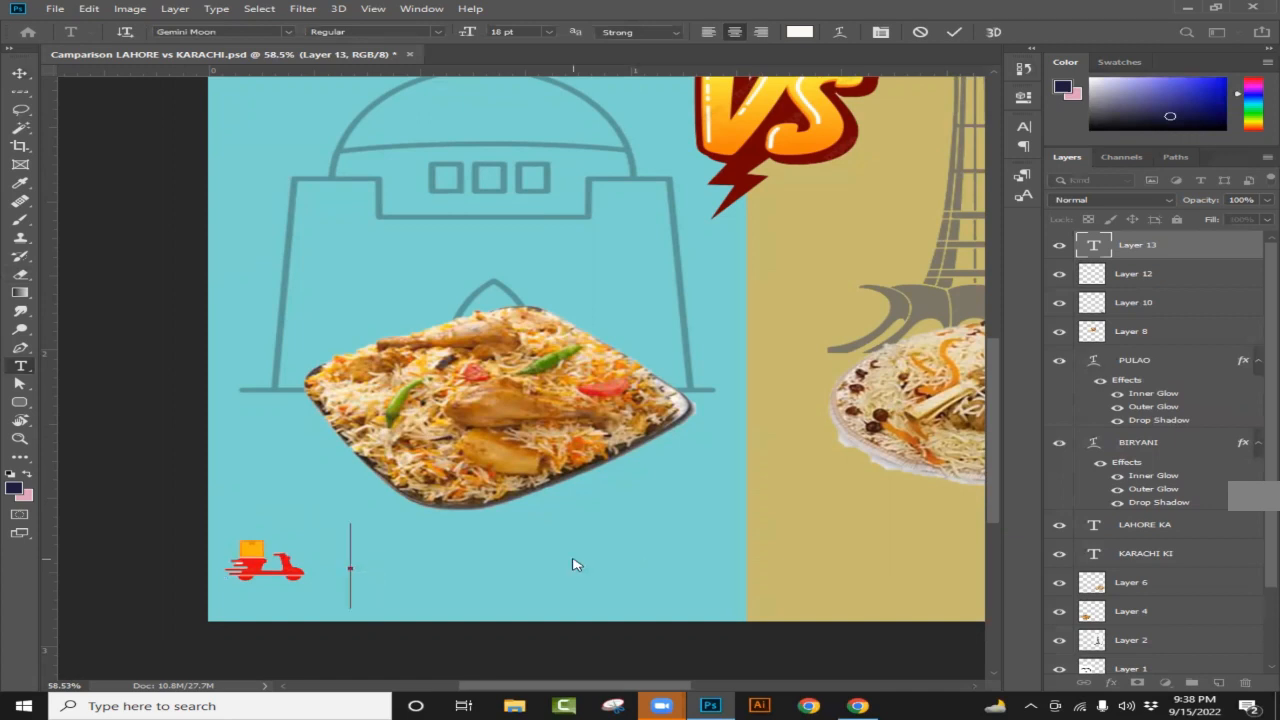
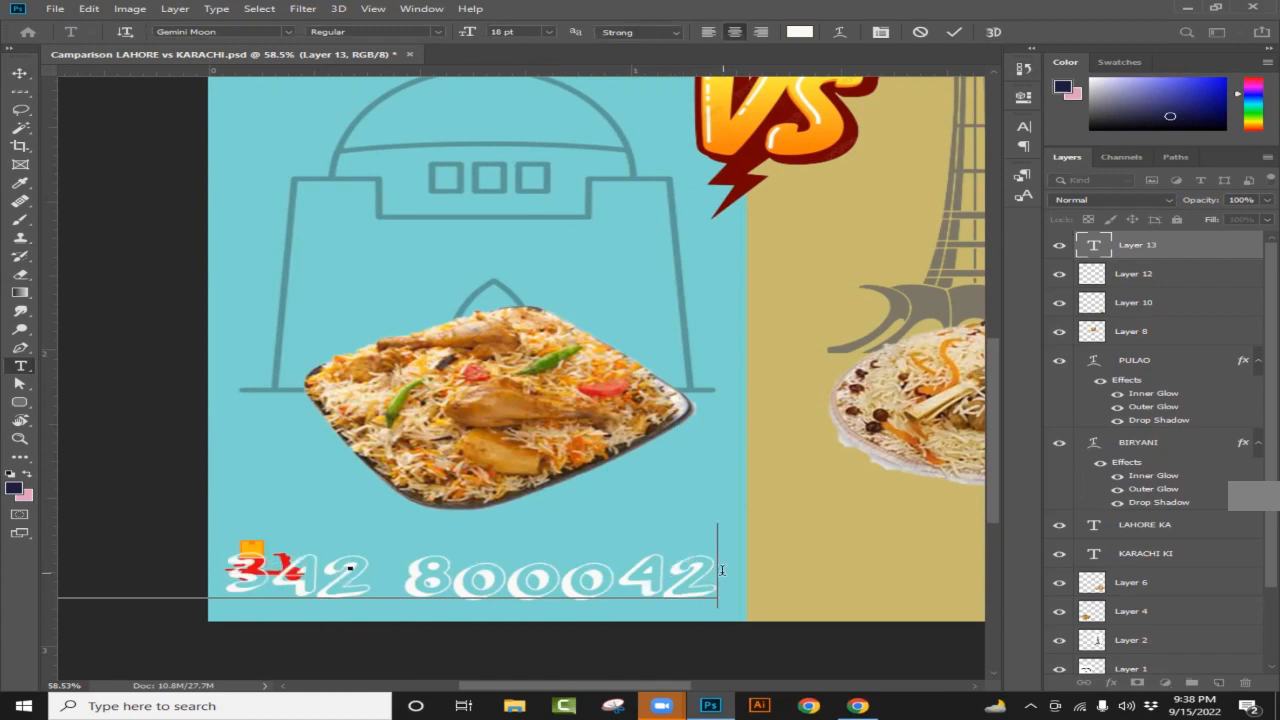
Step: Set the phone number to 10 pt and position it beside the scooter
left_click_drag(704, 570, 18, 561)
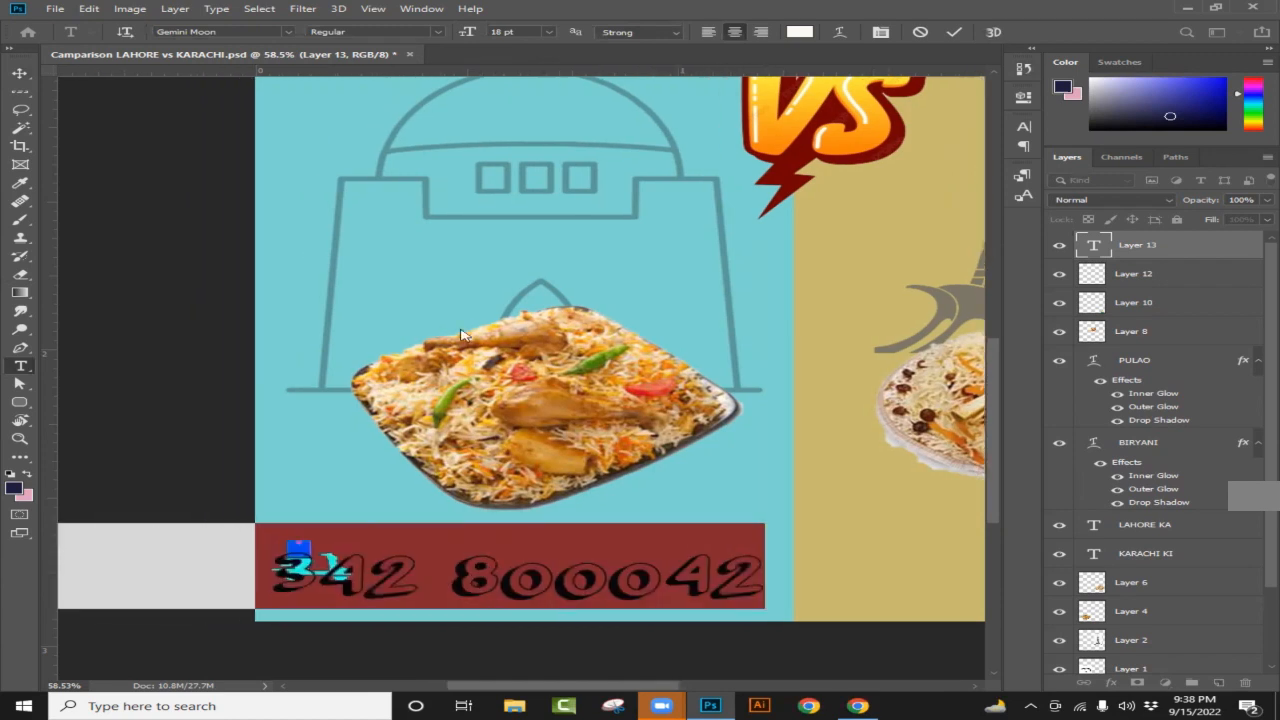
left_click(553, 35)
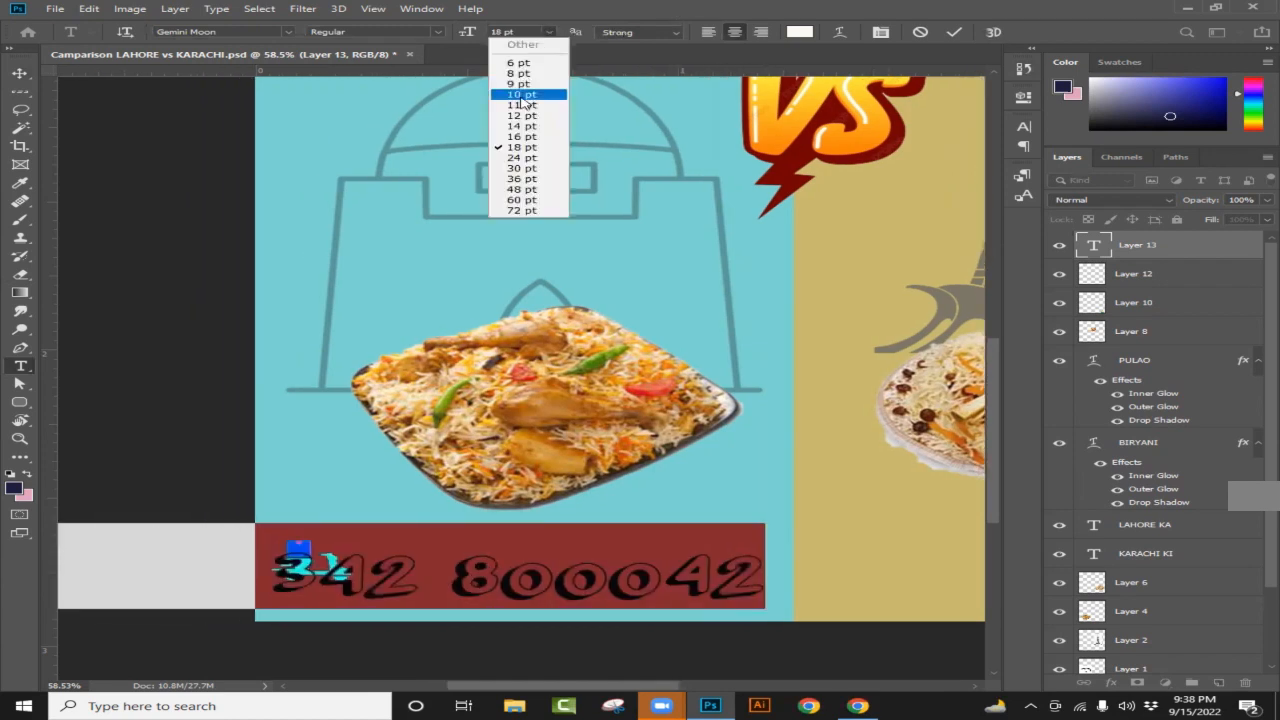
left_click(521, 96)
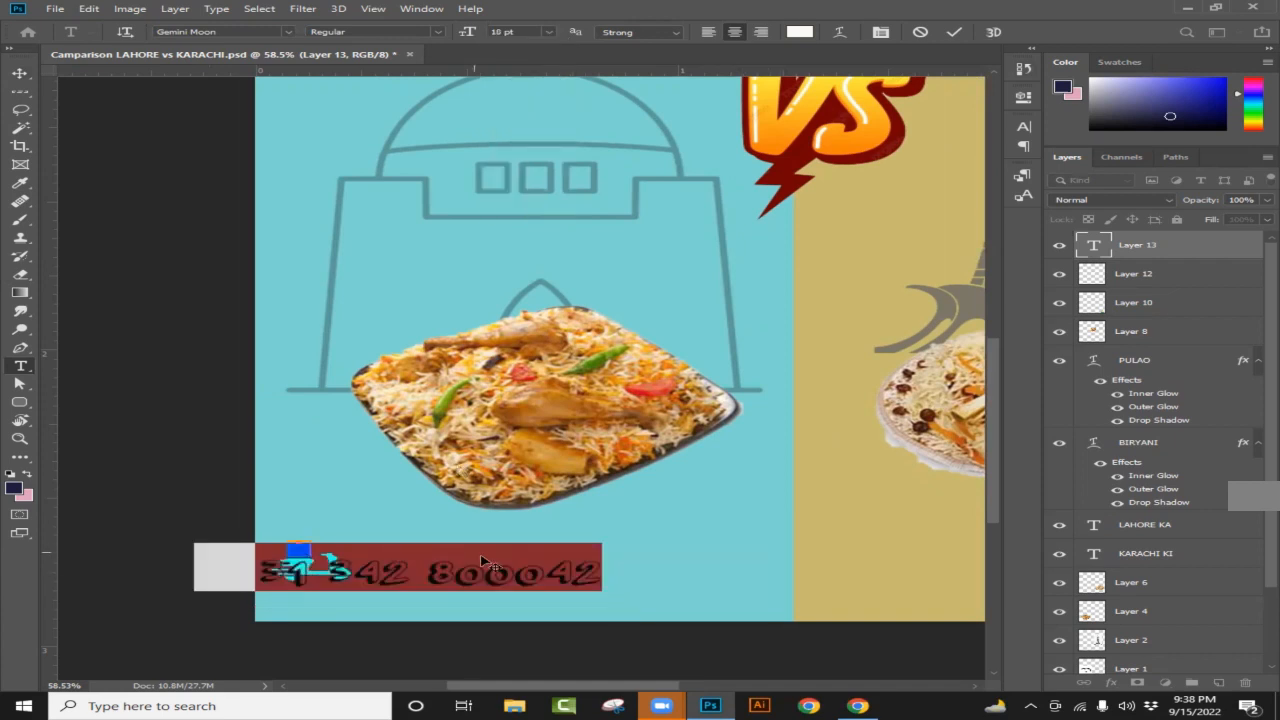
left_click_drag(523, 597, 352, 562)
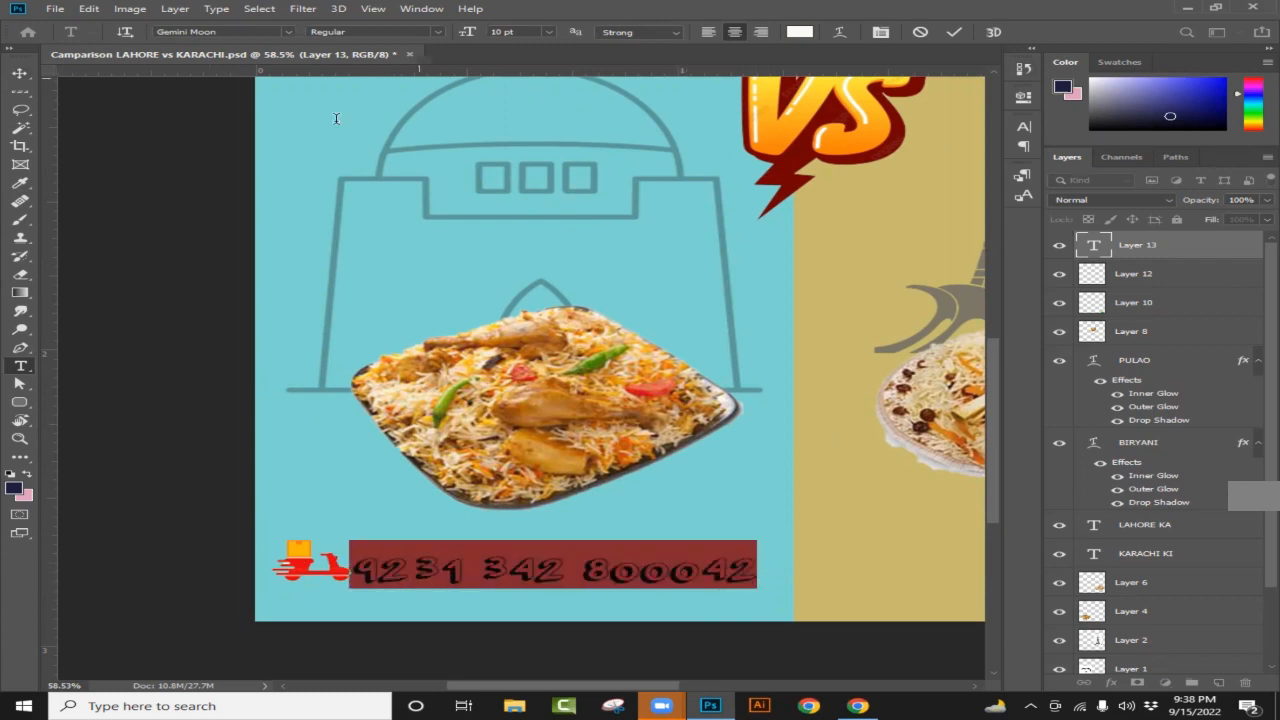
Step: Restyle the phone number in Franklin Gothic Heavy at 8 pt and nudge it left
left_click(289, 32)
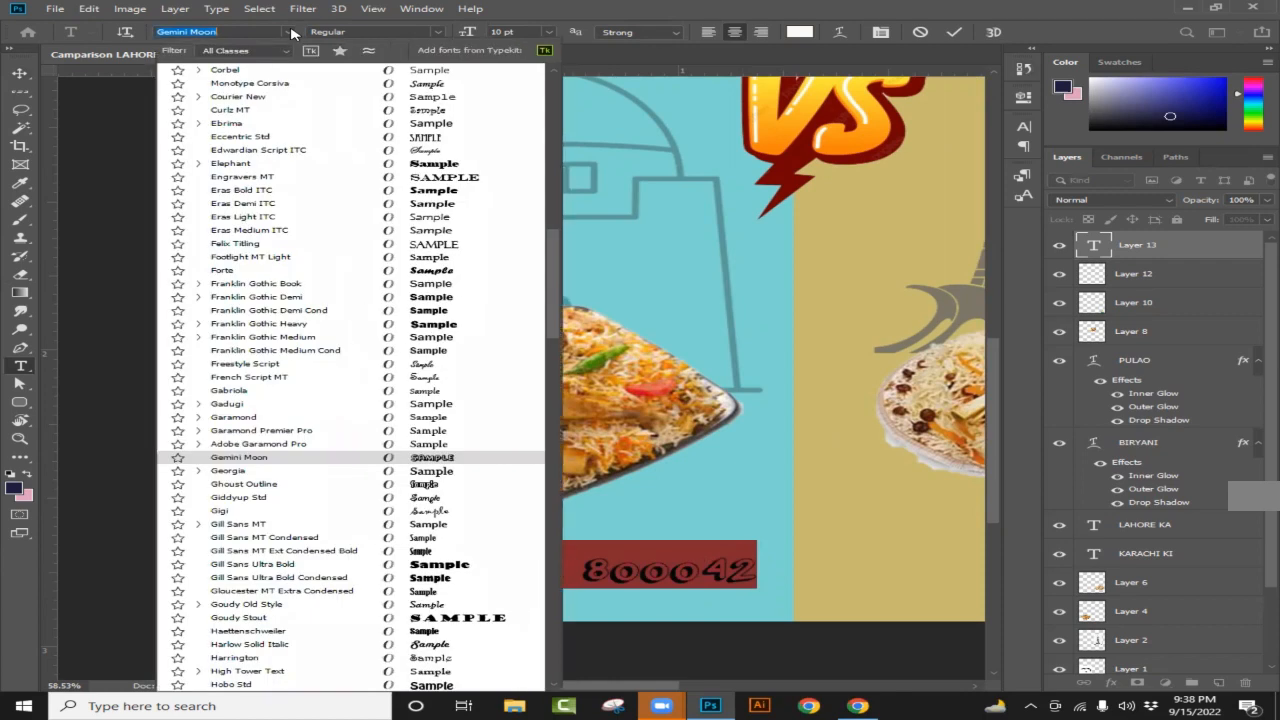
left_click(340, 328)
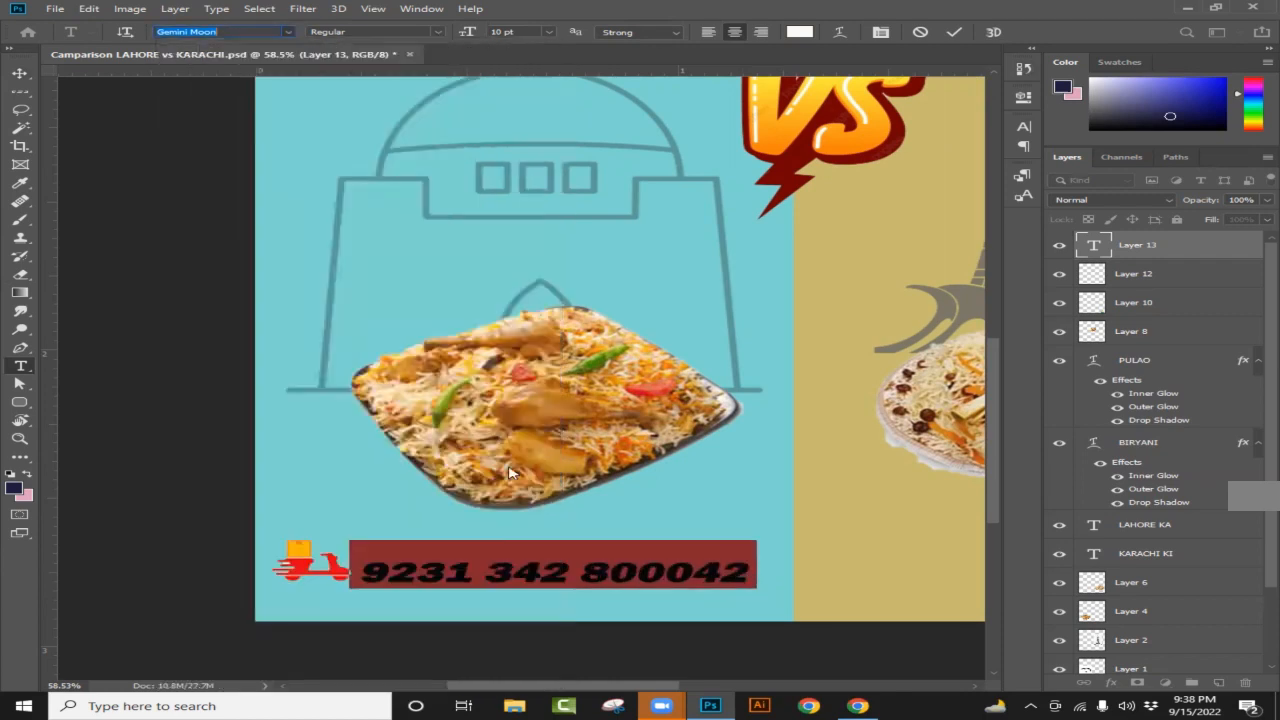
left_click_drag(737, 578, 357, 570)
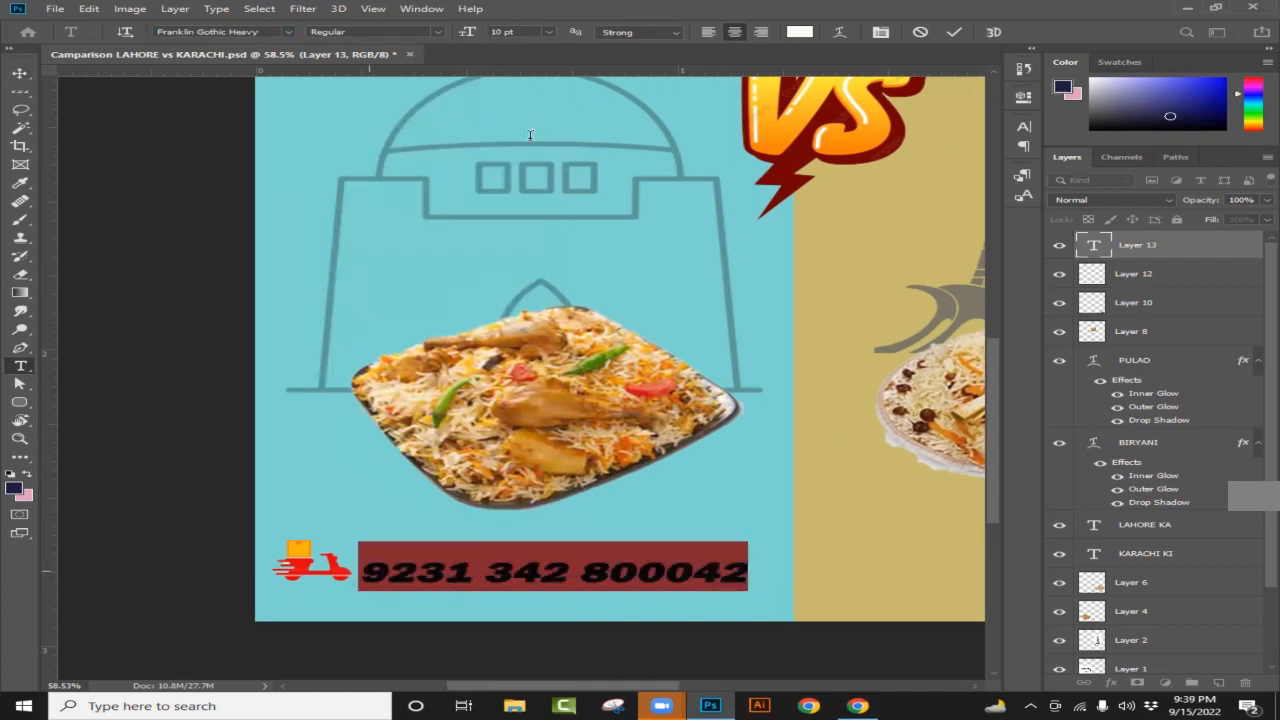
left_click(547, 33)
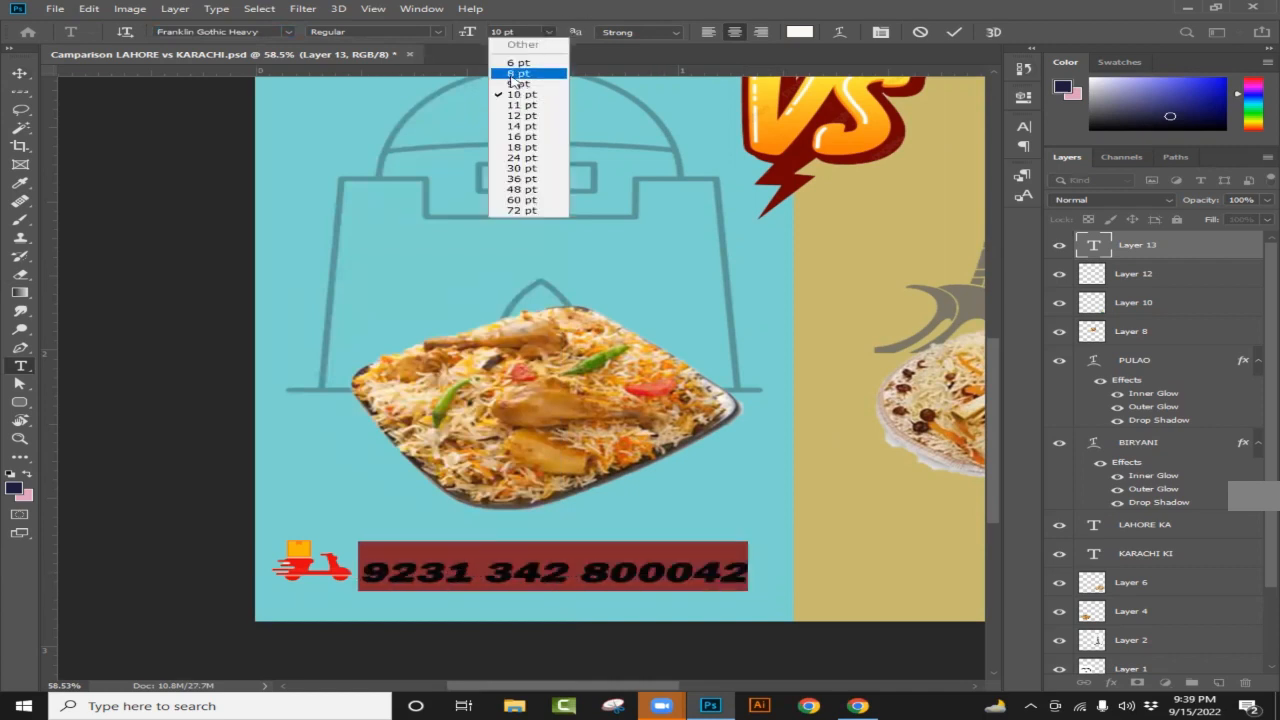
left_click(516, 74)
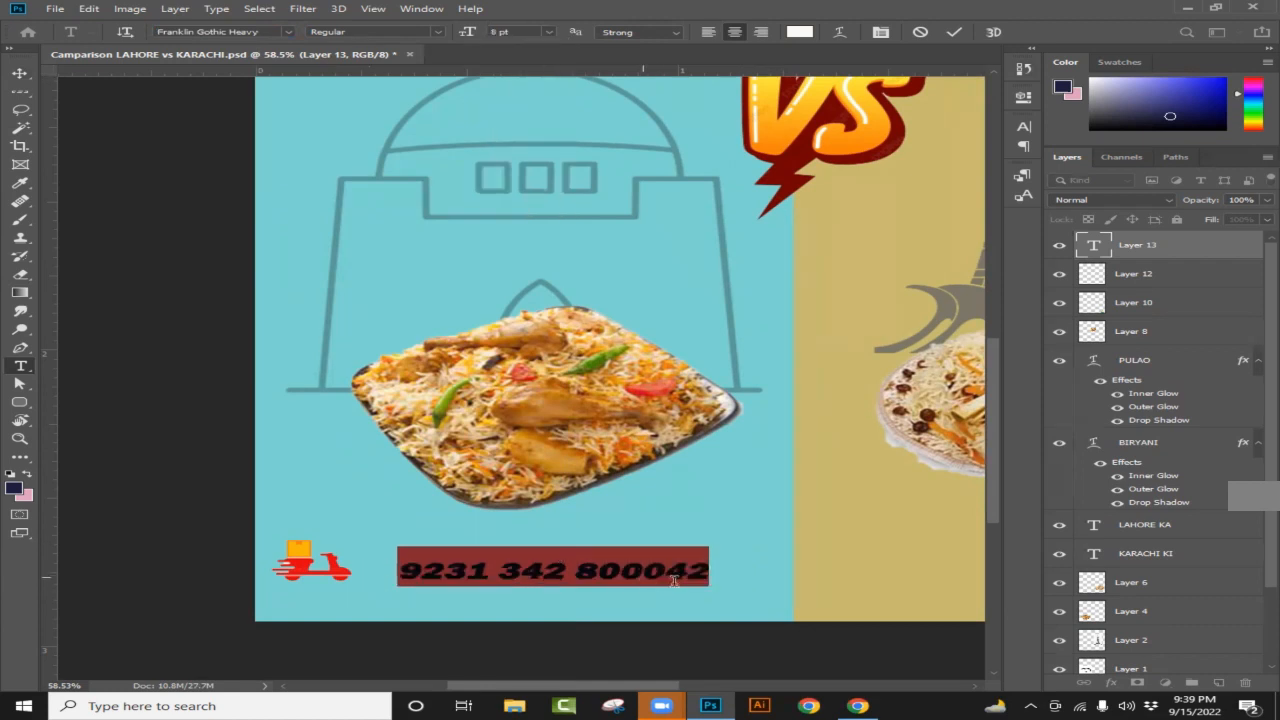
left_click_drag(697, 593, 664, 593)
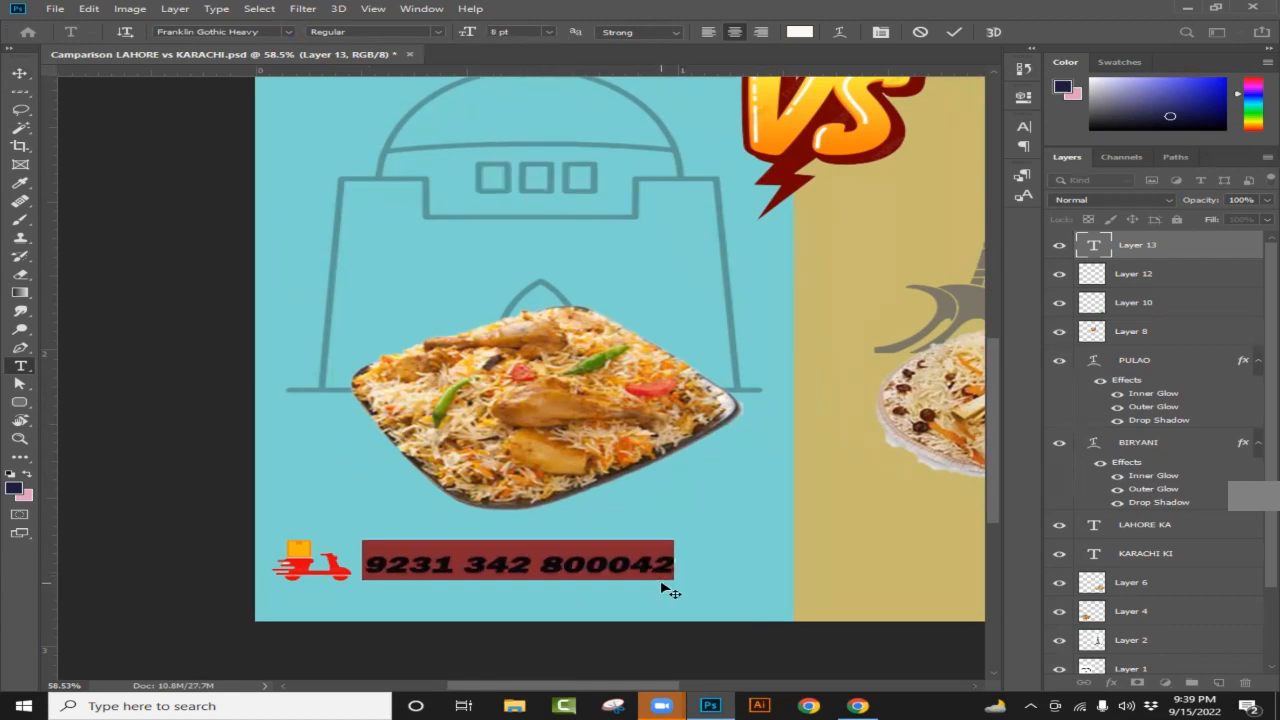
left_click(428, 574)
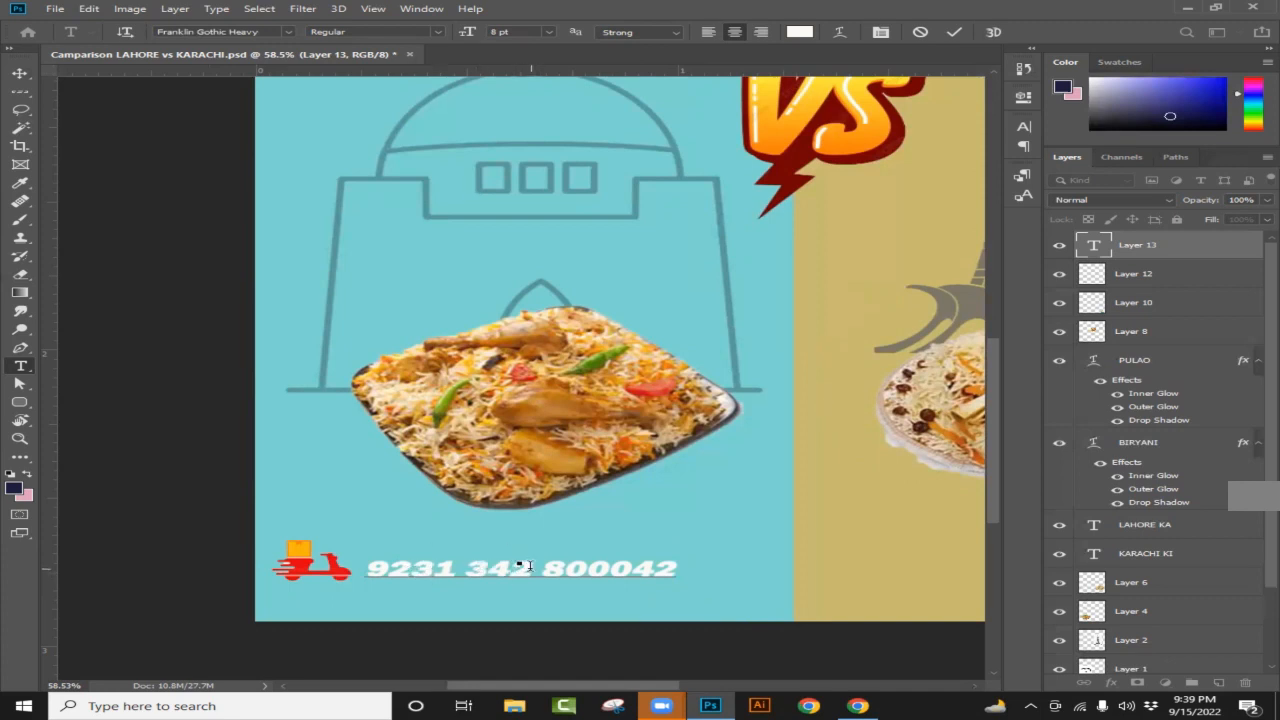
Step: Insert a plus sign at the start of the phone number
left_click(455, 567)
key("Left")
key("Left")
key("Left")
type("=")
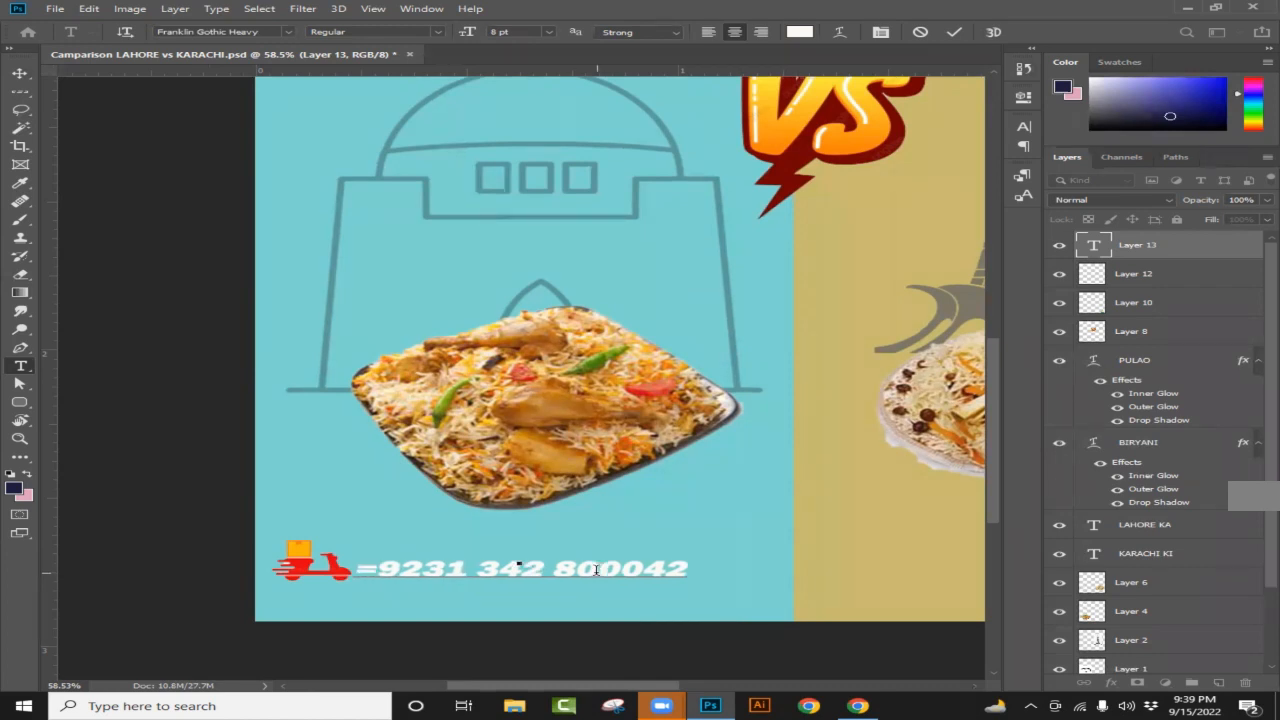
key("BackSpace")
type("=")
key("BackSpace")
type("+")
Step: Review both halves of the poster, then return to Chrome's delivery service logo results
scroll(645, 462, "up", 2)
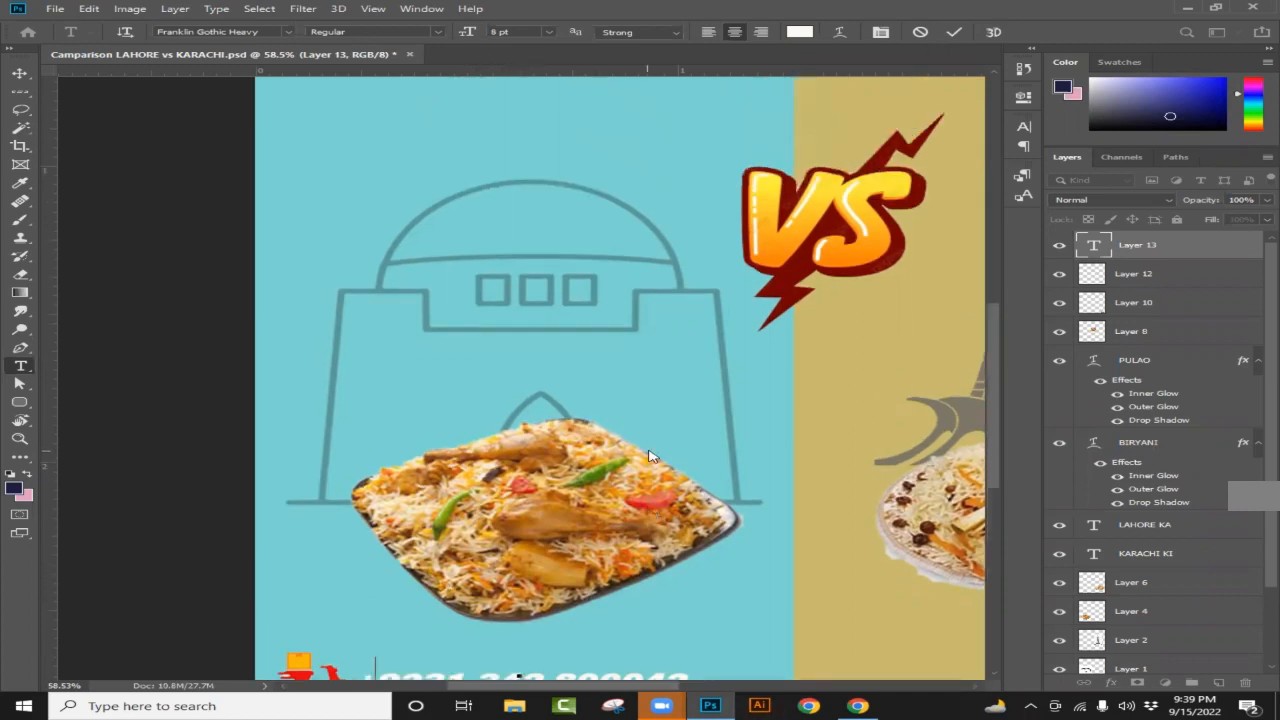
scroll(660, 457, "down", 1)
scroll(885, 523, "down", 2)
scroll(854, 514, "up", 2)
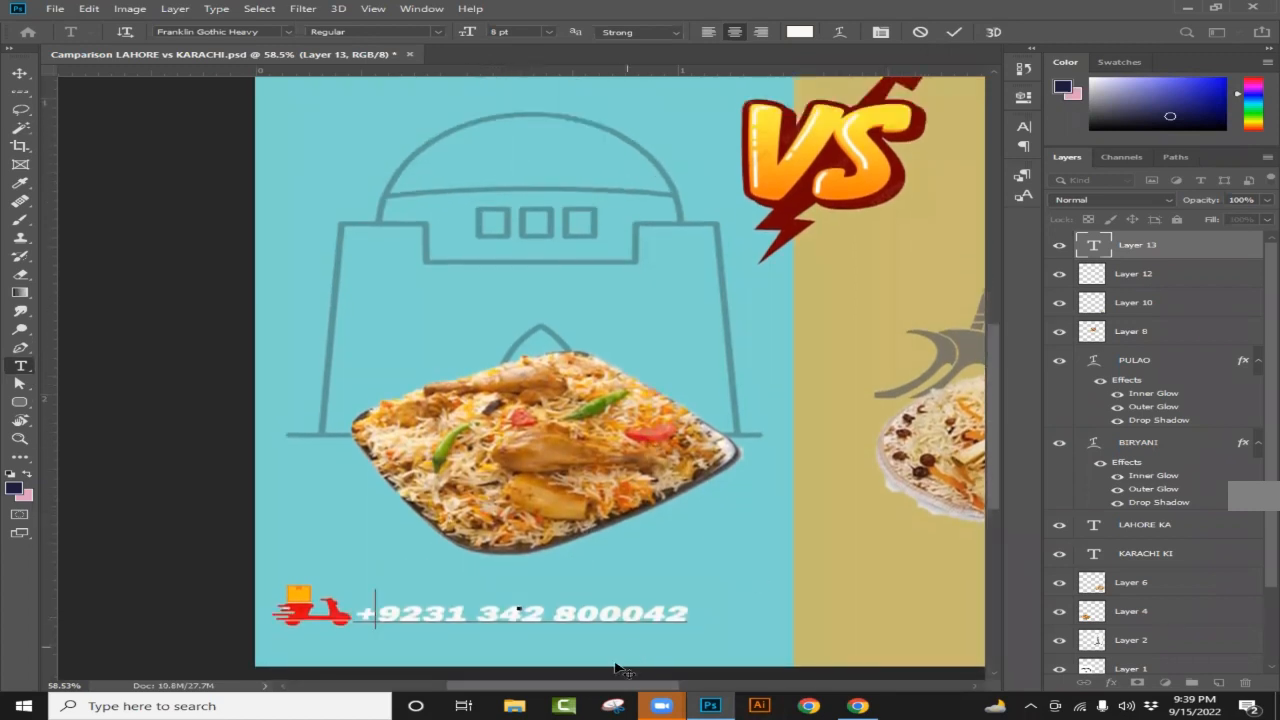
scroll(621, 689, "right", 5)
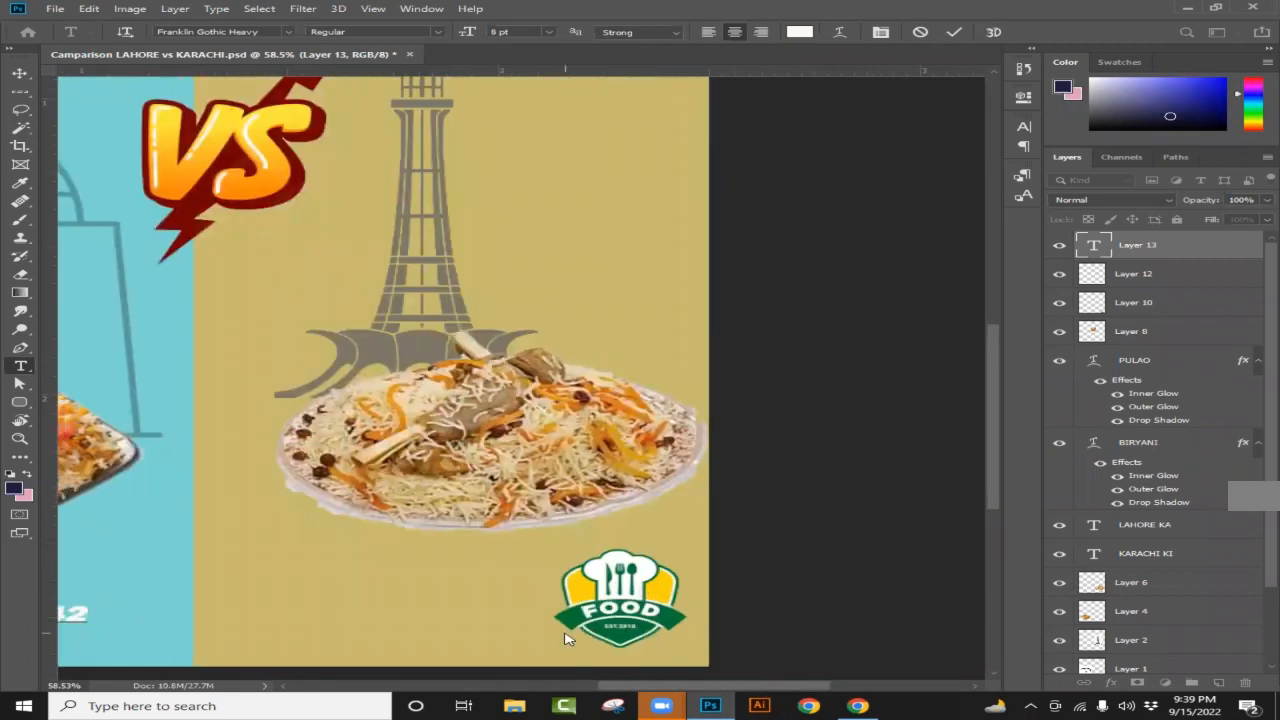
scroll(661, 690, "left", 5)
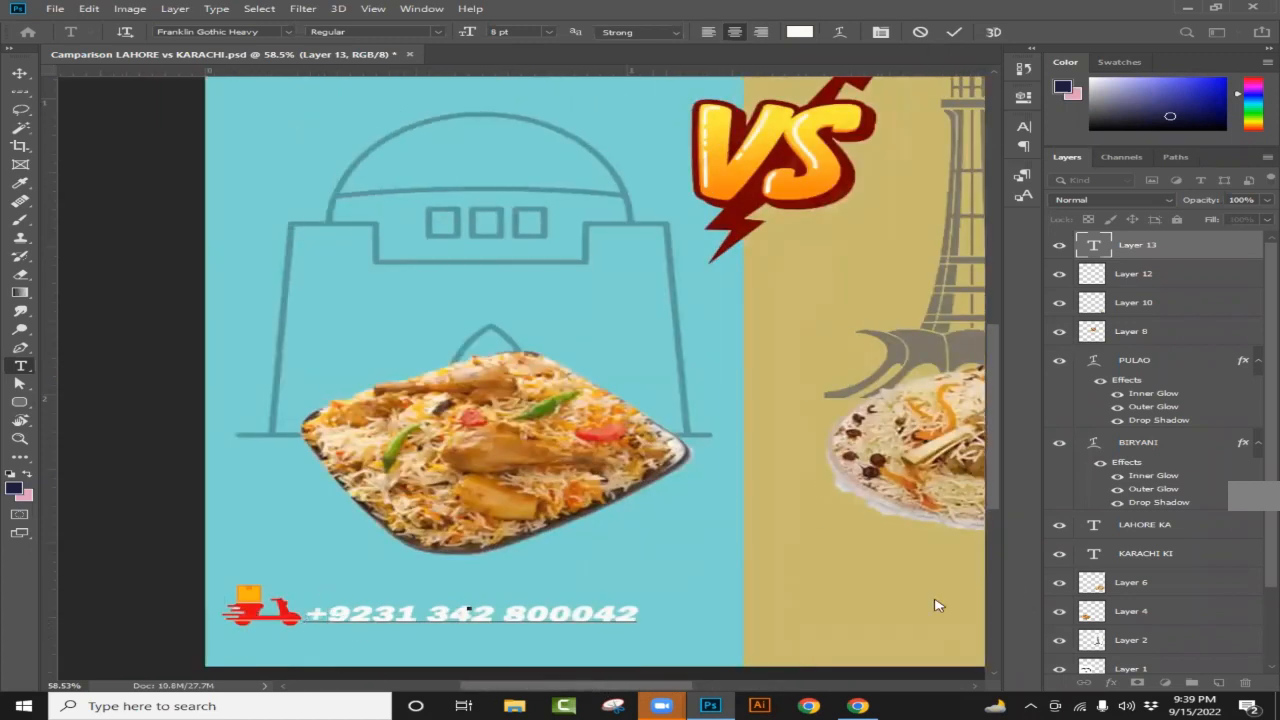
left_click(858, 705)
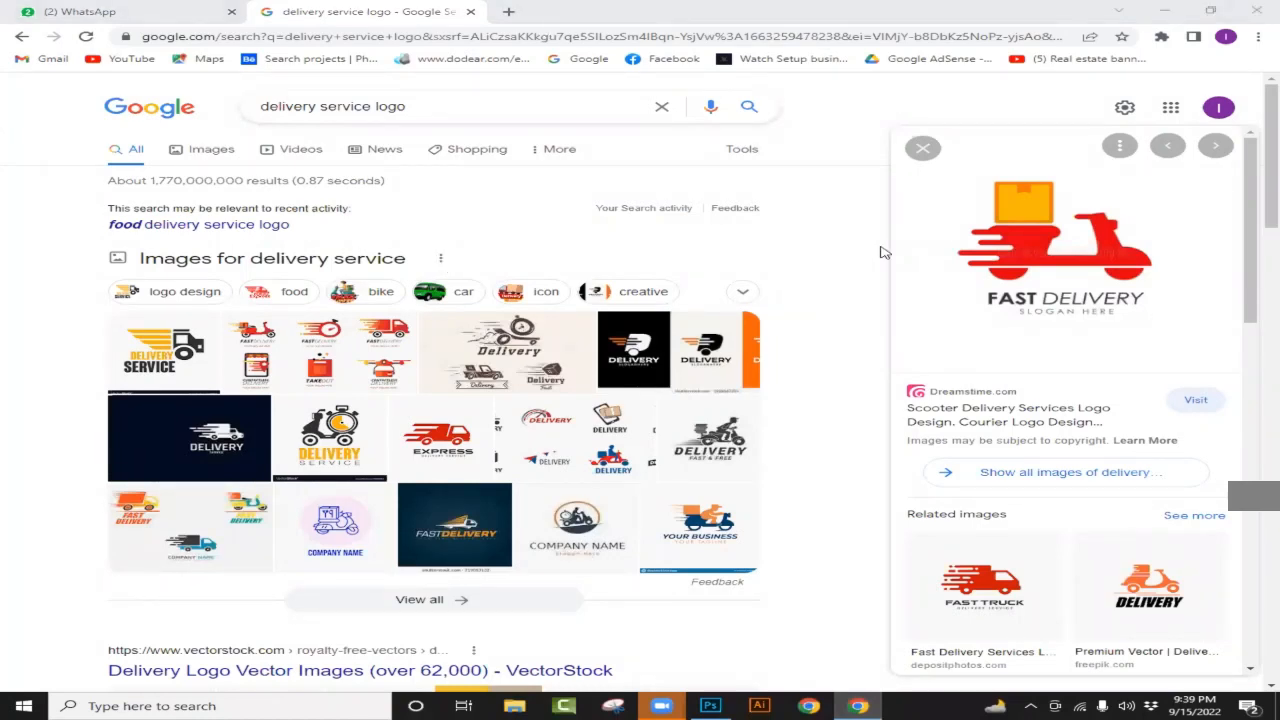
Step: Change the Google image search to 'website logo icon'
left_click(319, 106)
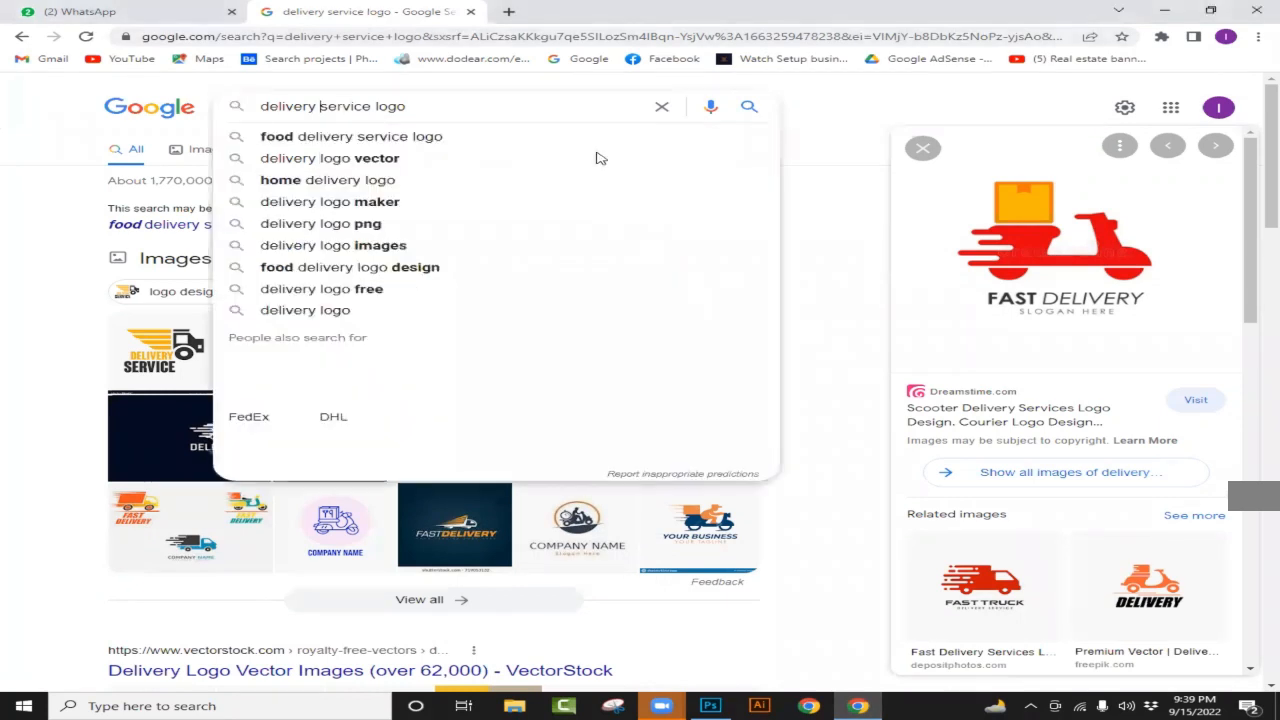
double_click(373, 107)
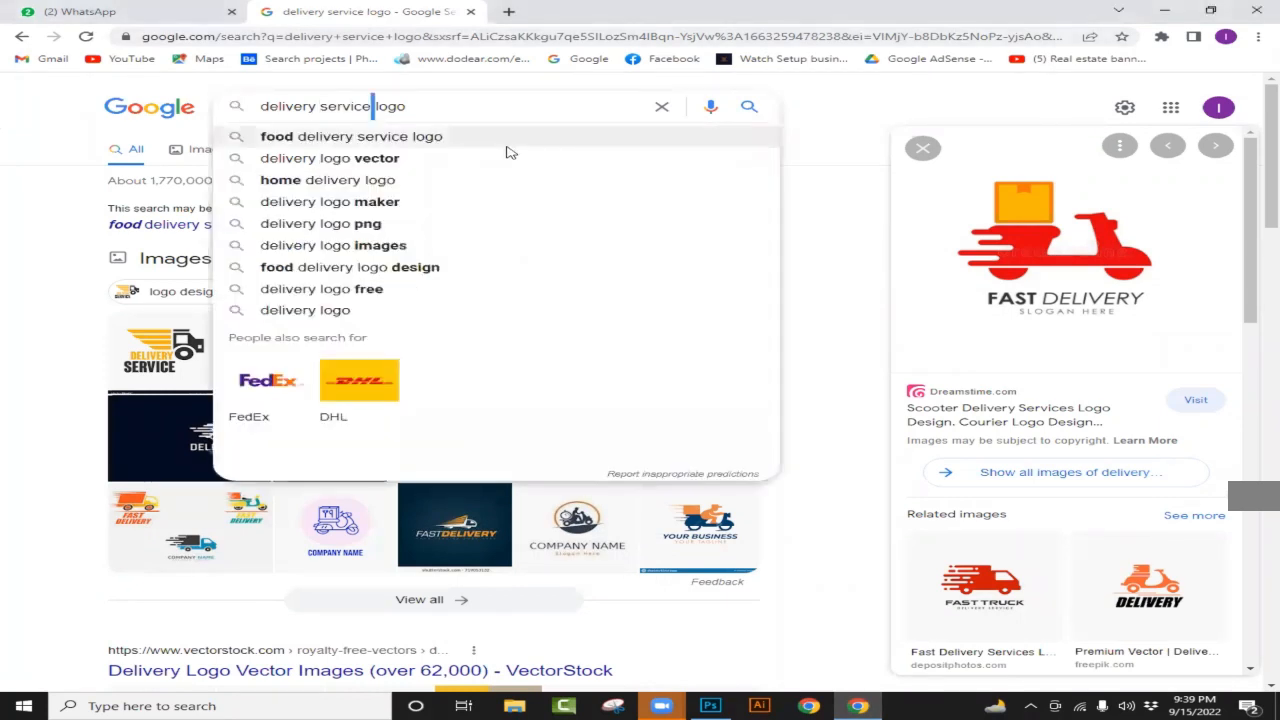
key("BackSpace")
key("BackSpace")
key("BackSpace")
key("BackSpace")
key("BackSpace")
key("BackSpace")
key("BackSpace")
key("BackSpace")
key("BackSpace")
key("BackSpace")
key("BackSpace")
key("BackSpace")
key("BackSpace")
key("BackSpace")
key("BackSpace")
key("BackSpace")
key("BackSpace")
type("w")
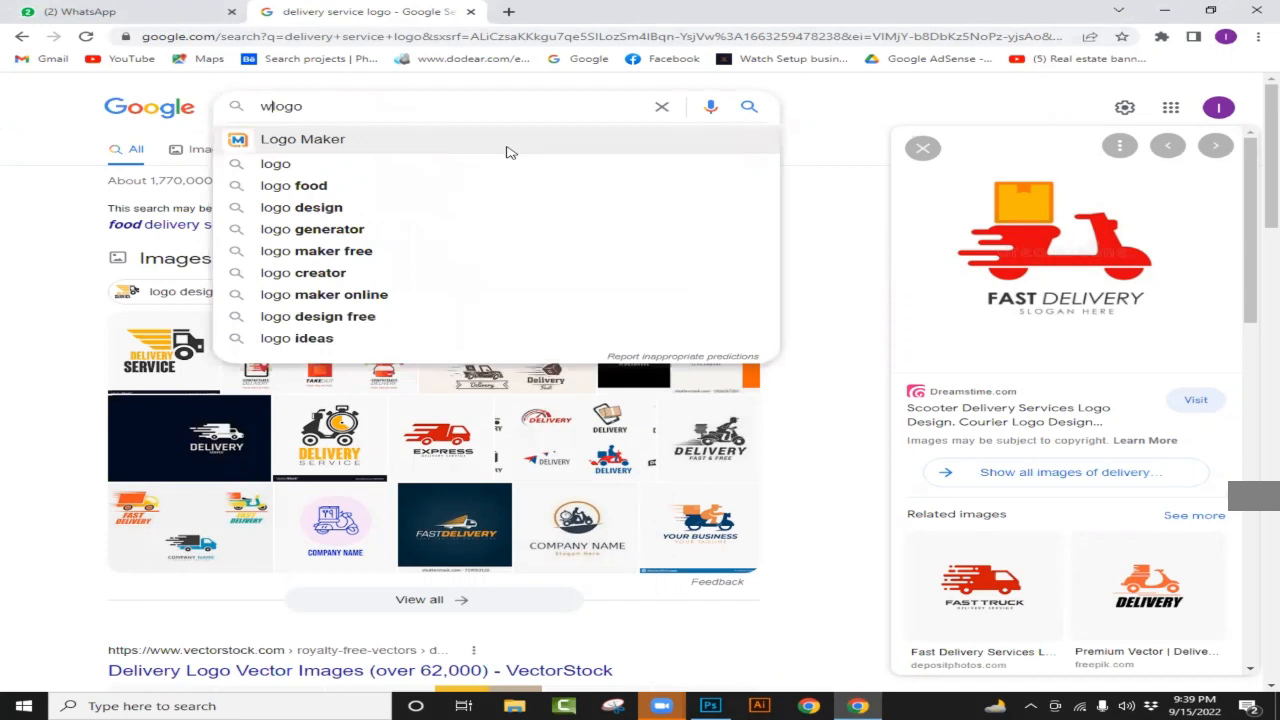
type("ebsite")
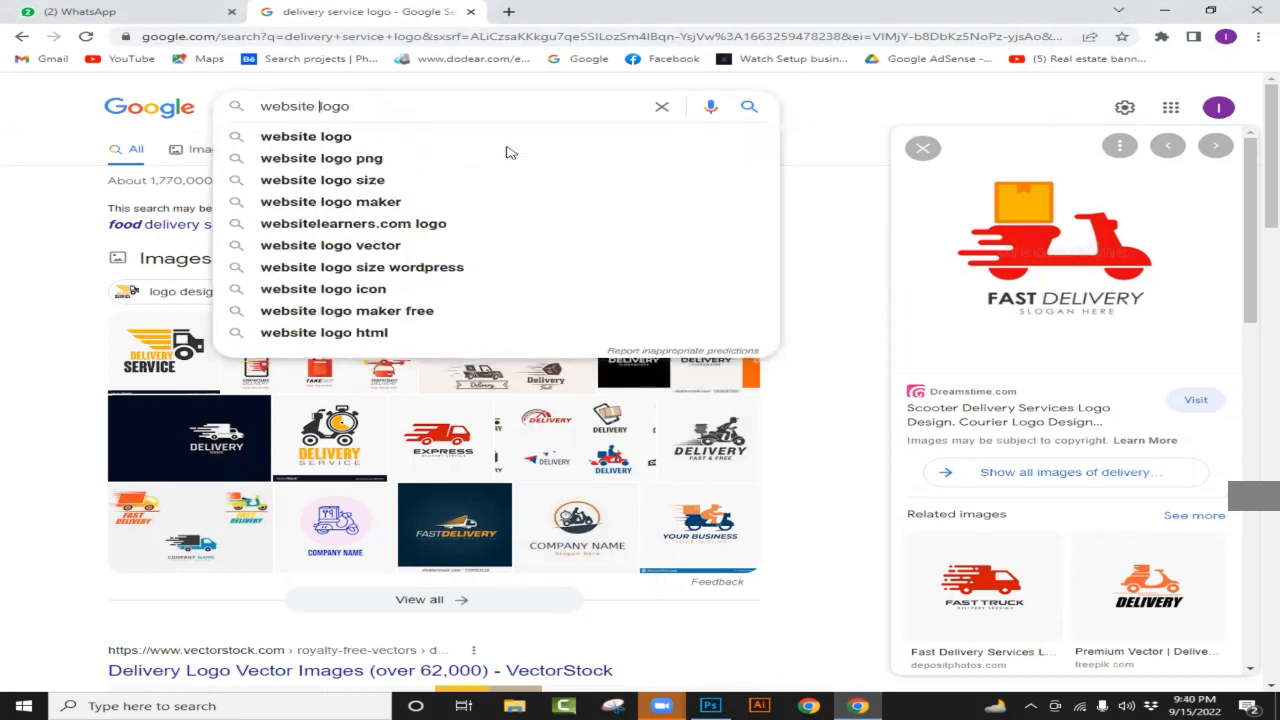
key("Down")
key("Return")
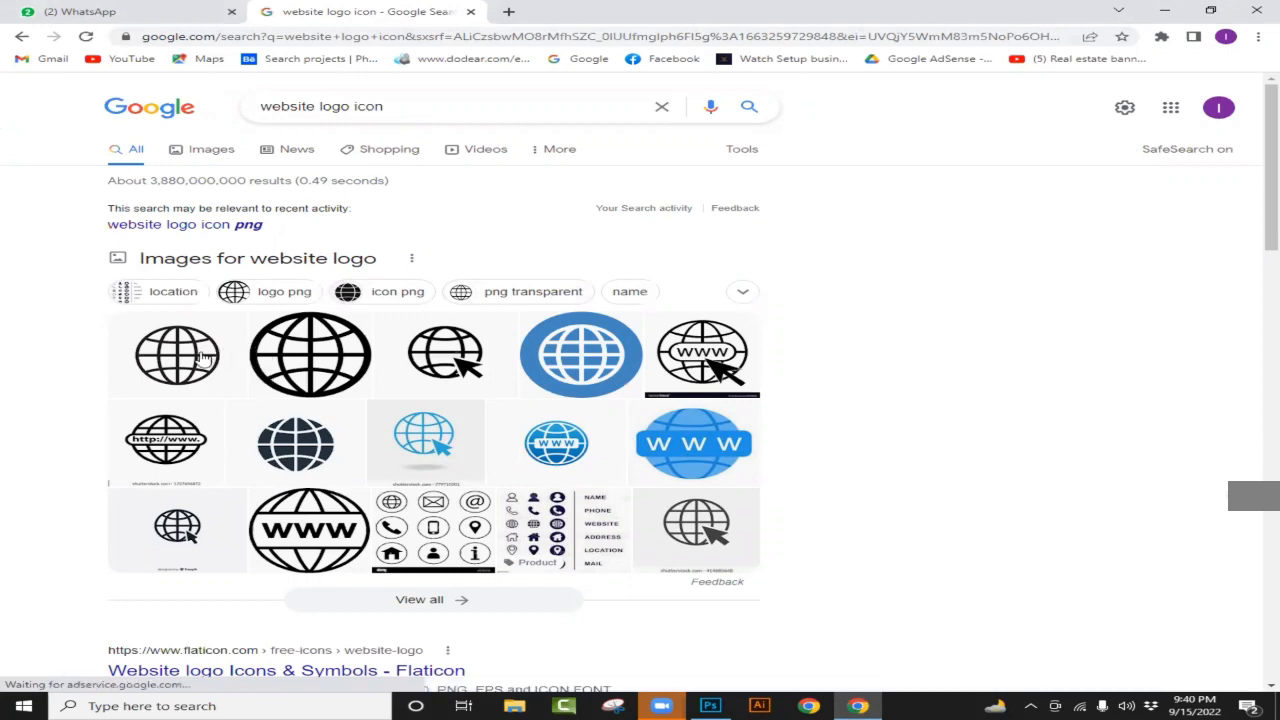
Step: Copy the first globe icon image and return to the Photoshop poster
left_click(204, 358)
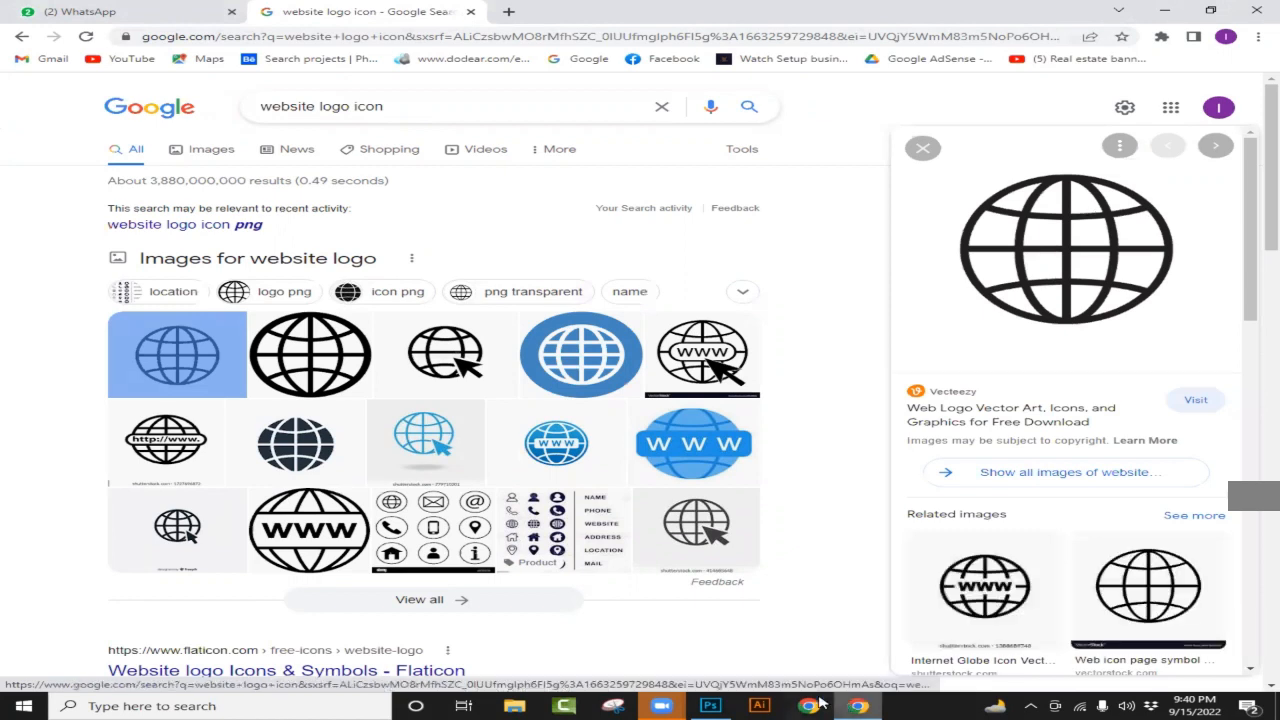
left_click(850, 704)
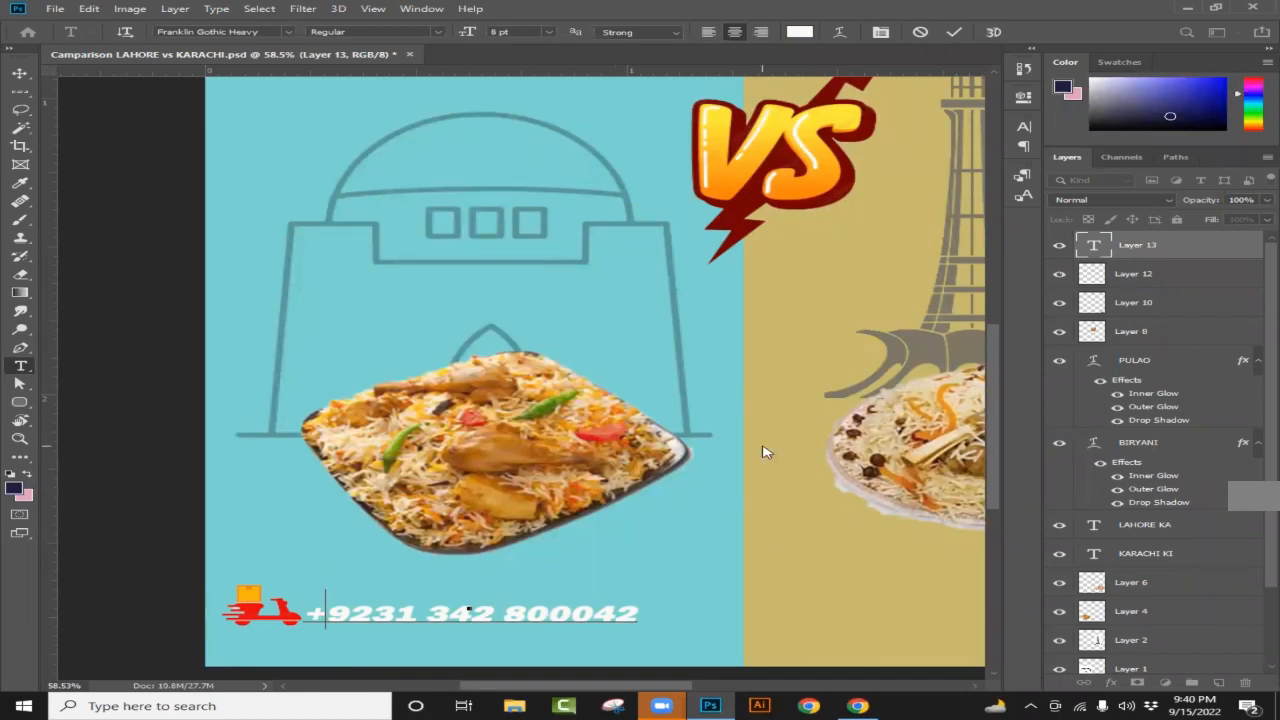
left_click(866, 704)
right_click(1082, 246)
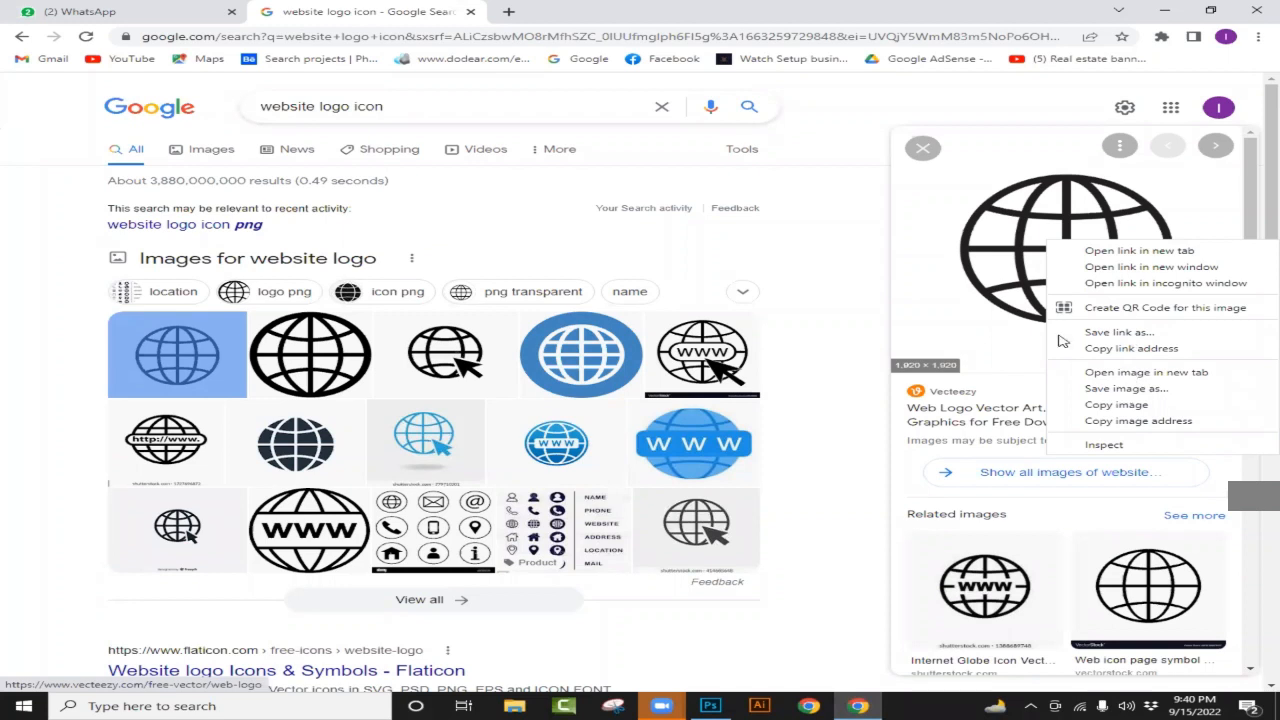
left_click(1130, 406)
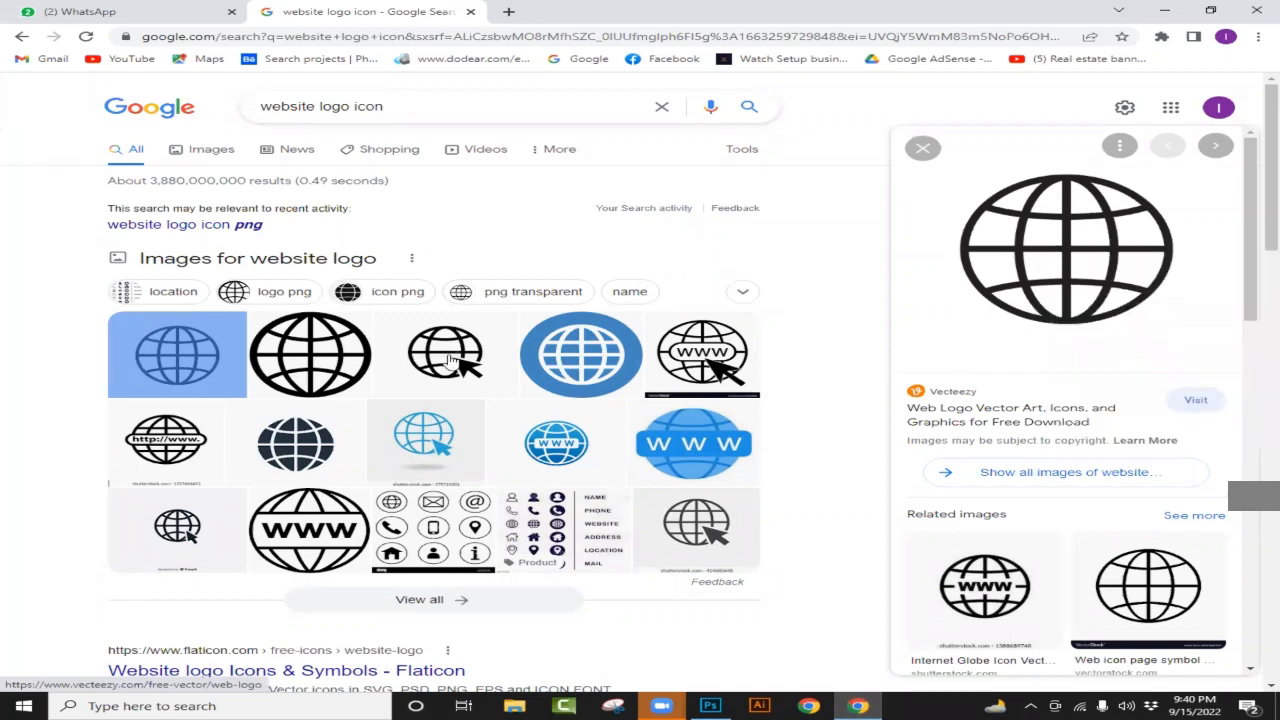
left_click(712, 705)
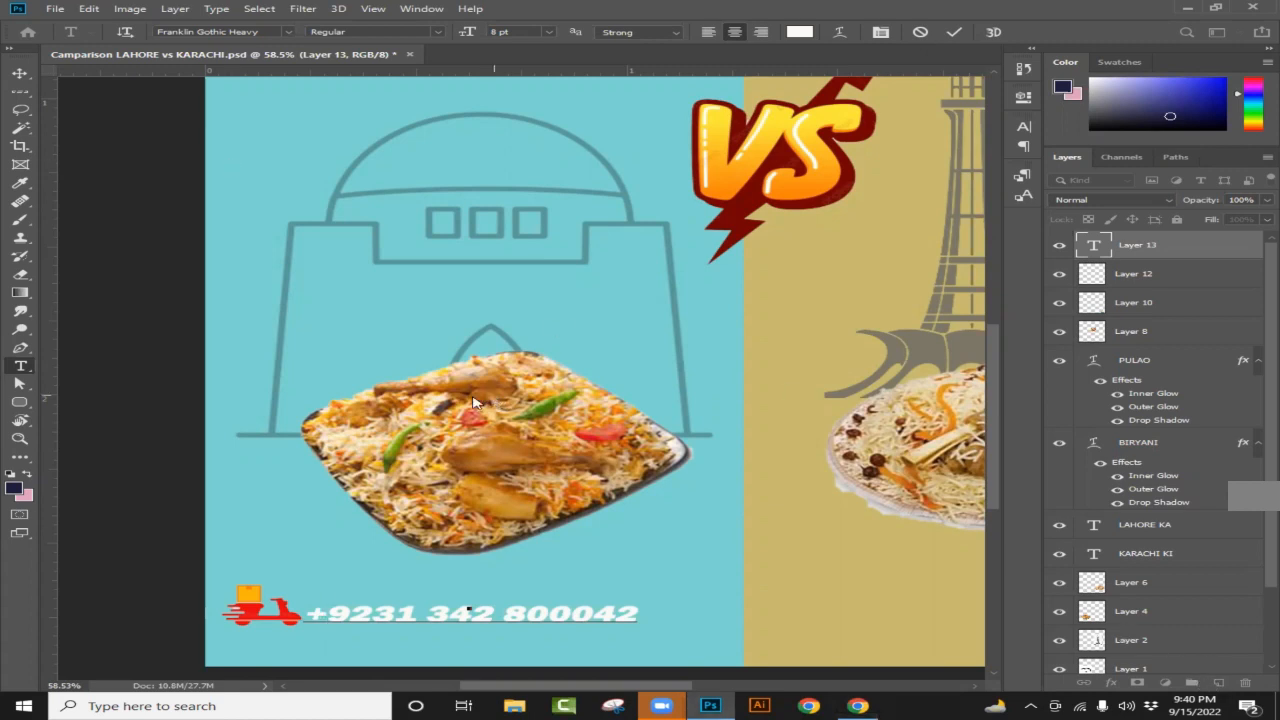
Step: Commit the phone number text and paste the copied globe onto a new layer
key("ctrl+0")
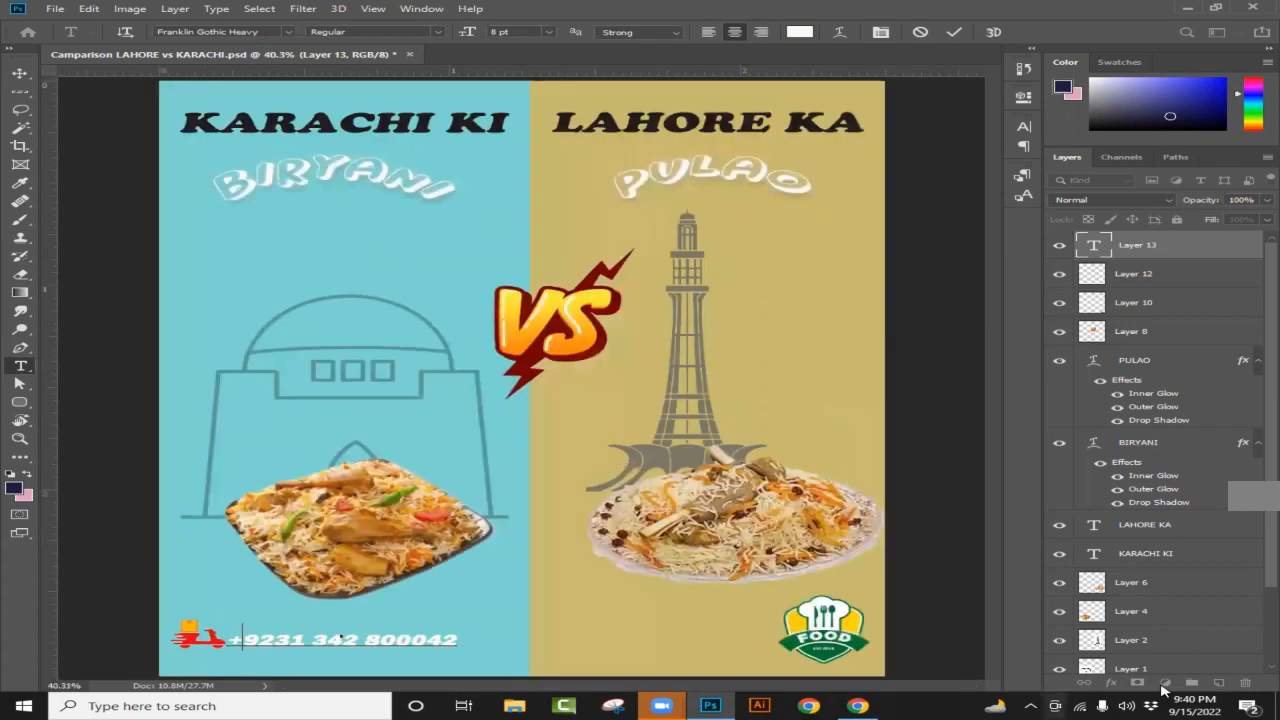
left_click(1219, 683)
left_click(1219, 683)
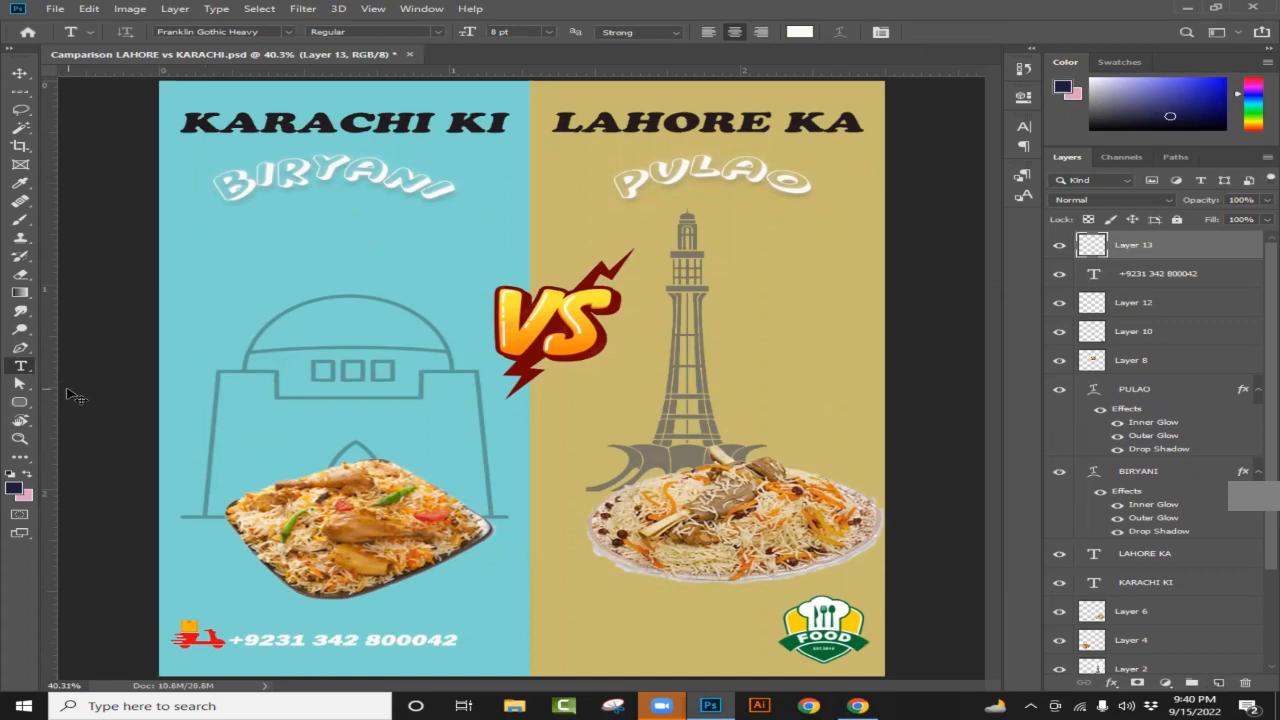
key("ctrl+v")
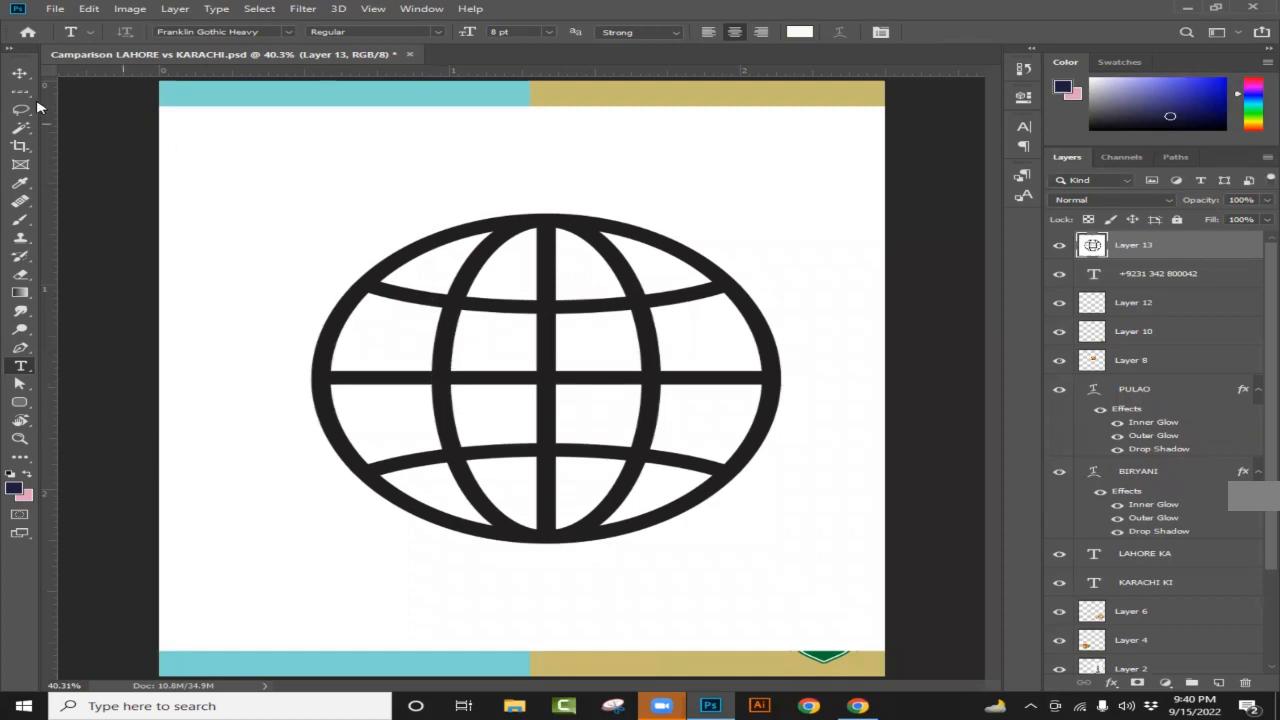
Step: Scale the globe down to about 17.69% and place it over the biryani panel
left_click(20, 75)
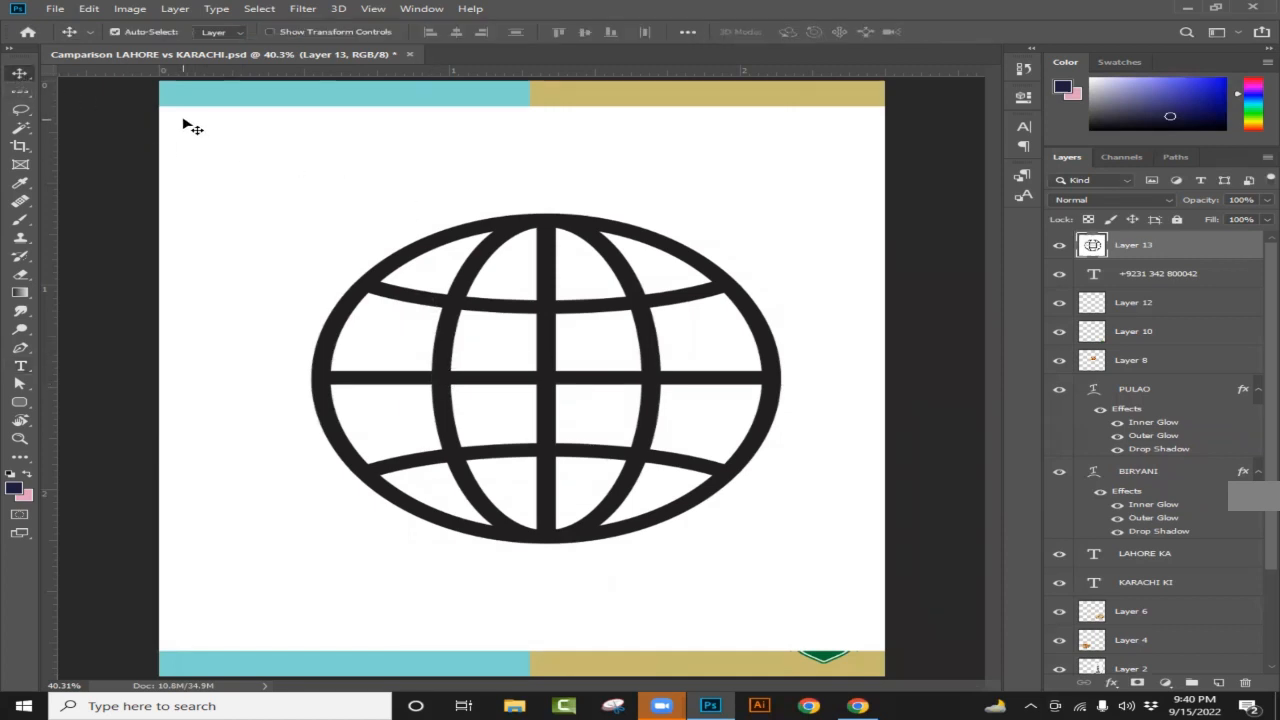
key("ctrl+t")
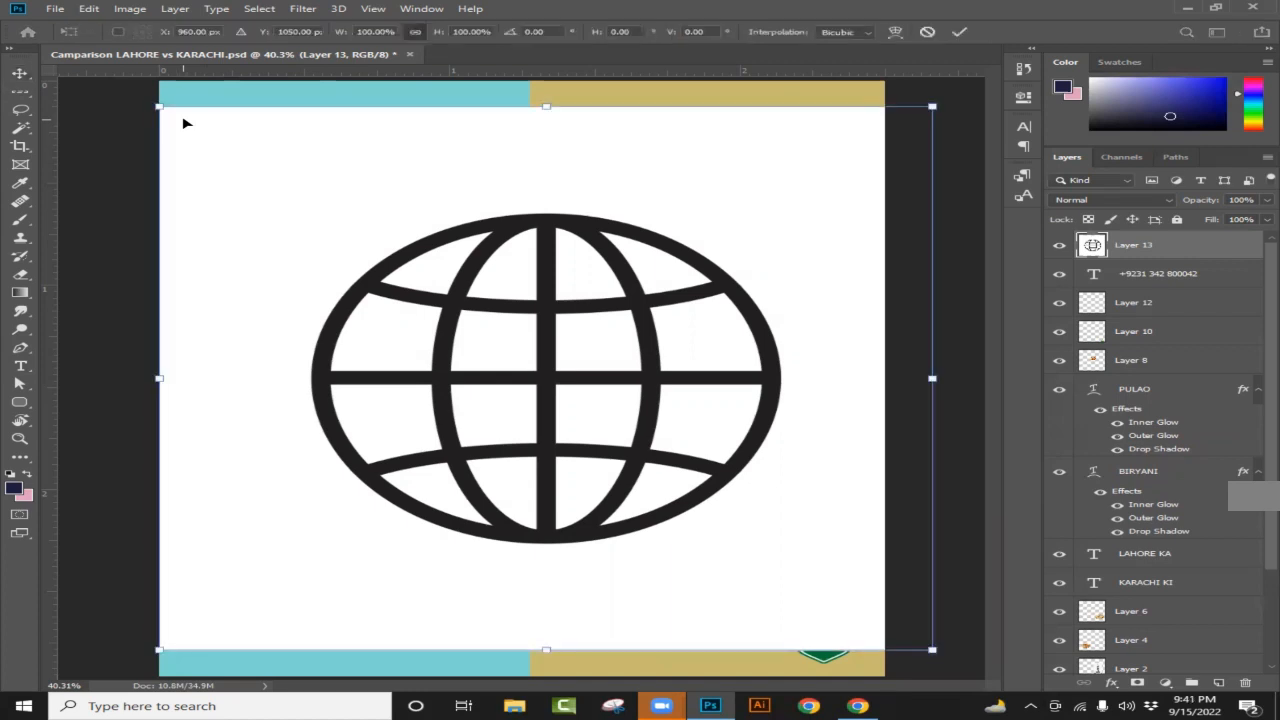
left_click_drag(234, 146, 463, 314)
left_click_drag(479, 372, 378, 444)
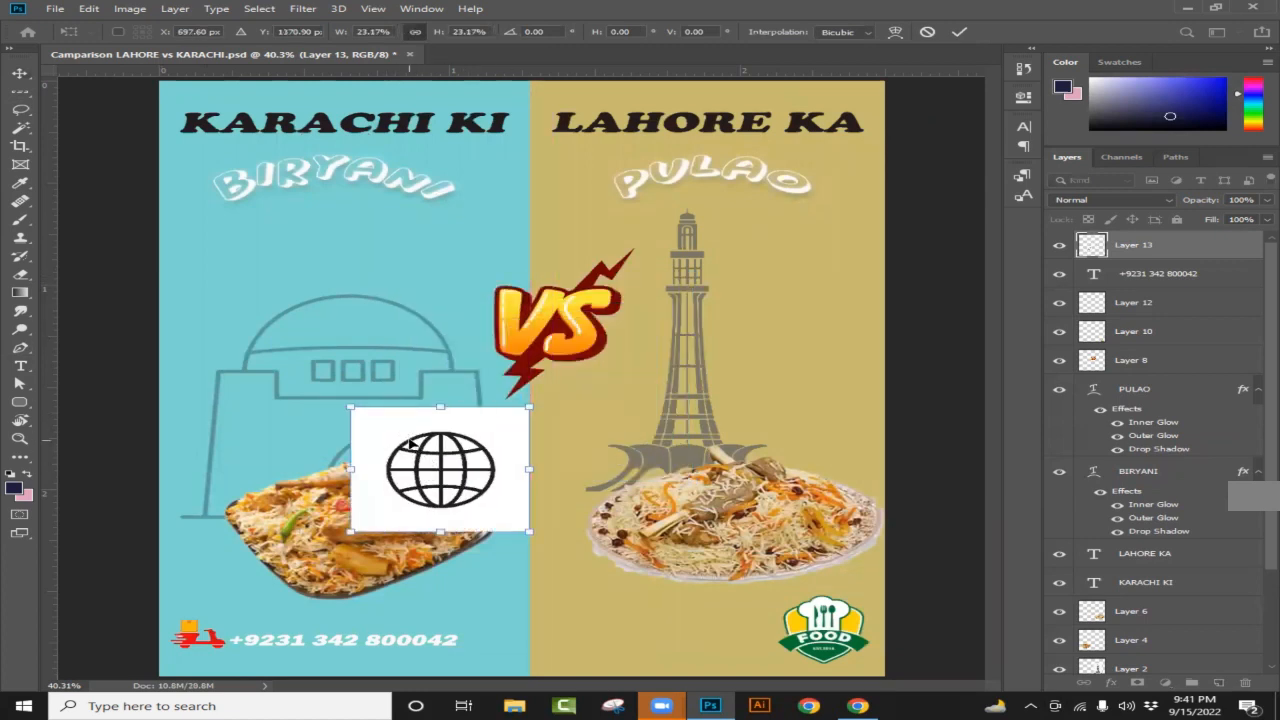
left_click_drag(351, 408, 376, 423)
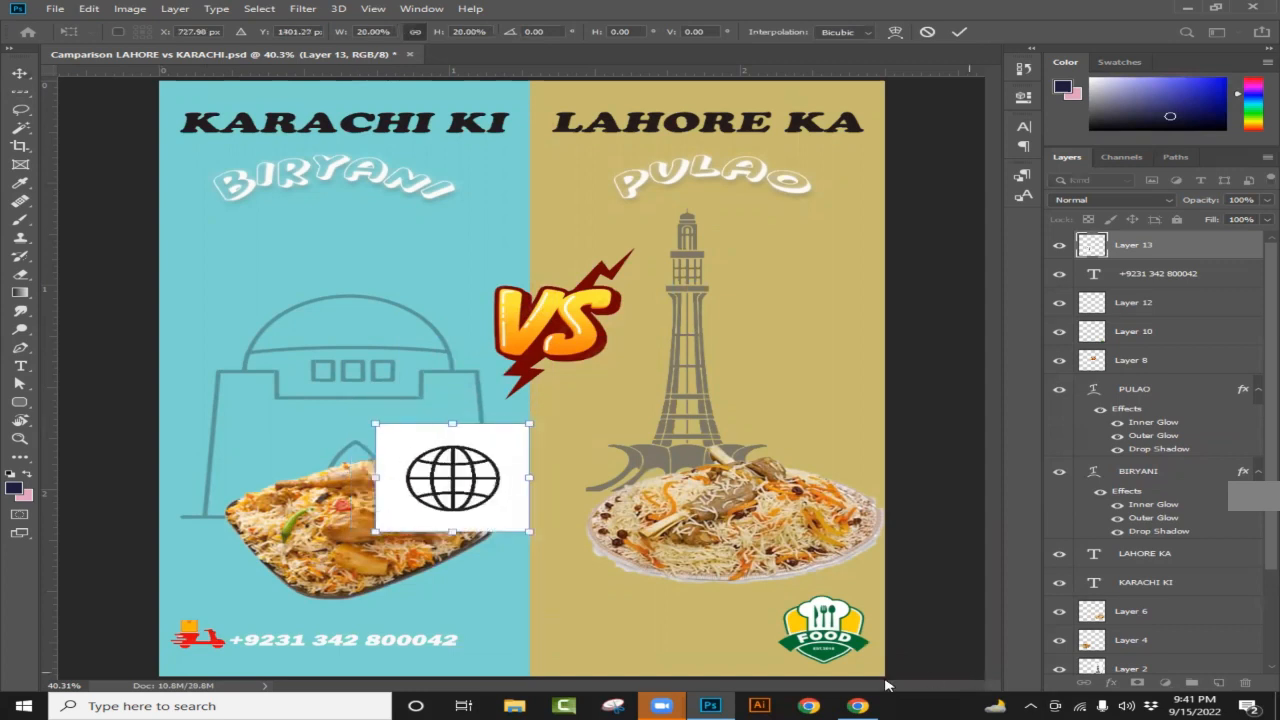
scroll(524, 585, "up", 2)
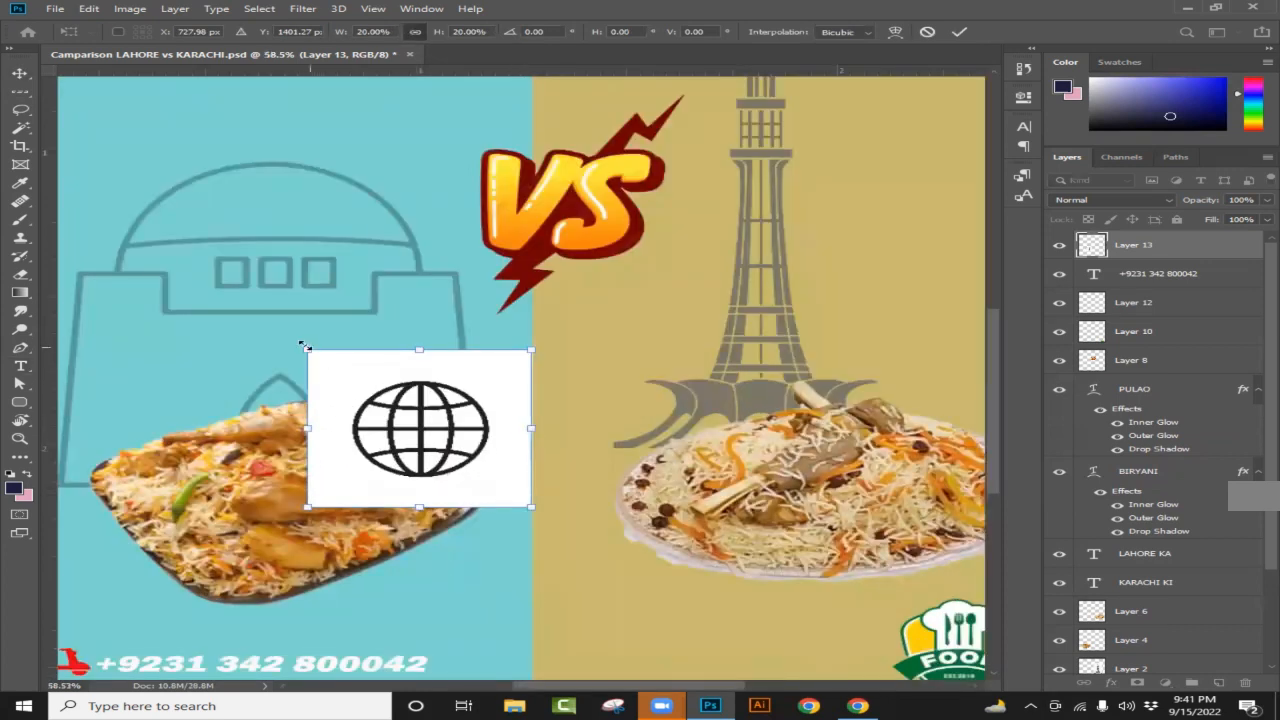
left_click_drag(337, 360, 363, 377)
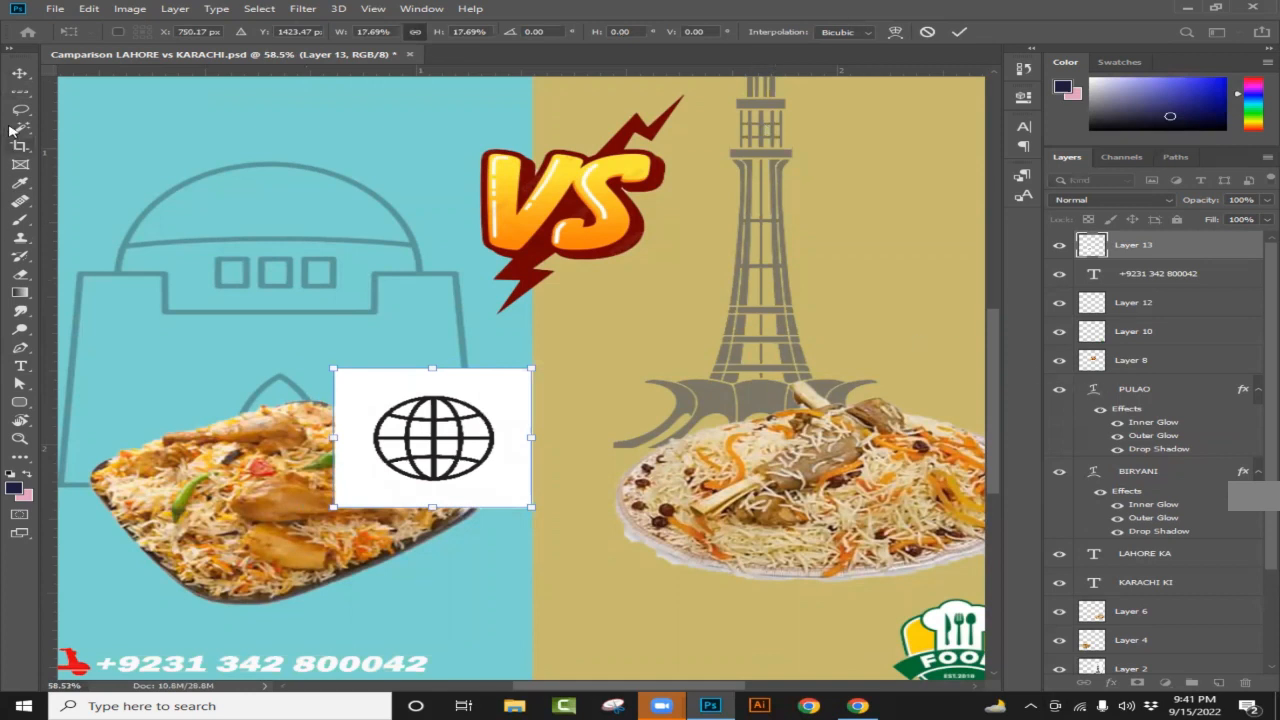
left_click(19, 128)
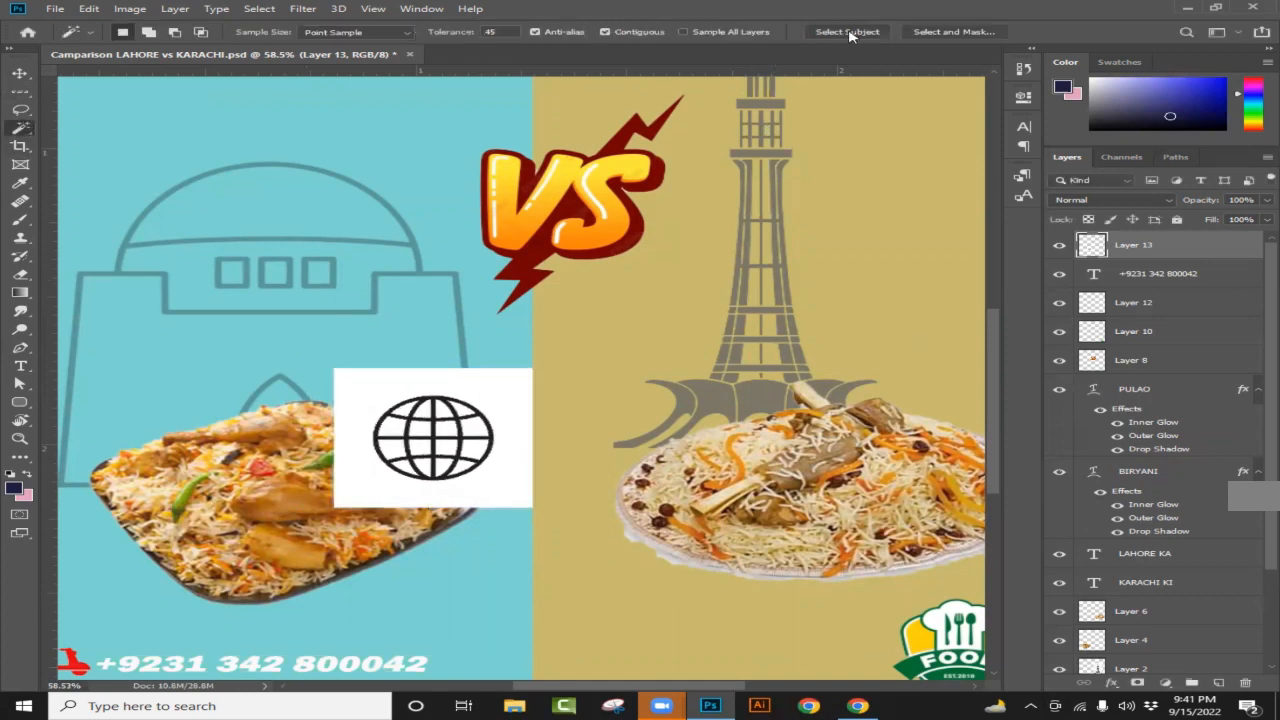
Step: Select the globe as the subject and copy it onto a new layer
left_click(848, 33)
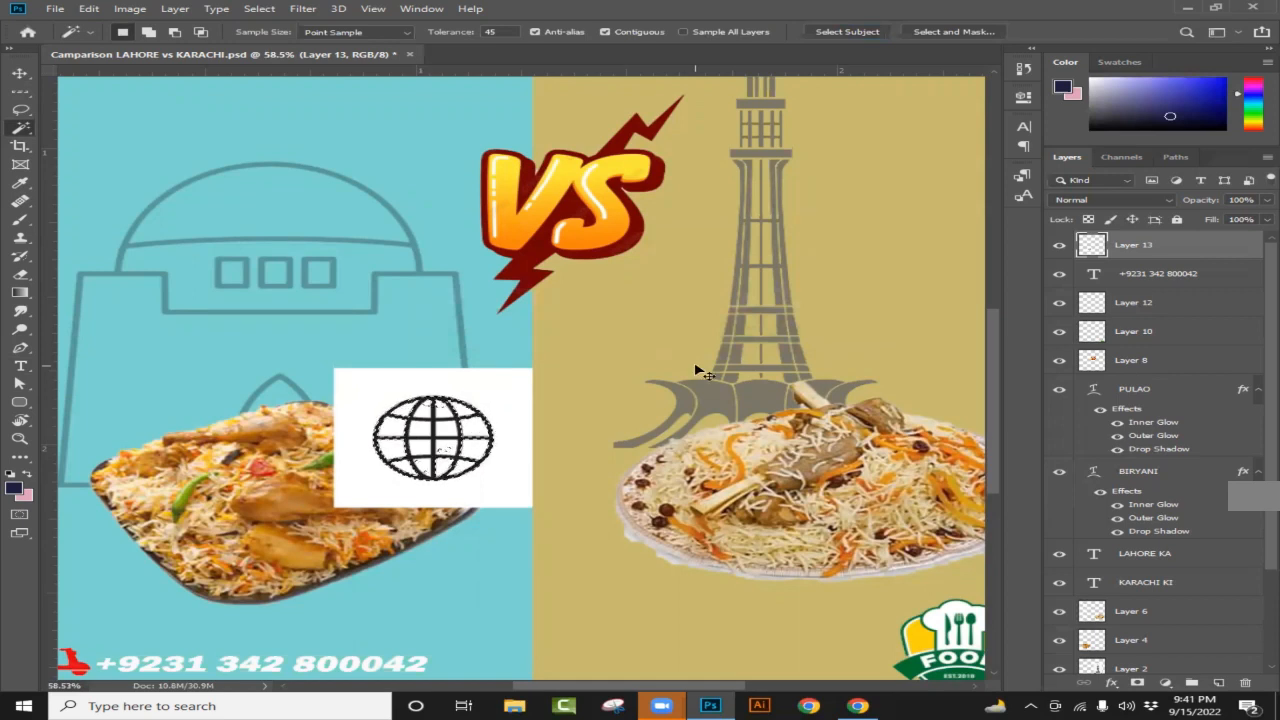
key("ctrl+j")
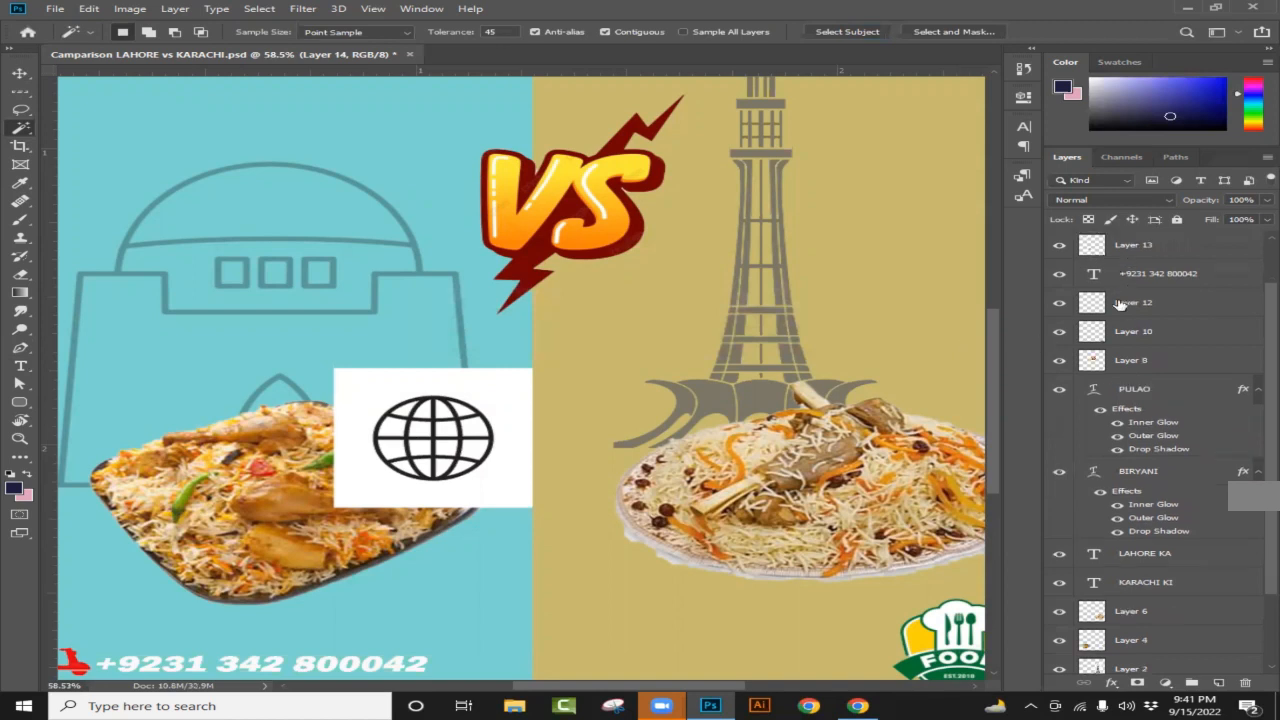
left_click(1059, 274)
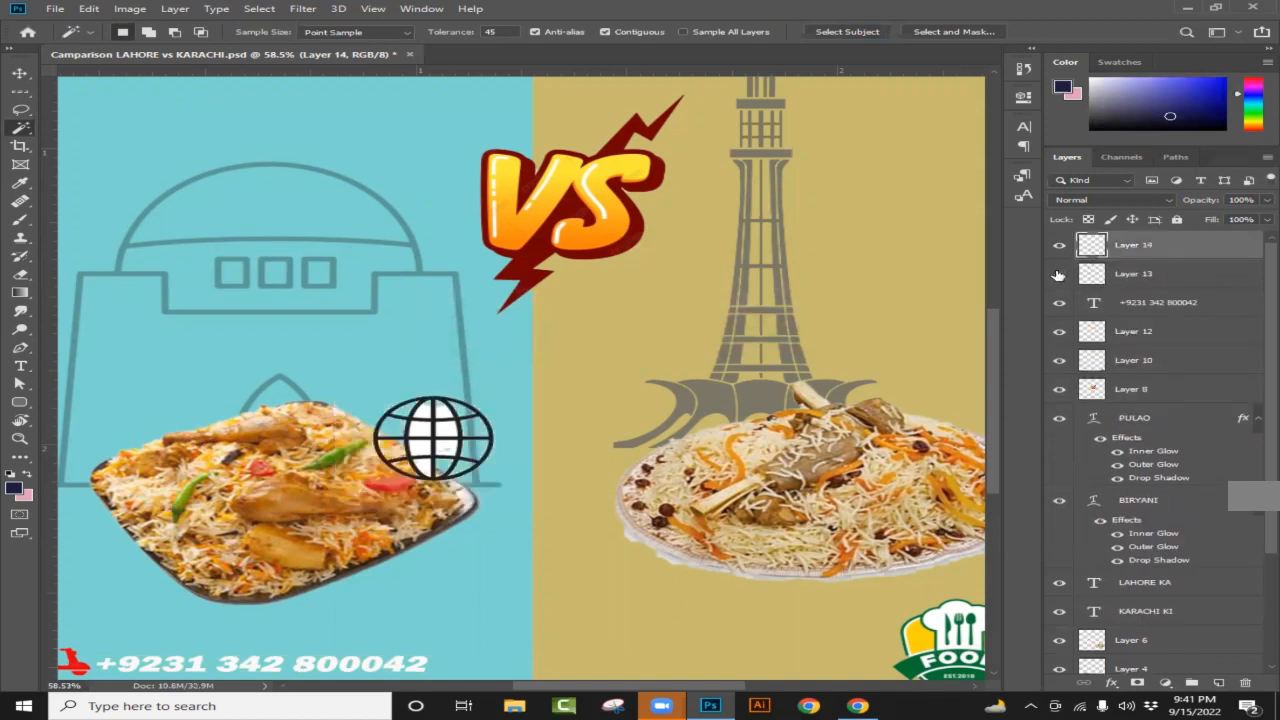
left_click(1058, 274)
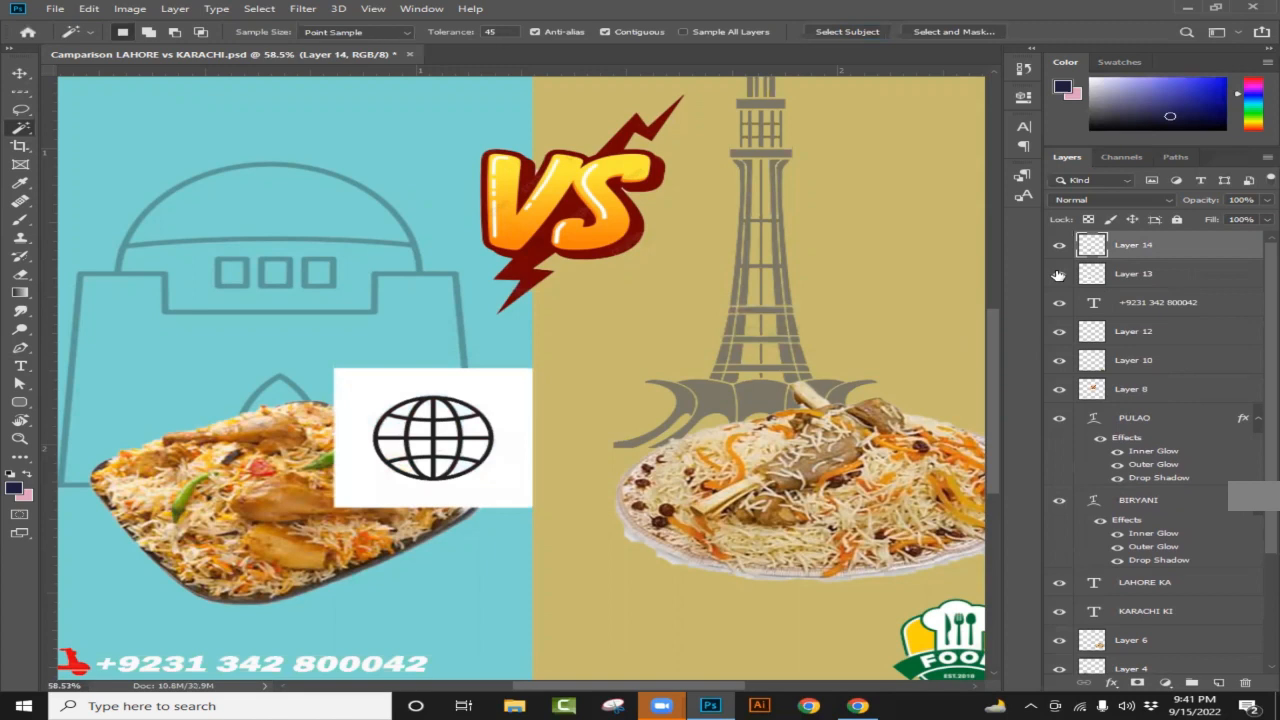
scroll(316, 490, "up", 3)
scroll(573, 422, "up", 3)
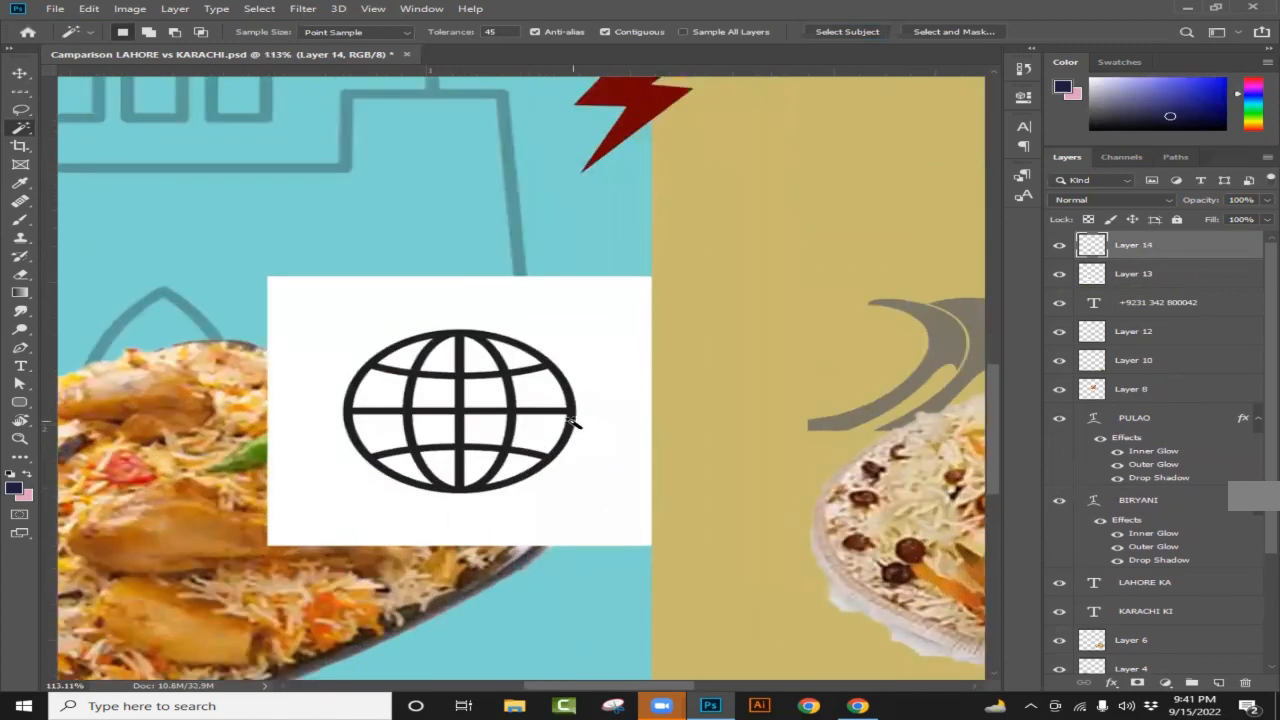
left_click(1058, 275)
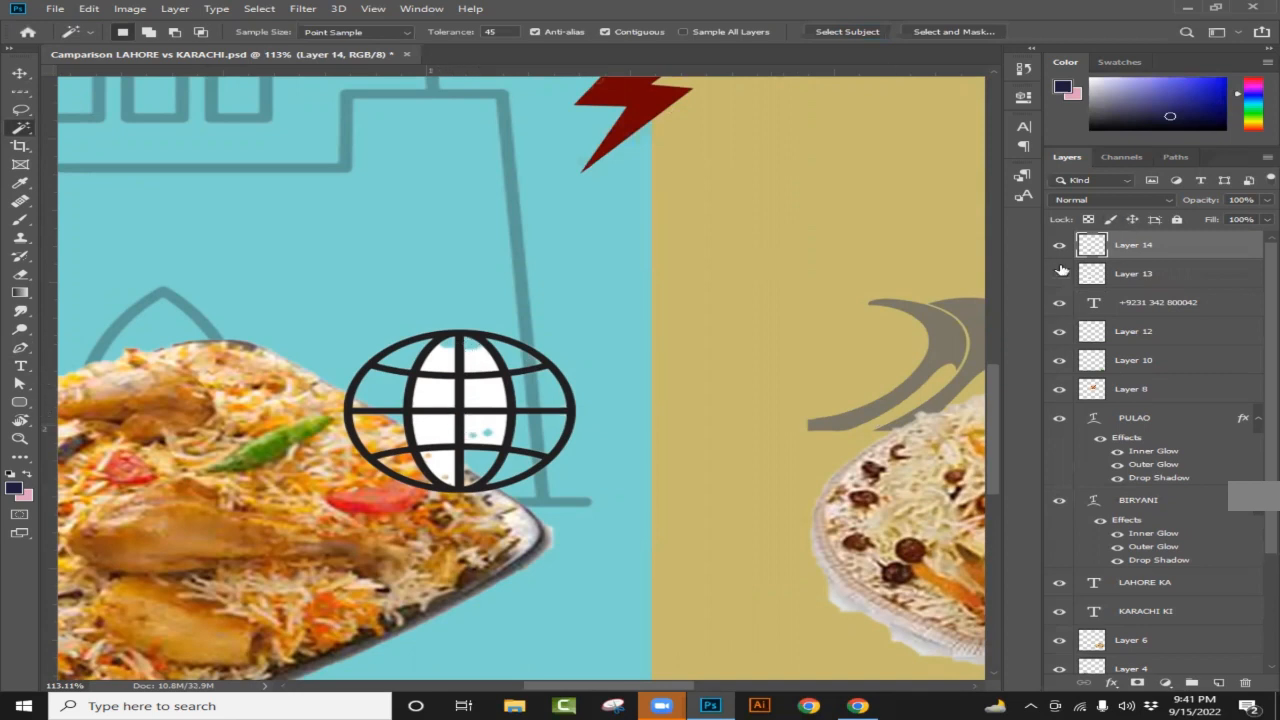
left_click(1060, 277)
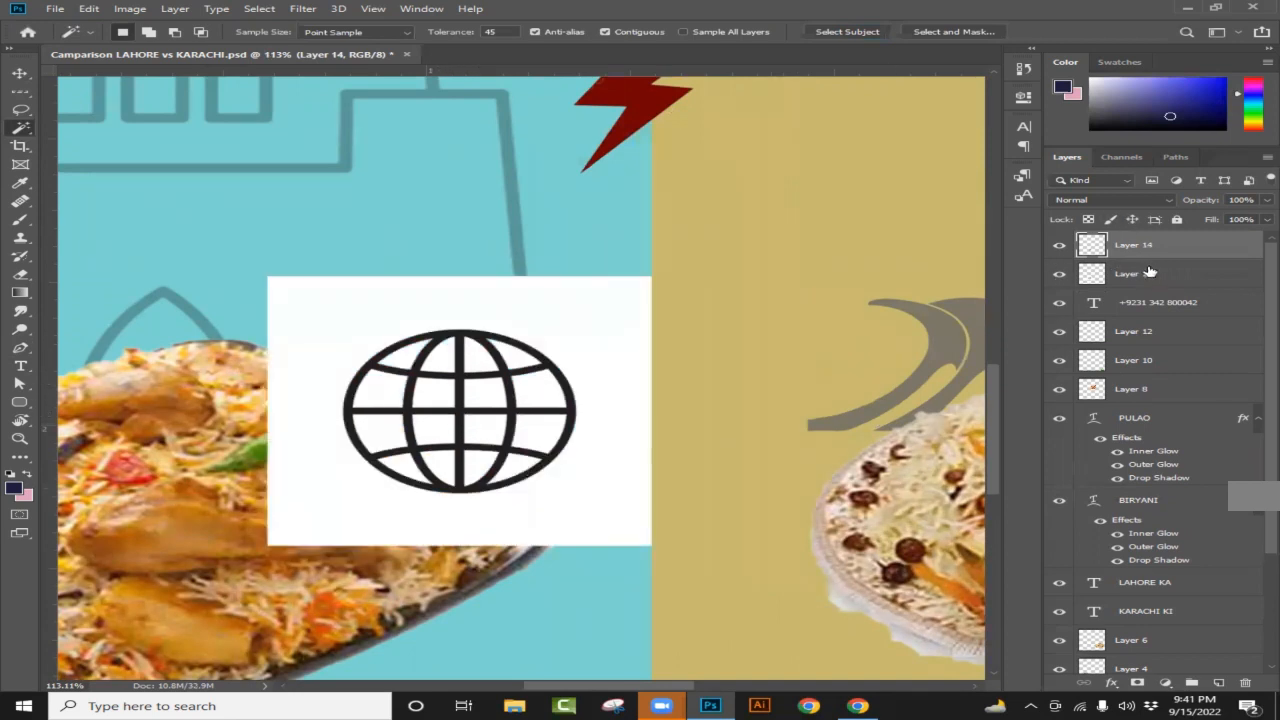
Step: Delete the extra Layer 14 copy, keeping the white-backed globe on Layer 13
left_click(1094, 280)
left_click(1059, 275)
left_click(1059, 275)
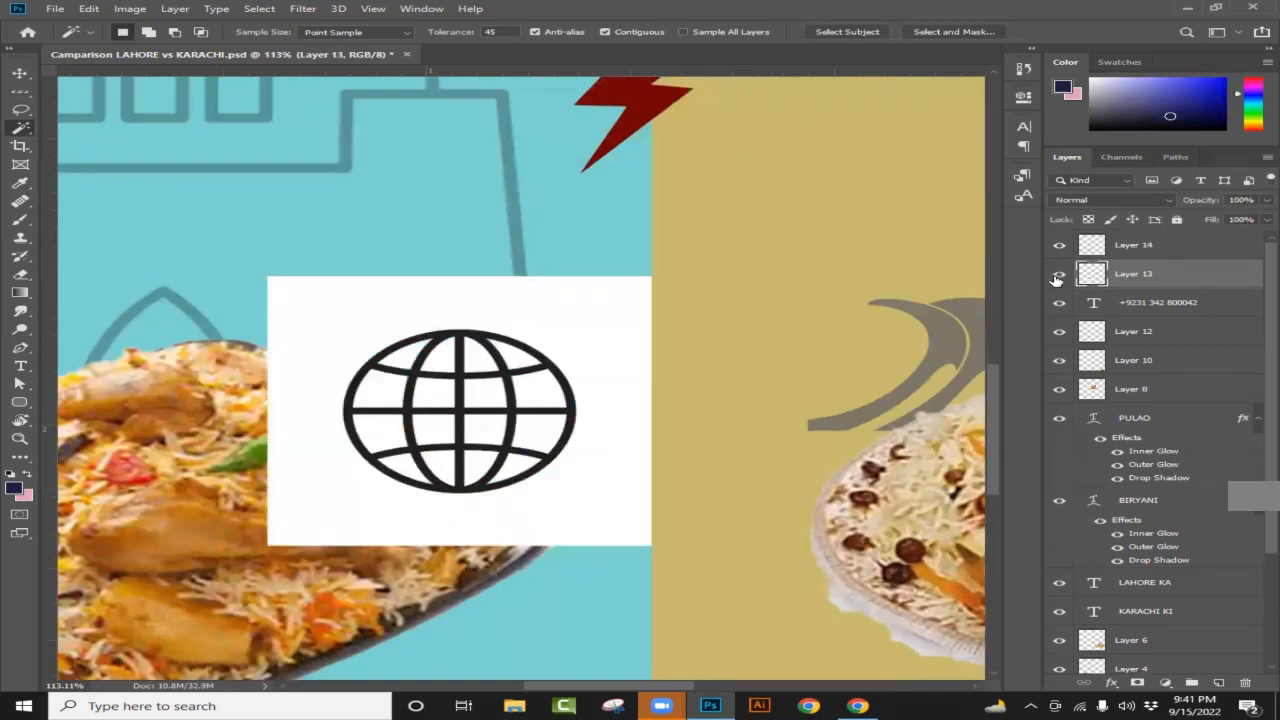
left_click_drag(1152, 276, 1247, 684)
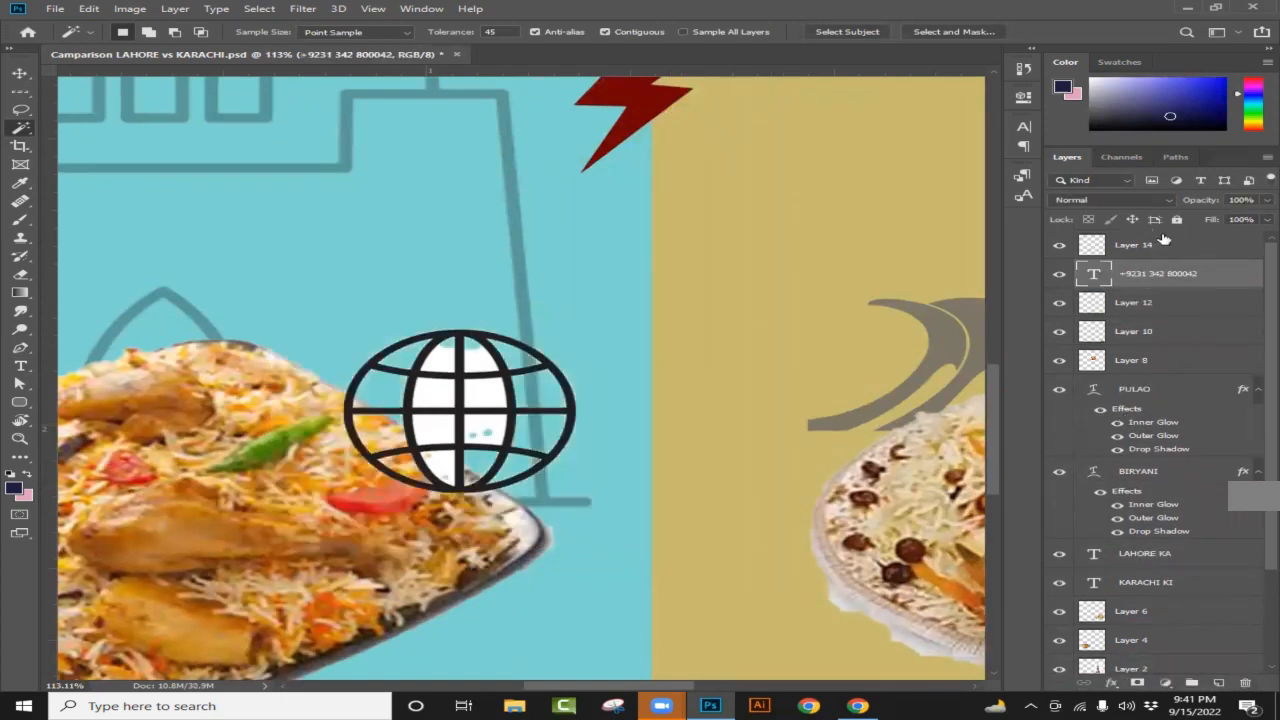
left_click(1159, 244)
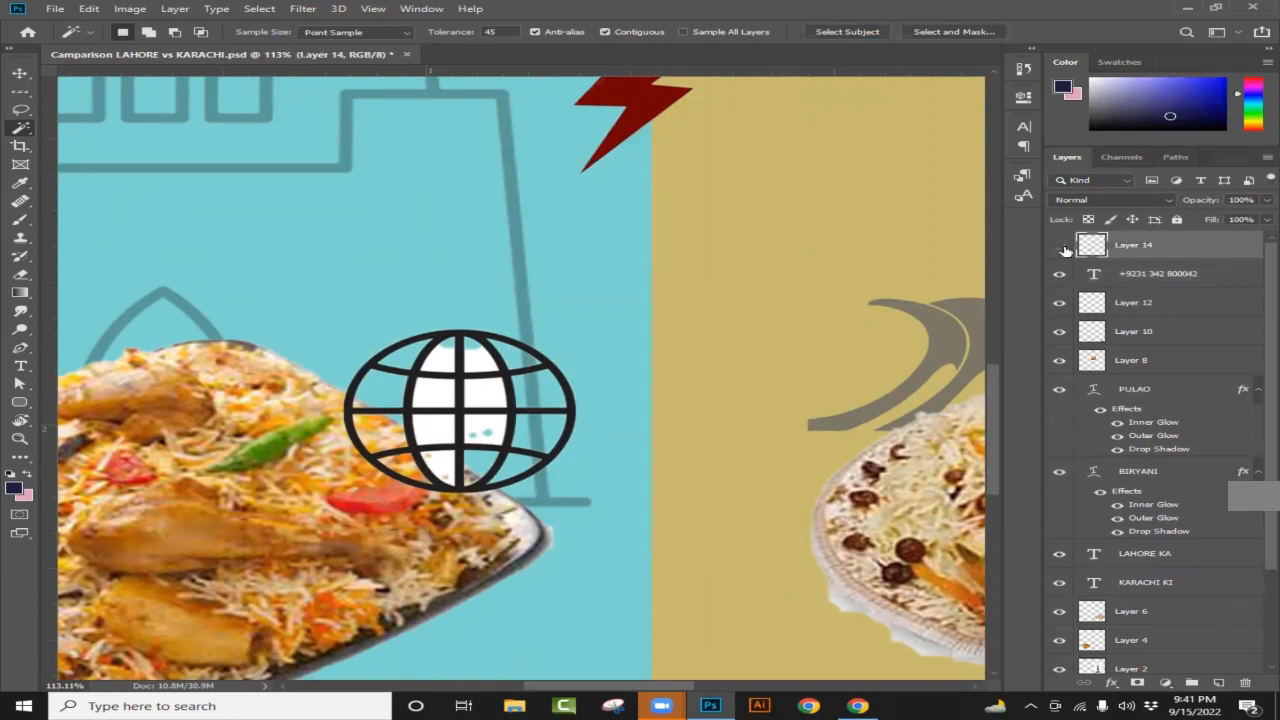
left_click(1060, 246)
left_click(1061, 247)
left_click(1060, 246)
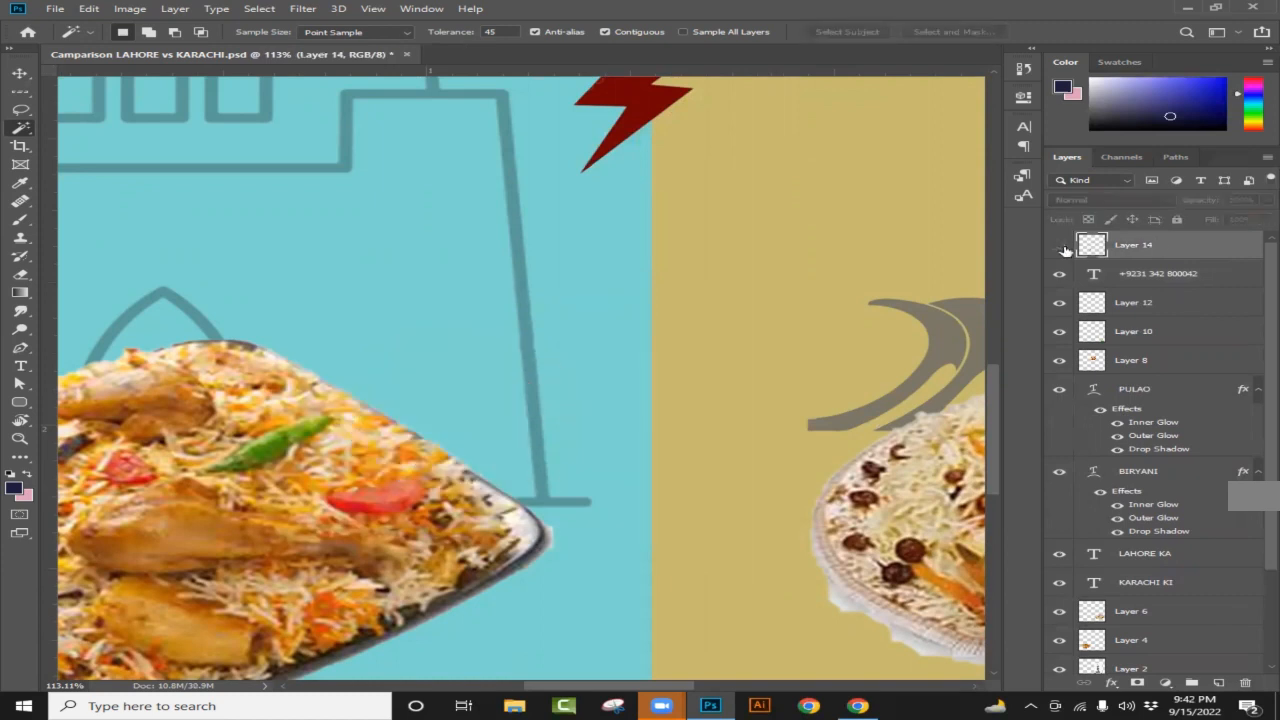
left_click(1064, 249)
key("ctrl+z")
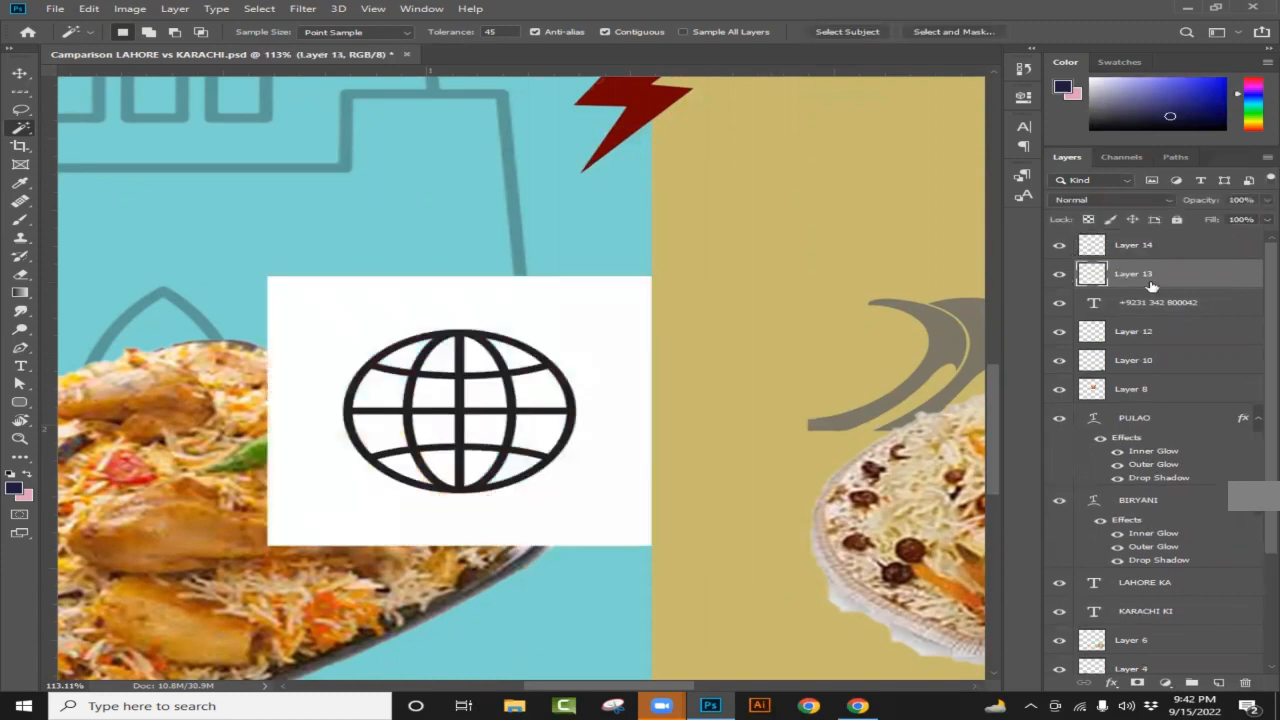
left_click(1181, 248)
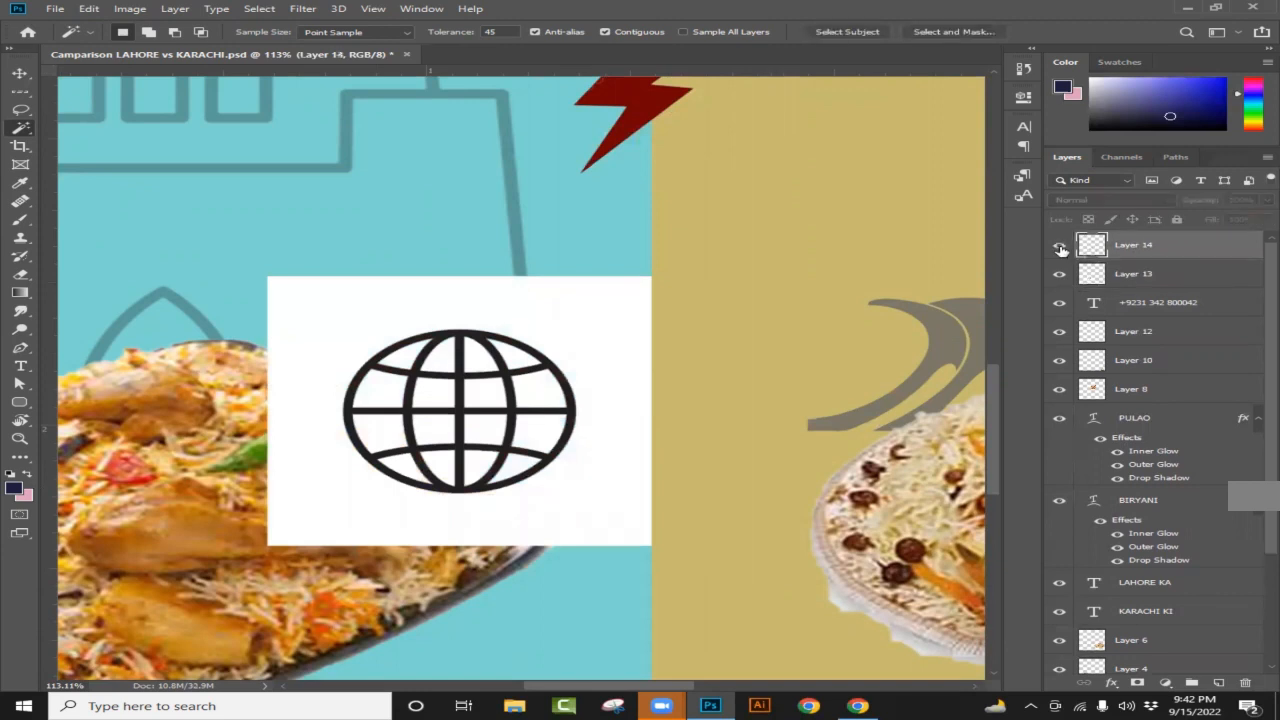
left_click_drag(1189, 250, 1247, 683)
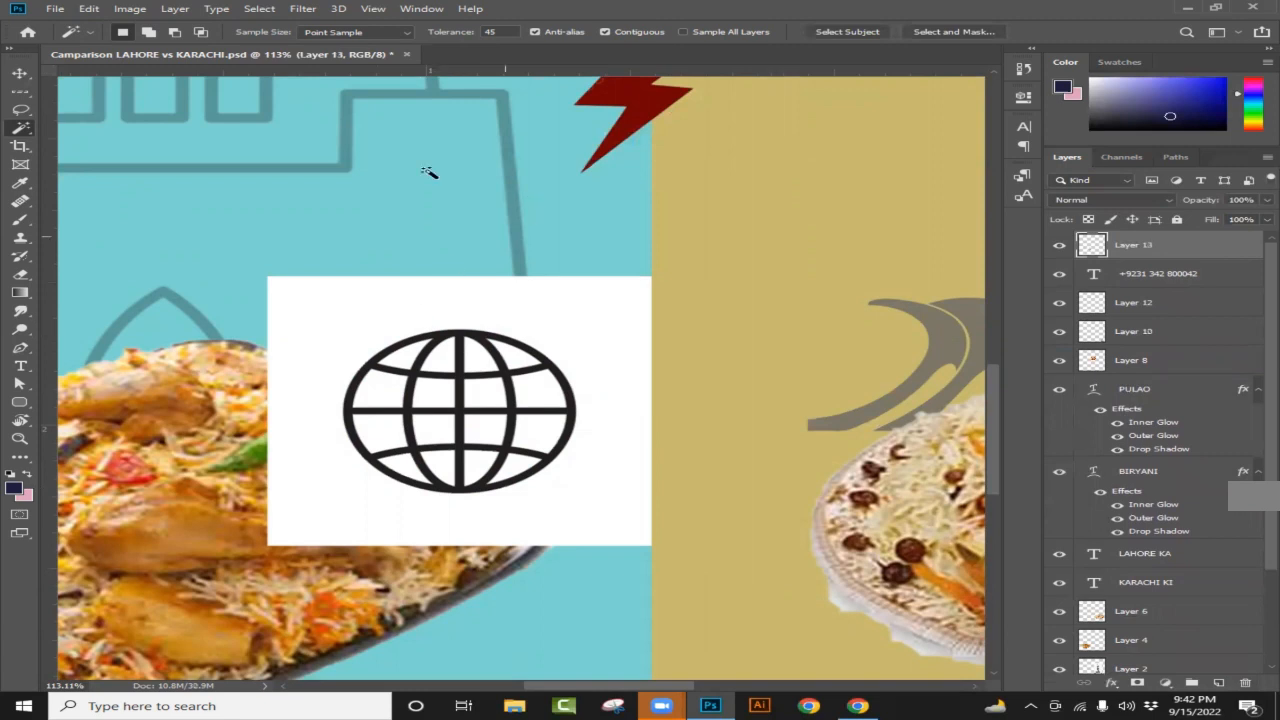
Step: Select the black globe strokes with the Magic Wand
right_click(20, 128)
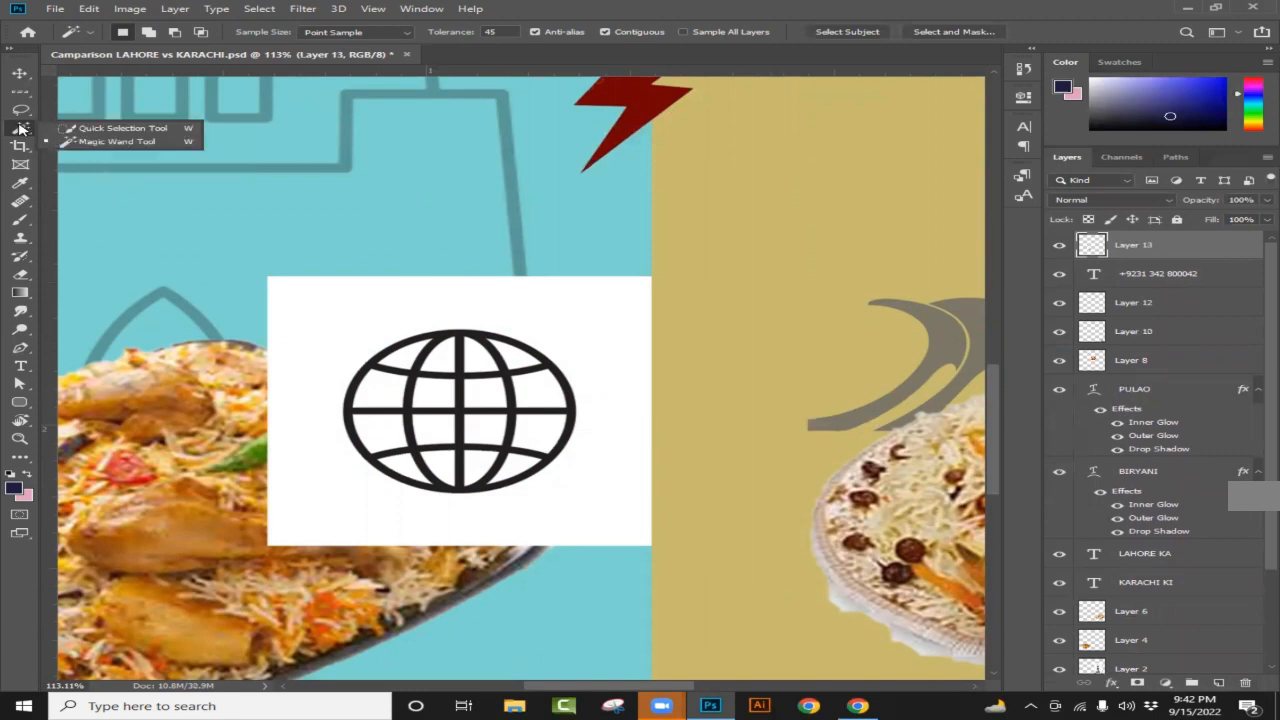
left_click(140, 143)
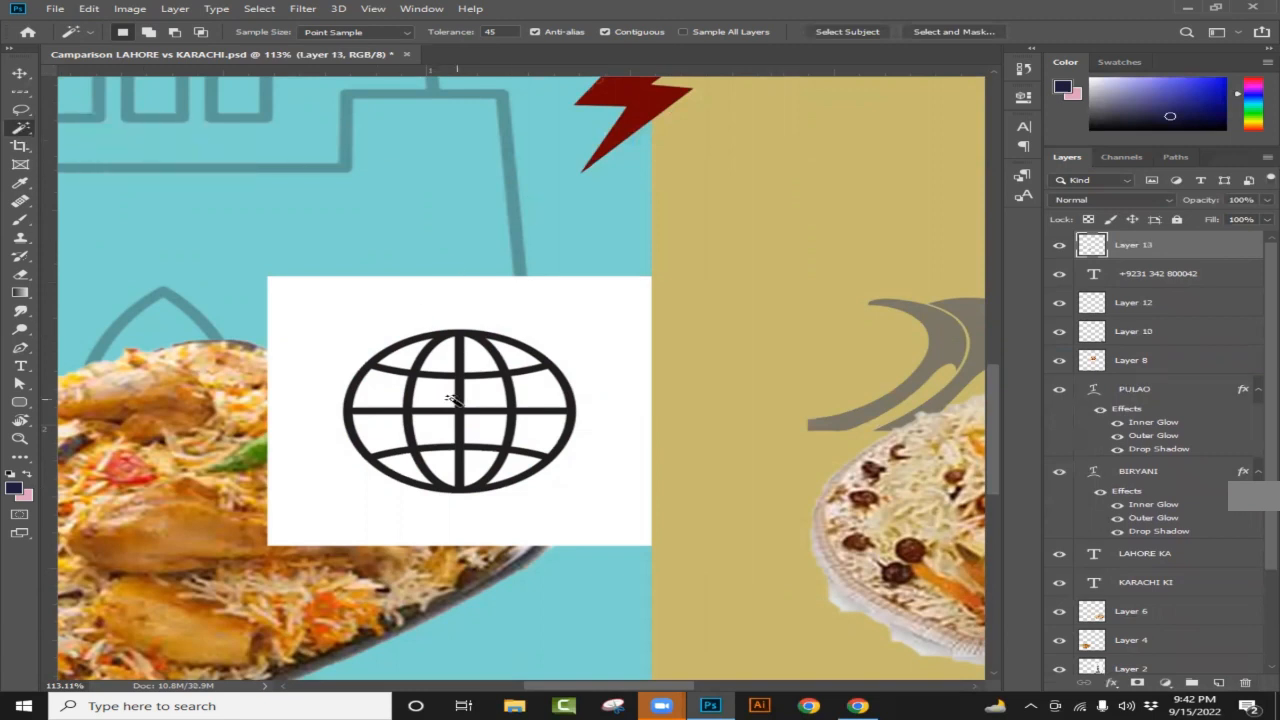
scroll(477, 446, "up", 2)
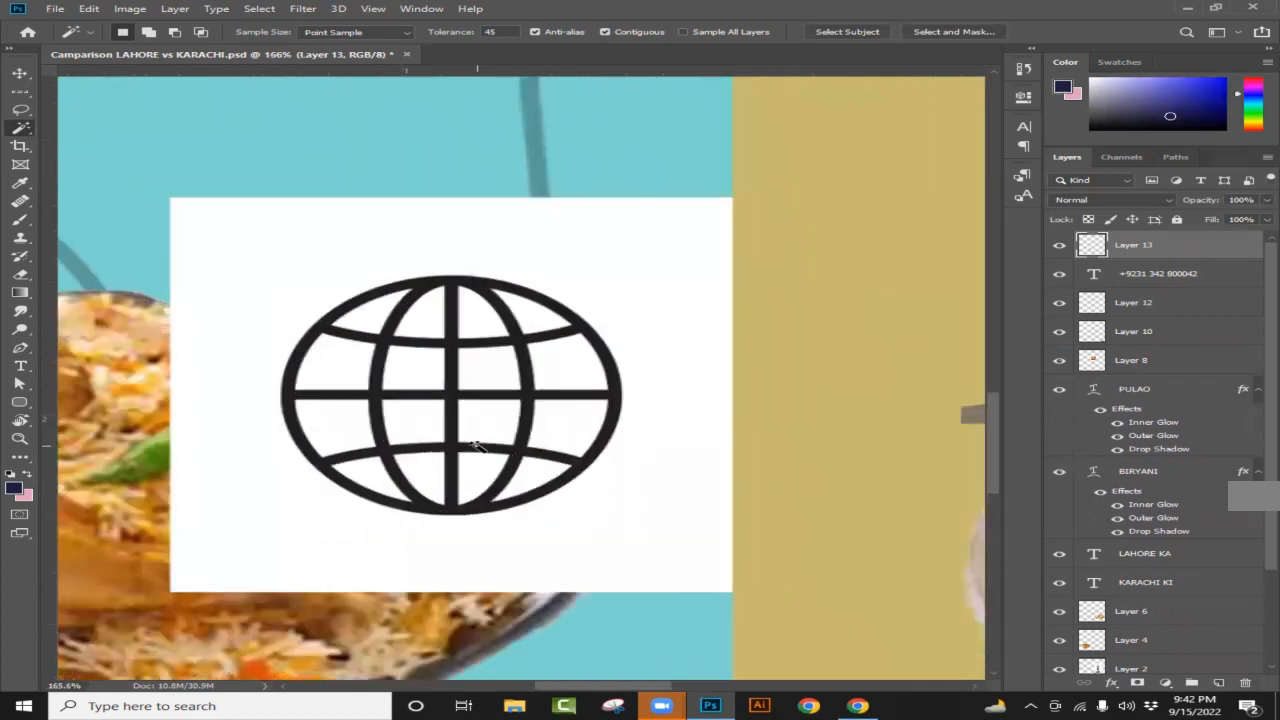
left_click(294, 401)
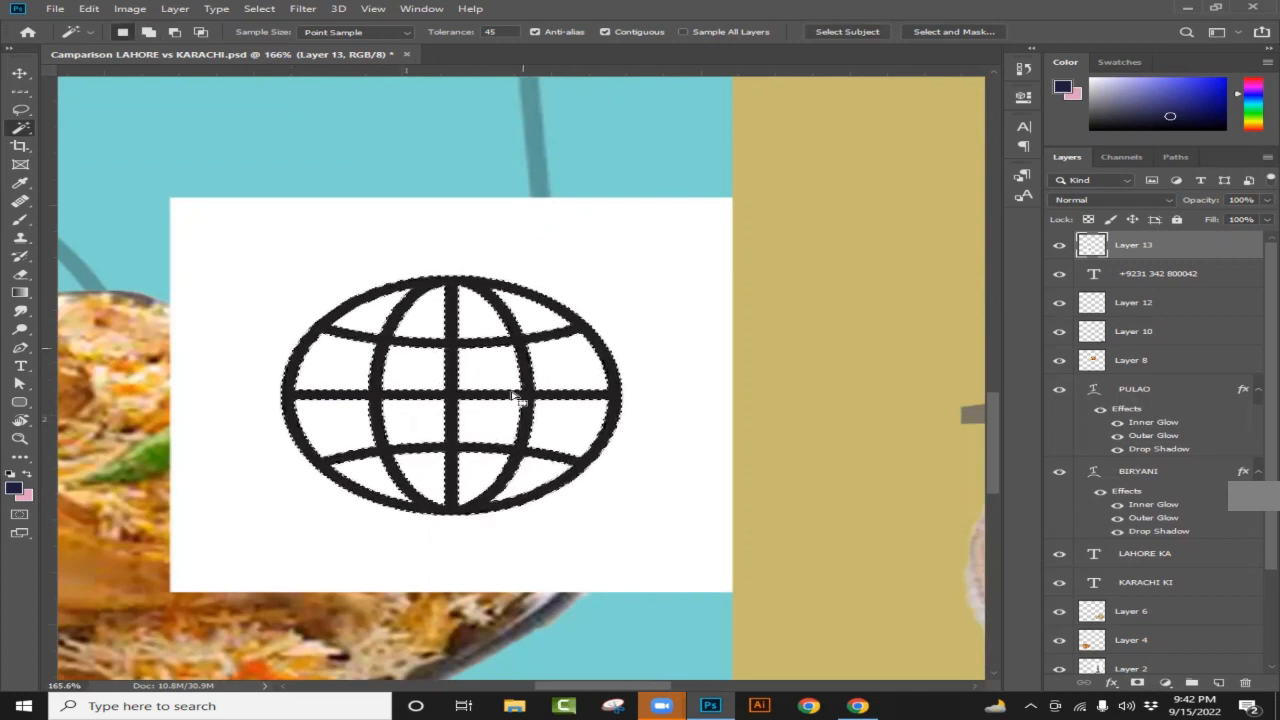
scroll(553, 443, "up", 2)
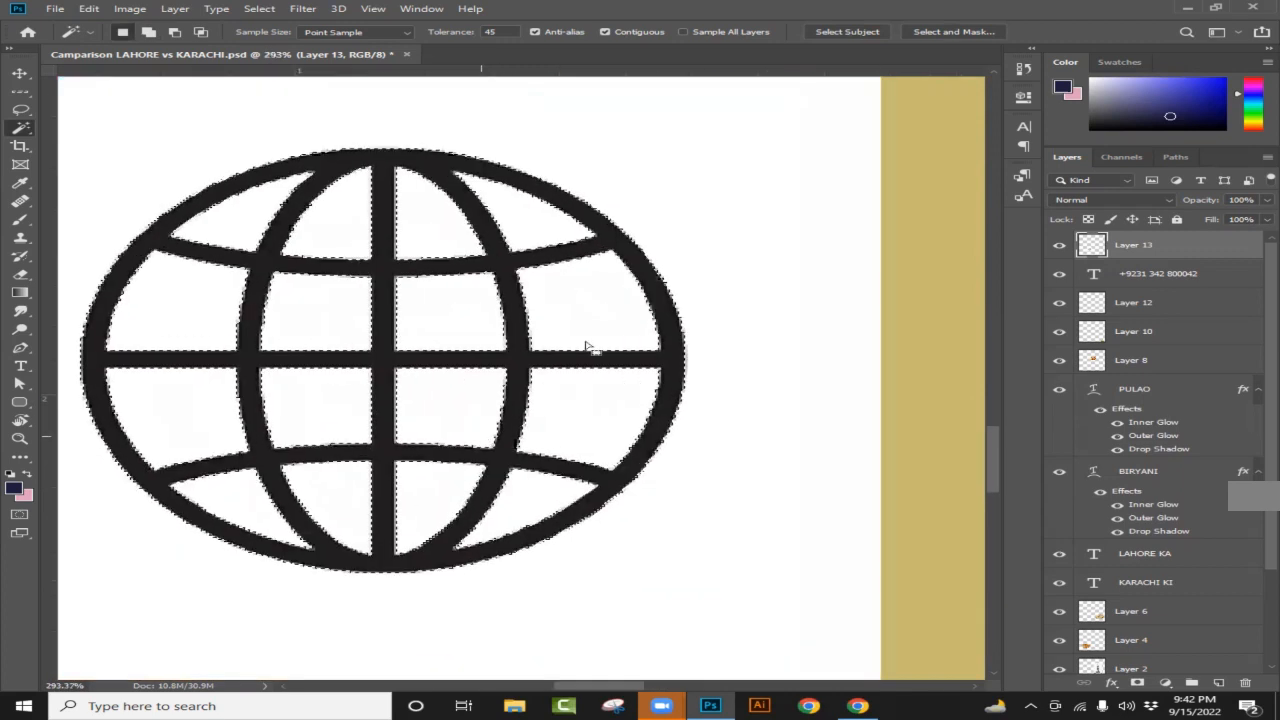
scroll(586, 349, "up", 2)
Step: Copy the globe strokes onto new Layer 14 and compare it against Layer 13
key("ctrl+j")
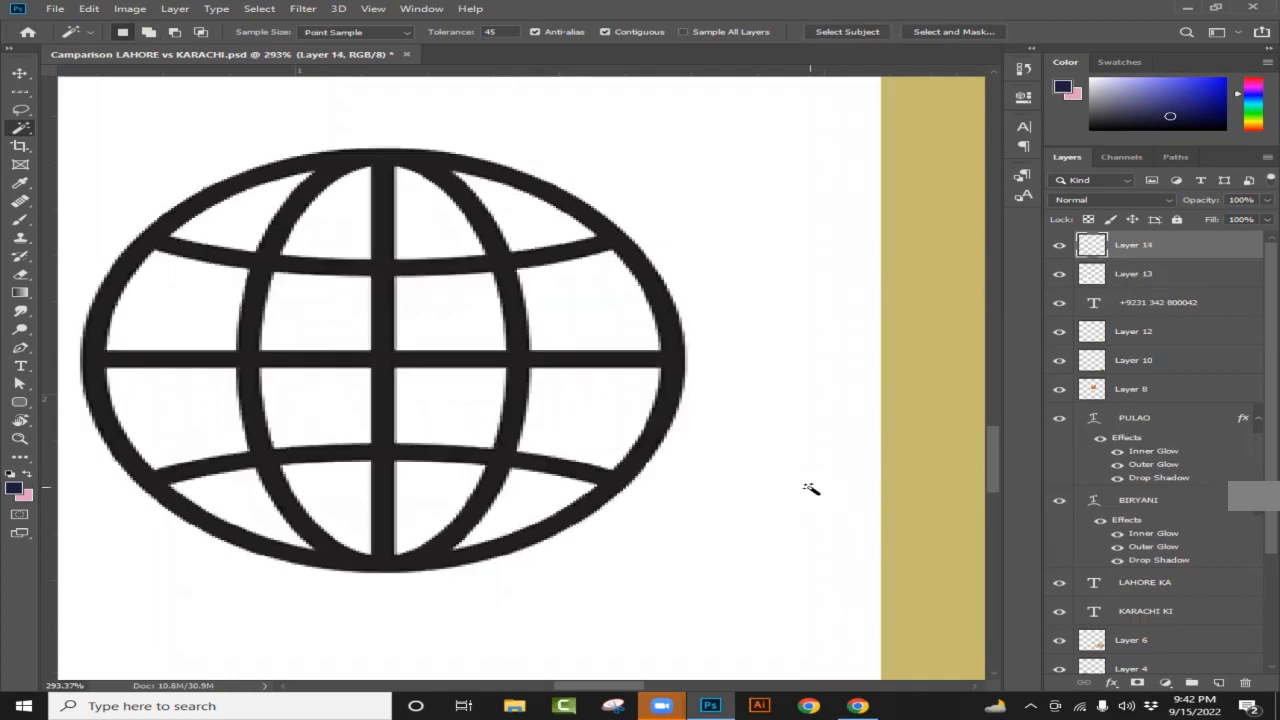
left_click(1060, 277)
scroll(717, 397, "down", 1)
scroll(753, 374, "down", 1)
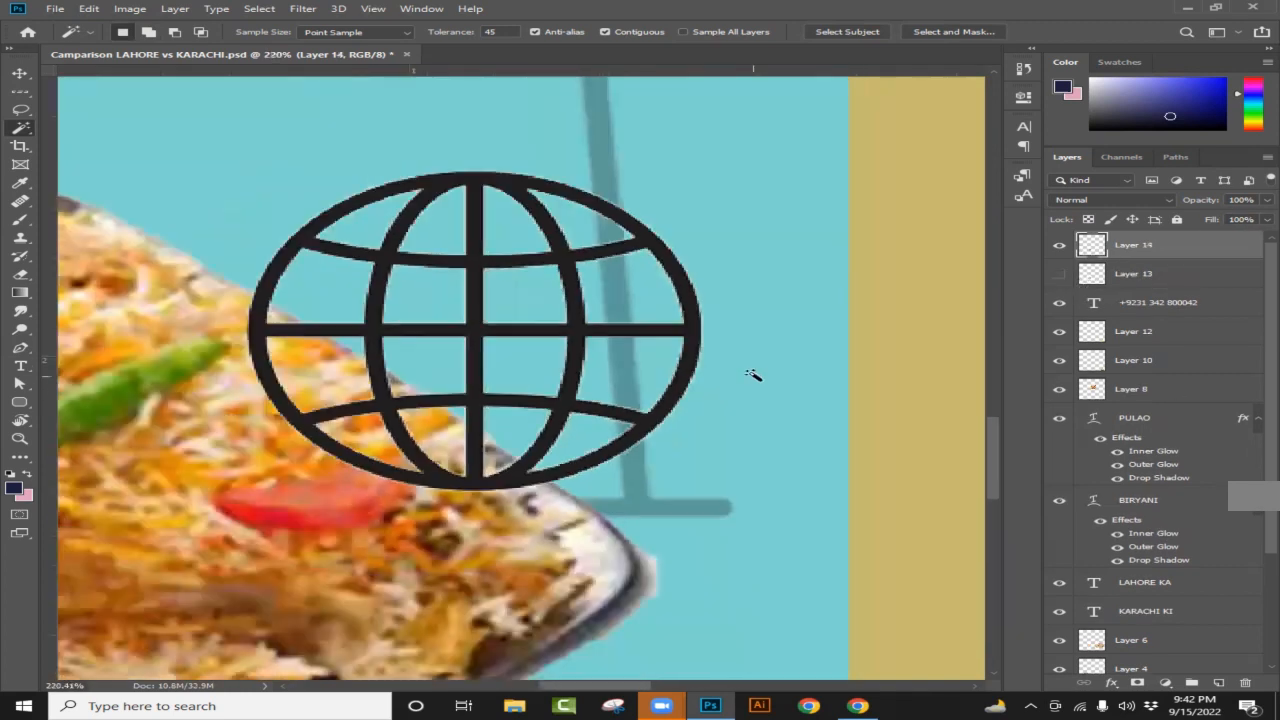
scroll(753, 374, "down", 1)
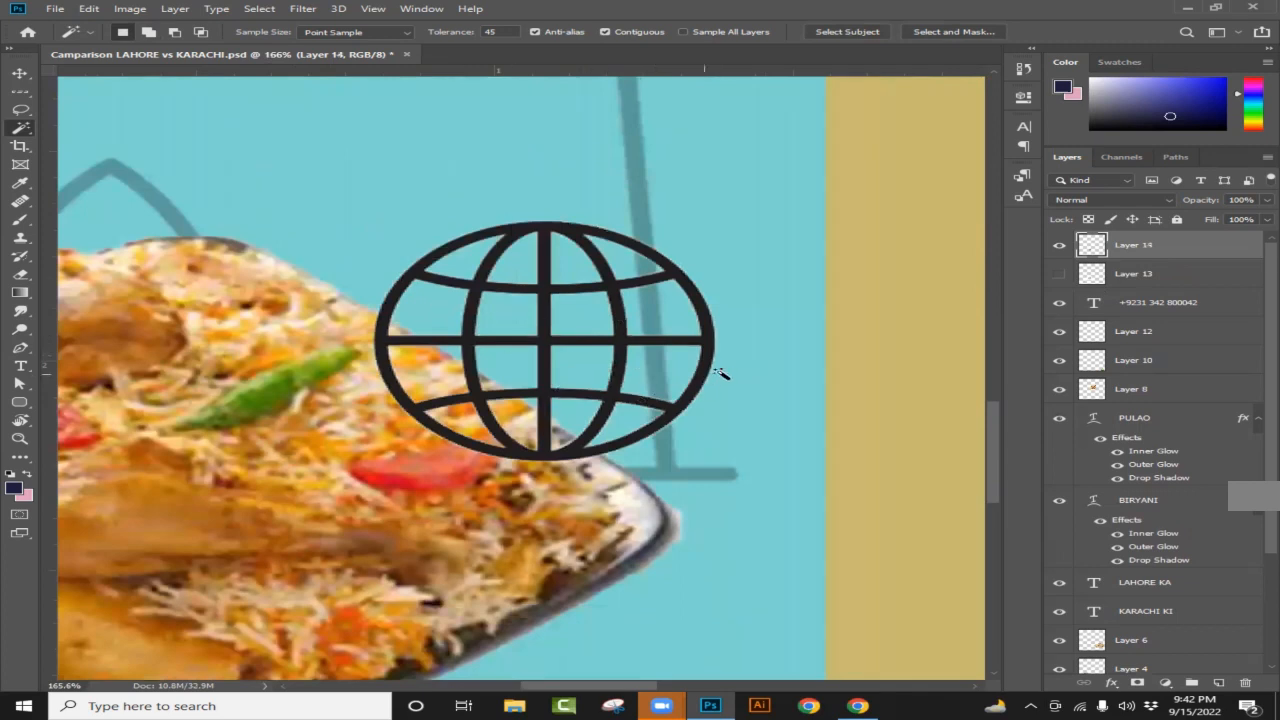
left_click(1095, 273)
left_click(1058, 275)
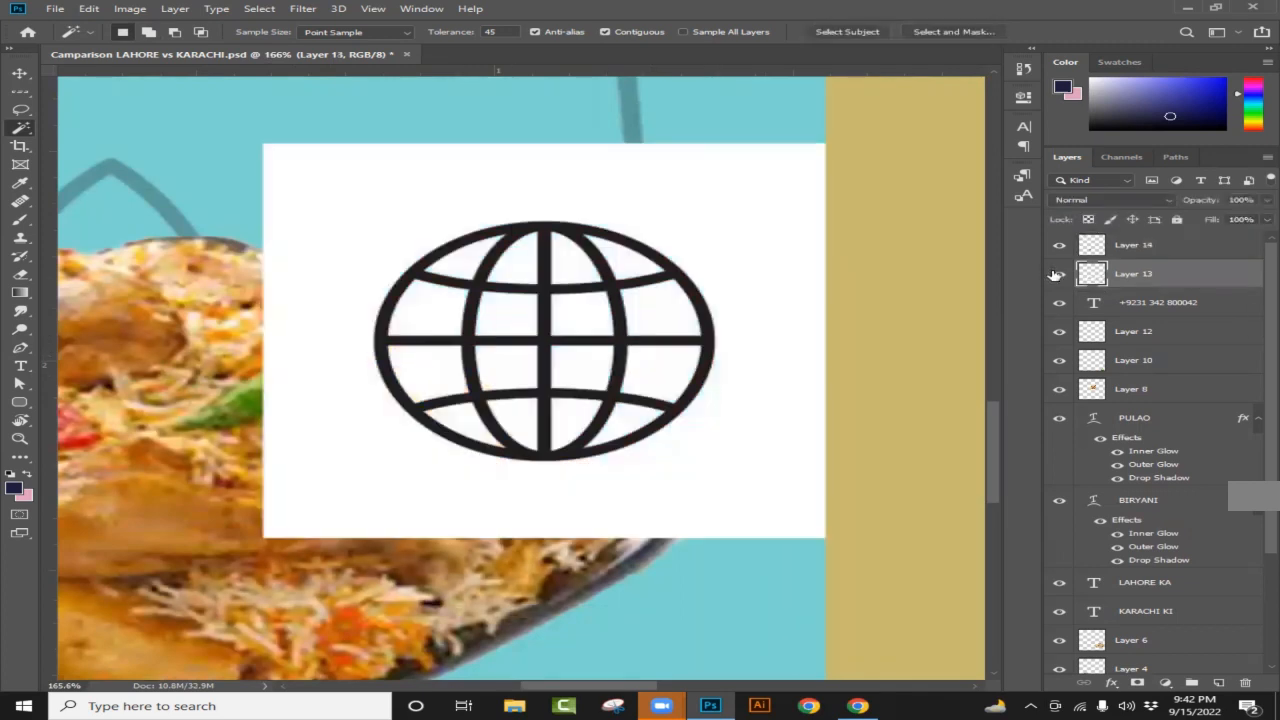
left_click(1058, 275)
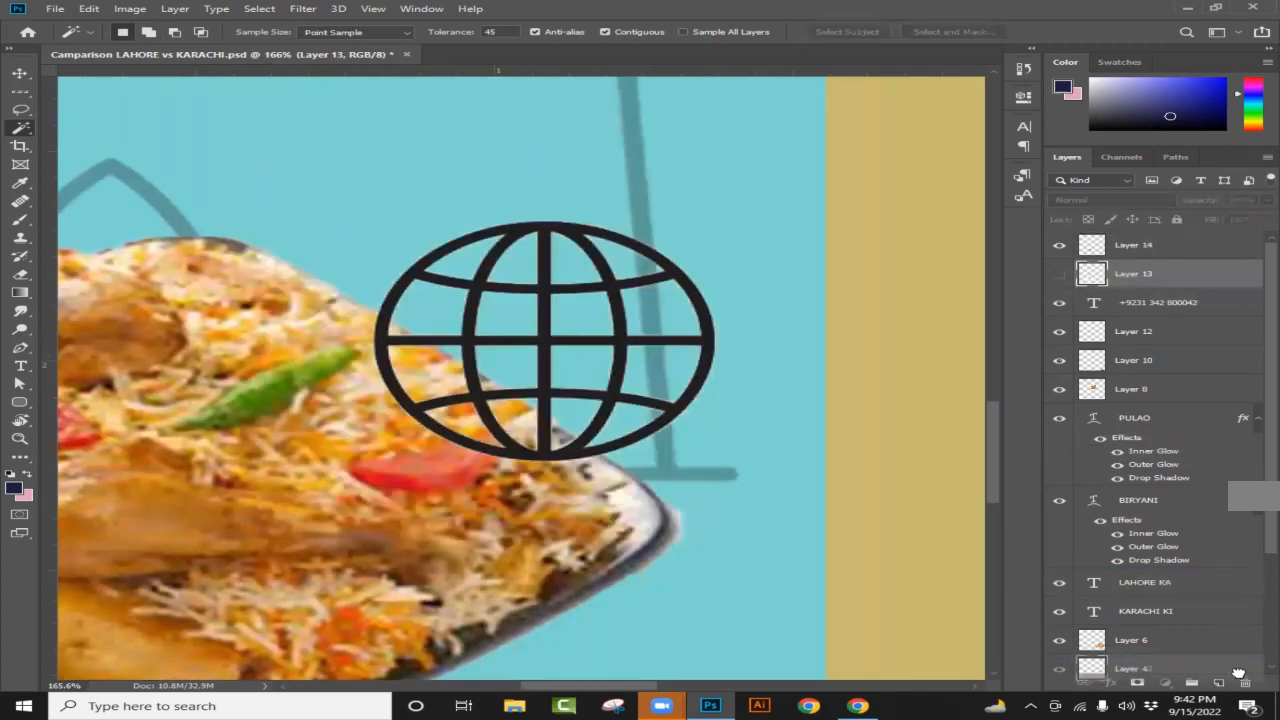
Step: Delete the white-backed Layer 13 and scale the cut-out globe down to 26%
key("ctrl+0")
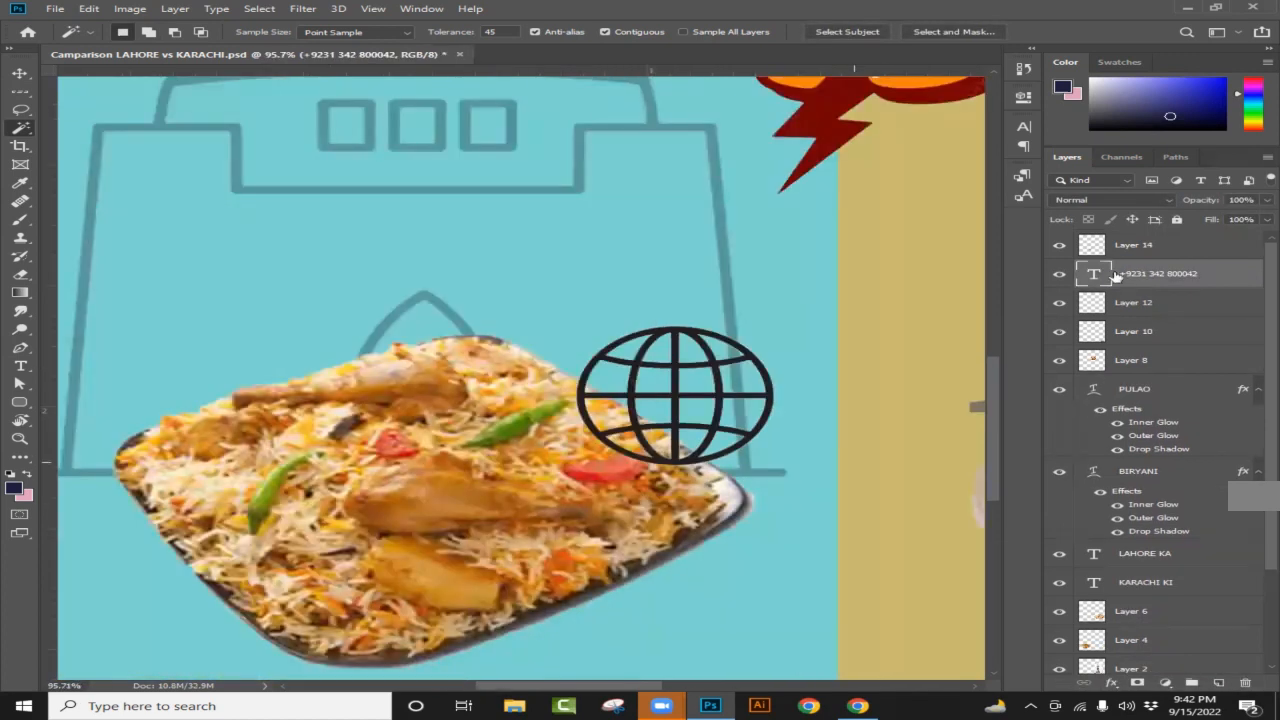
key("Delete")
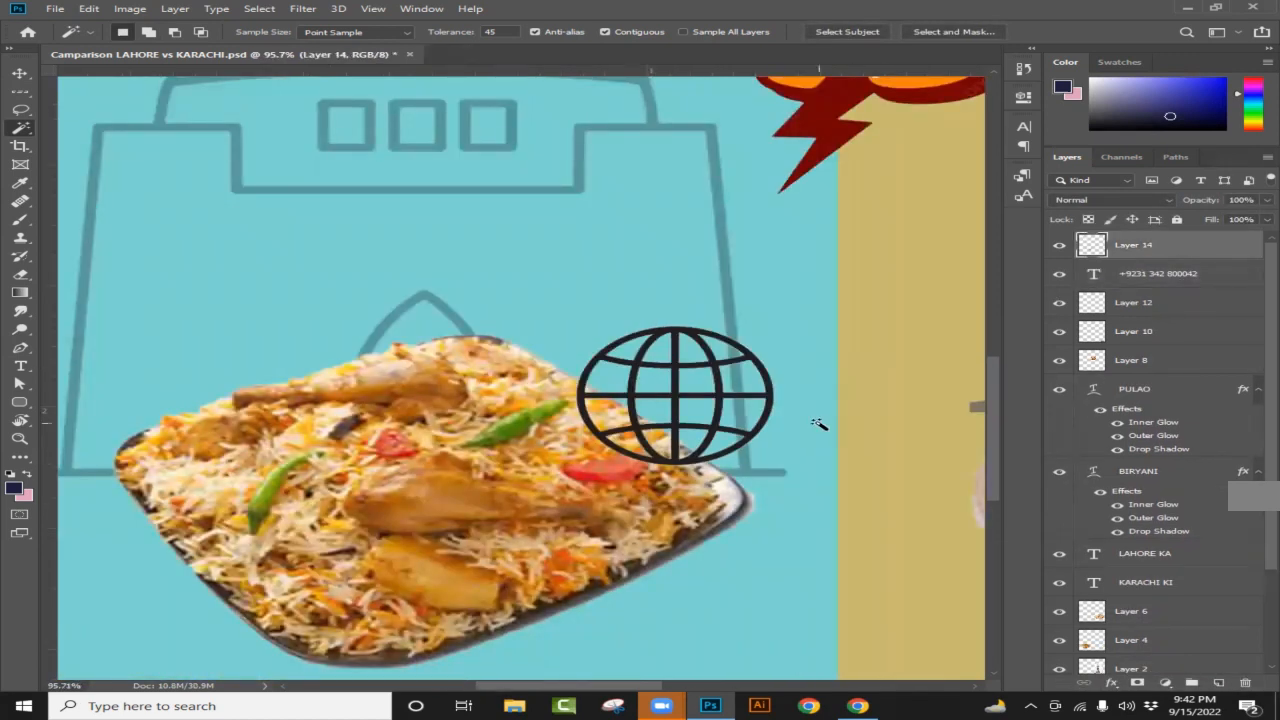
key("ctrl+t")
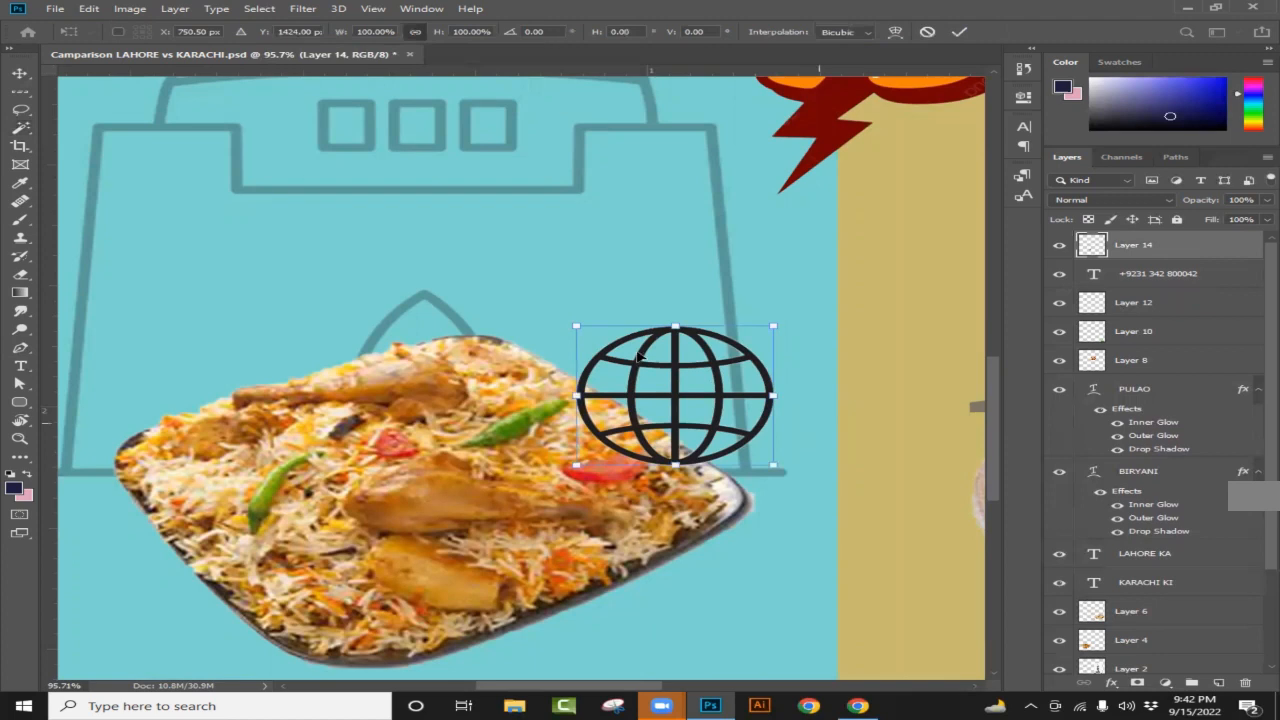
left_click_drag(588, 331, 651, 380)
scroll(680, 432, "down", 2)
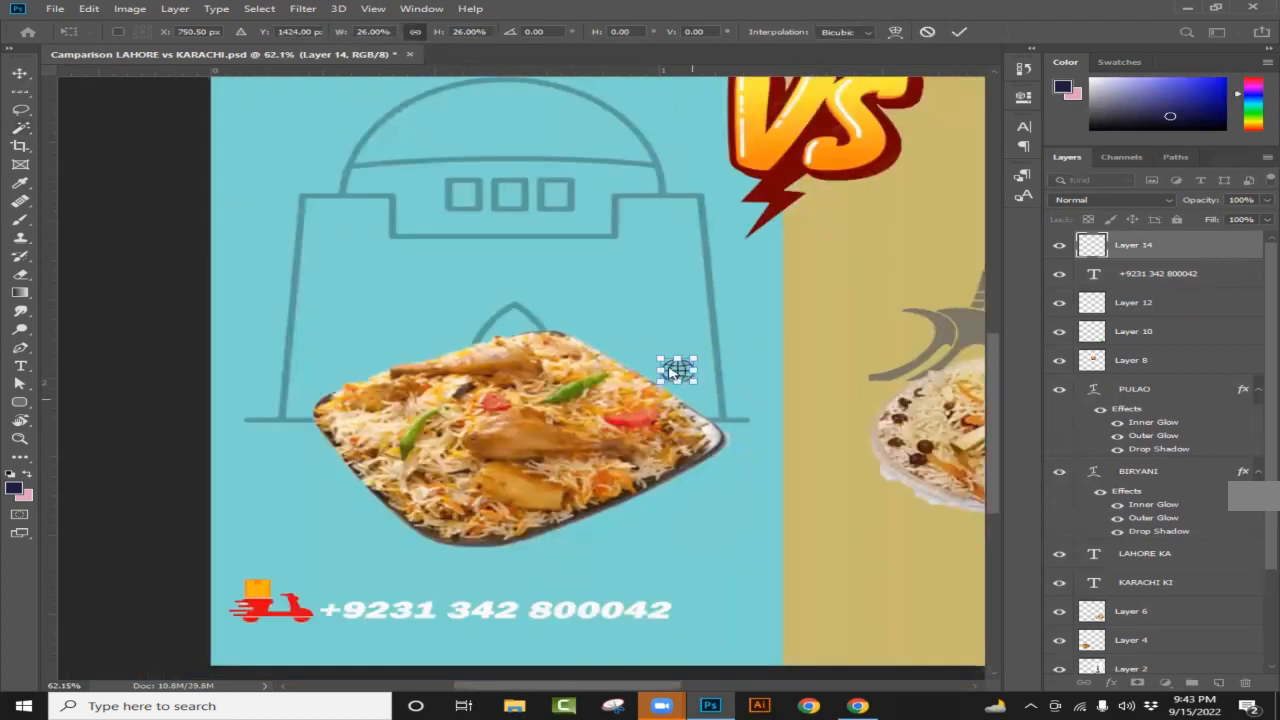
left_click(19, 73)
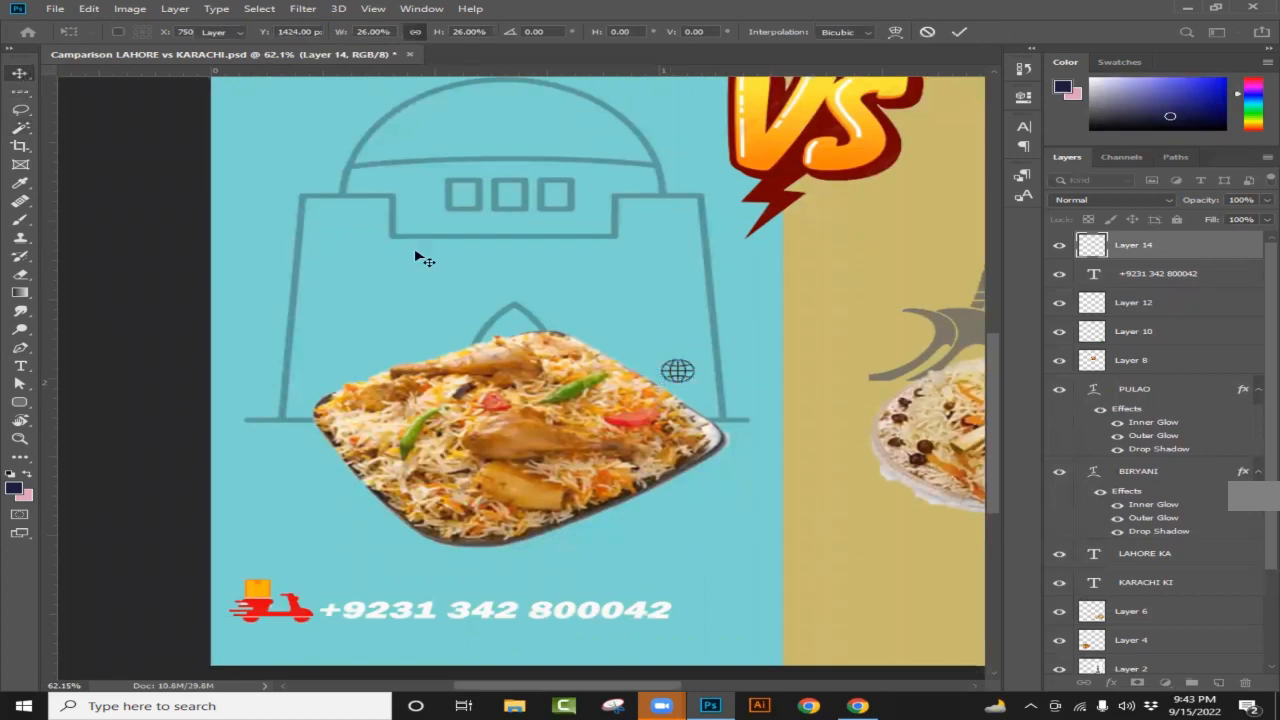
Step: Move the globe beneath the scooter and enlarge it to about 134%
left_click_drag(677, 372, 263, 651)
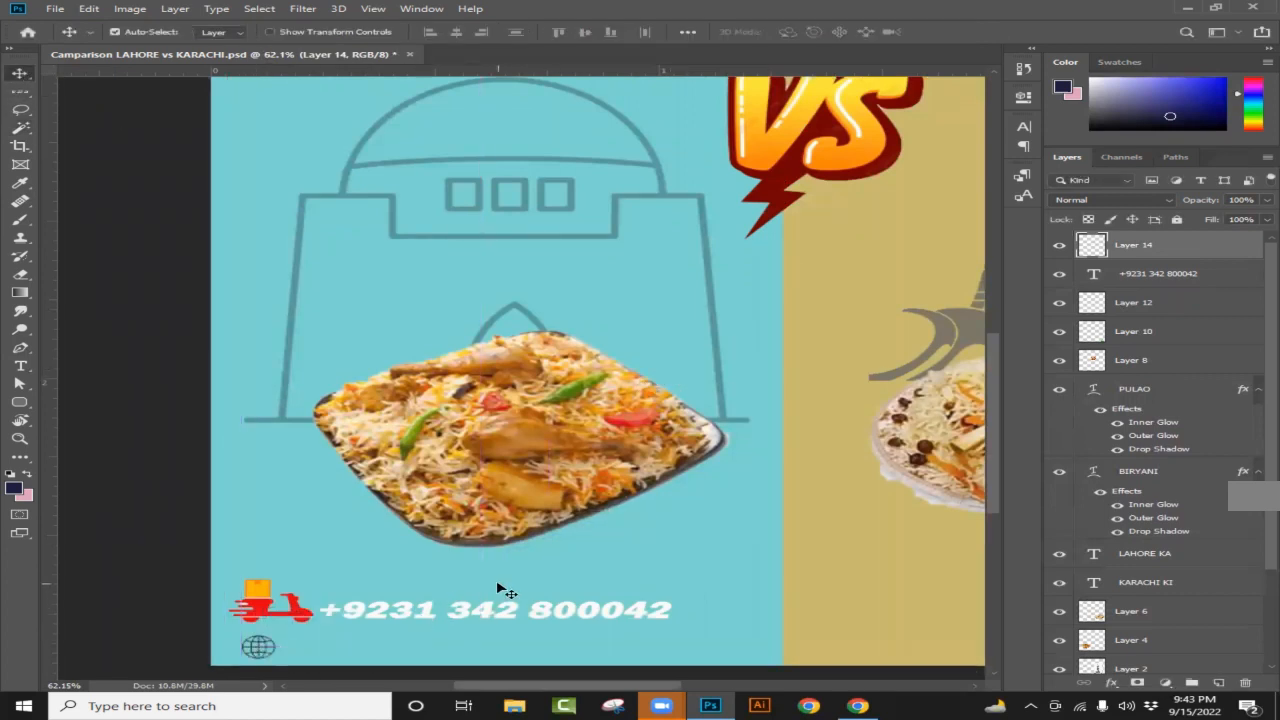
scroll(303, 625, "up", 4)
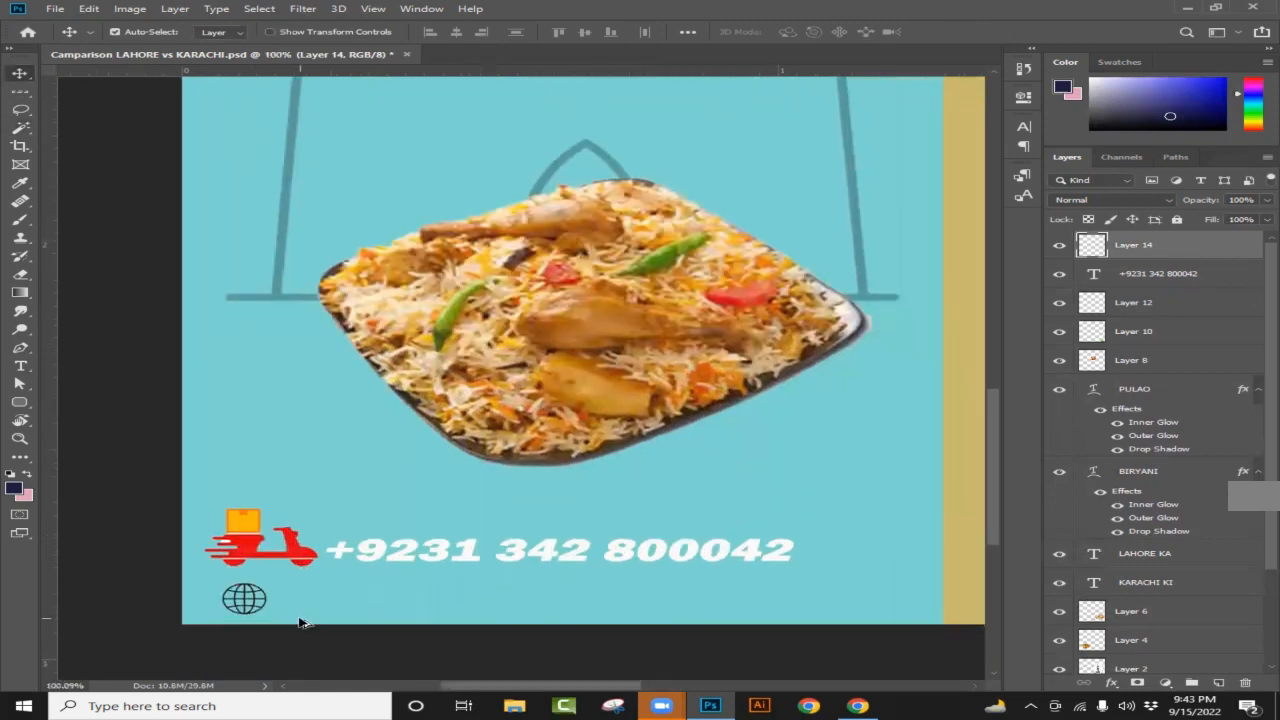
scroll(300, 613, "up", 1)
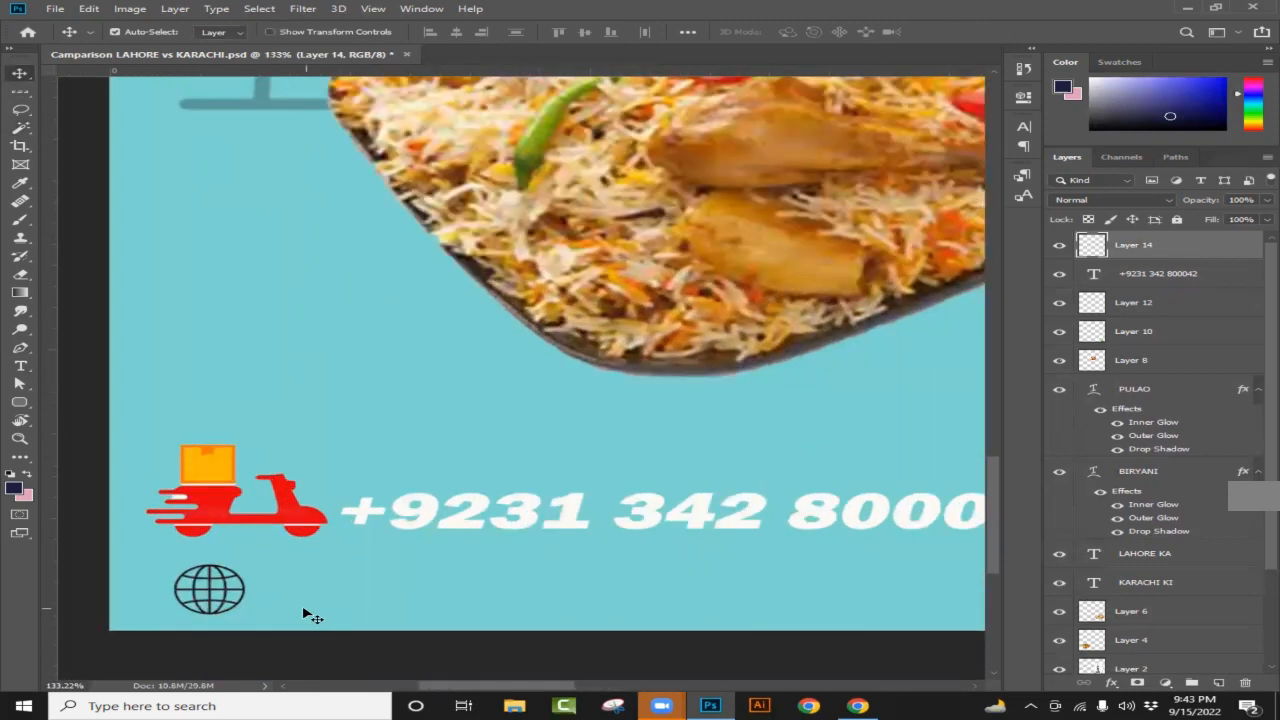
key("ctrl+t")
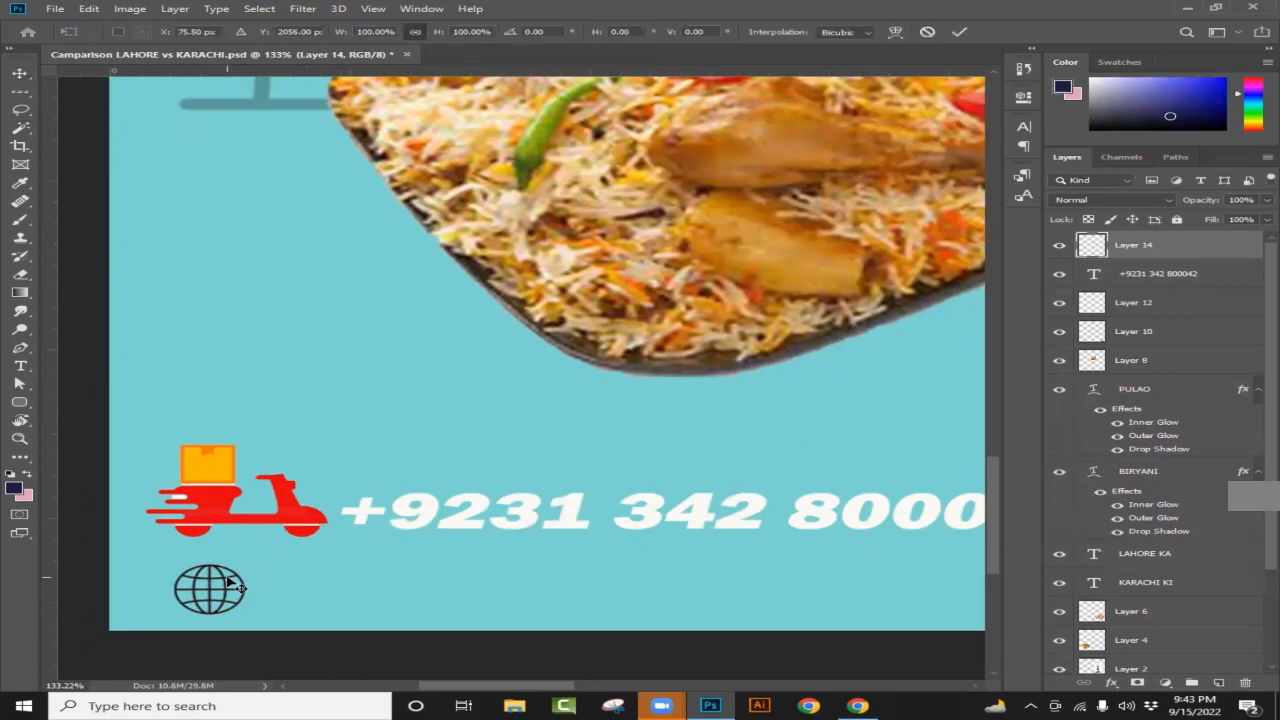
left_click_drag(170, 565, 214, 591)
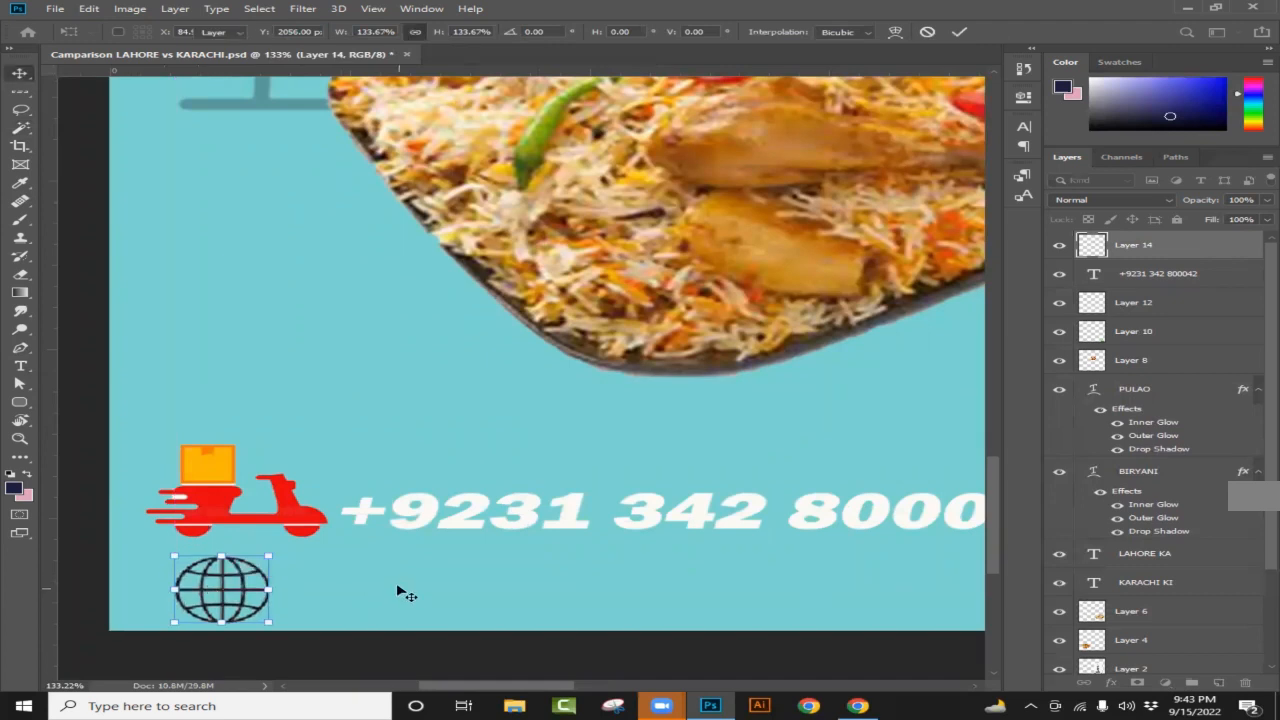
left_click(396, 582)
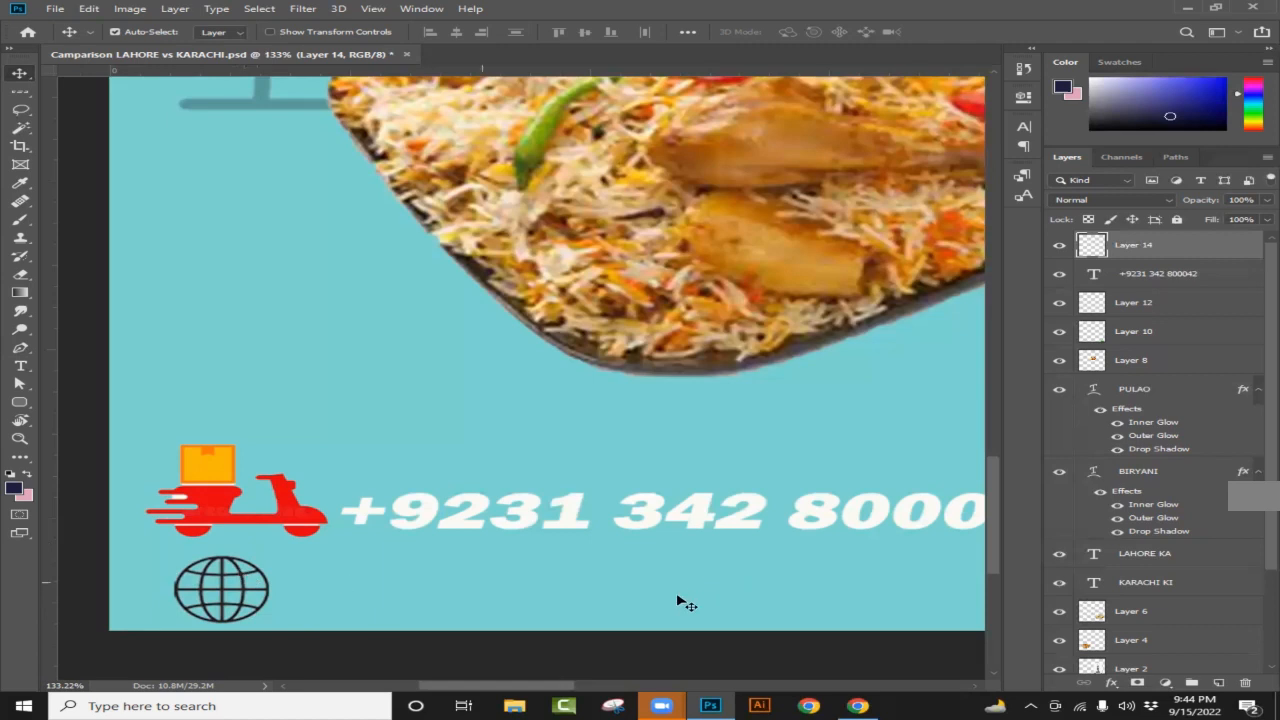
left_click_drag(527, 693, 797, 690)
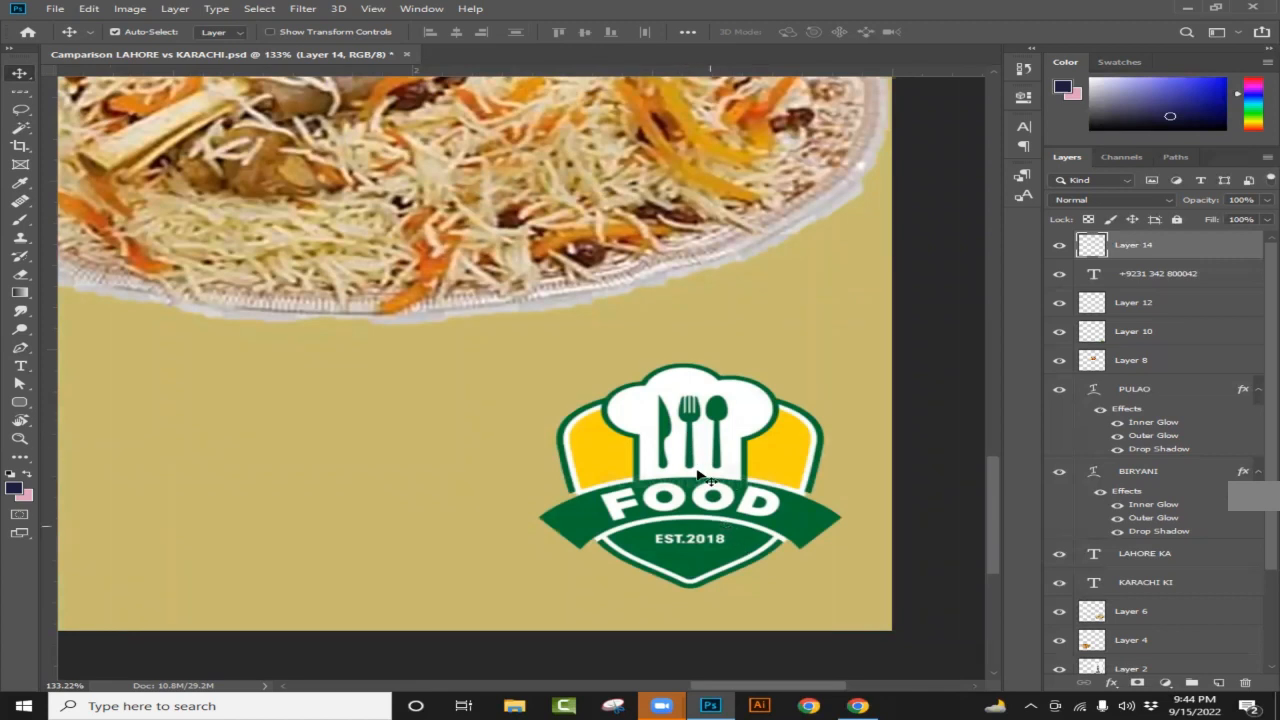
left_click_drag(812, 690, 542, 684)
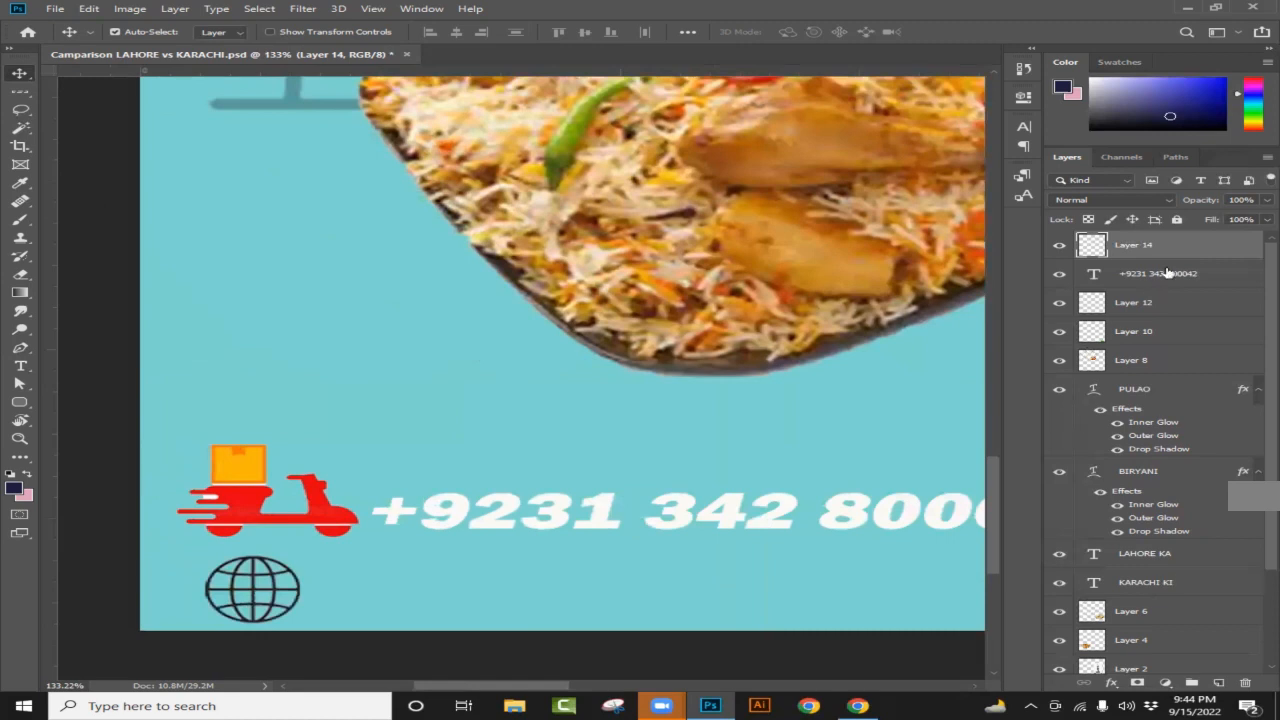
left_click(1218, 683)
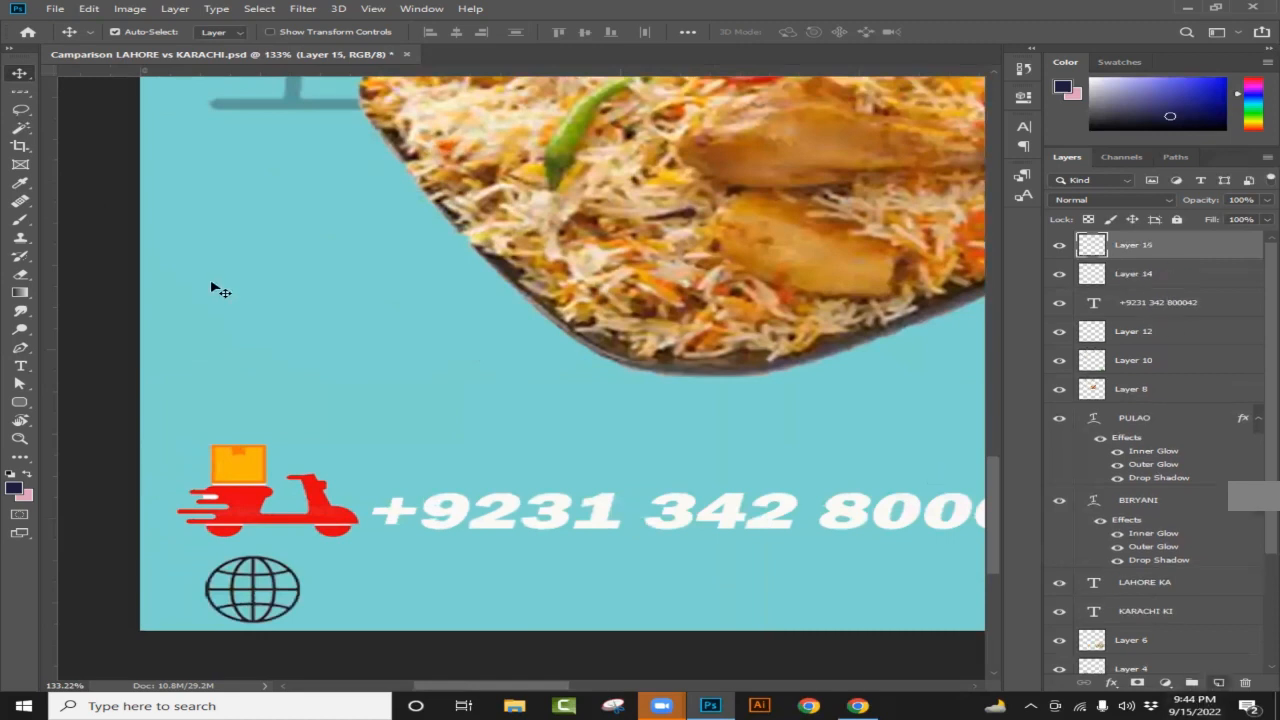
left_click(20, 366)
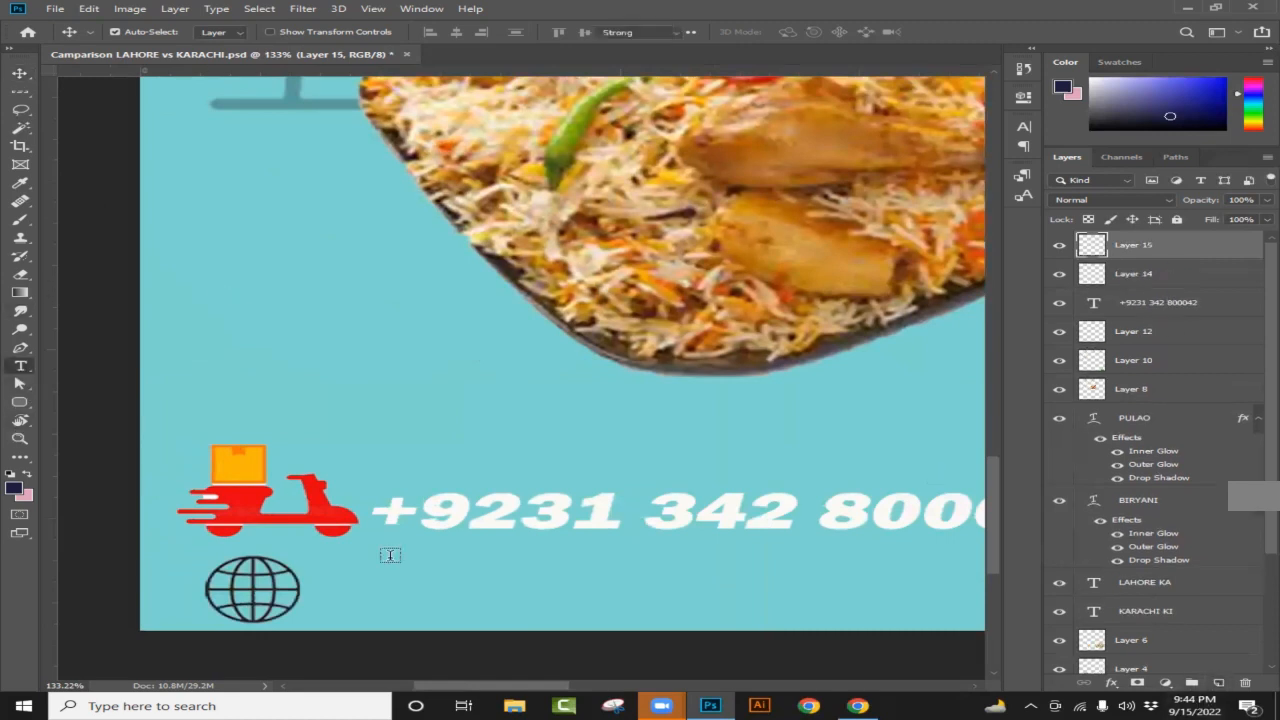
left_click(382, 590)
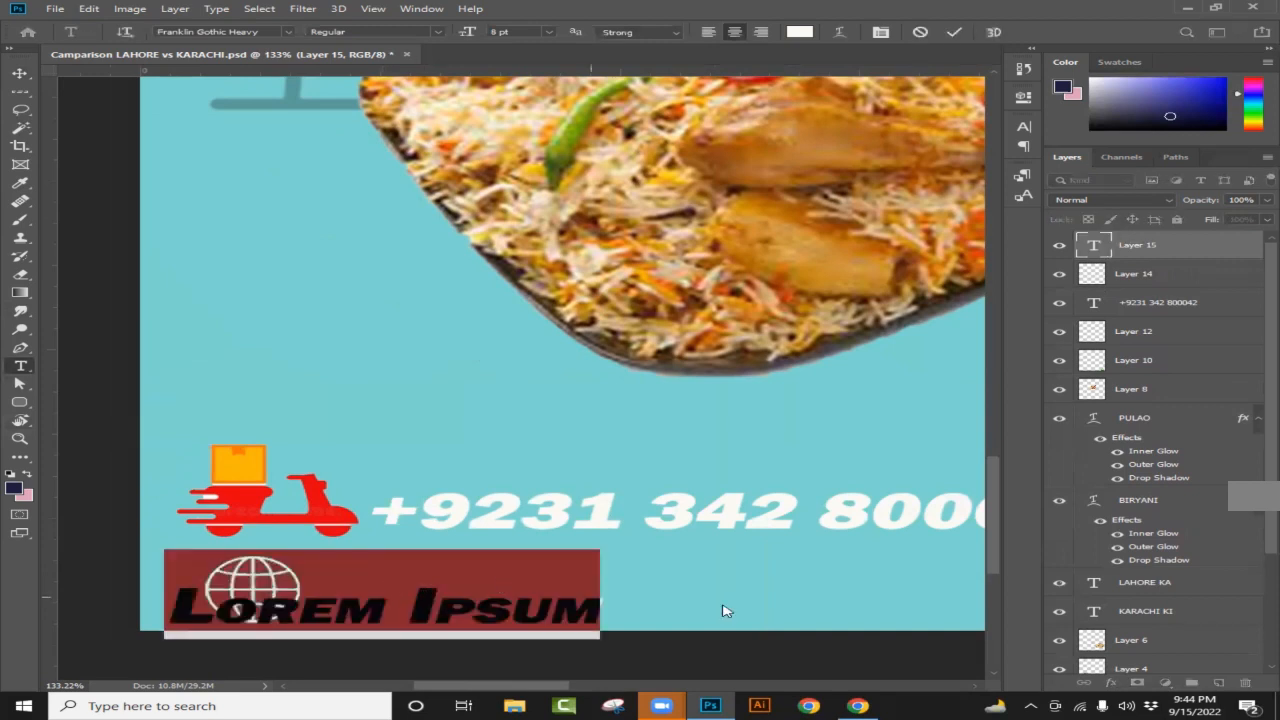
type("ww")
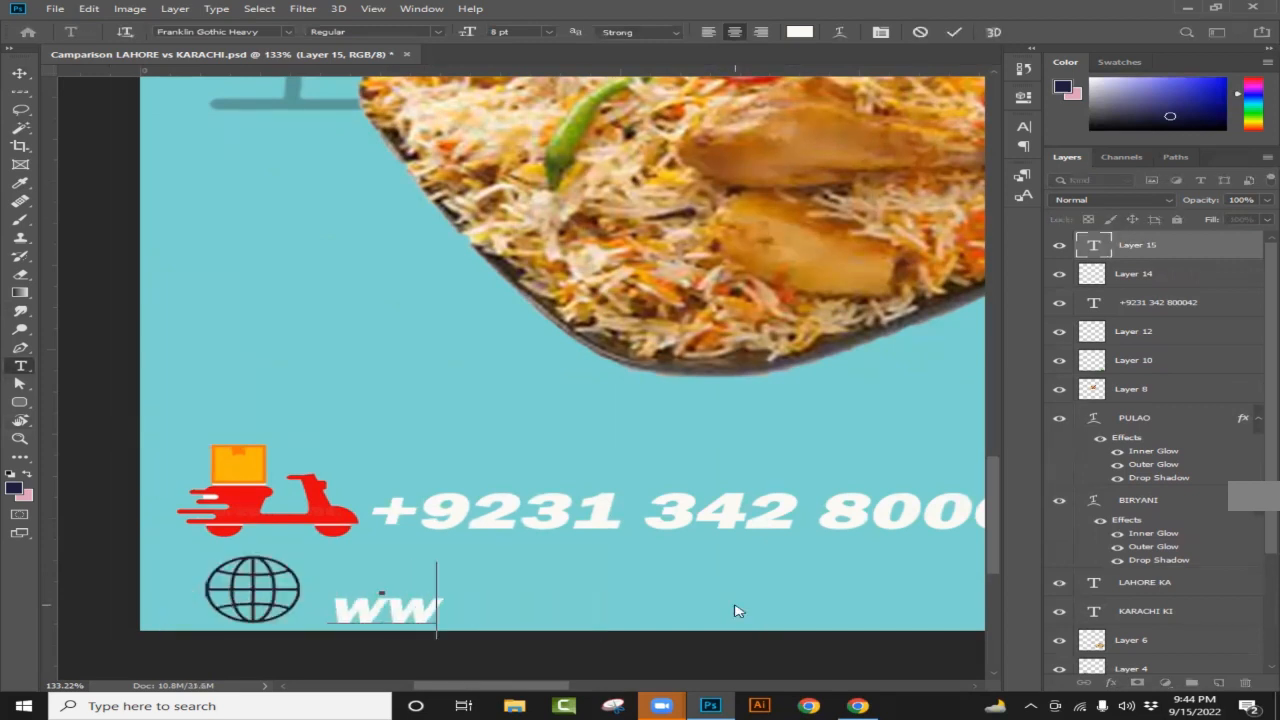
type("w.")
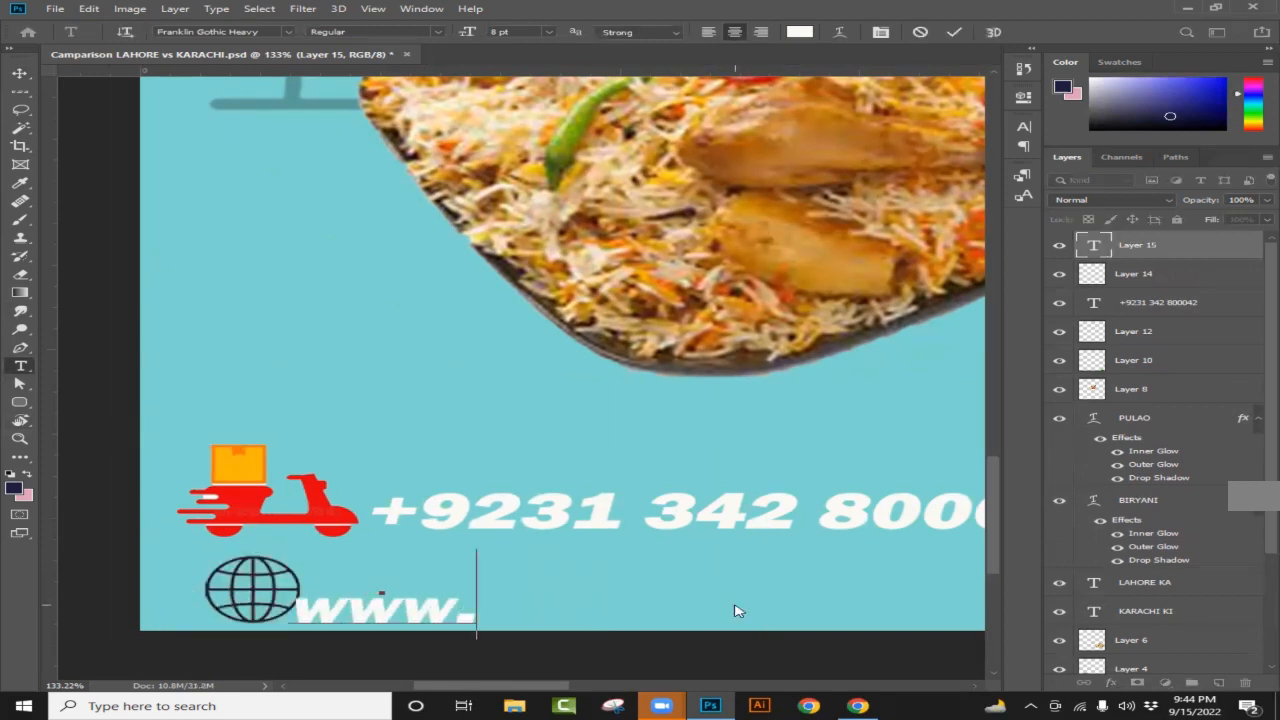
type("FOO")
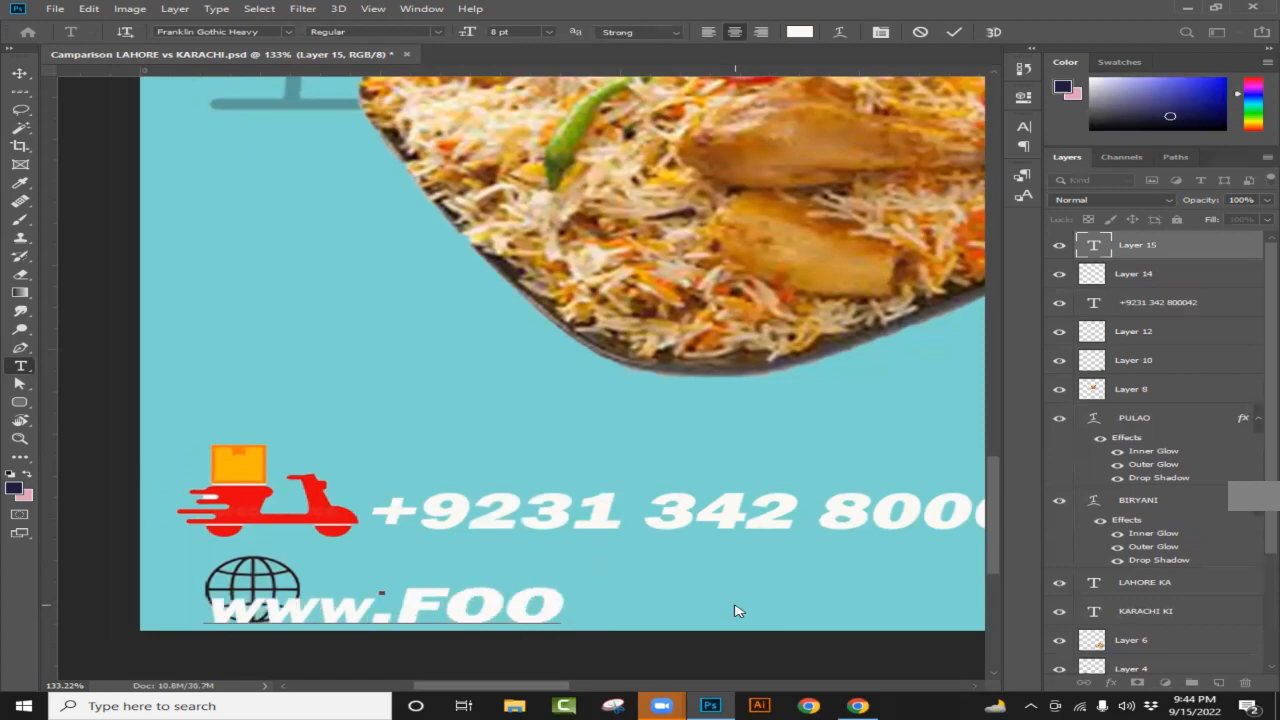
type("DCEN")
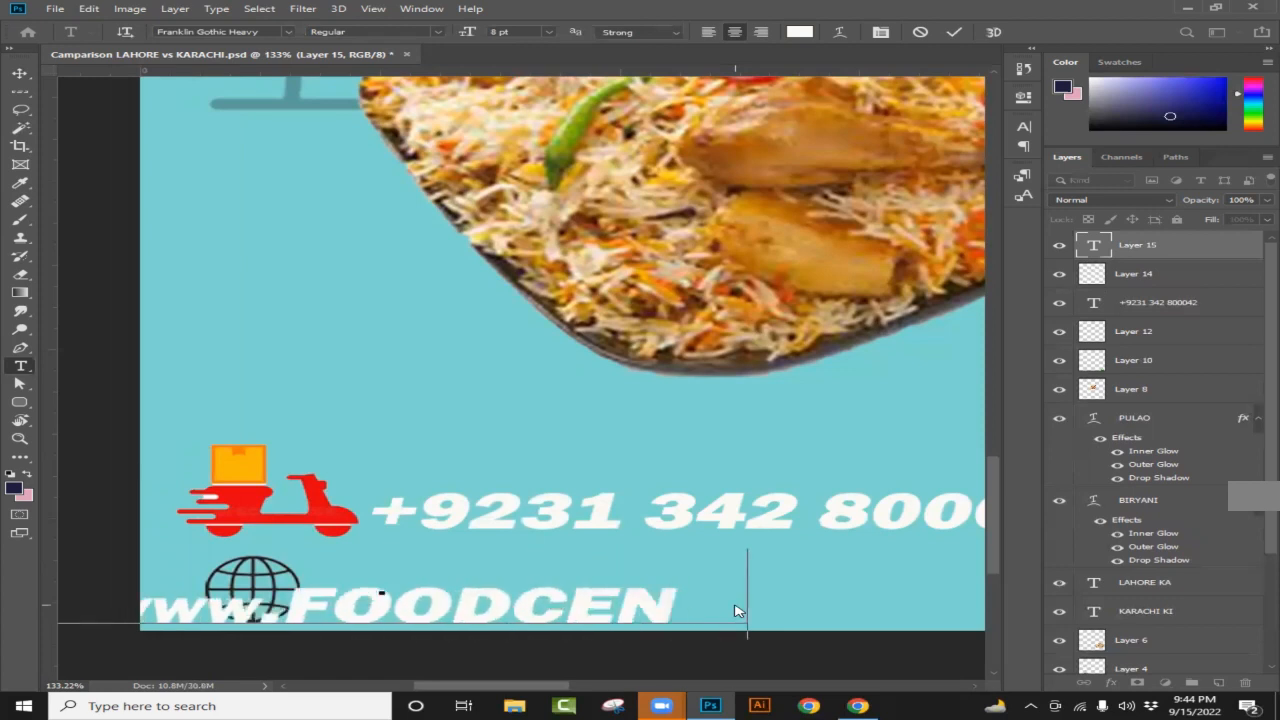
type("TRE.")
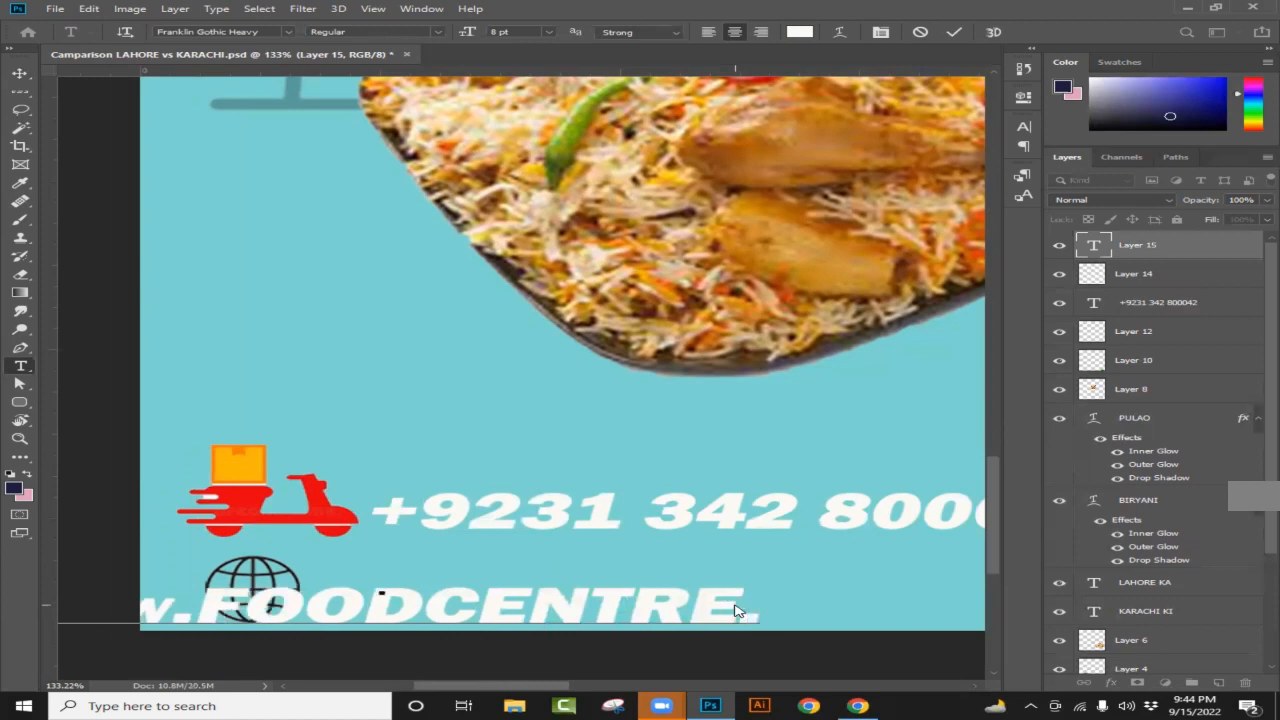
type("pk")
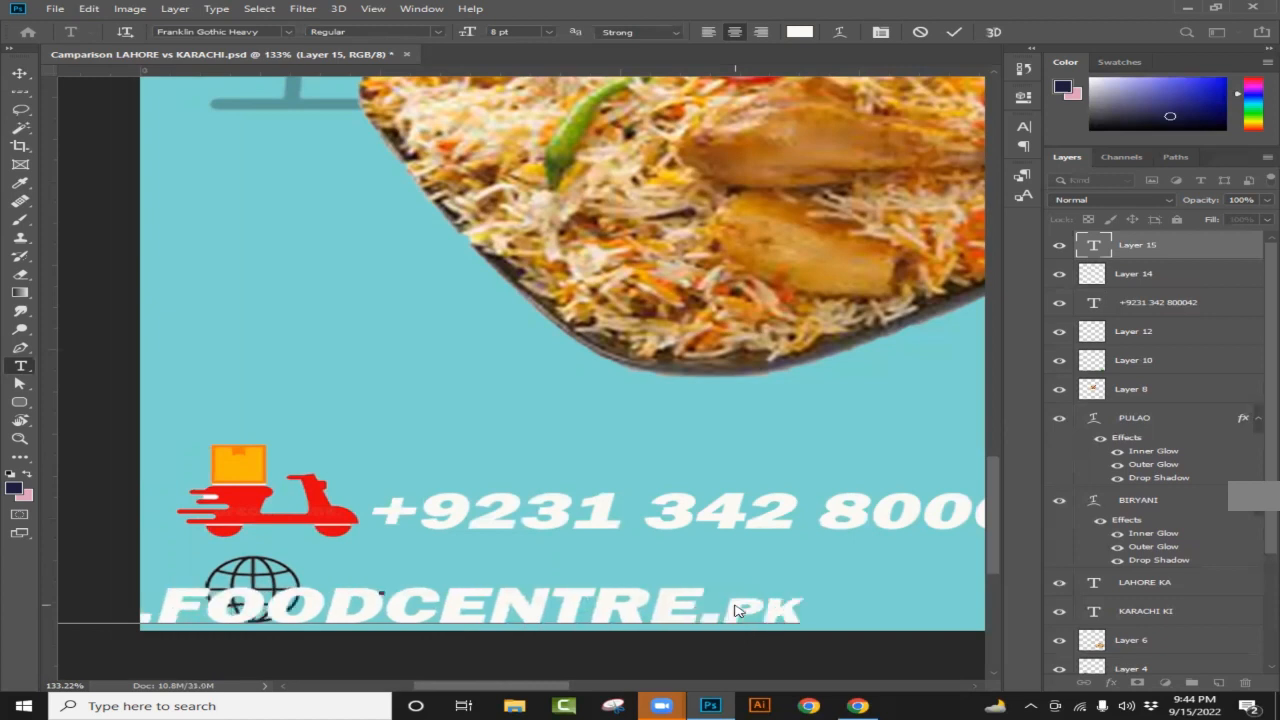
Step: Set the website text to 9 pt and shift it beside the globe, under the phone number
left_click_drag(800, 601, 146, 528)
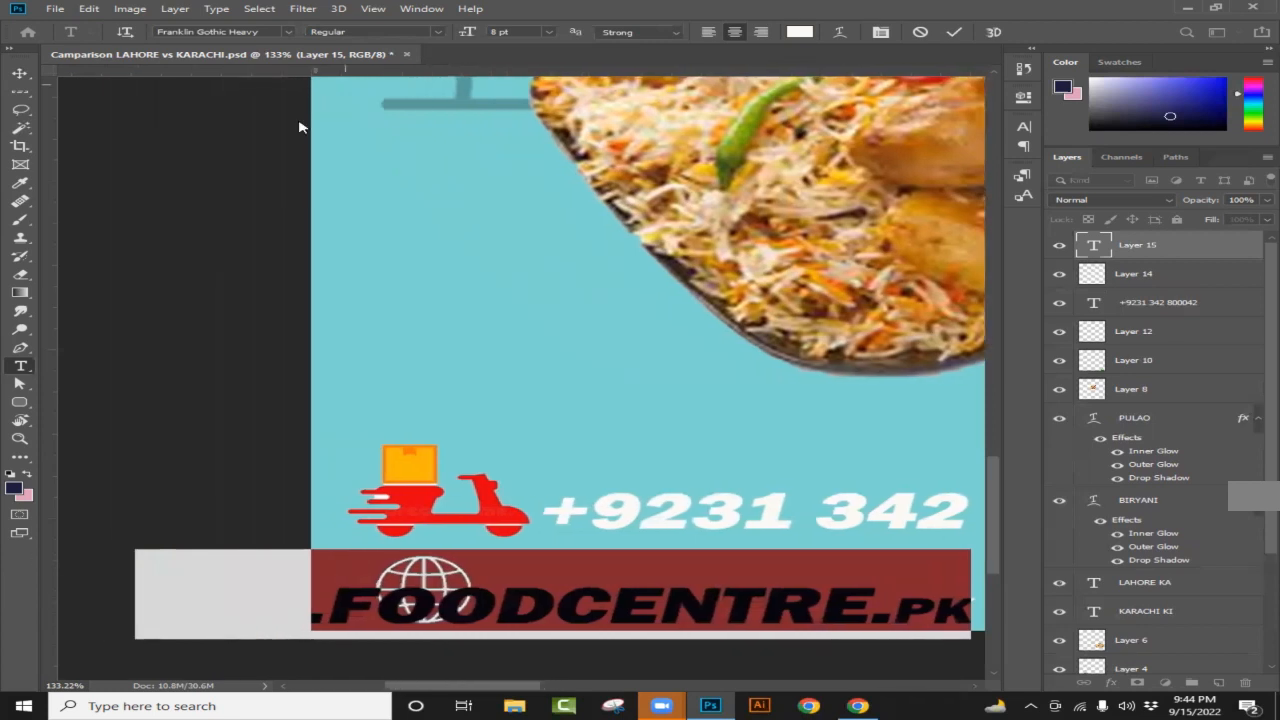
left_click(548, 32)
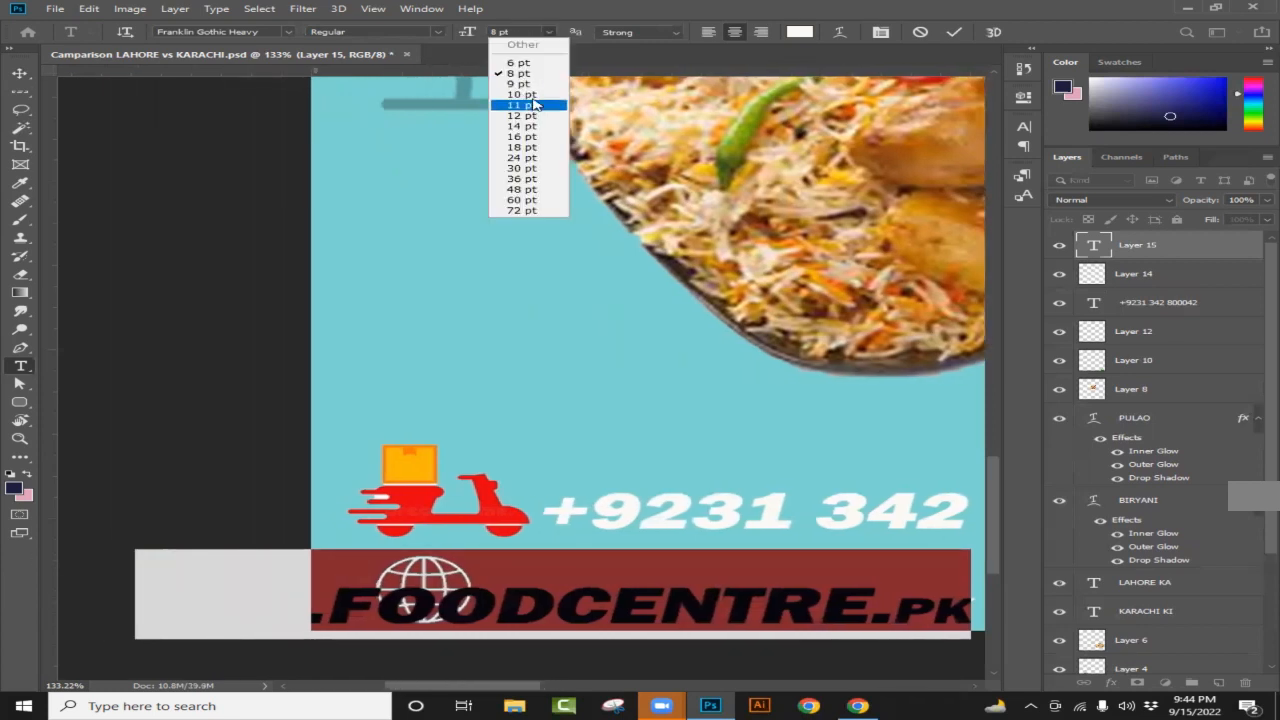
left_click(520, 84)
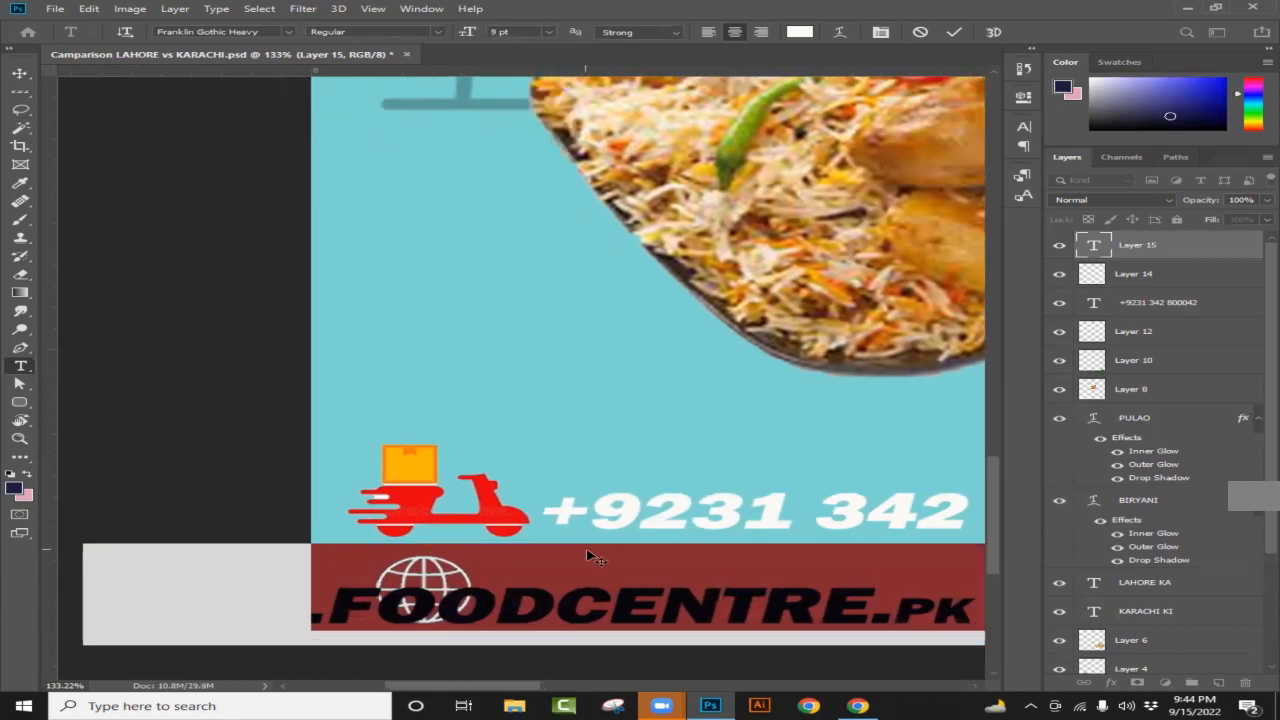
left_click(665, 625)
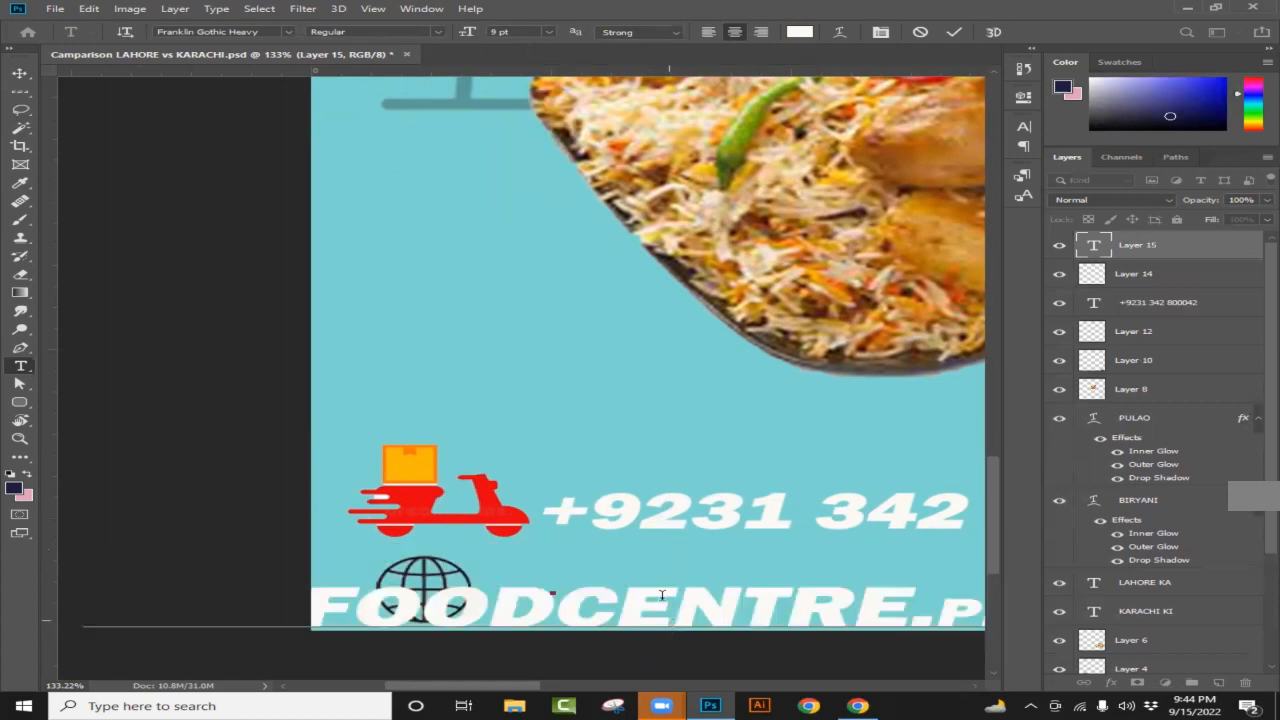
scroll(646, 585, "down", 5)
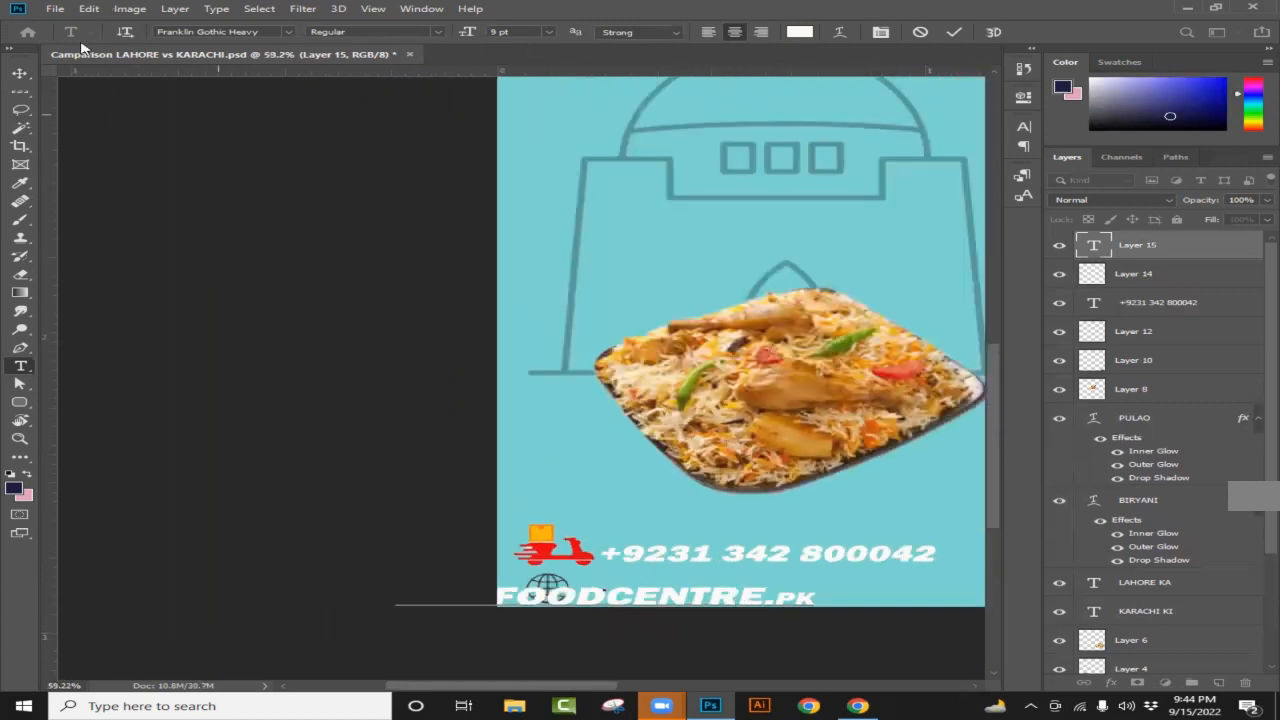
left_click(20, 73)
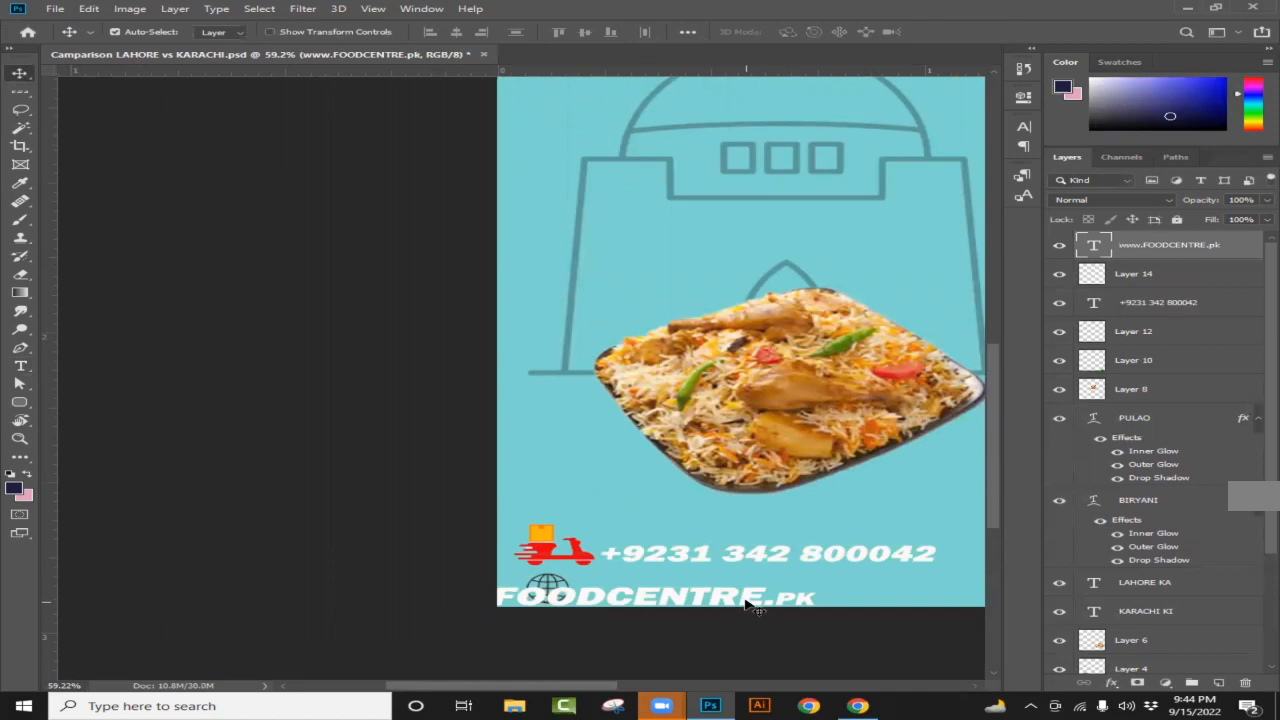
left_click_drag(748, 605, 933, 599)
scroll(830, 570, "down", 3)
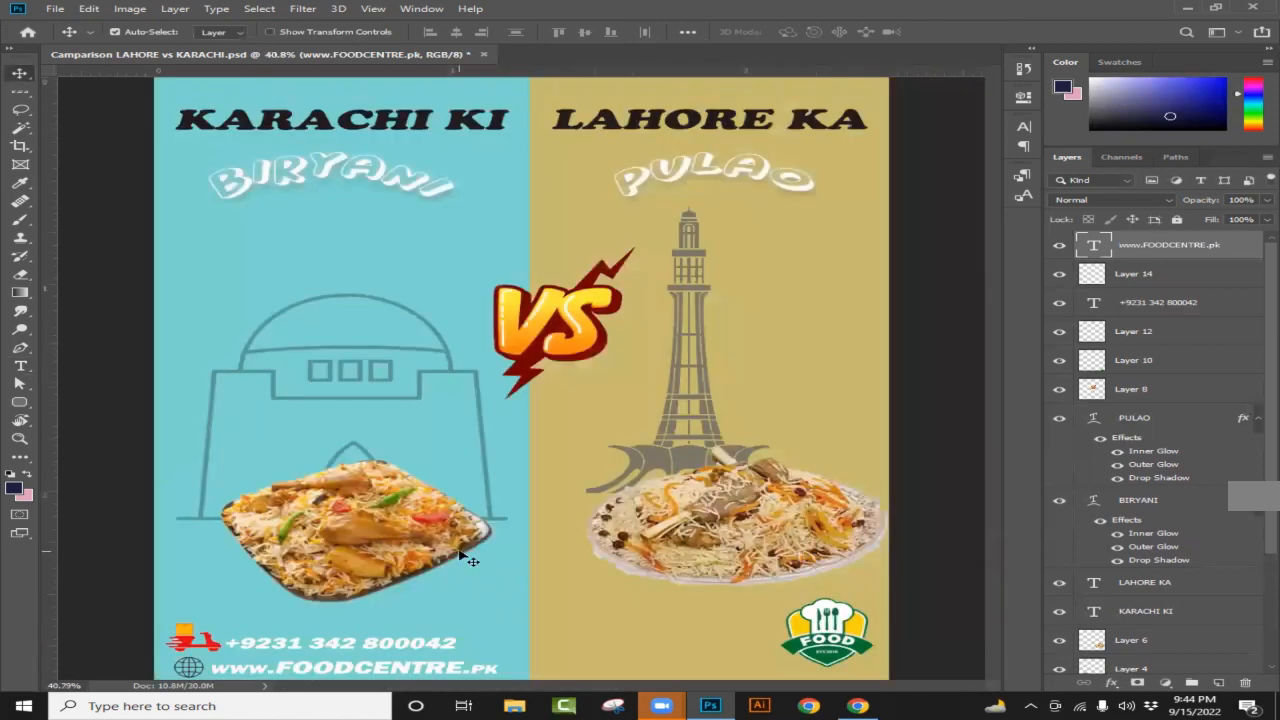
scroll(466, 556, "down", 2)
scroll(538, 513, "up", 2)
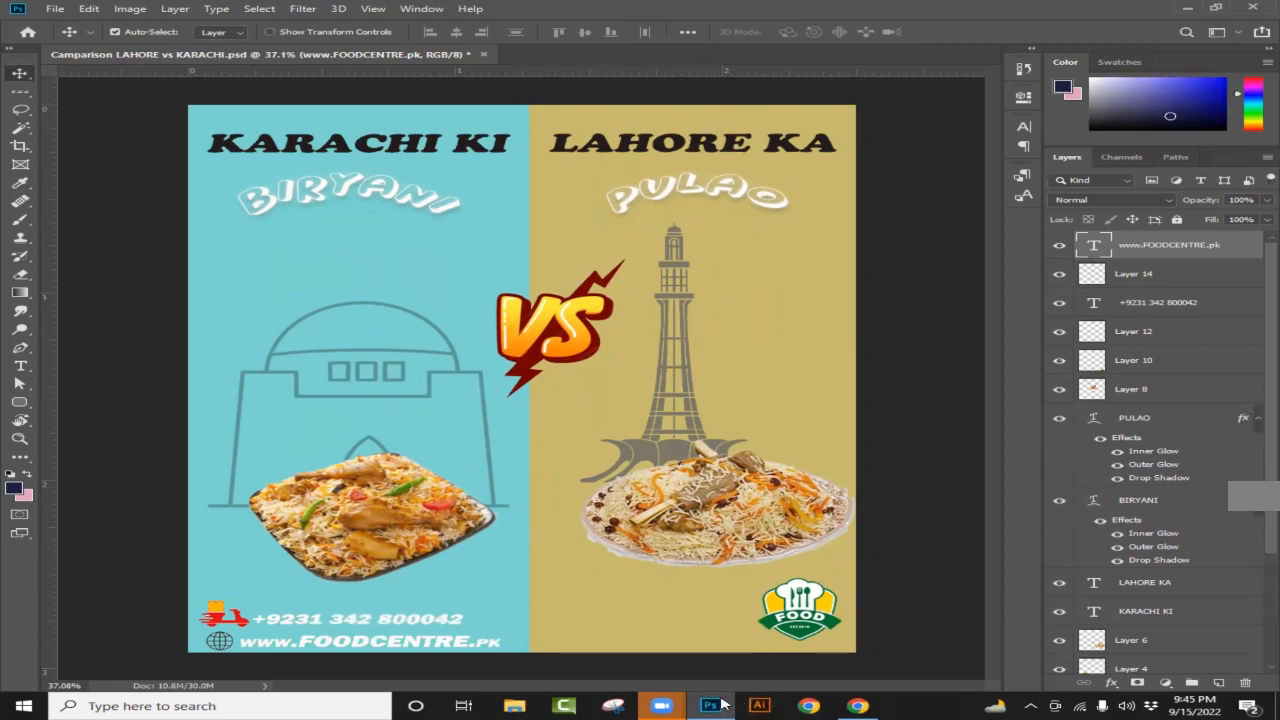
Step: In Google, replace the website logo query with a 'free delivery icons' search and skim the results
left_click(857, 705)
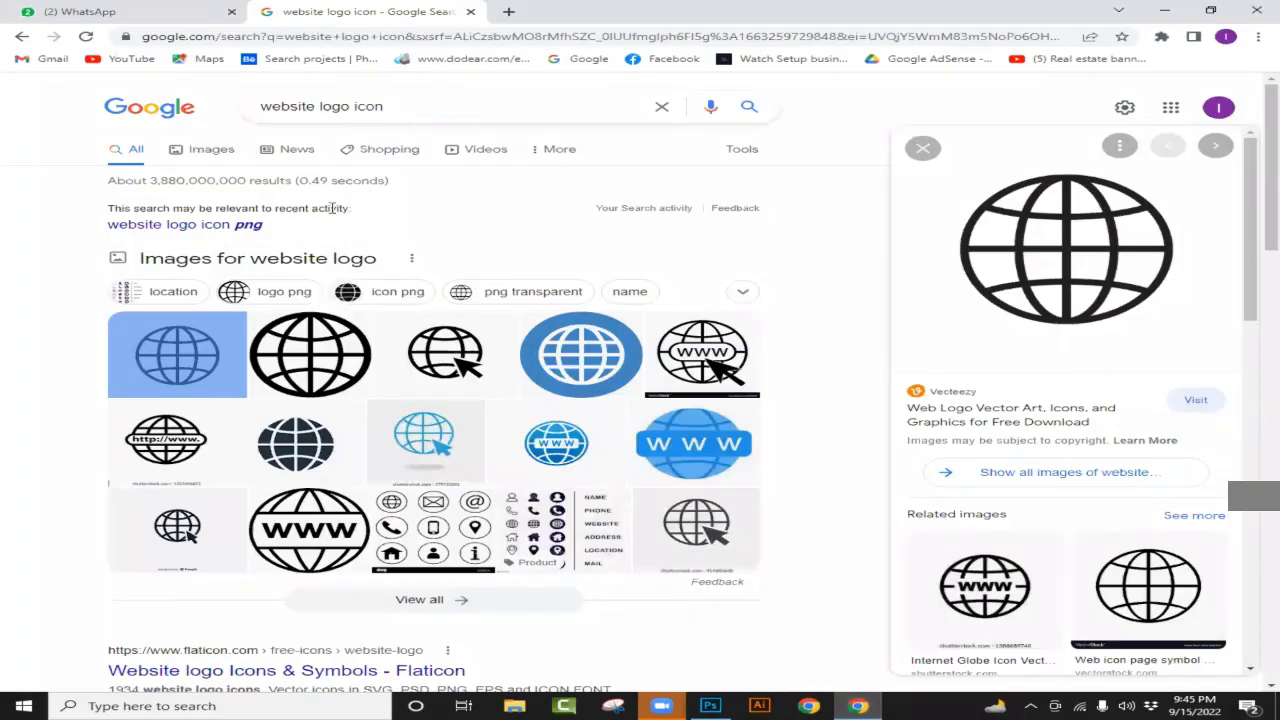
left_click(348, 110)
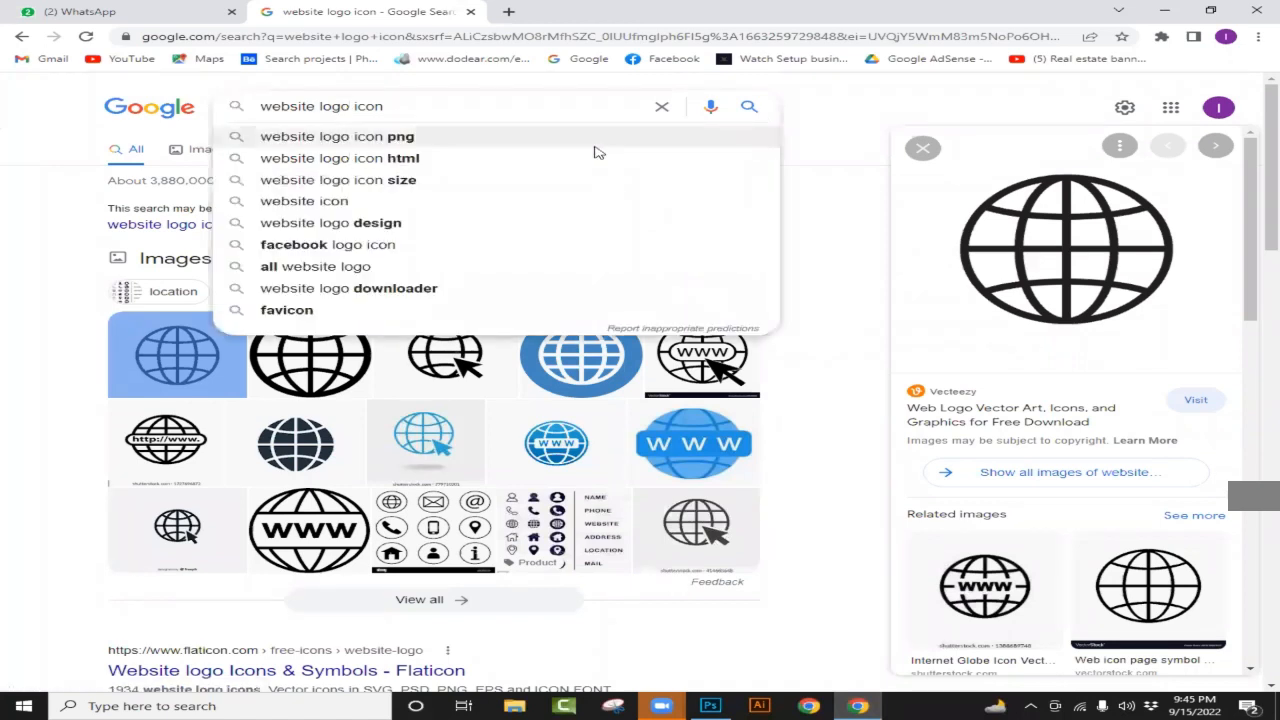
key("BackSpace")
key("BackSpace")
key("BackSpace")
key("BackSpace")
key("BackSpace")
key("BackSpace")
key("BackSpace")
key("BackSpace")
key("BackSpace")
key("BackSpace")
key("BackSpace")
key("BackSpace")
type("f")
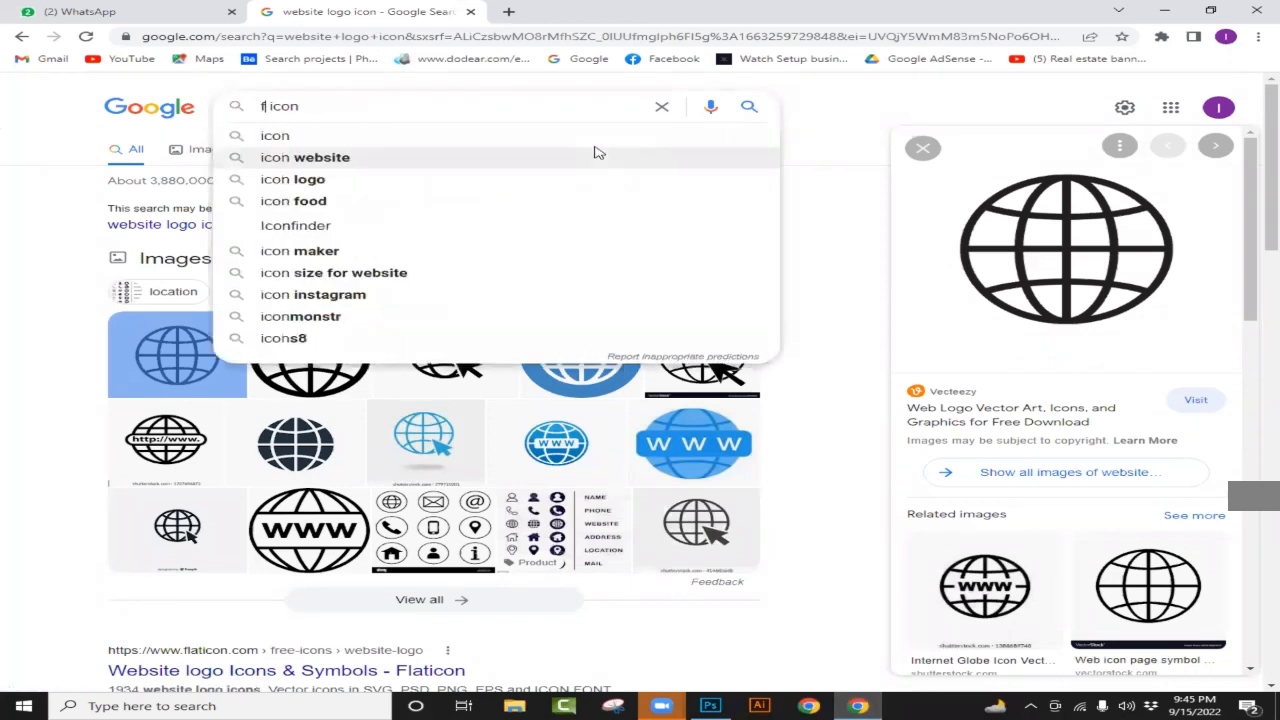
type("ree delive")
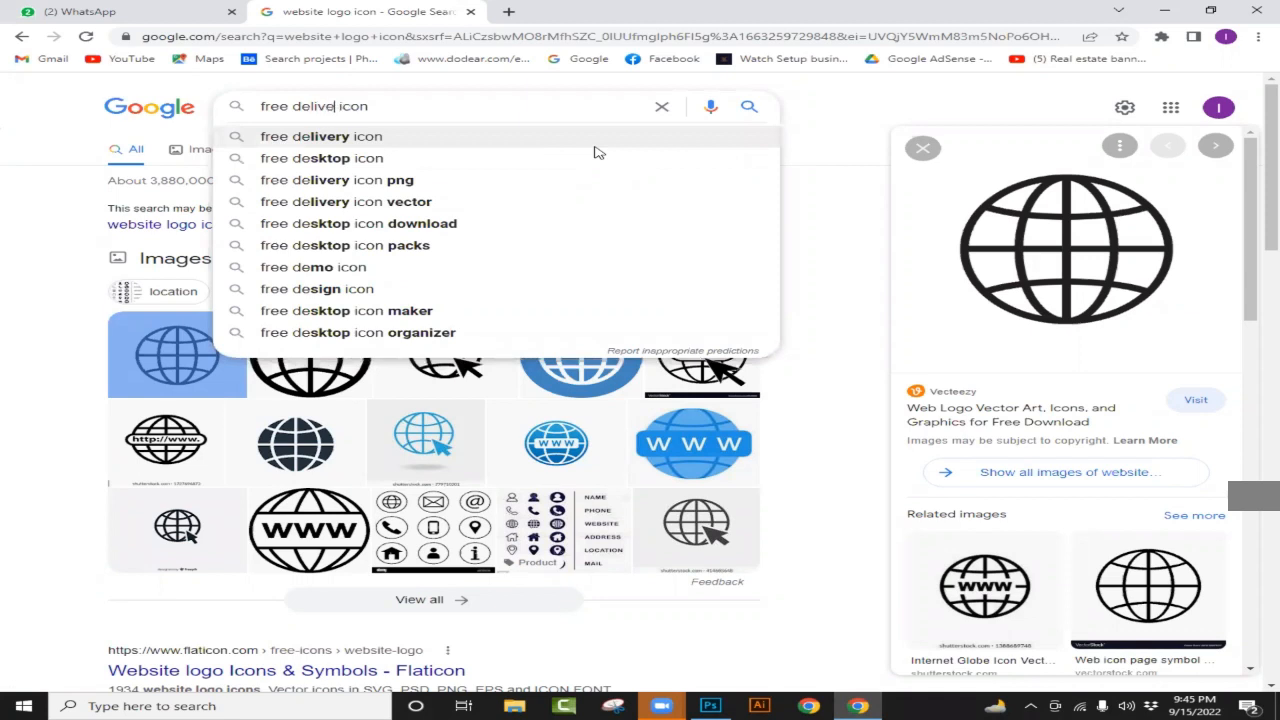
type("ry")
key("Down")
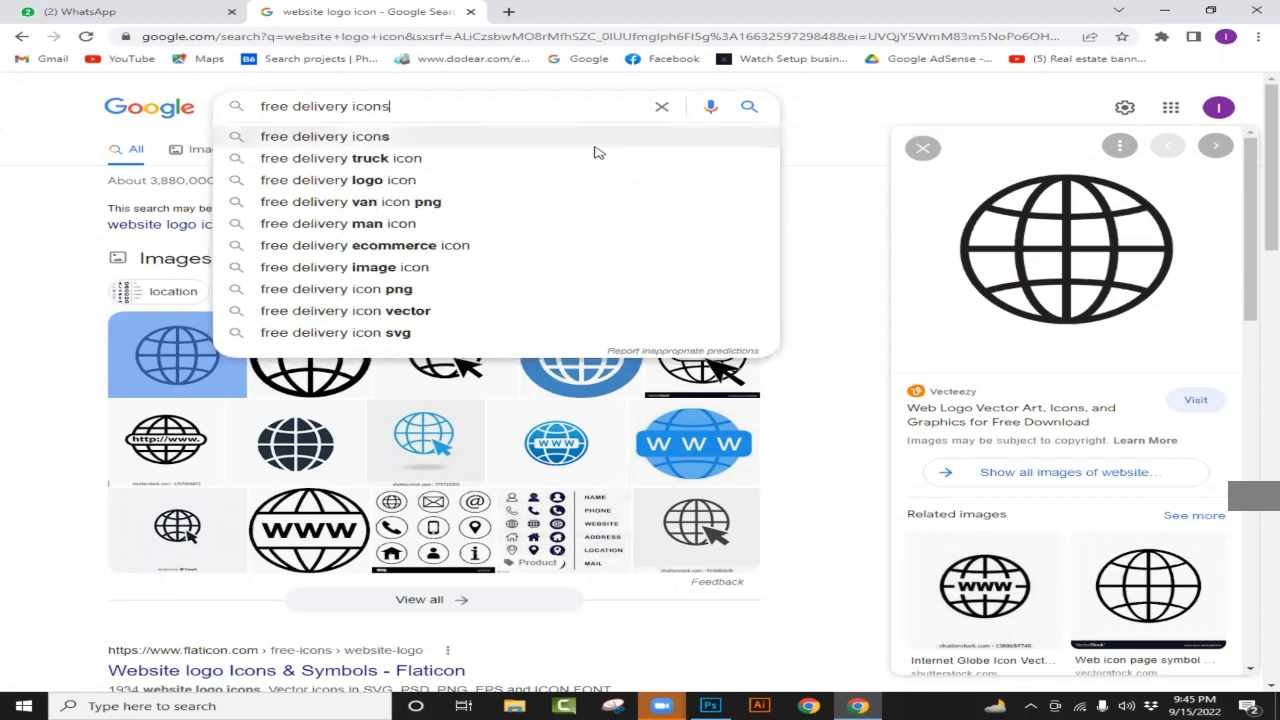
key("Return")
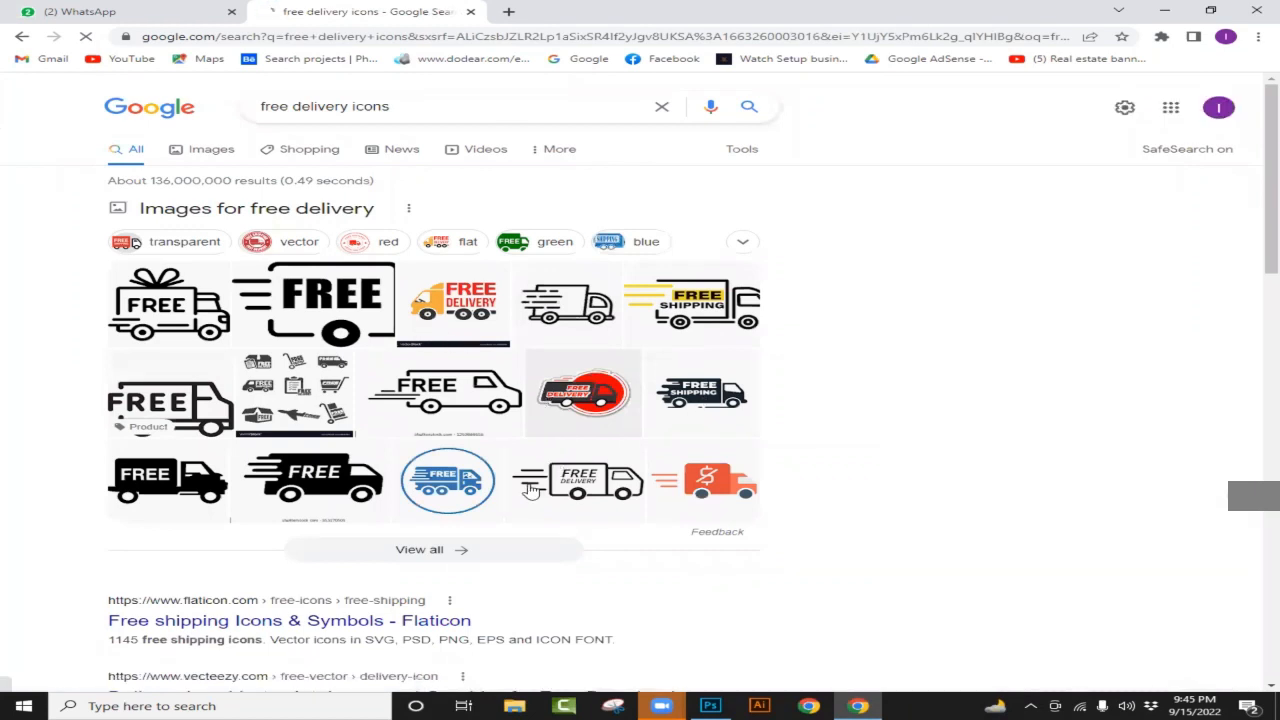
scroll(800, 366, "down", 3)
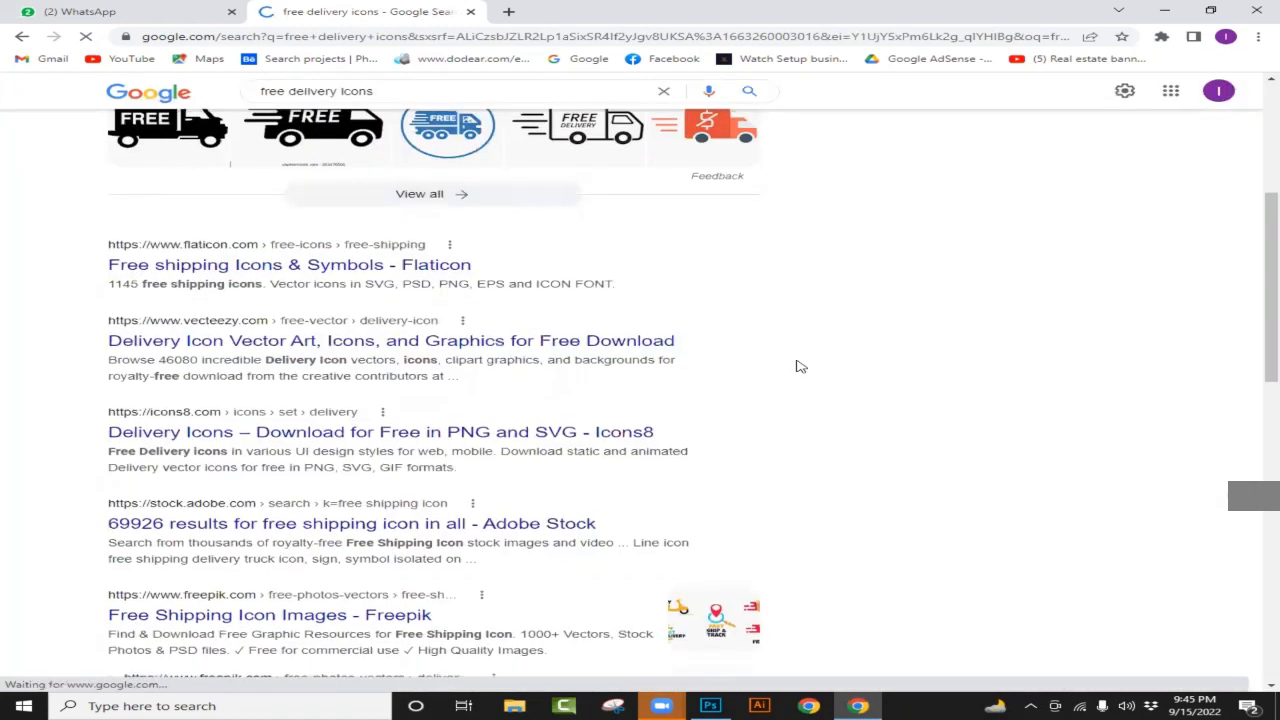
scroll(797, 366, "down", 3)
scroll(797, 366, "up", 6)
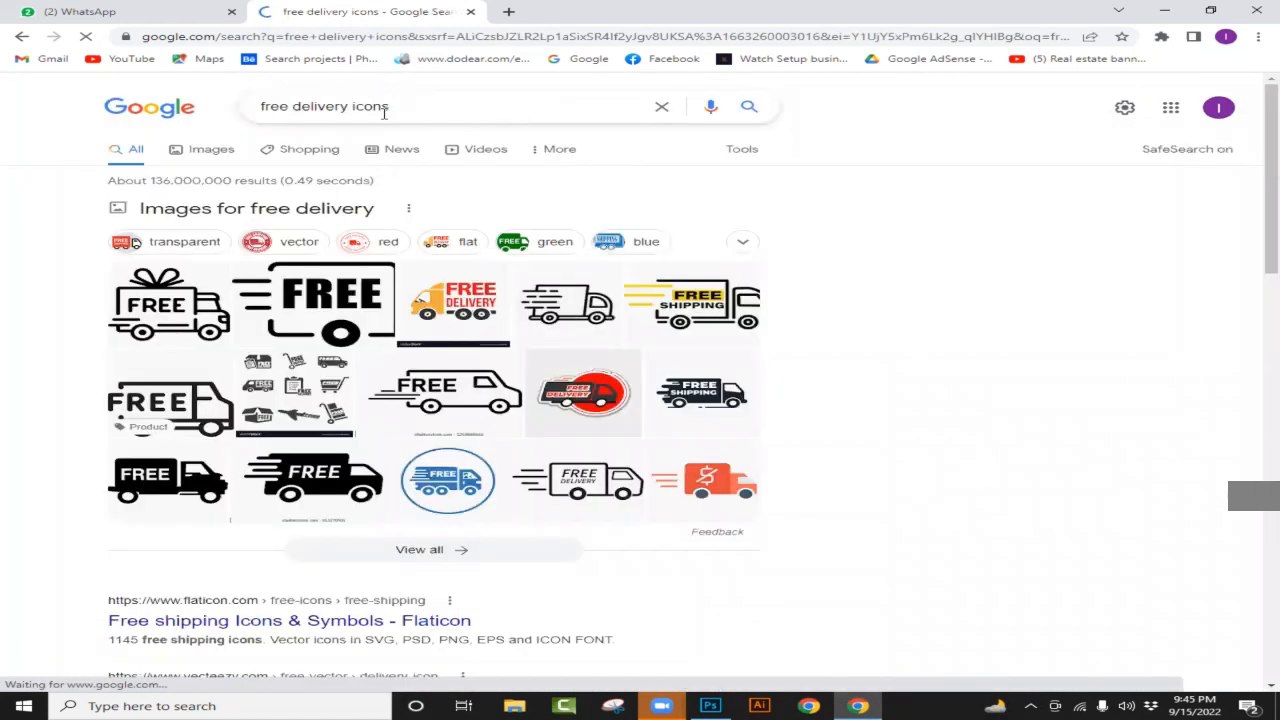
Step: Refine the search to 'free delivery wording icon' and show only image results
left_click(450, 121)
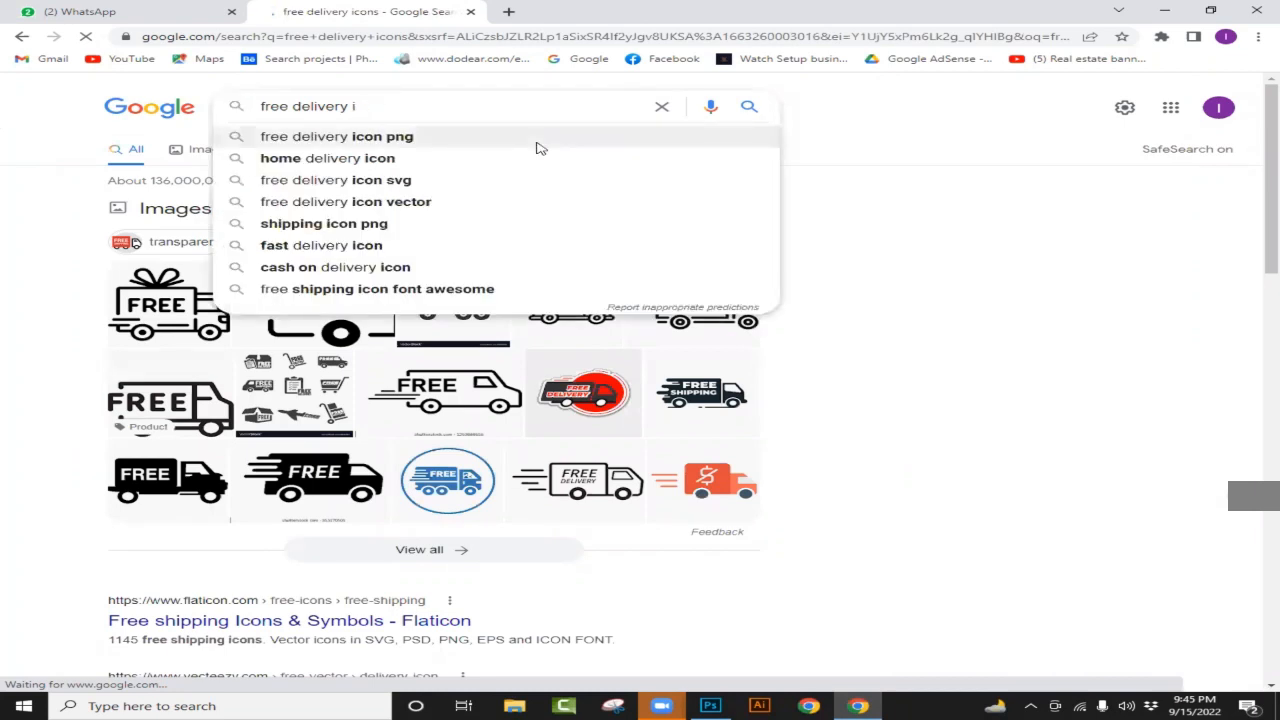
key("BackSpace")
type("wordl")
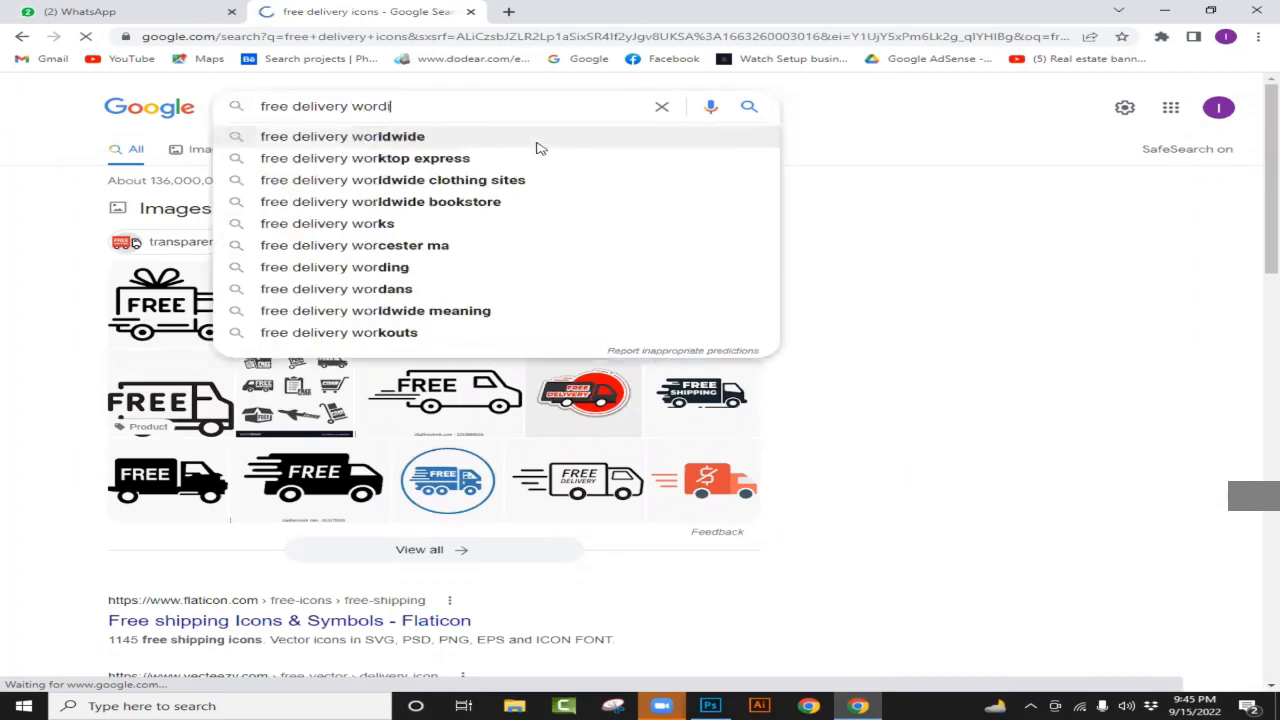
key("BackSpace")
type("ing")
key("Return")
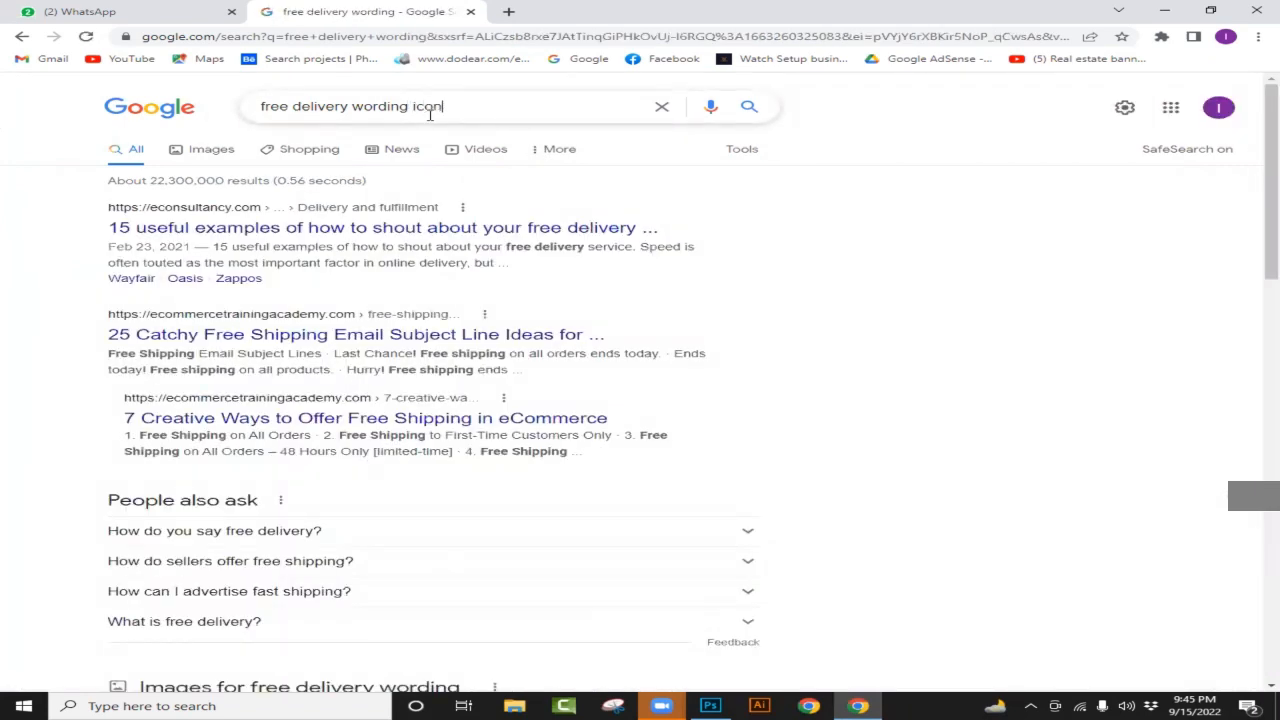
key("Return")
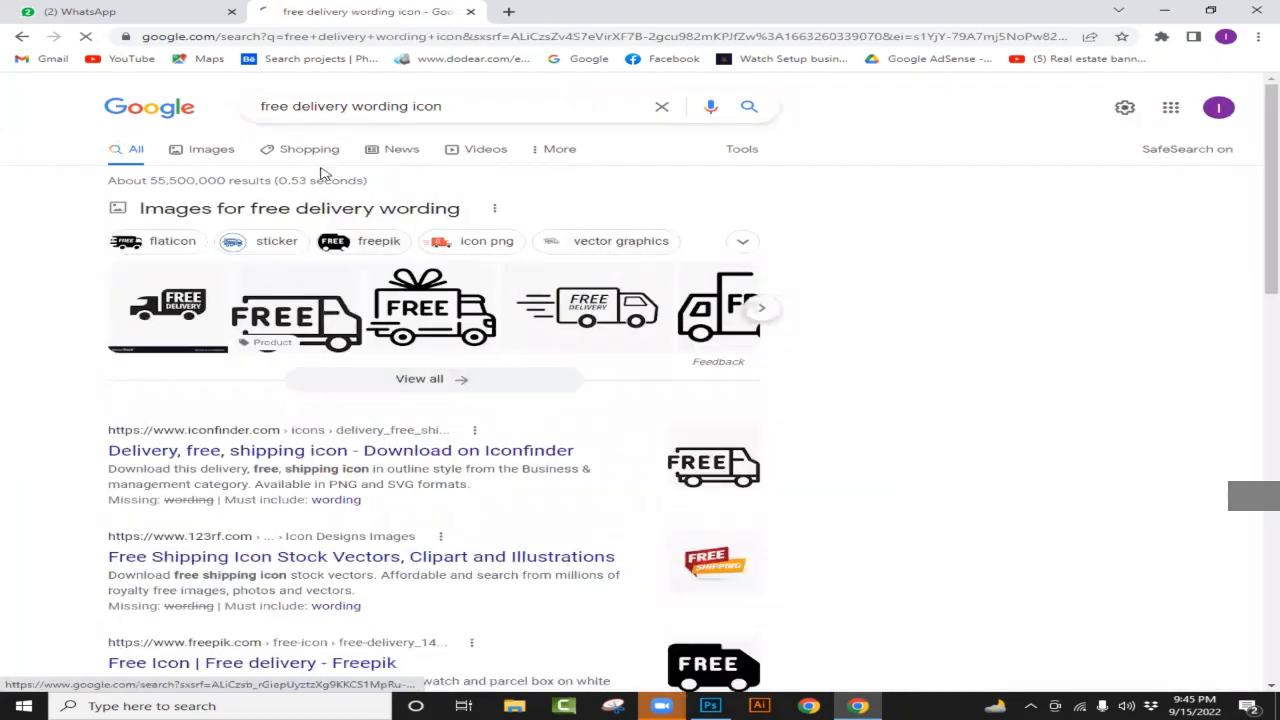
left_click(208, 152)
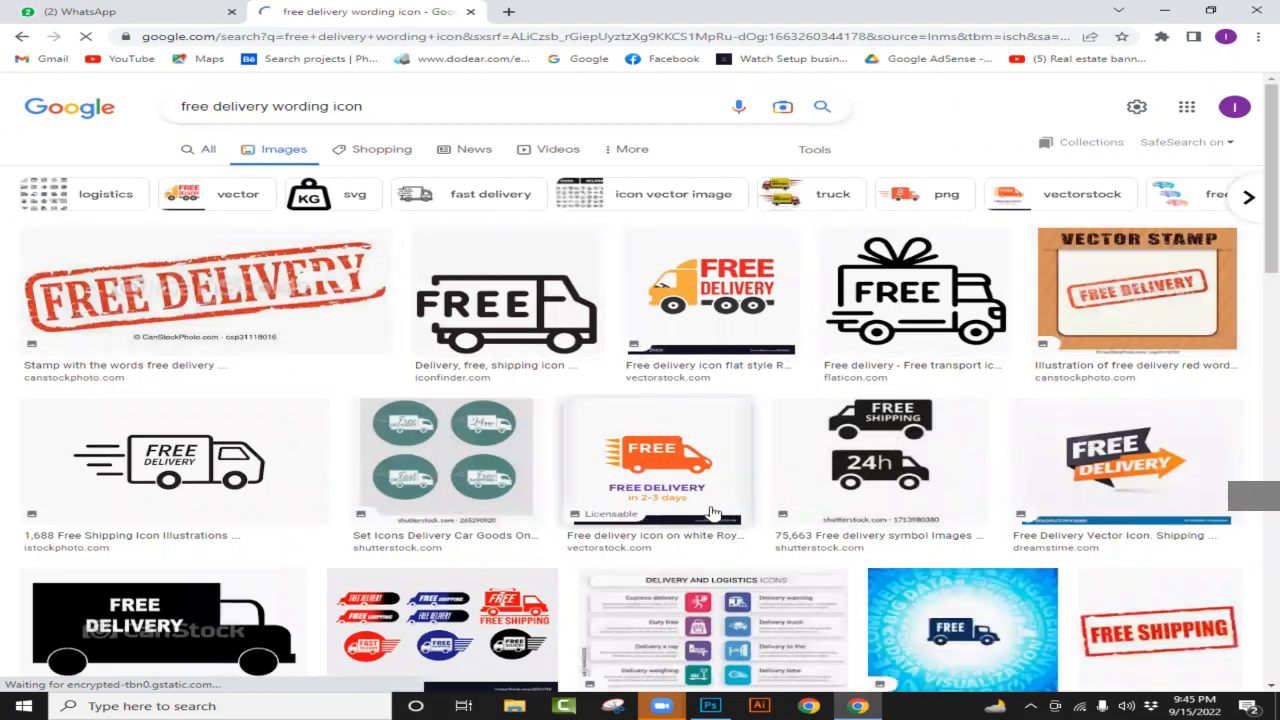
Step: Scroll through the image results and the dark-and-orange Free Delivery arrow preview
scroll(400, 525, "down", 4)
scroll(530, 510, "down", 2)
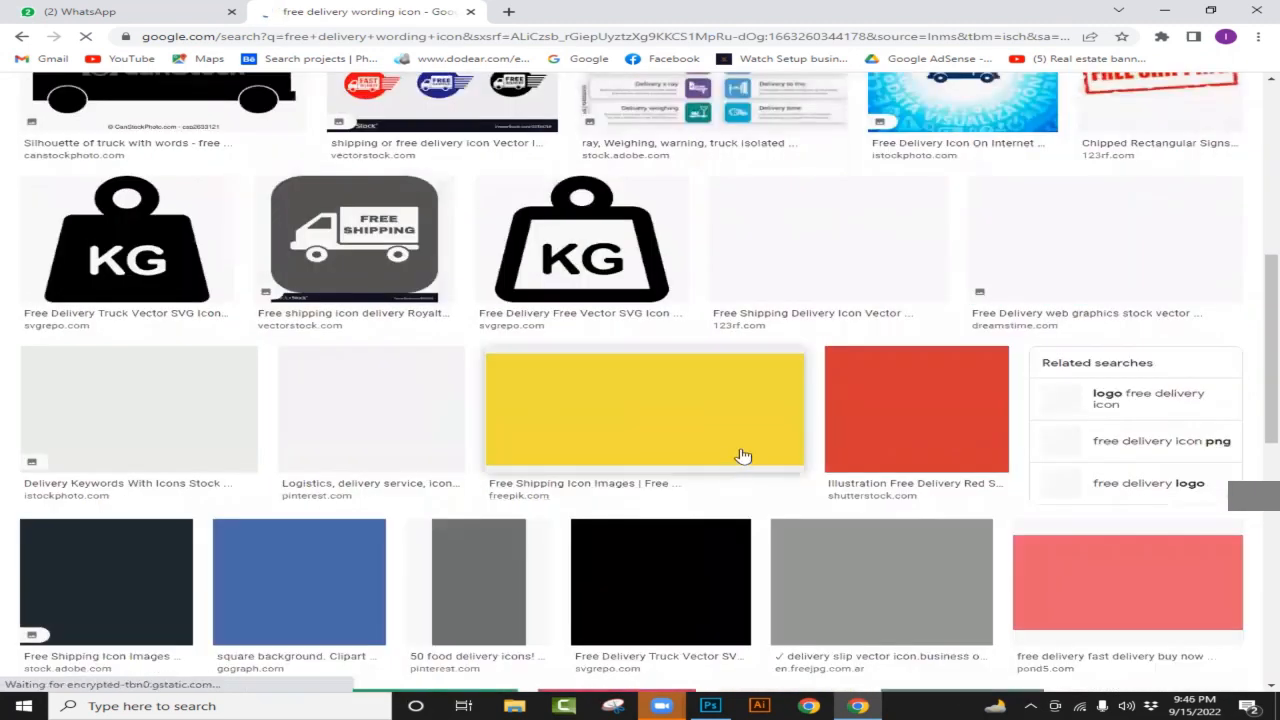
scroll(743, 451, "up", 6)
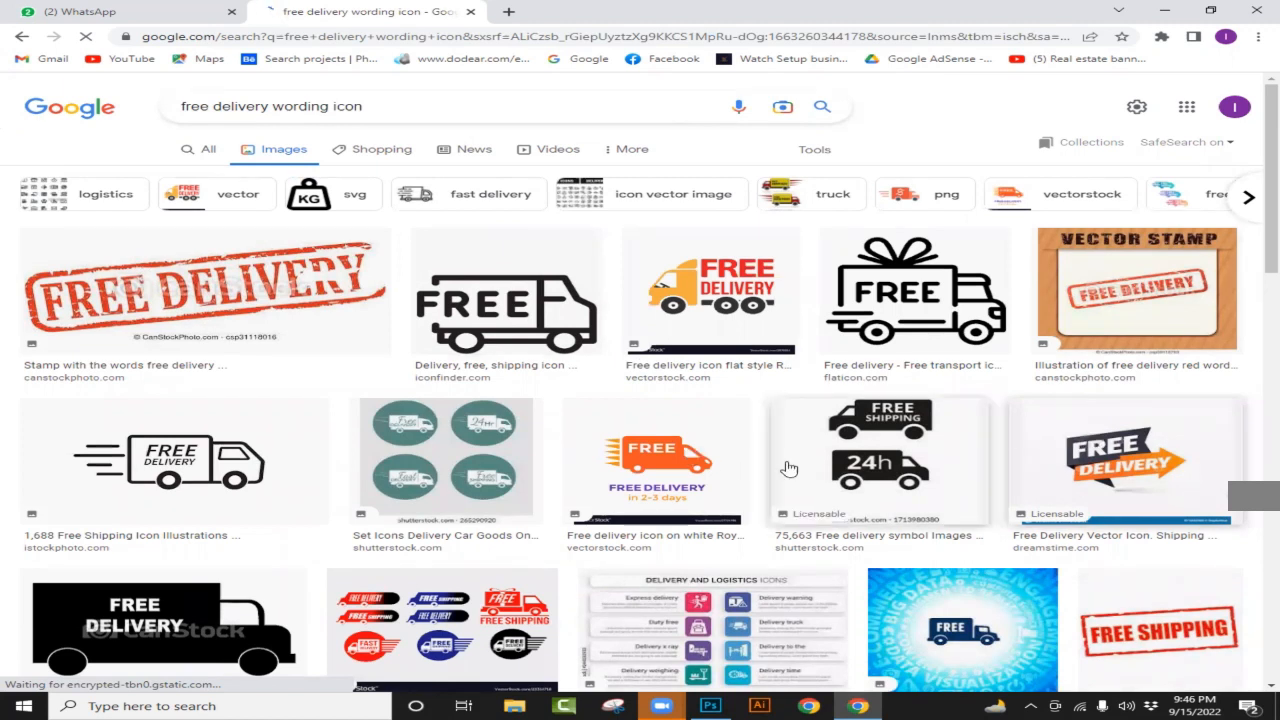
scroll(830, 445, "down", 7)
scroll(853, 442, "up", 8)
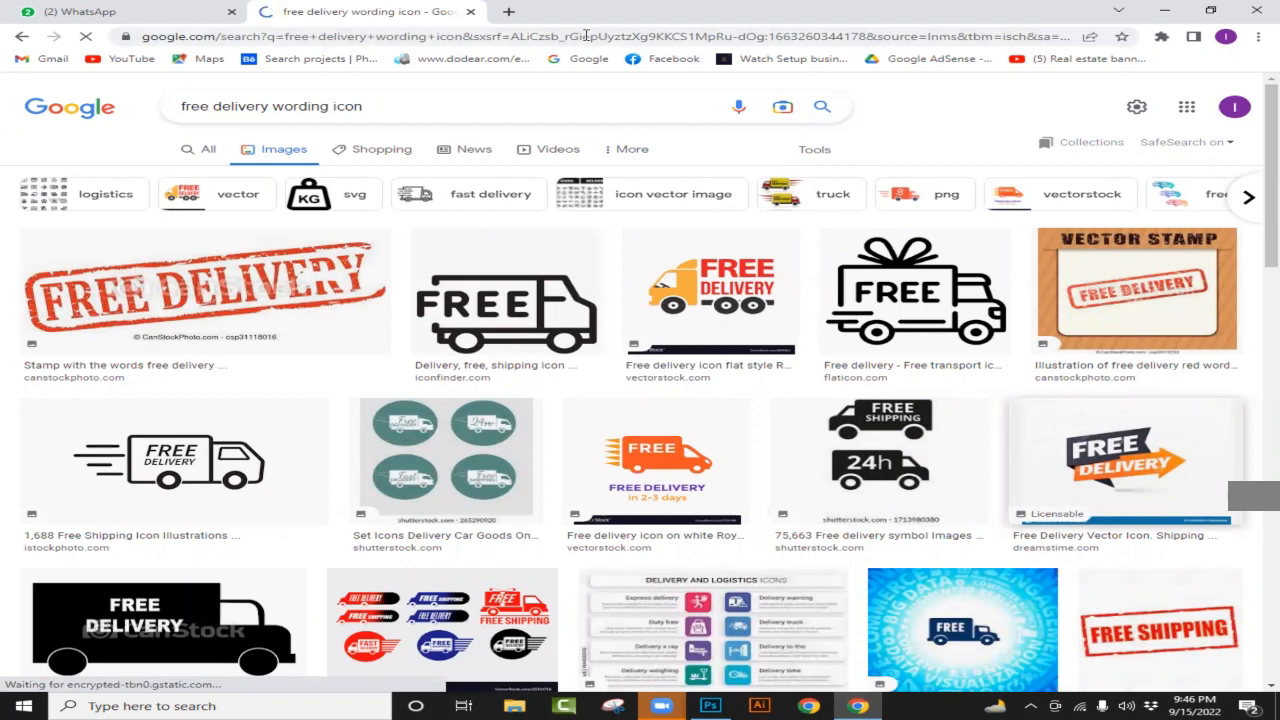
scroll(988, 381, "down", 10)
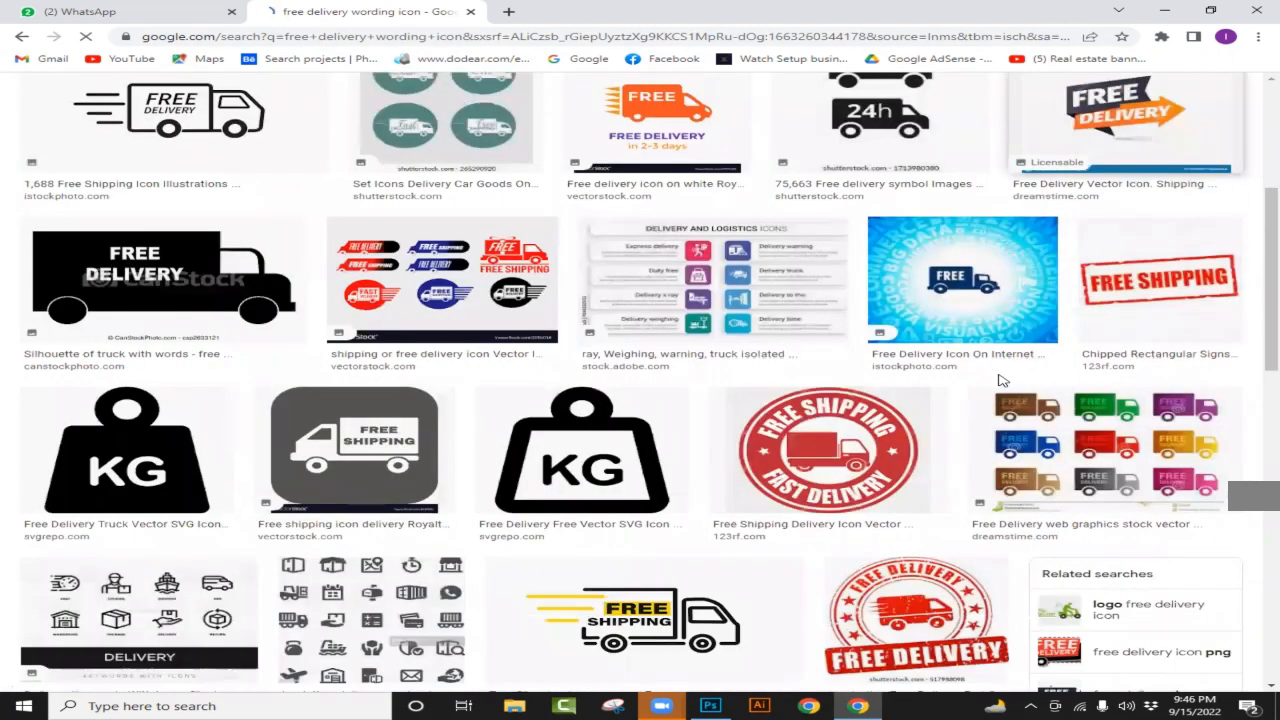
scroll(471, 380, "up", 8)
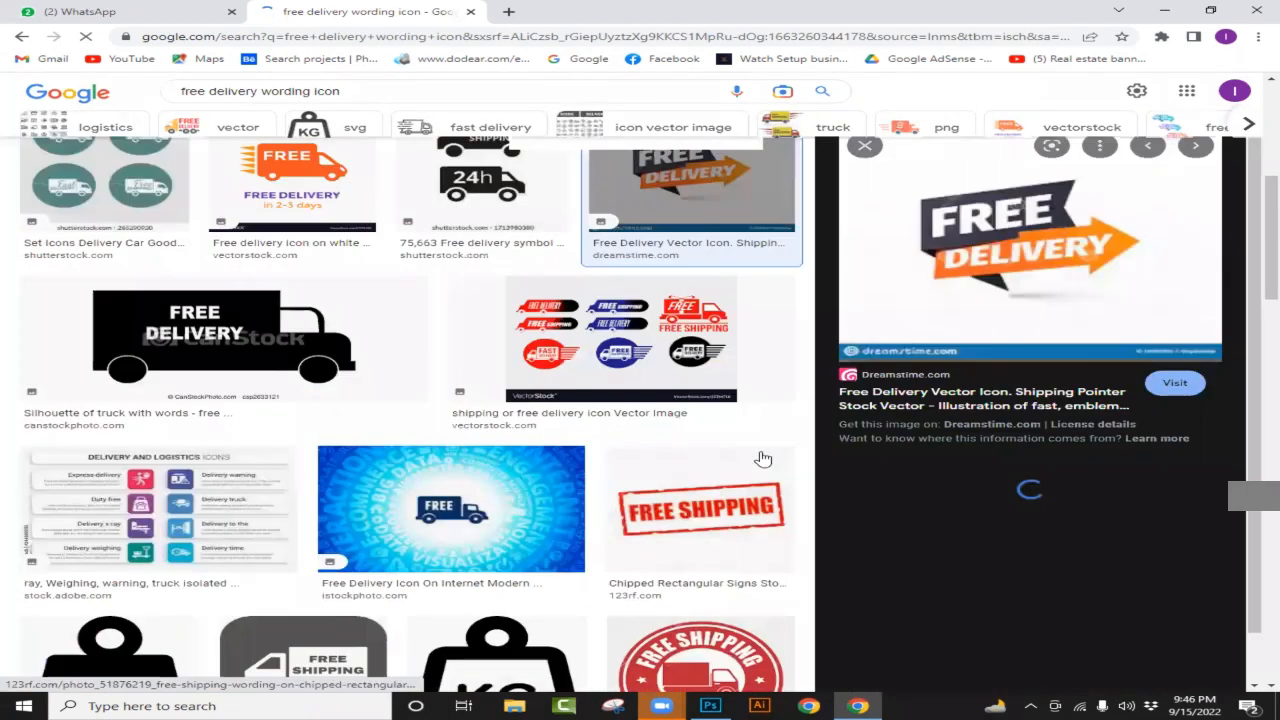
scroll(763, 458, "up", 5)
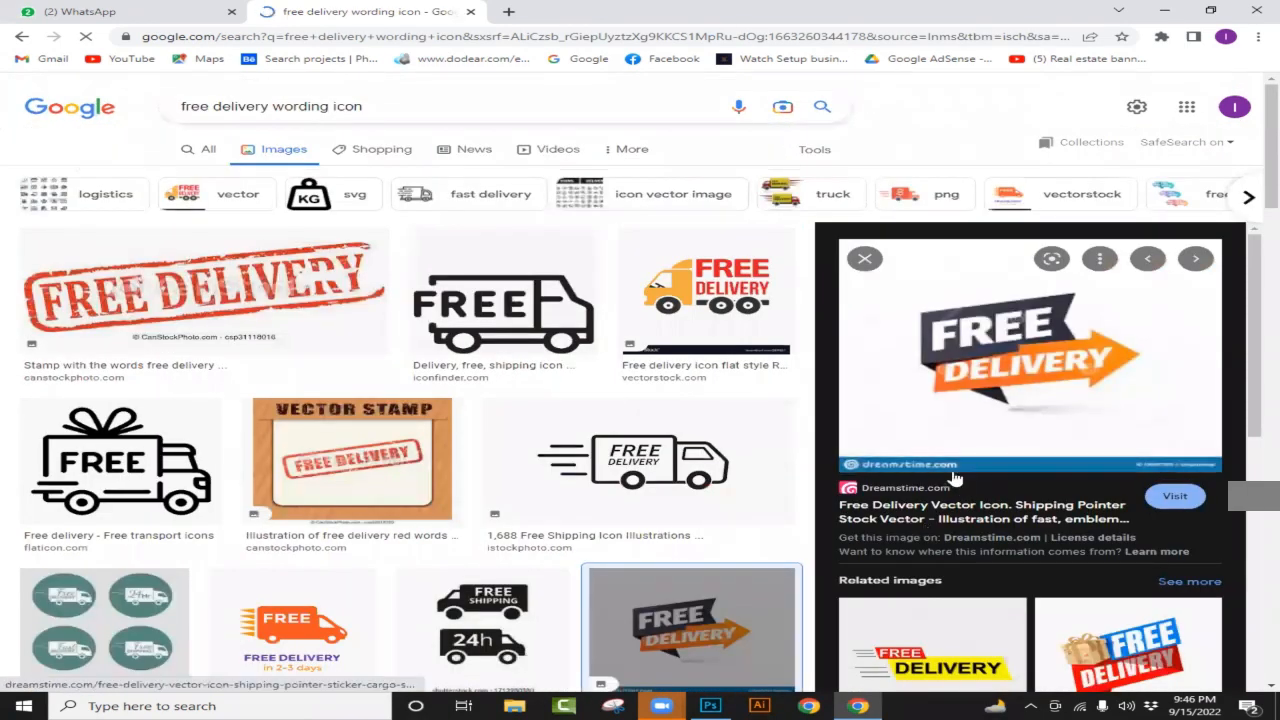
scroll(940, 463, "down", 5)
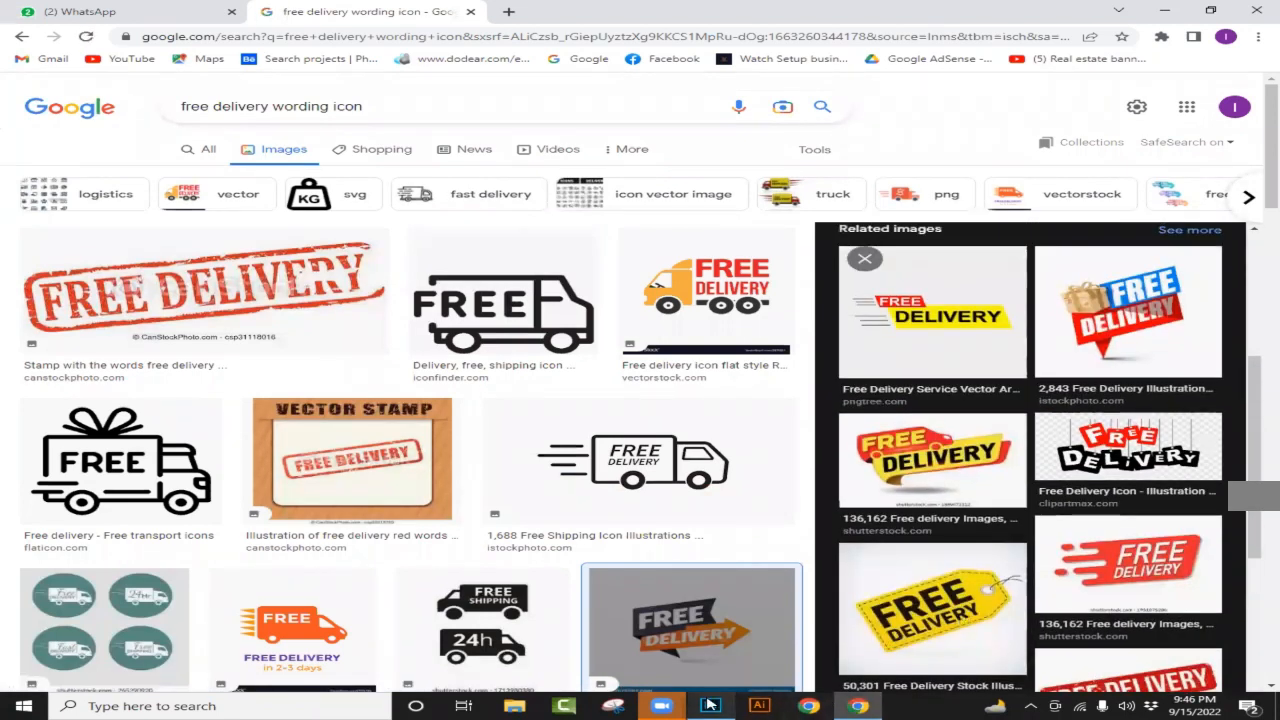
Step: Copy the Free Delivery arrow preview image in Chrome and switch back to the Photoshop poster
left_click(710, 706)
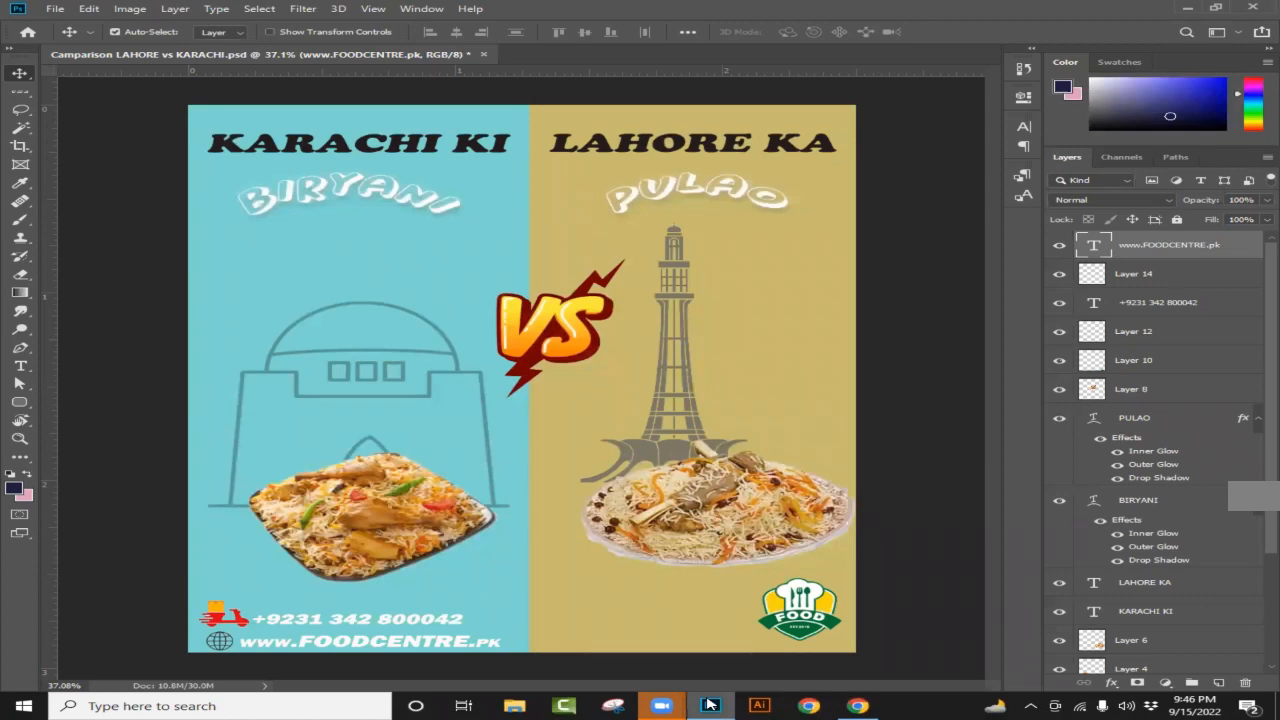
left_click(710, 706)
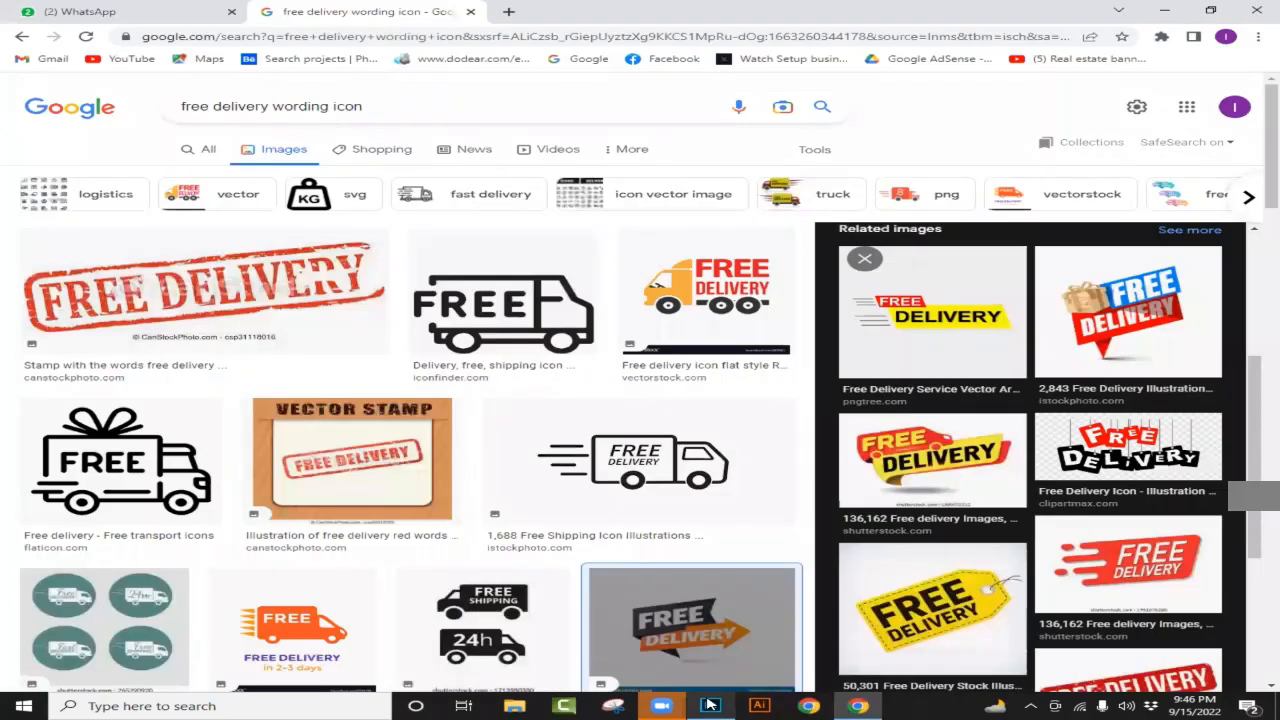
left_click(710, 706)
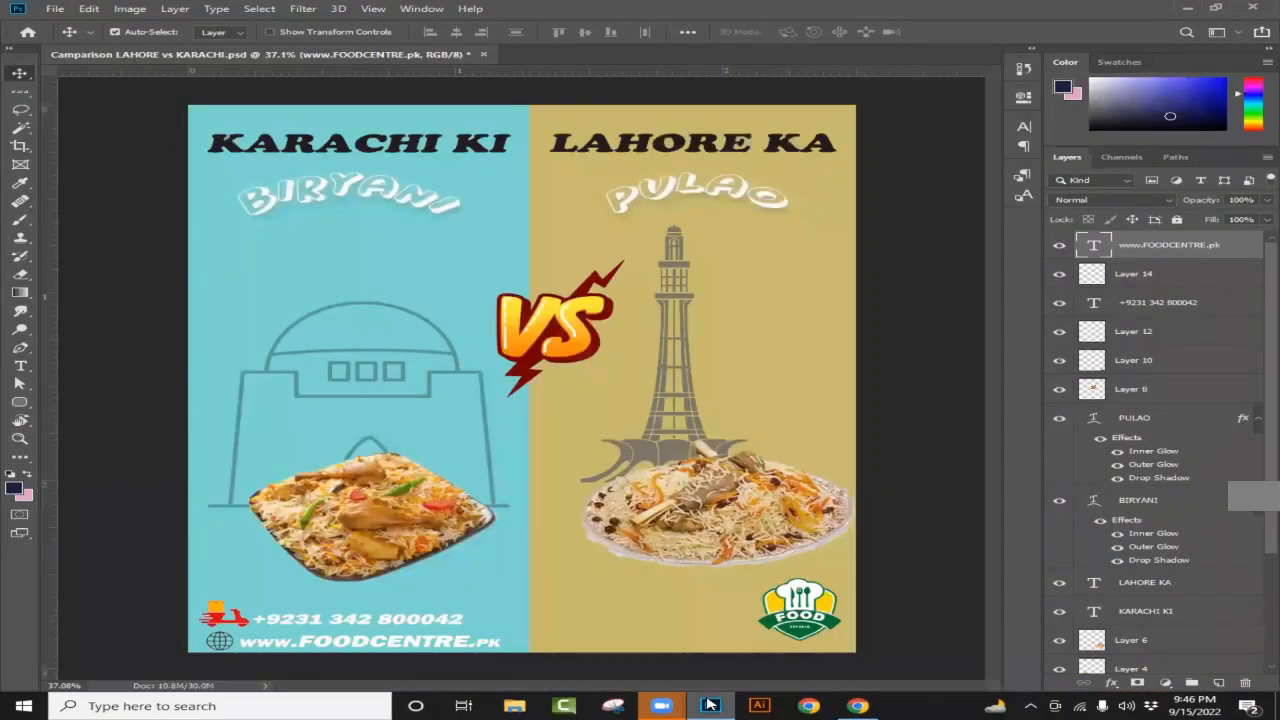
left_click(710, 706)
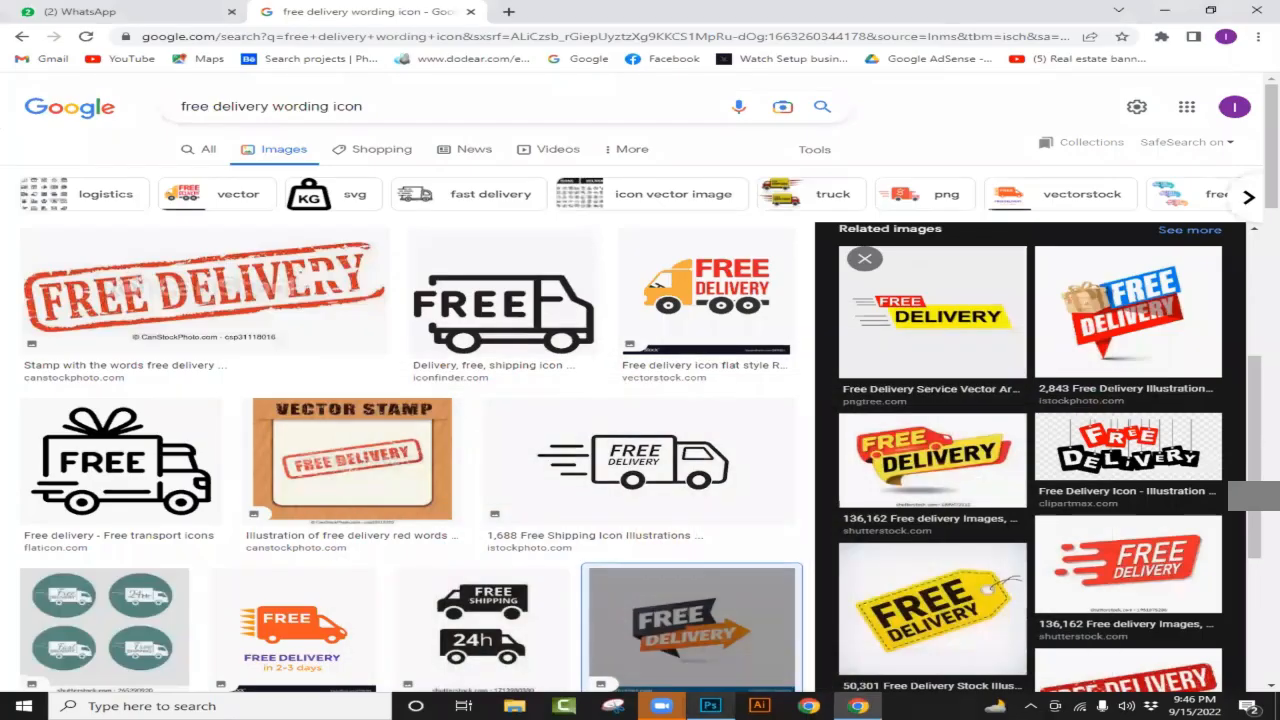
scroll(1125, 328, "up", 3)
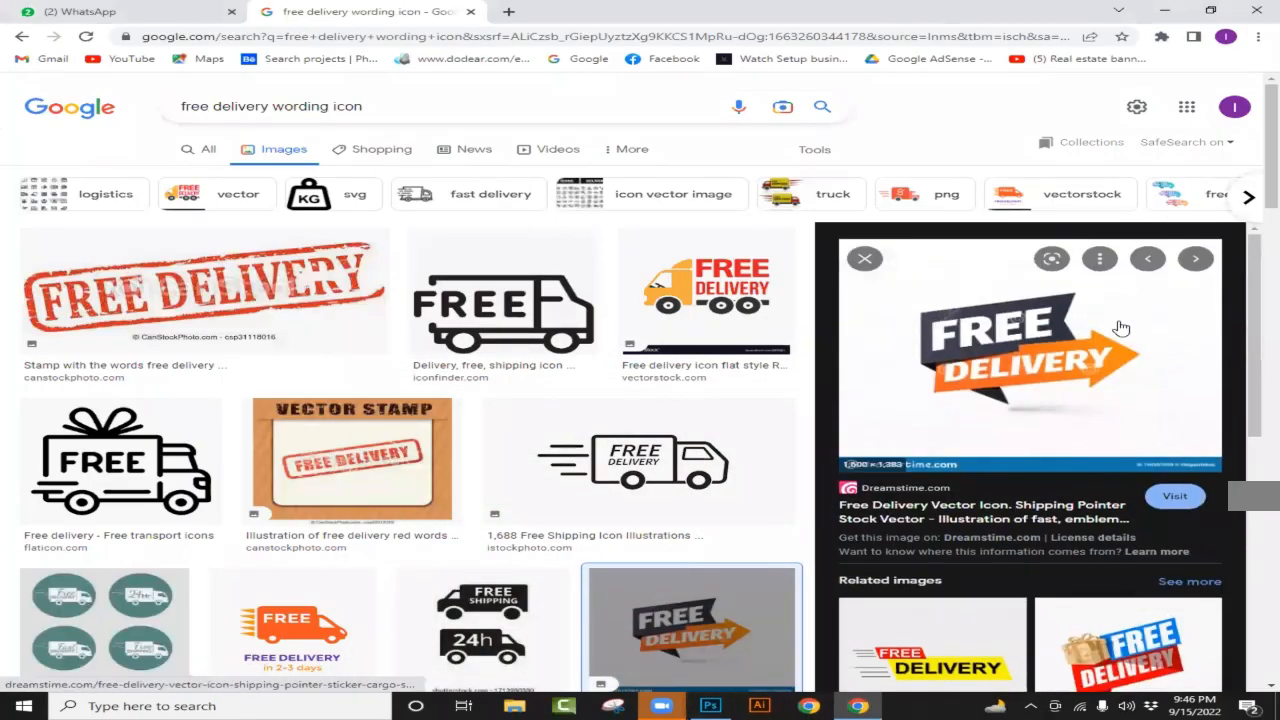
right_click(1077, 363)
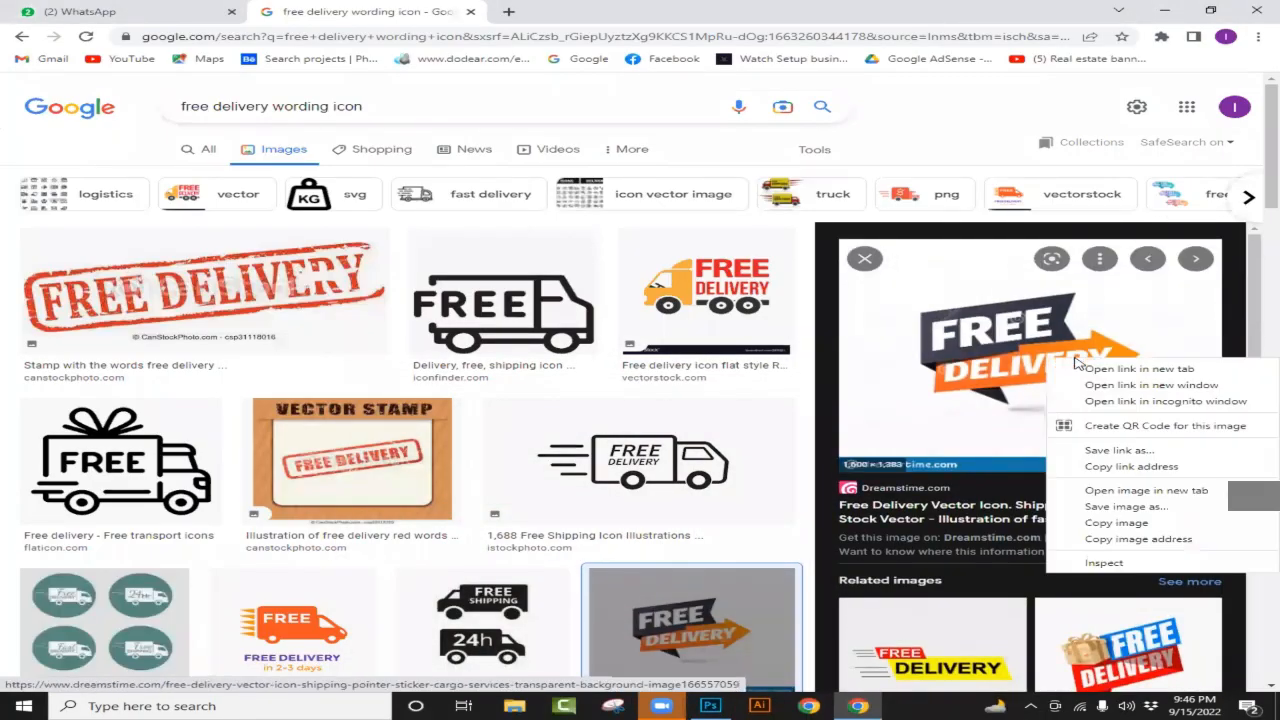
left_click(1116, 523)
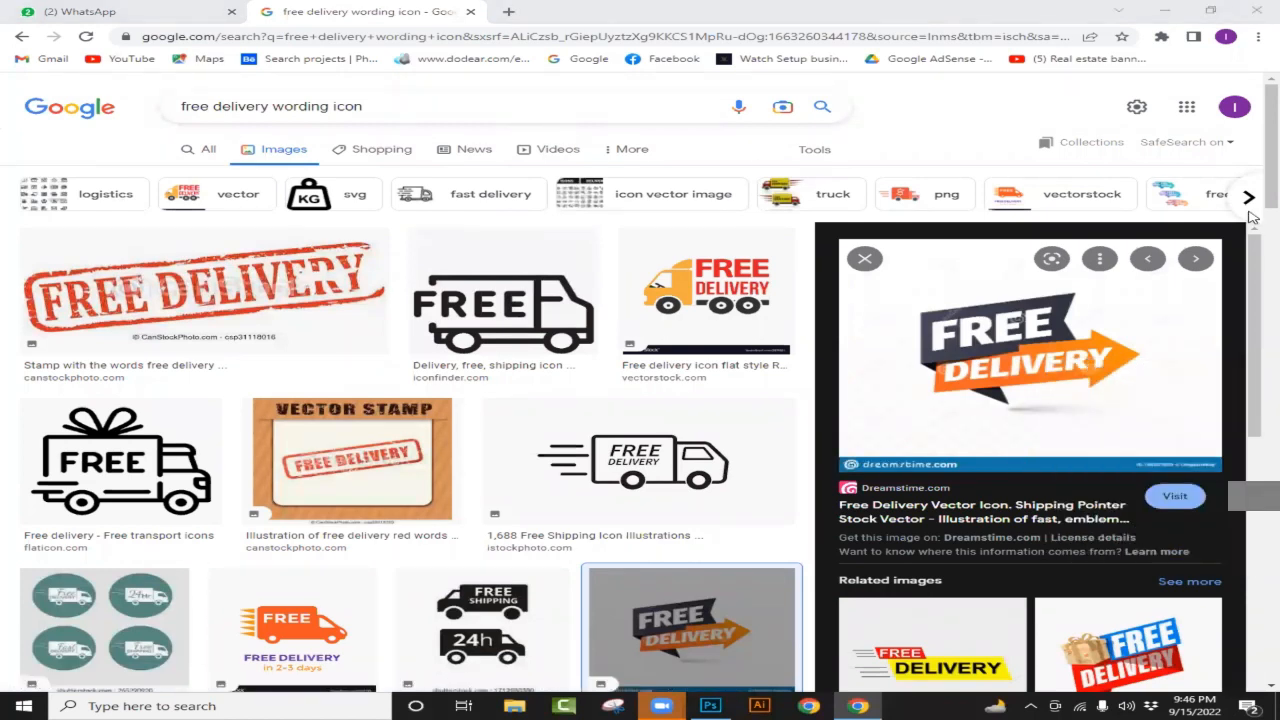
left_click(709, 705)
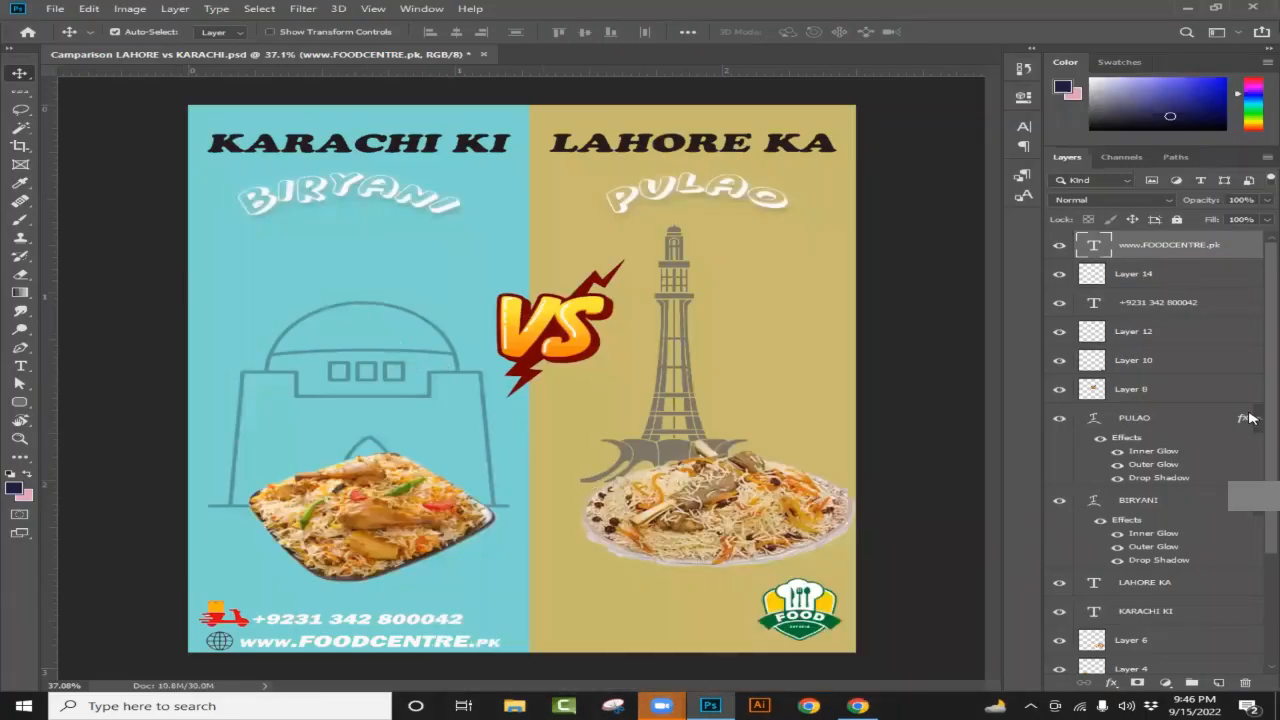
Step: Paste onto a new layer, delete the wrongly pasted globe layer, and return to Chrome
left_click(1219, 684)
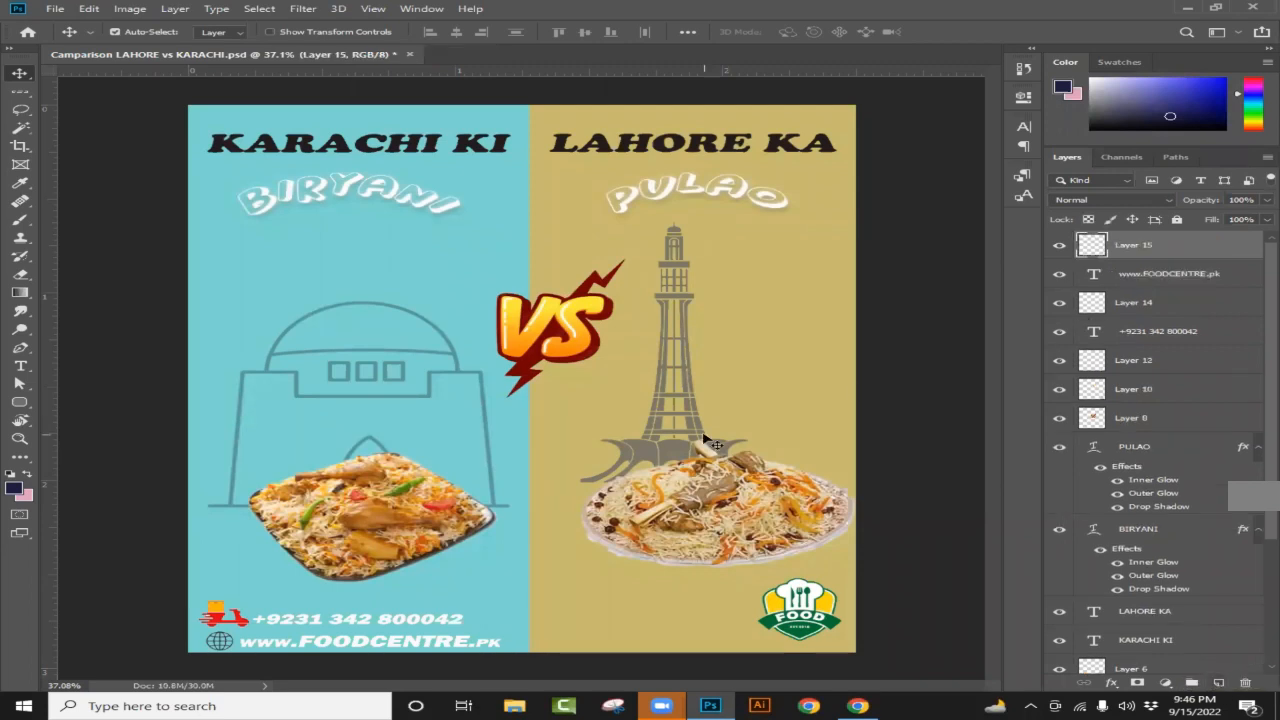
key("ctrl+v")
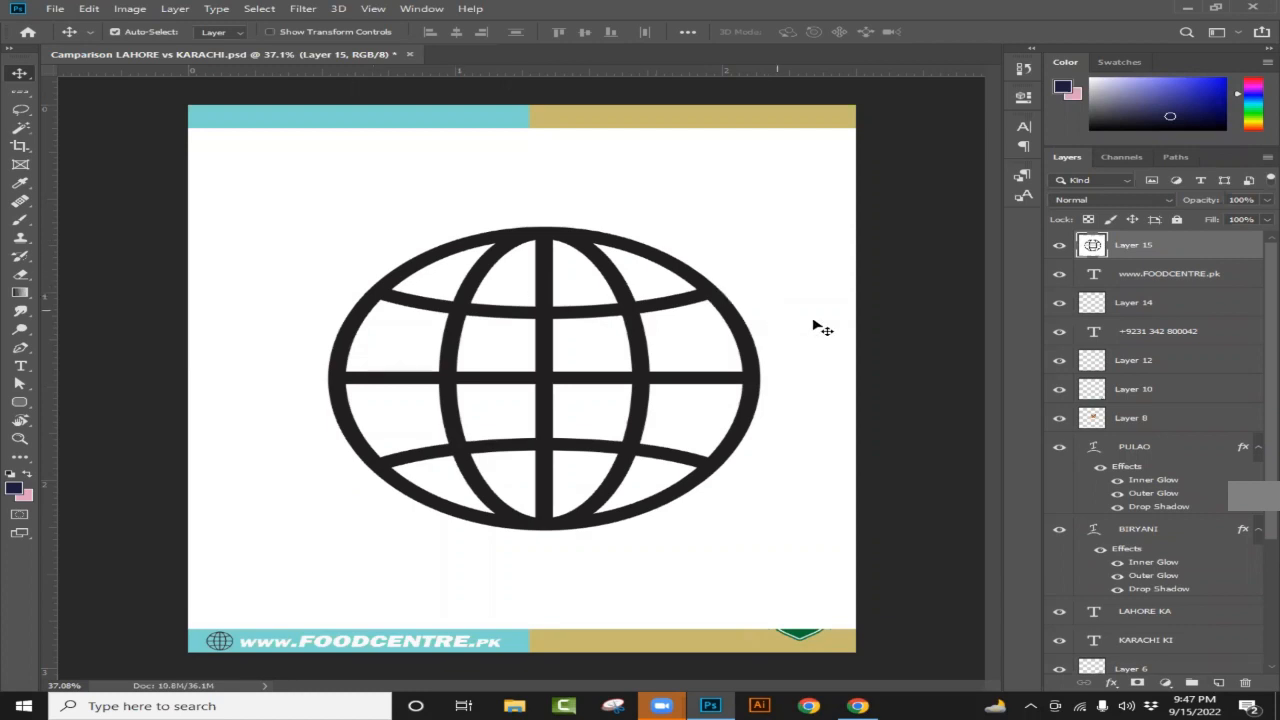
left_click_drag(1200, 249, 1245, 688)
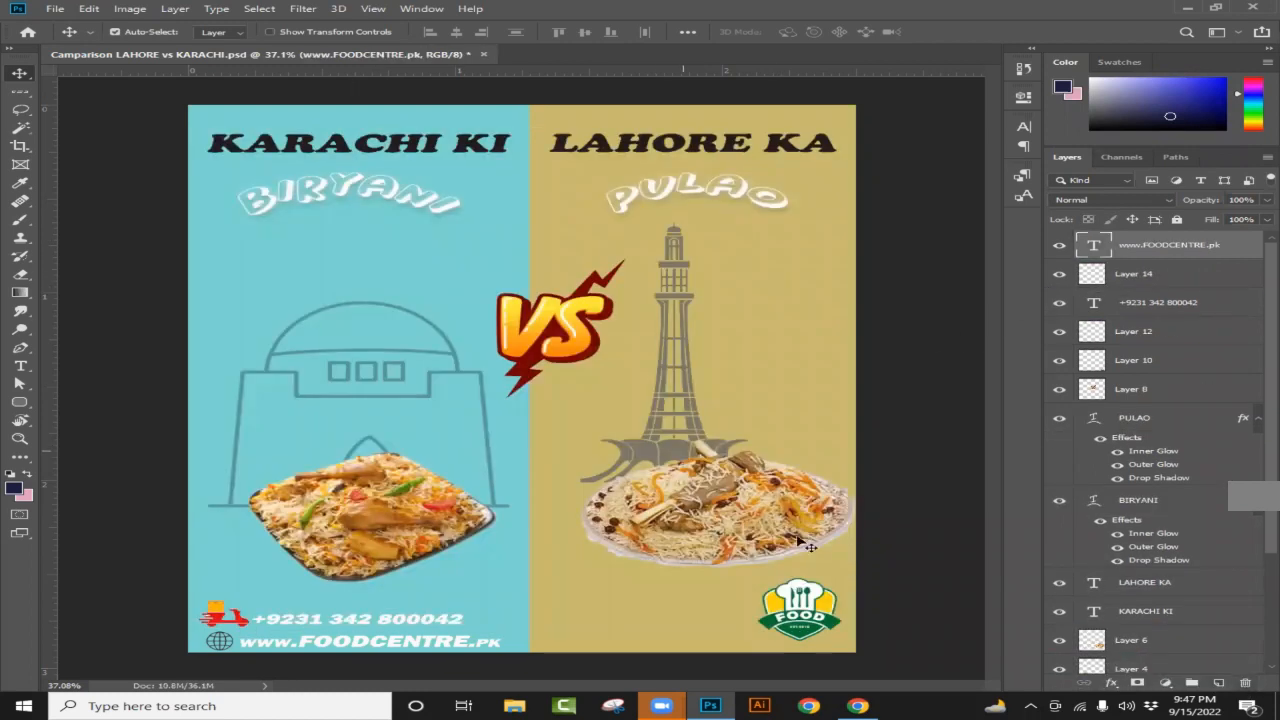
left_click(857, 706)
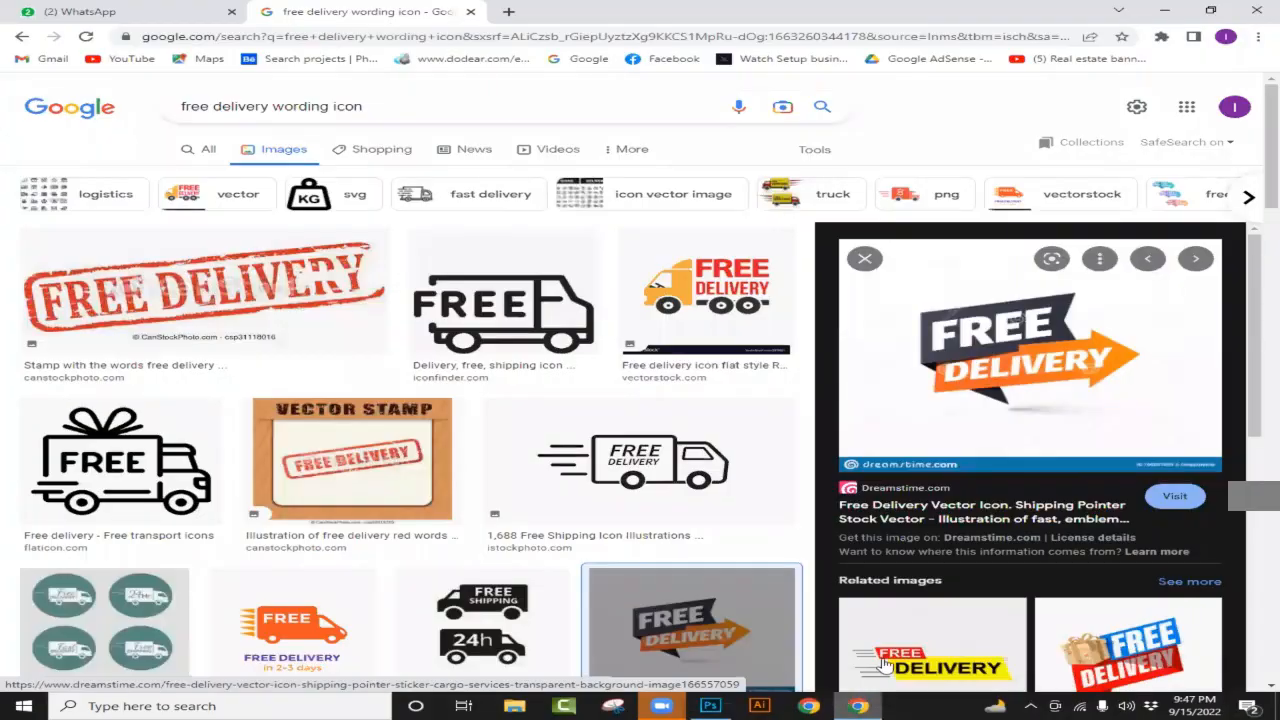
Step: Copy the Free Delivery arrow again and paste it onto new Layer 15 in the poster
right_click(988, 340)
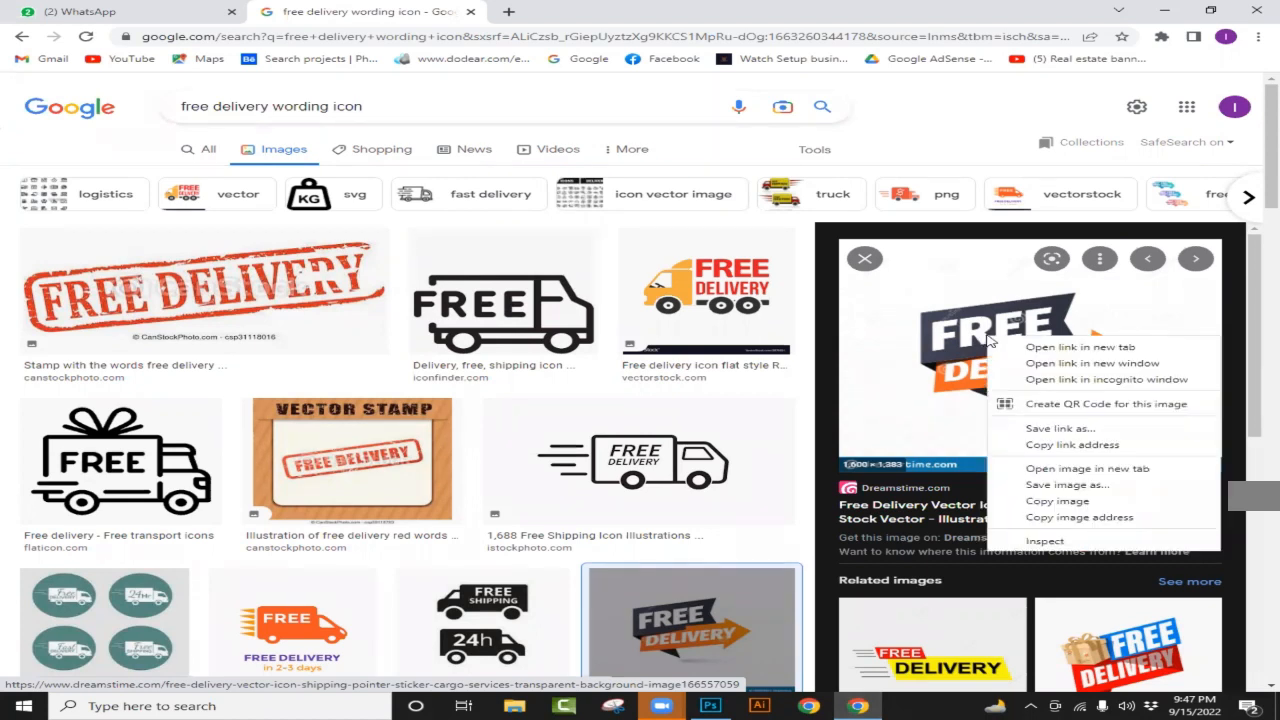
left_click(1060, 501)
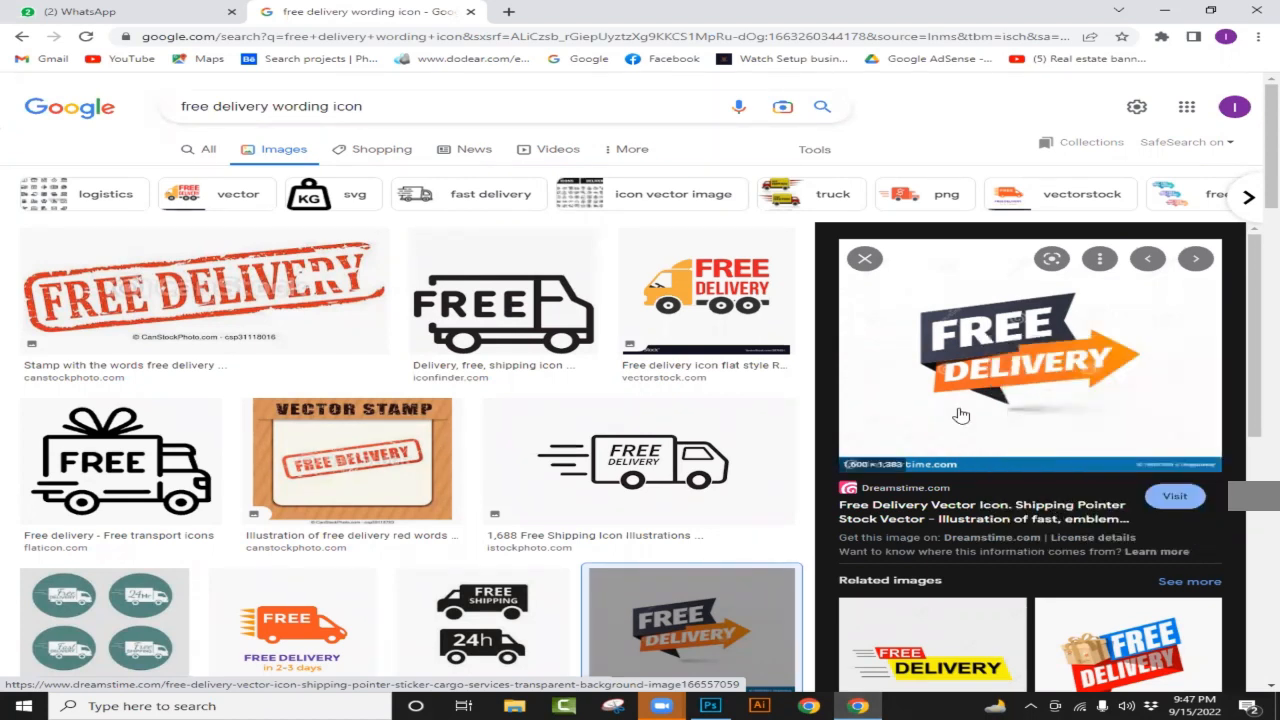
left_click(710, 706)
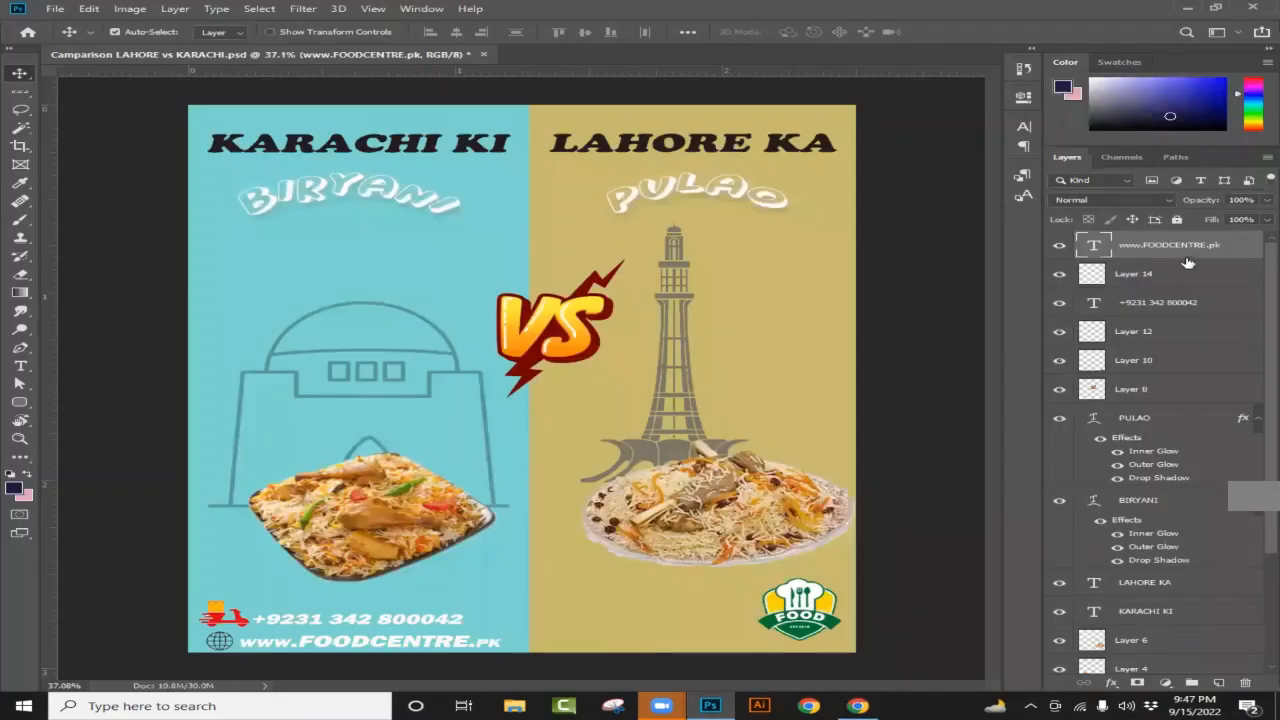
left_click(1219, 682)
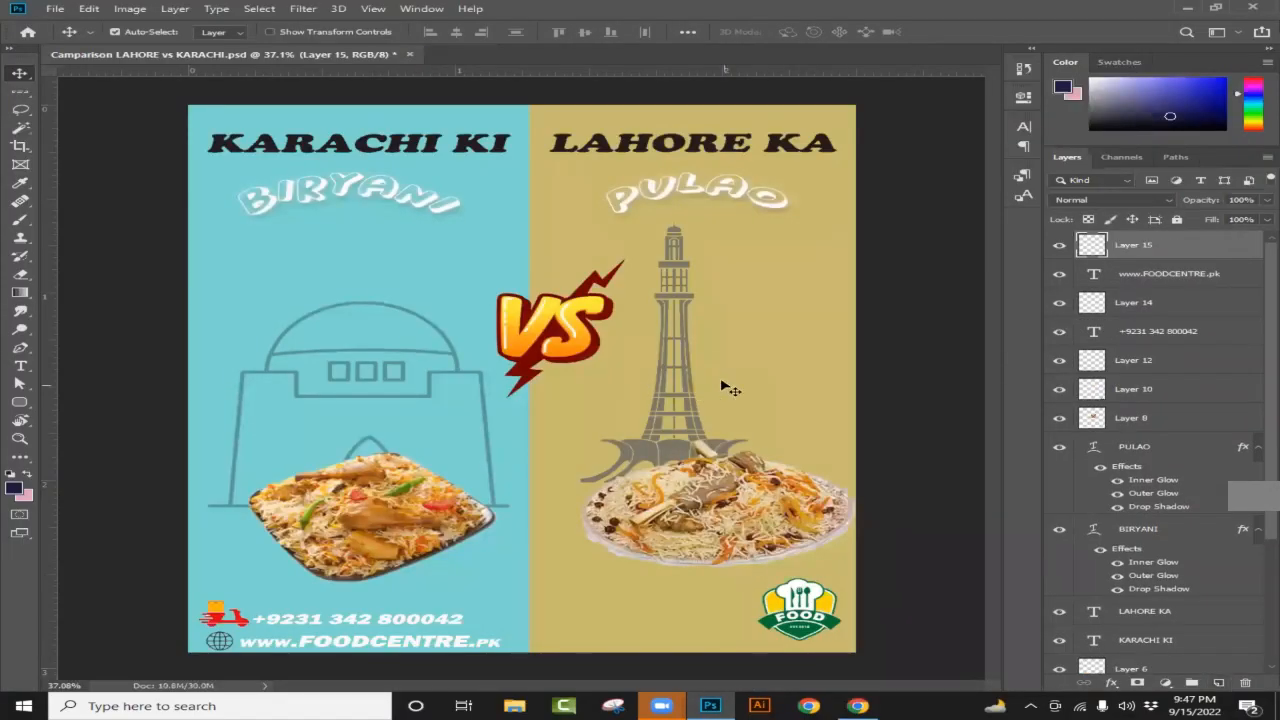
key("ctrl+v")
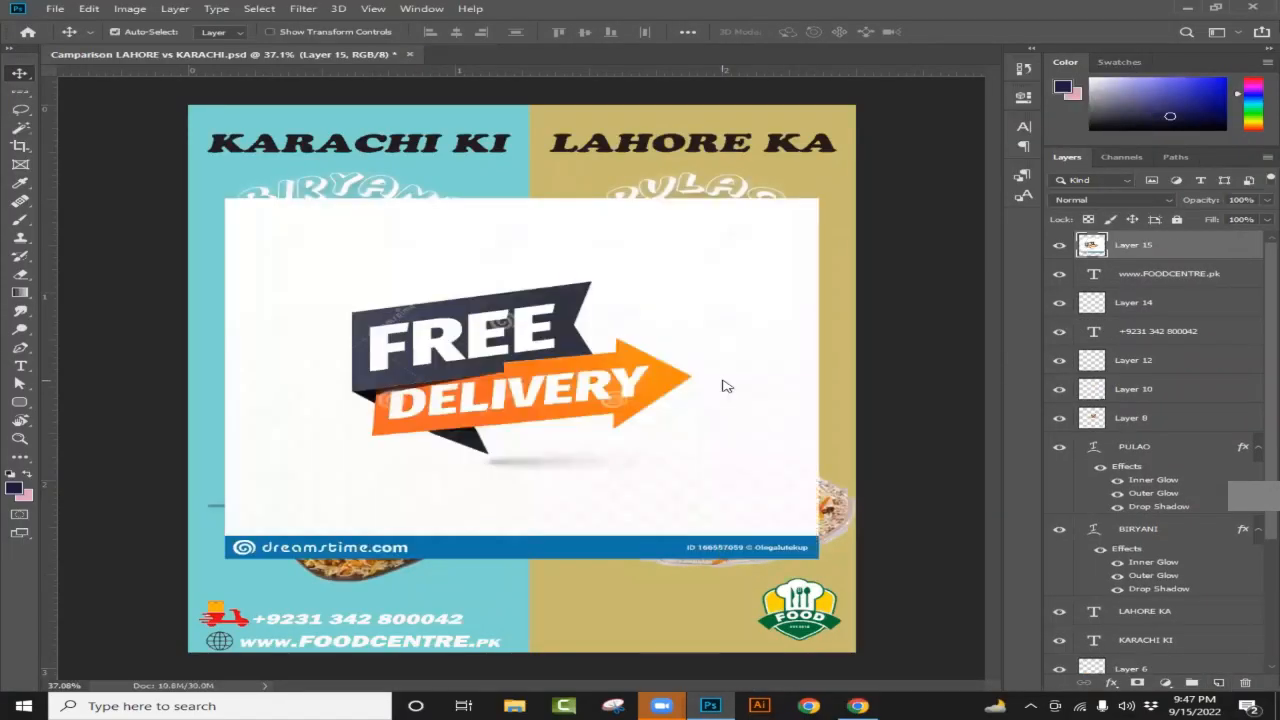
scroll(562, 382, "up", 3)
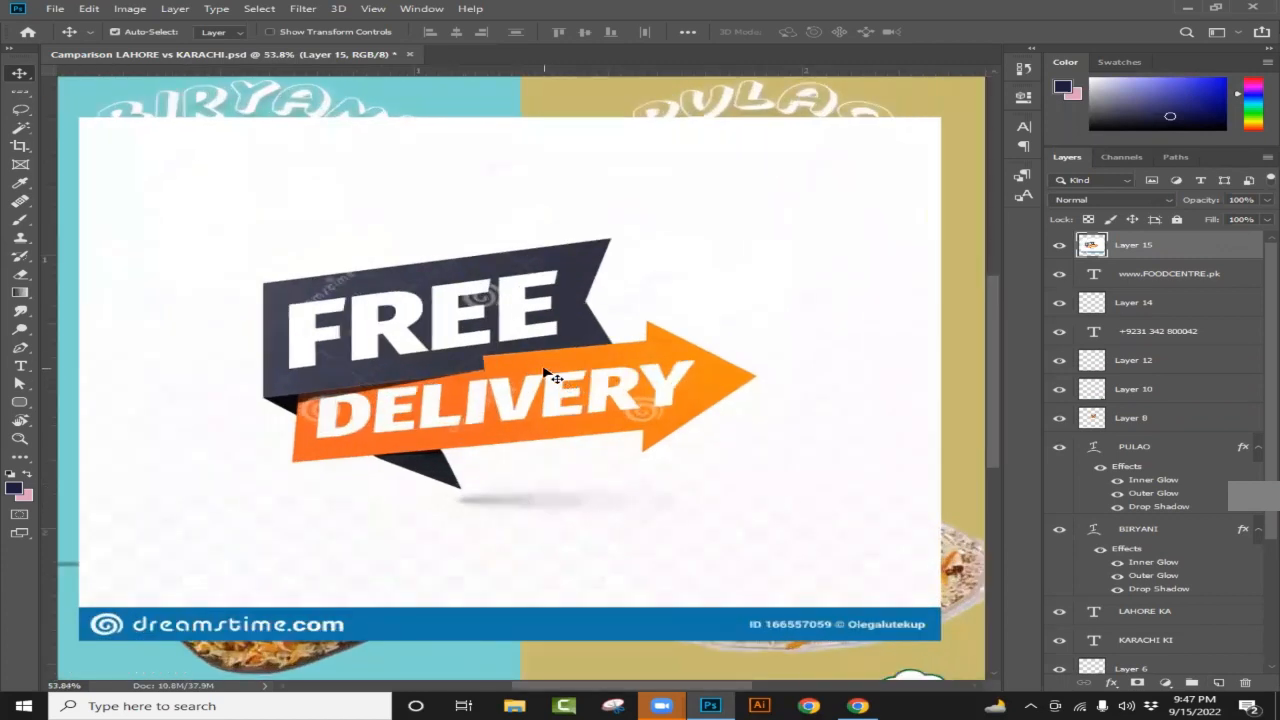
scroll(548, 370, "down", 5)
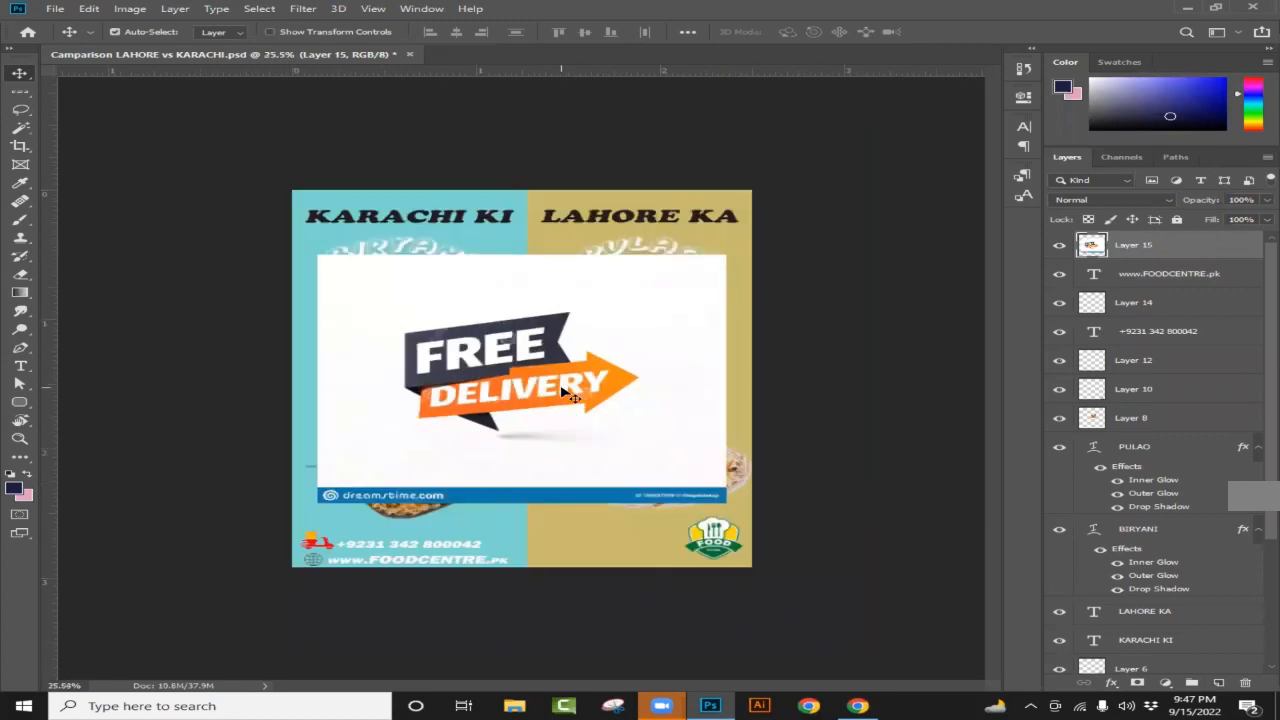
scroll(540, 376, "up", 6)
scroll(540, 376, "up", 1)
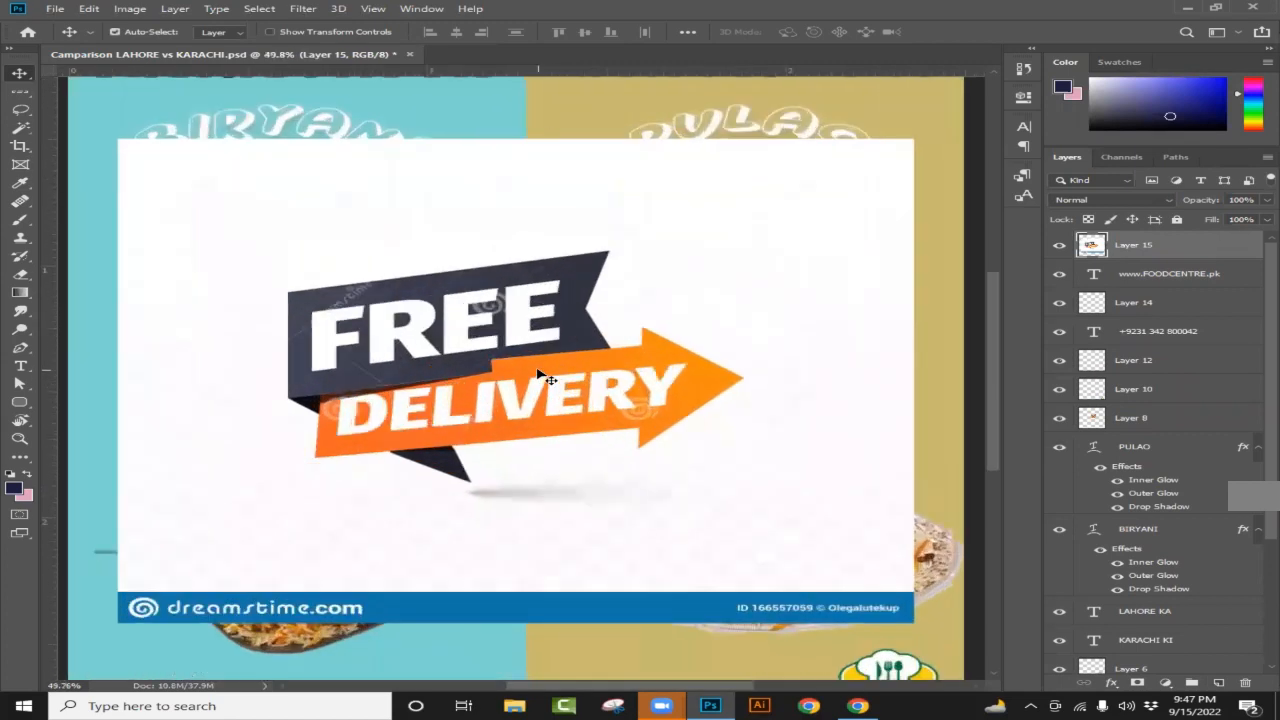
scroll(540, 376, "down", 2)
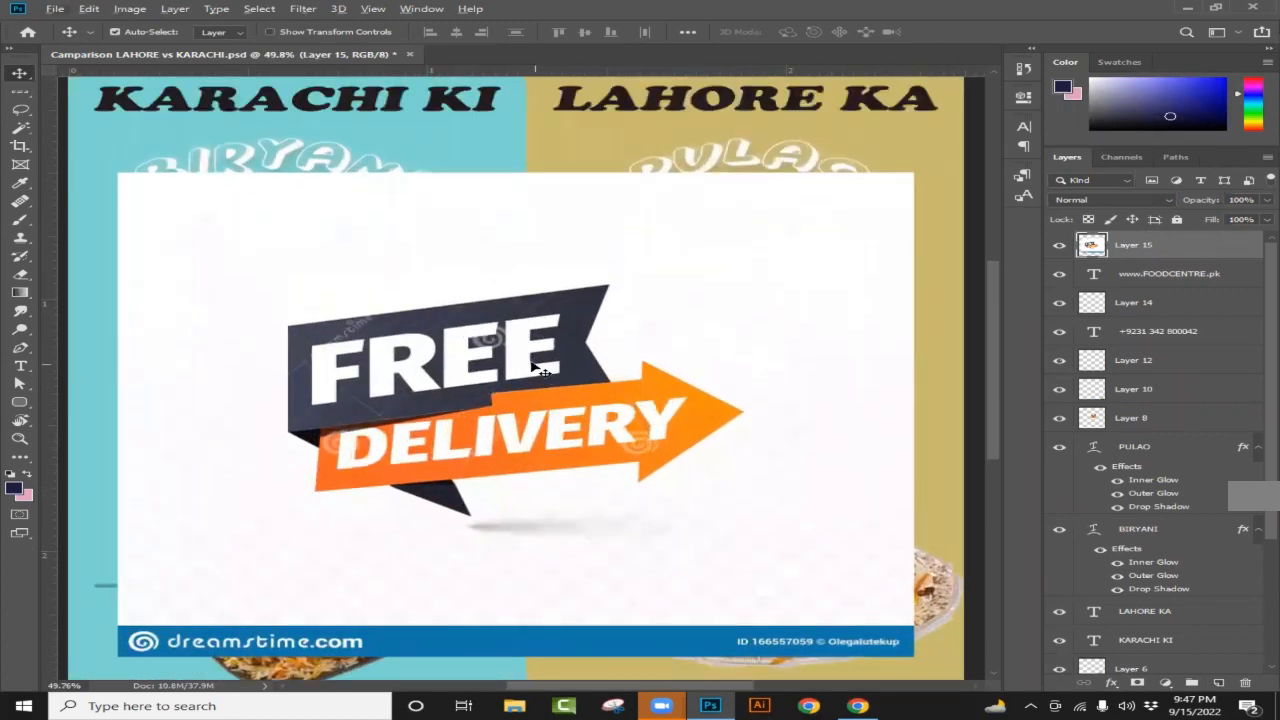
scroll(515, 370, "up", 3)
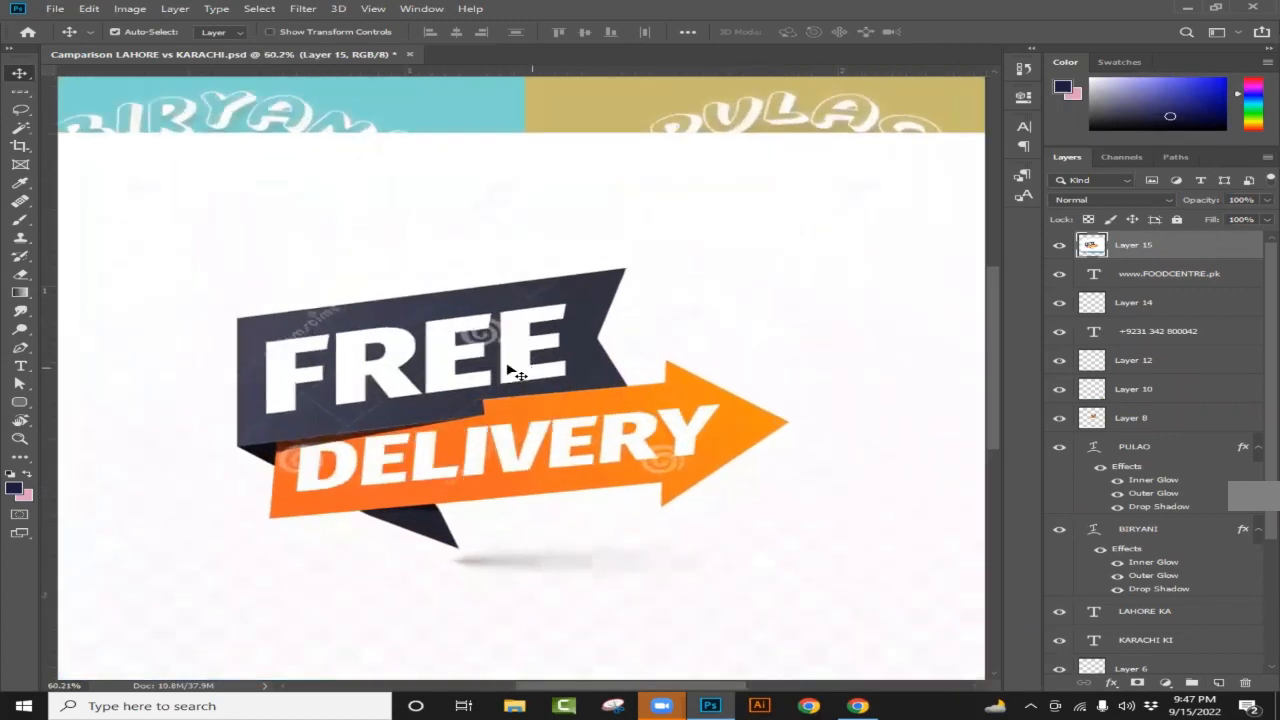
Step: With the Magic Wand, run Select Subject and Shift-click the orange DELIVERY arrow to add it
left_click(22, 129)
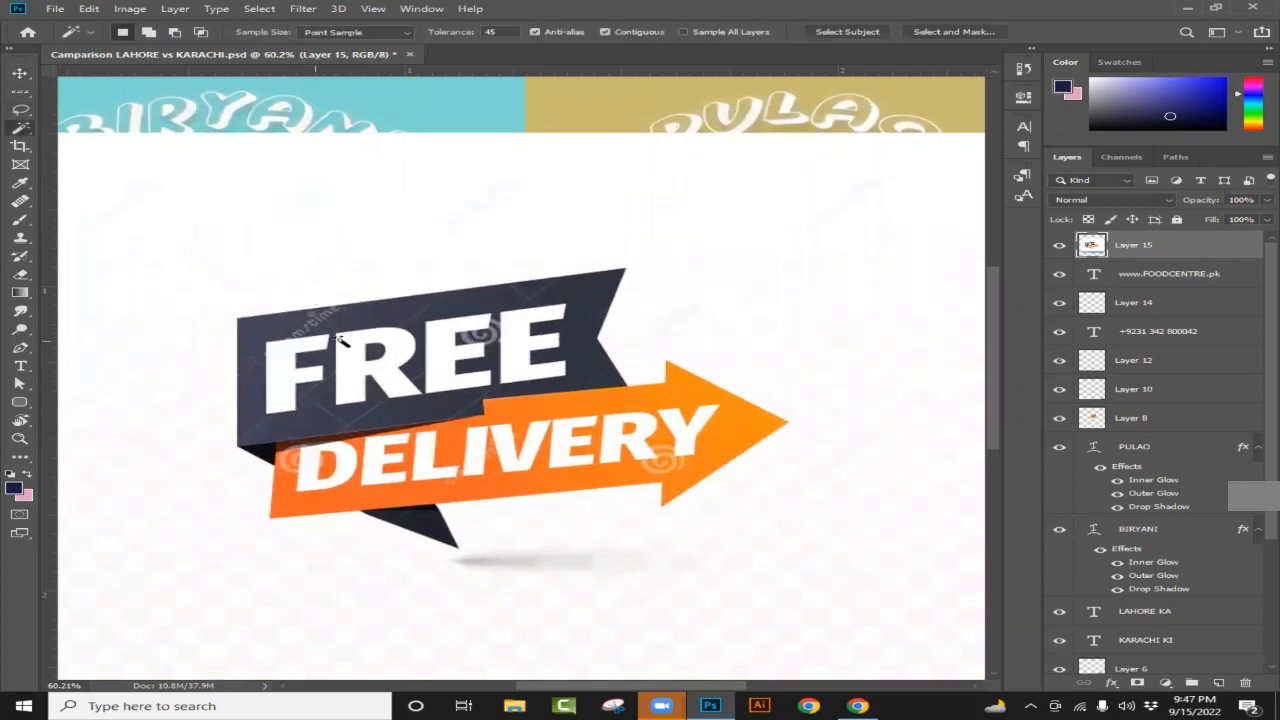
left_click(847, 31)
key("shift")
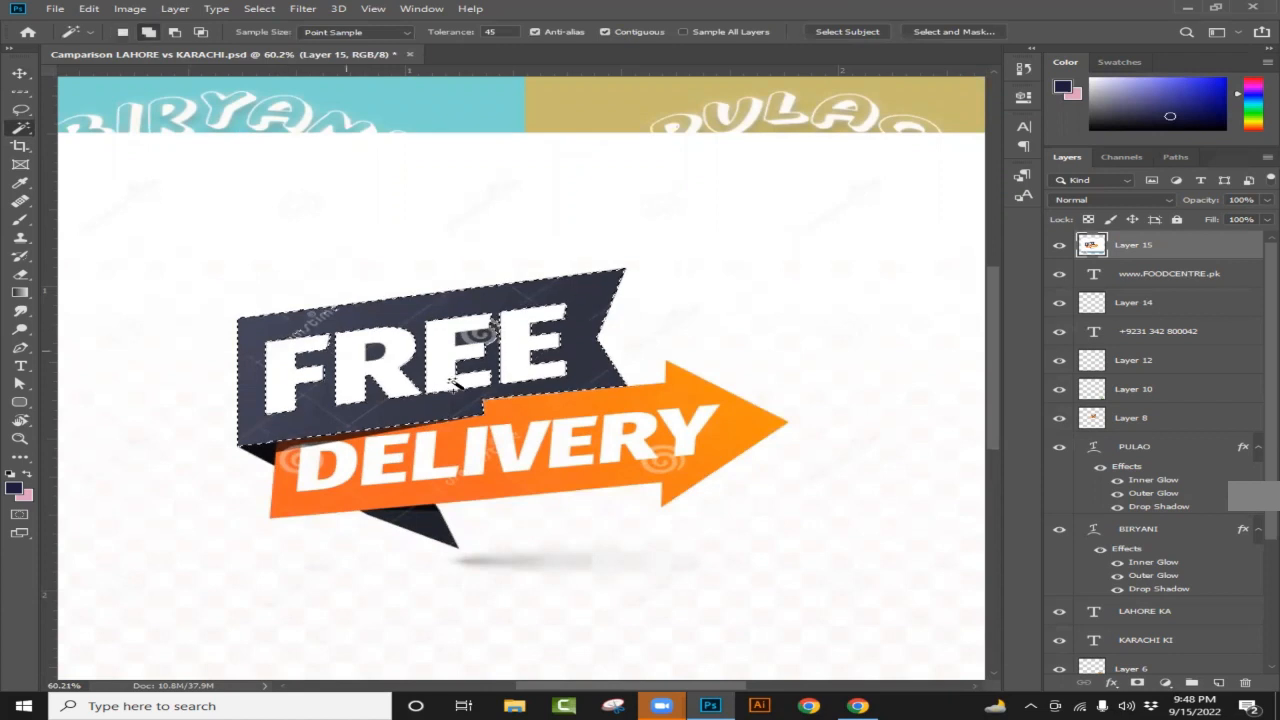
left_click(556, 410, "shift")
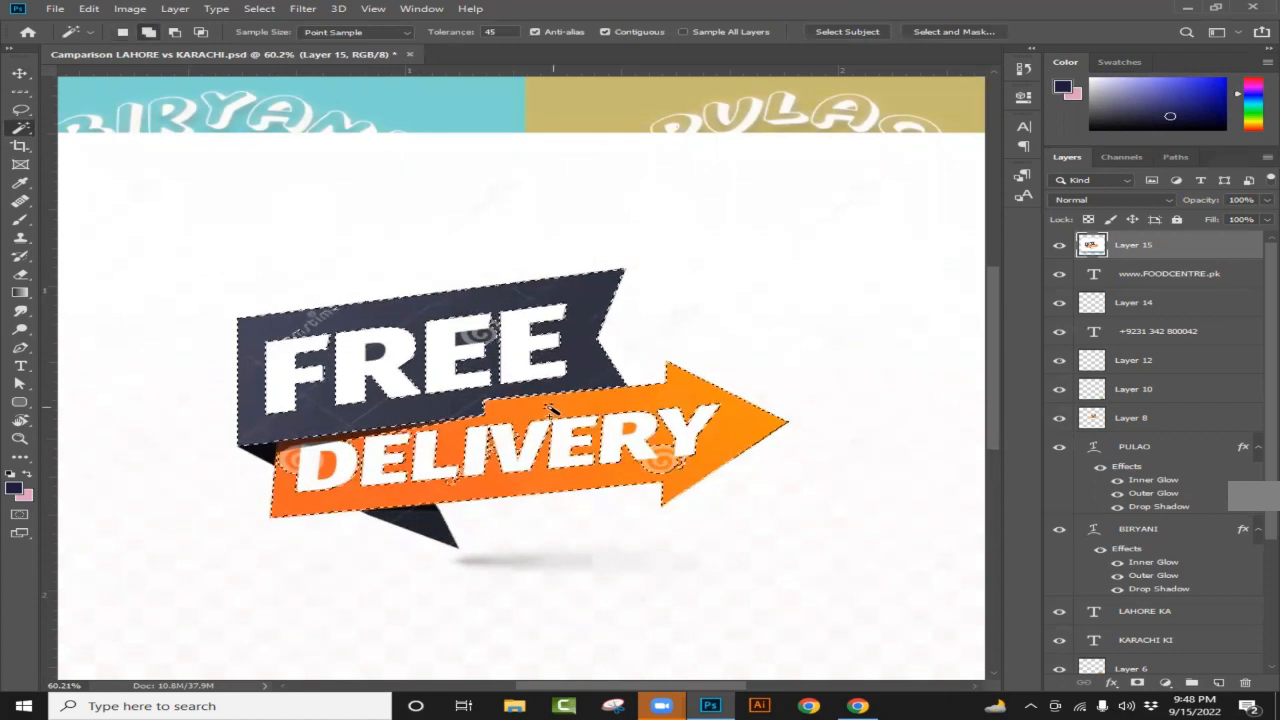
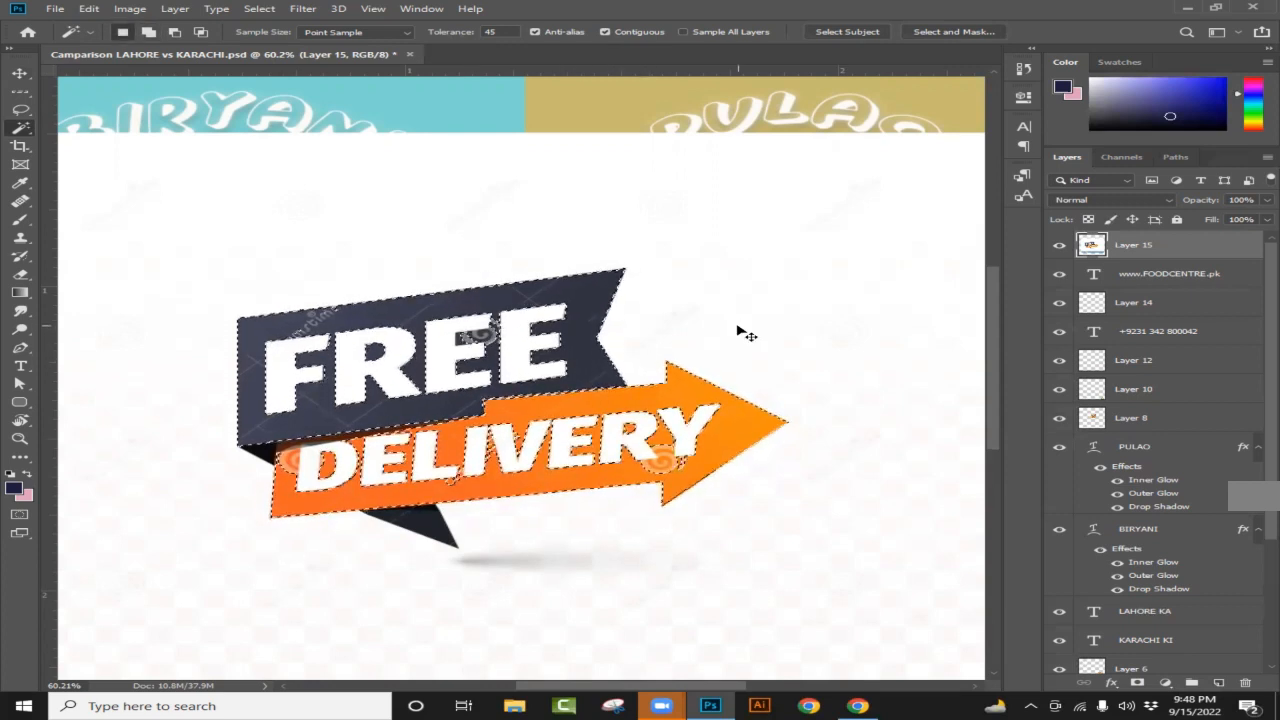
Step: Copy the selected delivery graphic onto its own layer and hide the original to compare
key("ctrl+j")
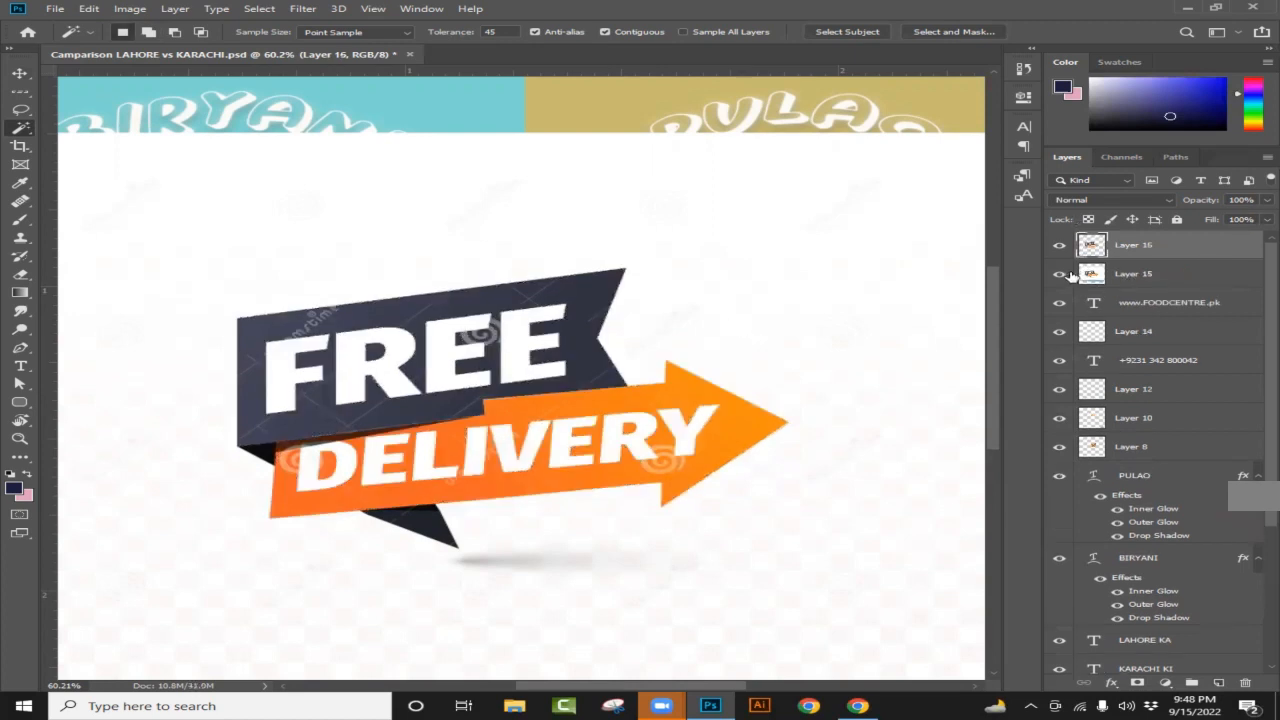
left_click(1059, 275)
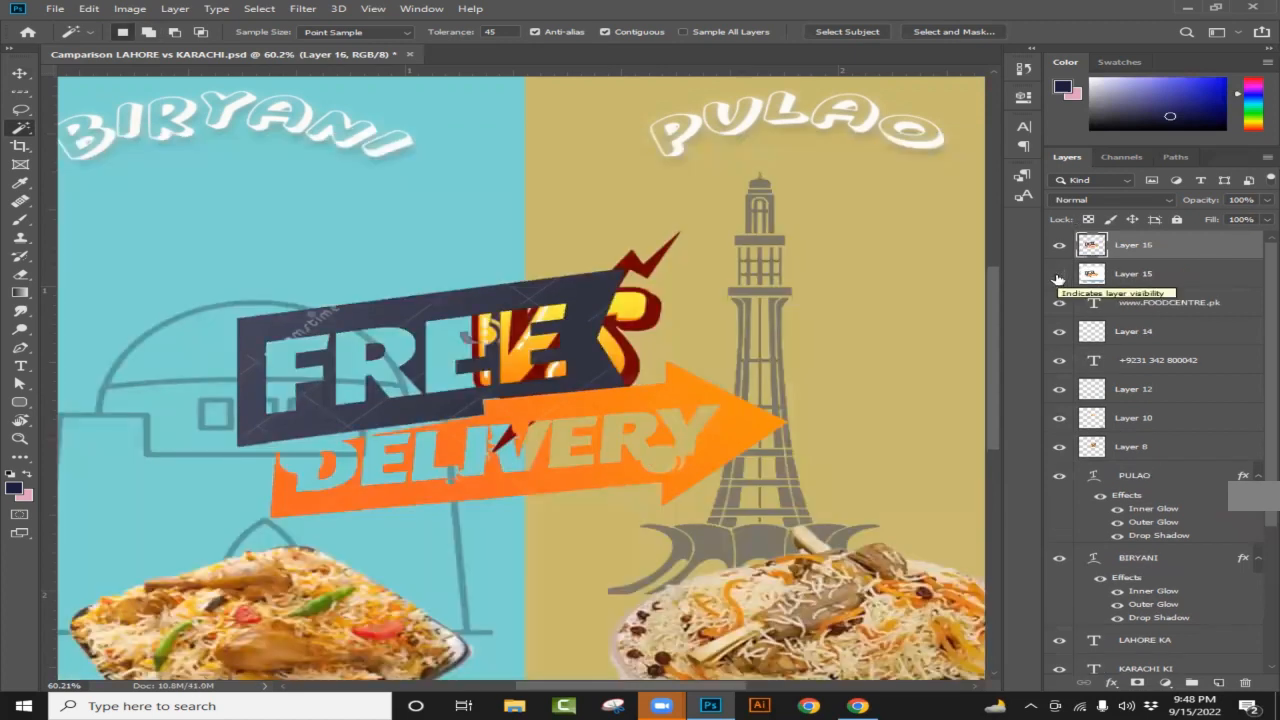
scroll(510, 385, "down", 3)
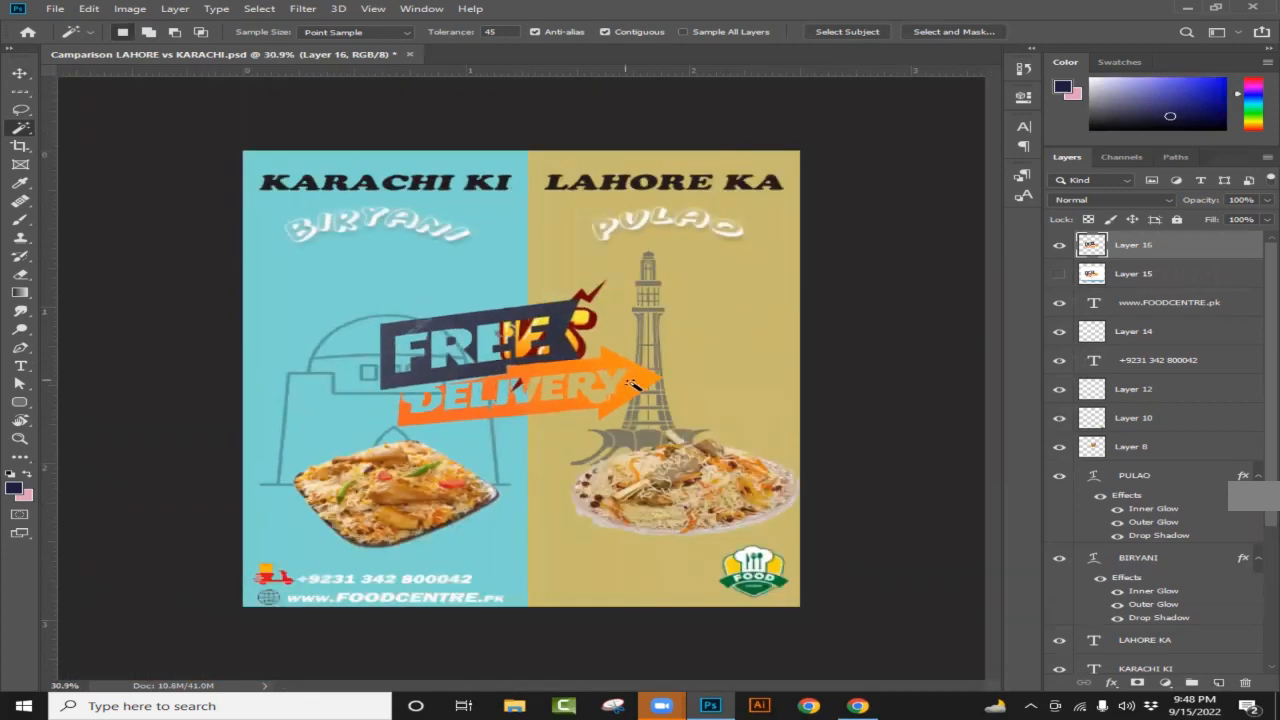
scroll(573, 390, "up", 5)
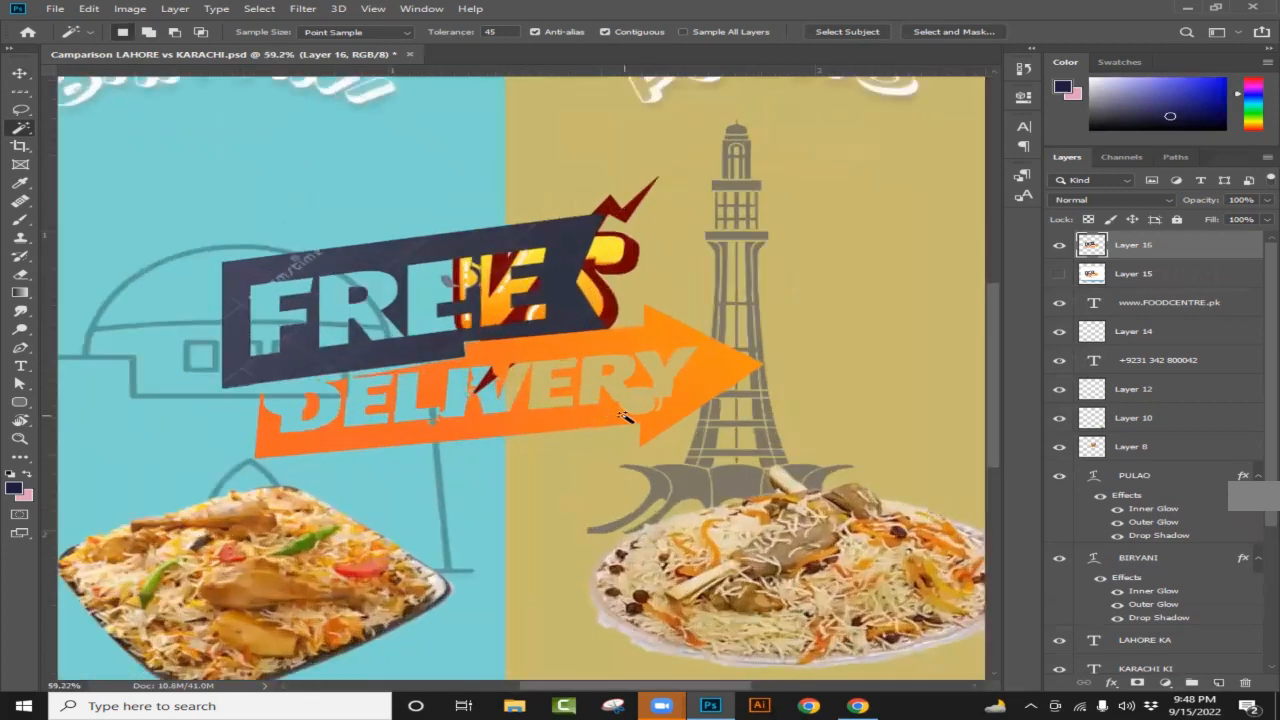
scroll(340, 403, "down", 3)
scroll(660, 365, "up", 2)
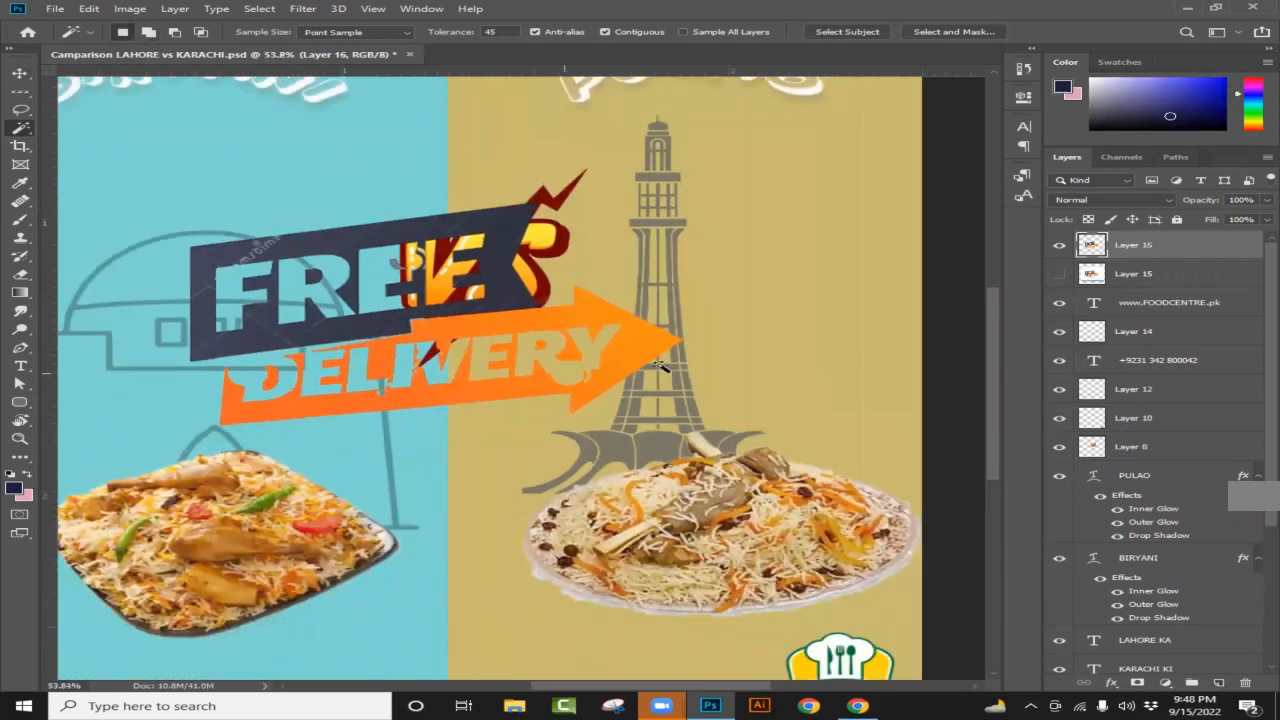
Step: Delete both Free Delivery layers, 15 and 16, uncovering the VS graphic
left_click(1060, 273)
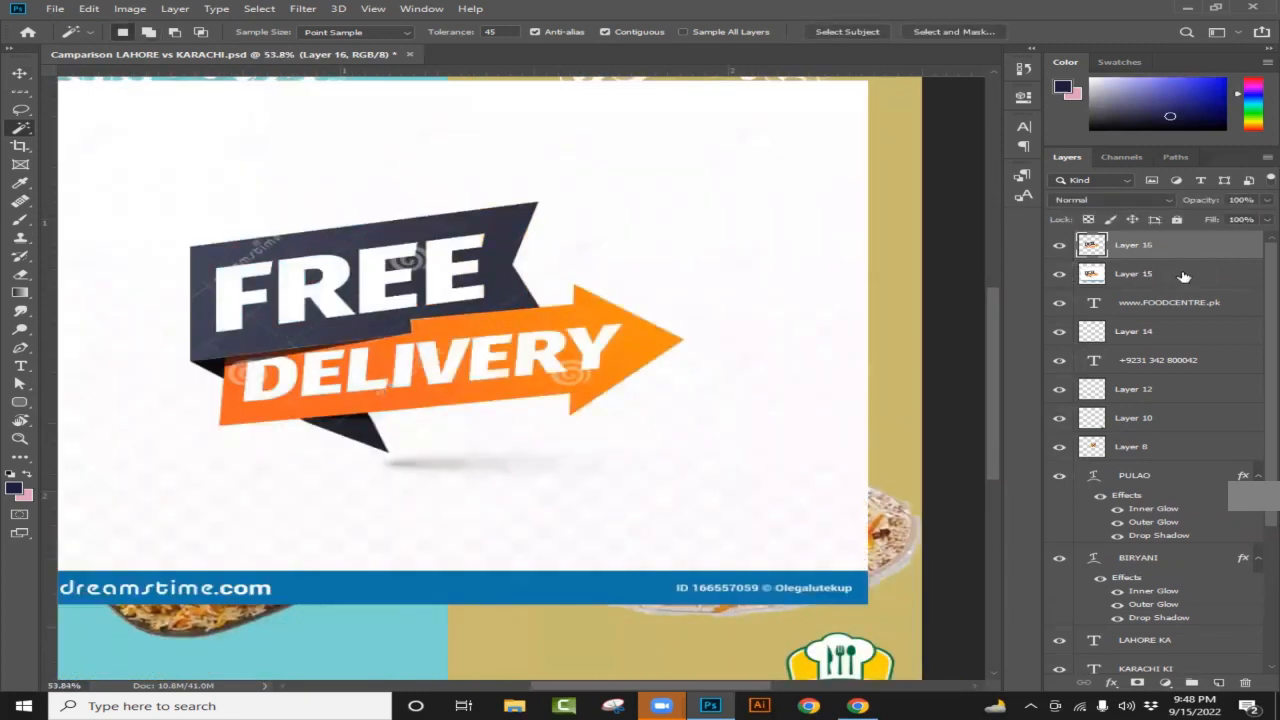
left_click_drag(1183, 276, 1245, 682)
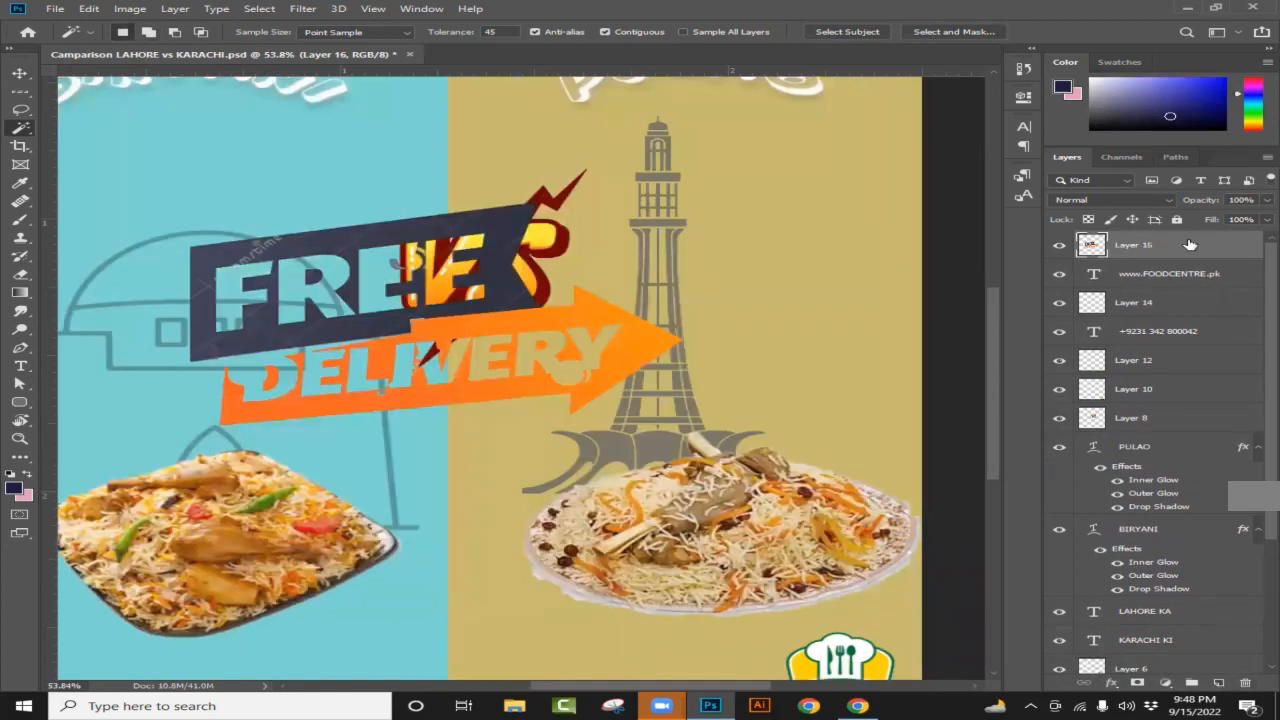
left_click_drag(1187, 243, 1248, 683)
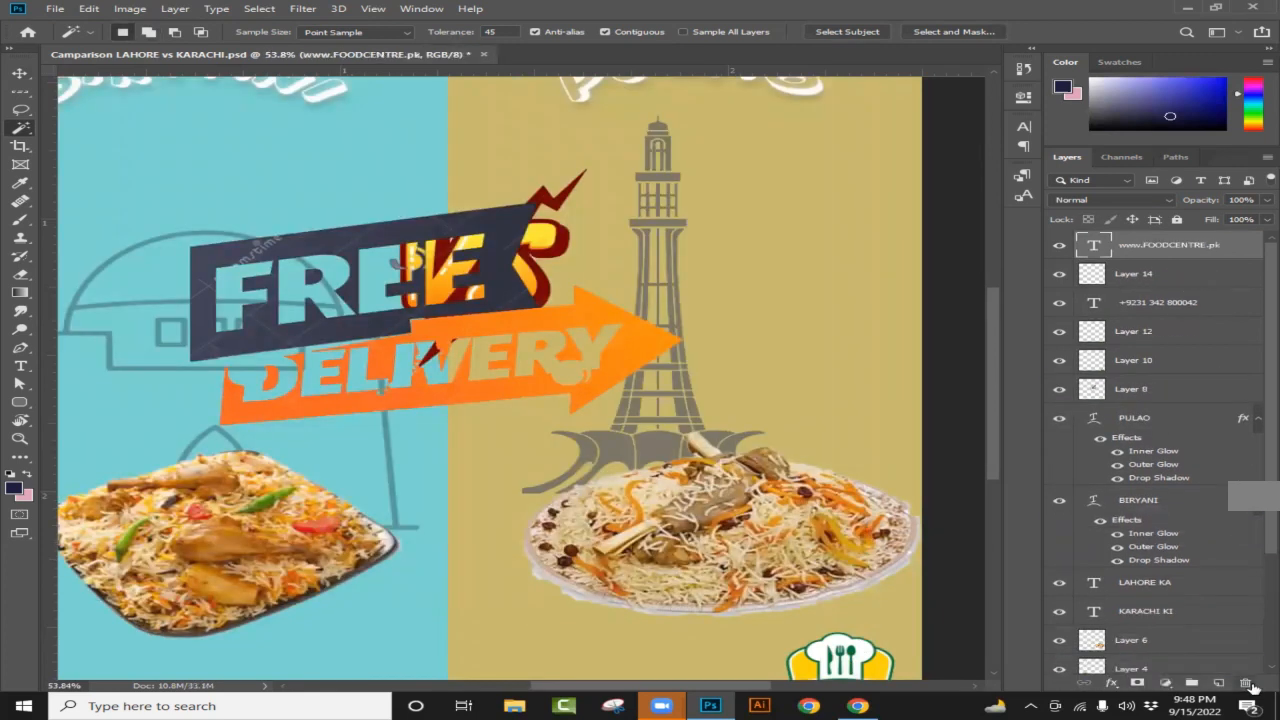
Step: Copy the yellow FREE DELIVERY tag image from the Google Images results
left_click(857, 706)
scroll(1037, 543, "down", 5)
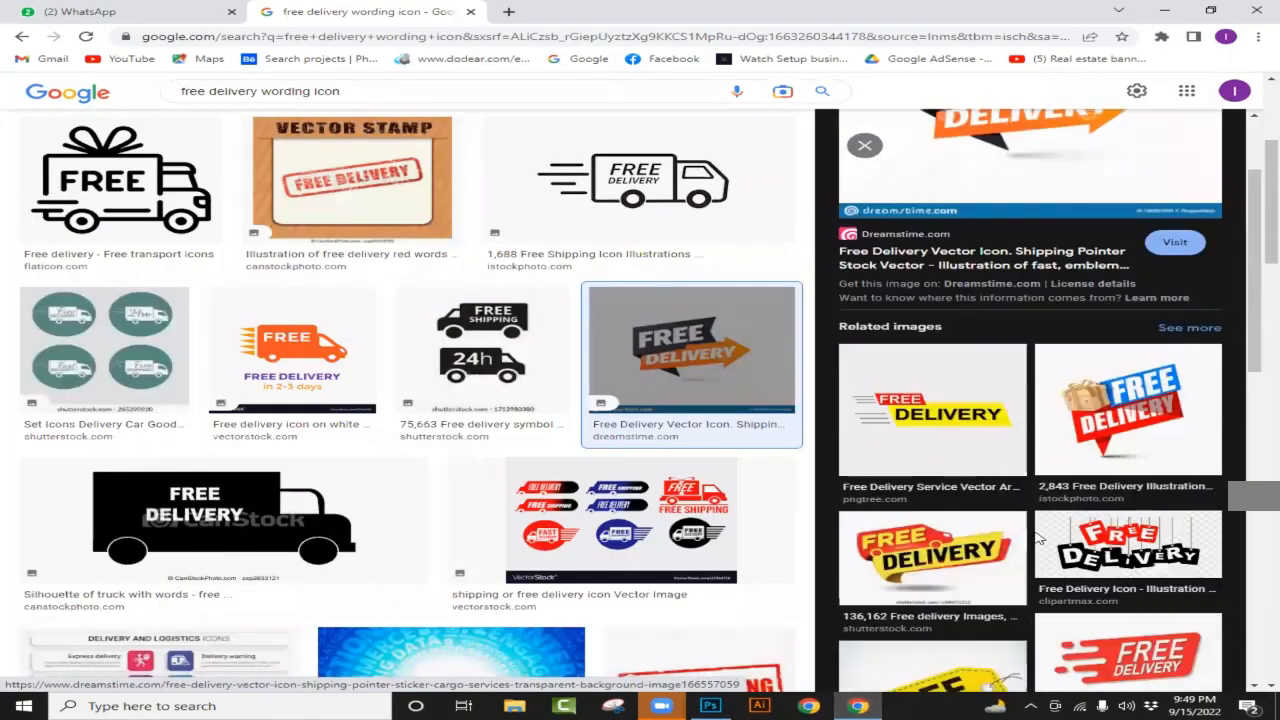
scroll(1020, 552, "down", 1)
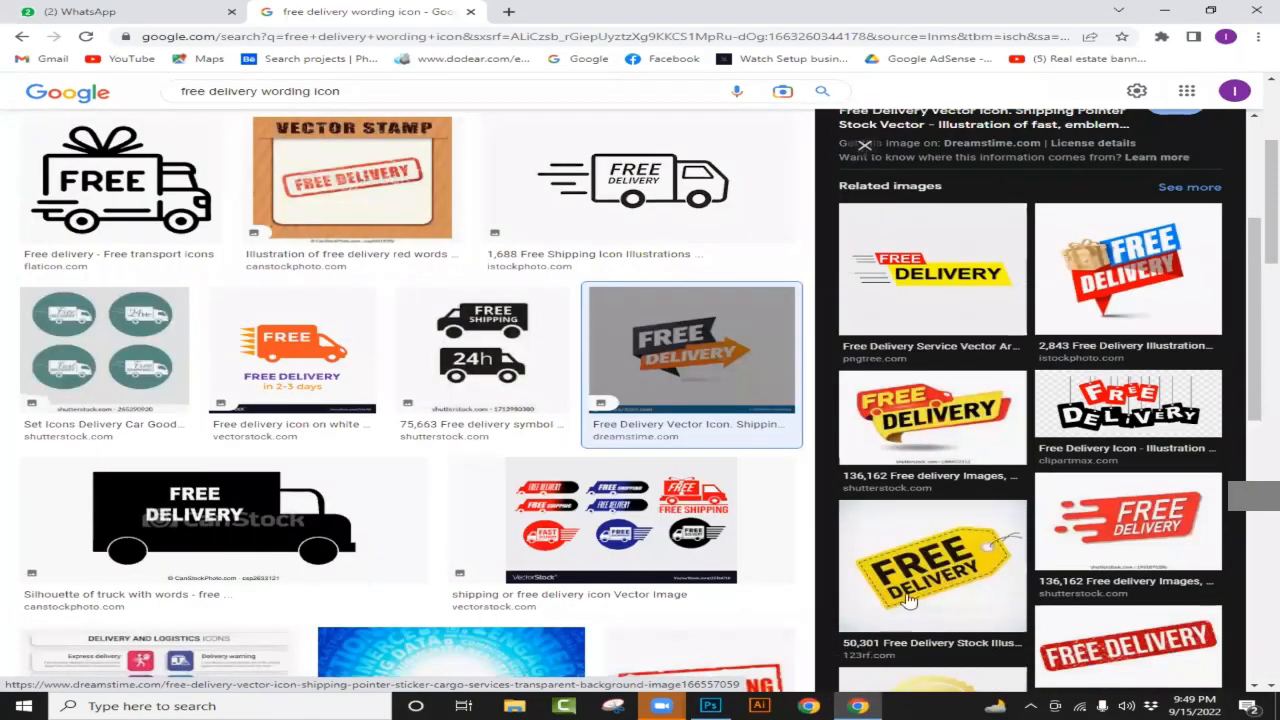
left_click(922, 564)
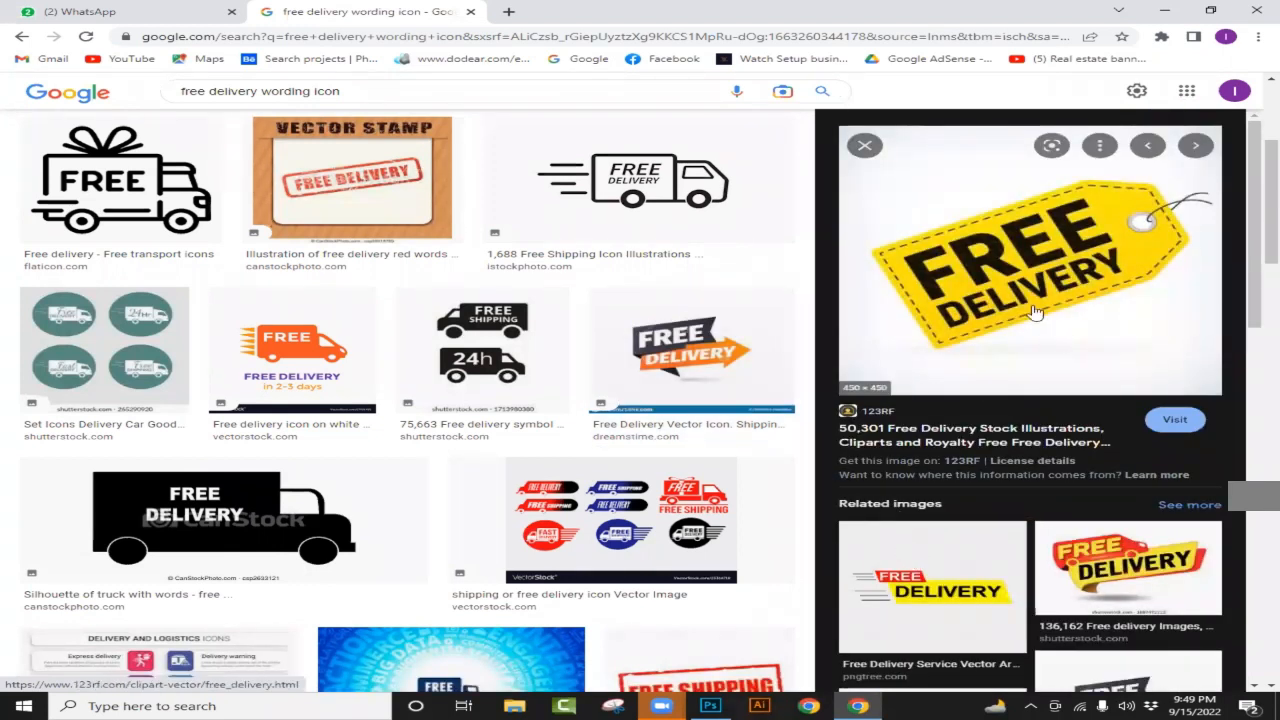
right_click(990, 237)
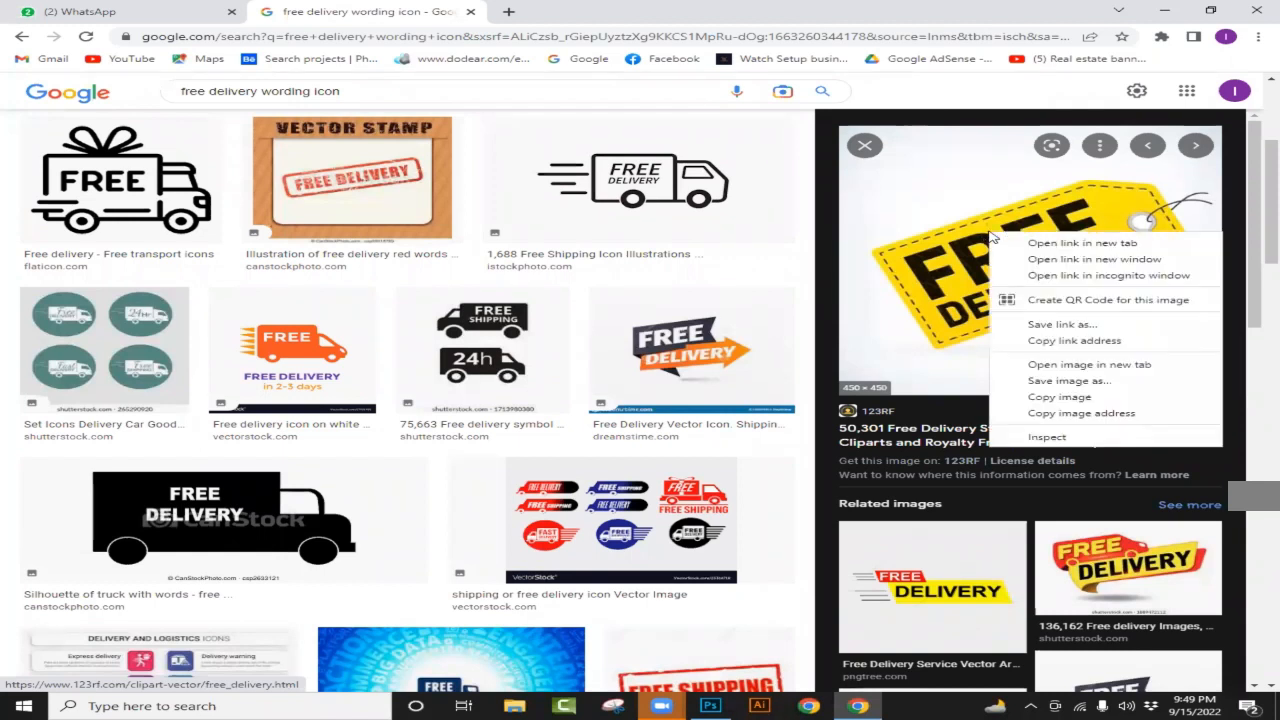
left_click(1066, 400)
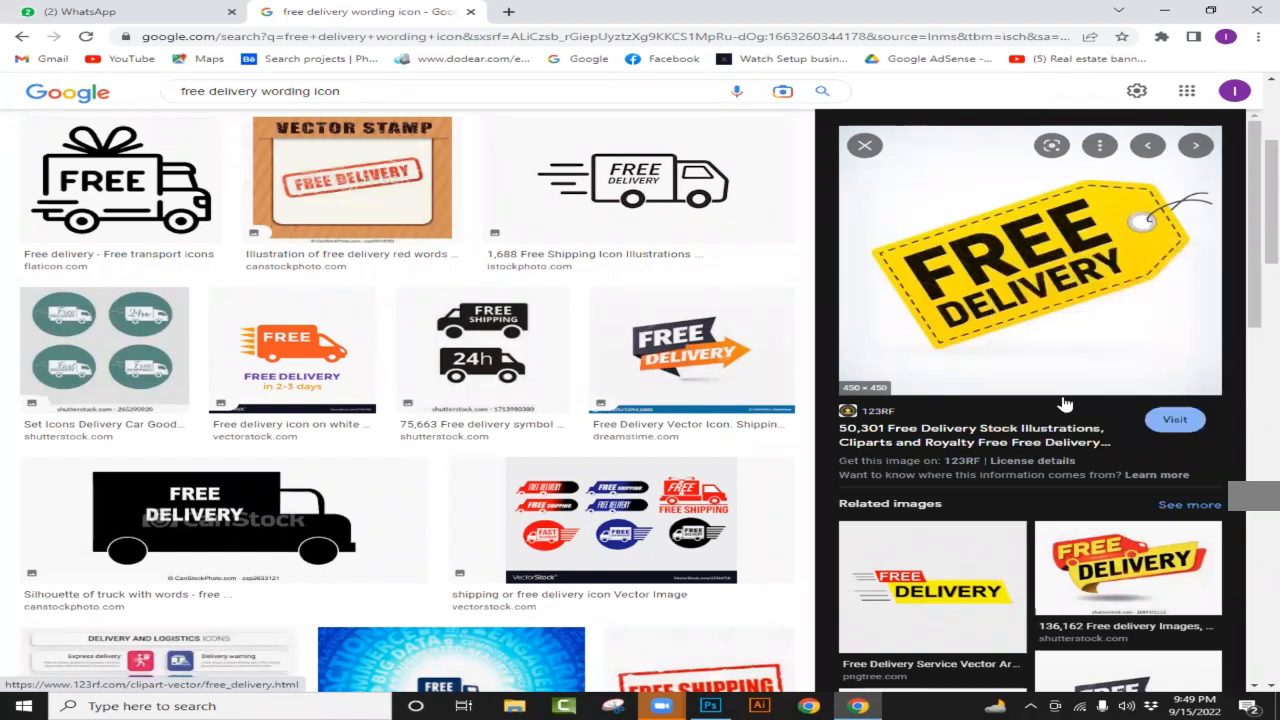
key("alt+Tab")
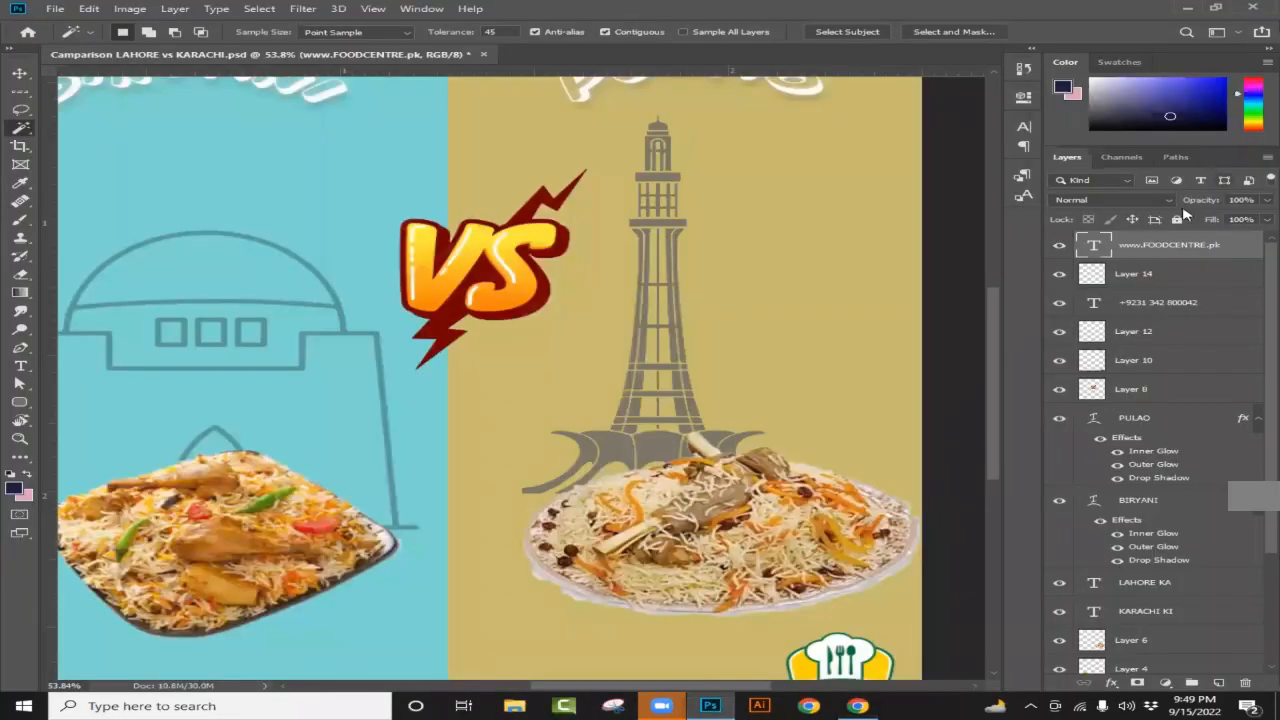
Step: Paste the yellow tag onto a new layer, cut it out to Layer 16 with Select Subject, and hide the original
left_click(1219, 683)
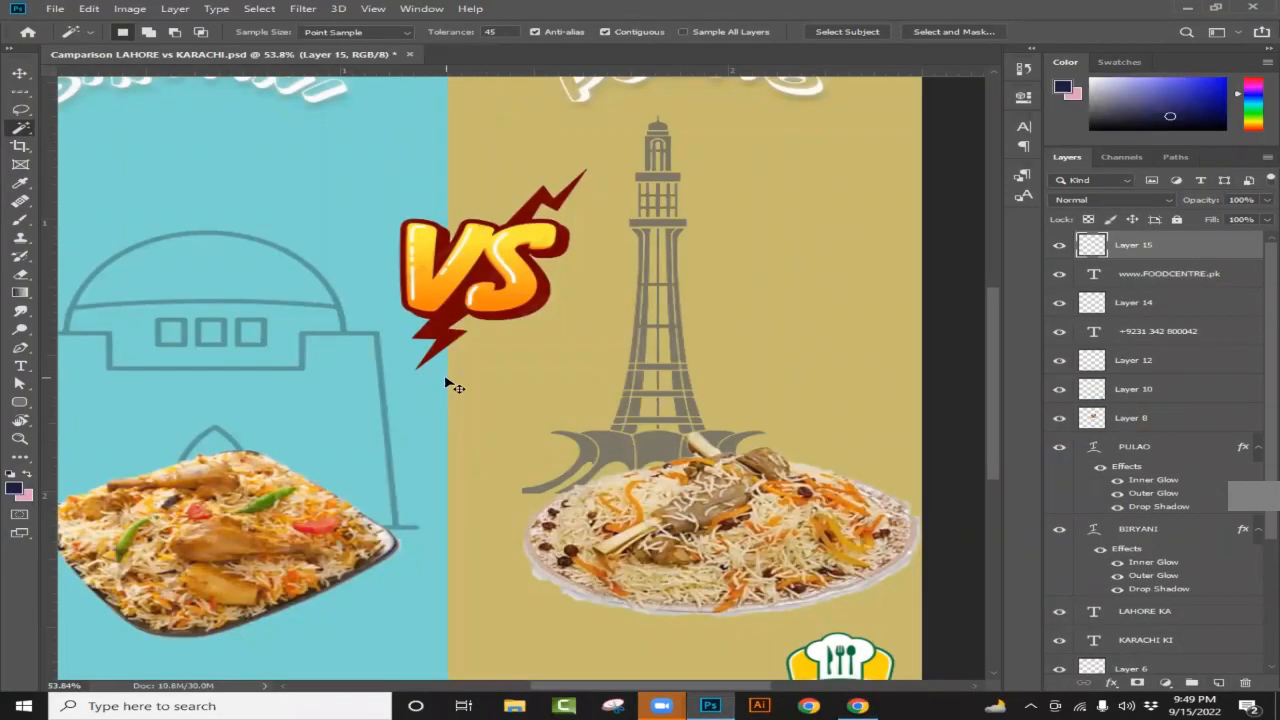
key("ctrl+v")
scroll(430, 337, "up", 4)
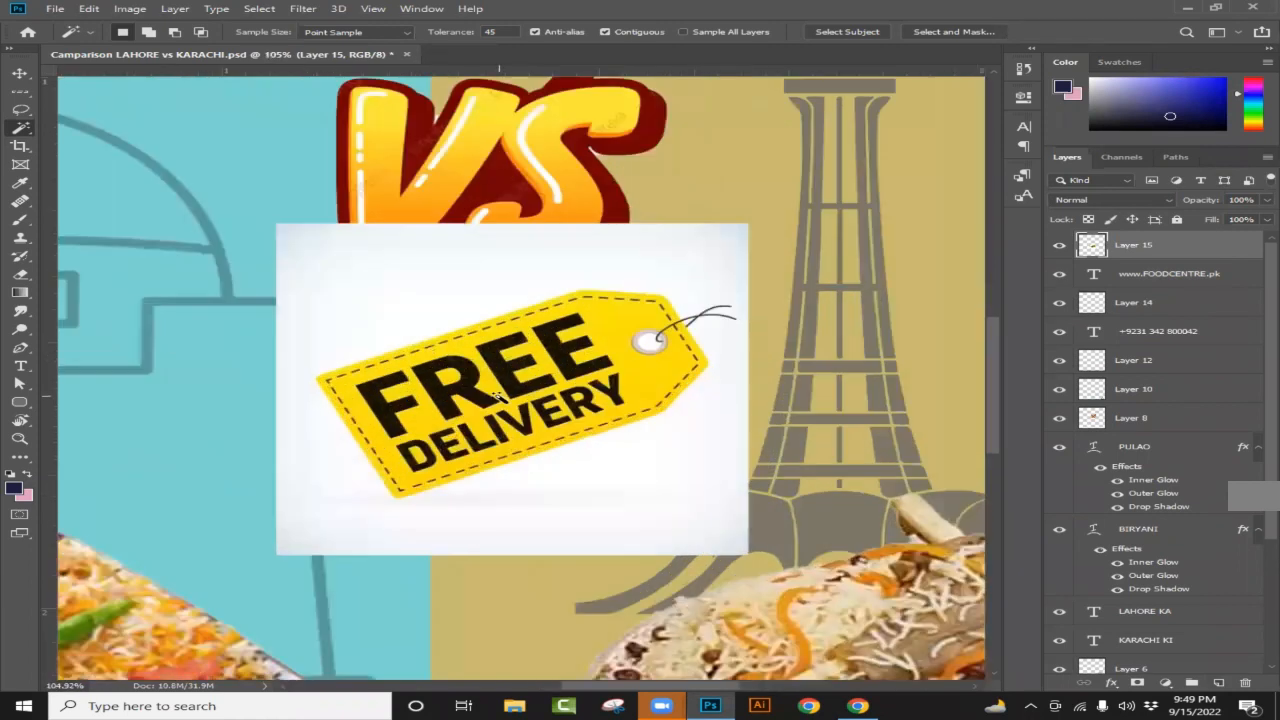
scroll(498, 395, "up", 2)
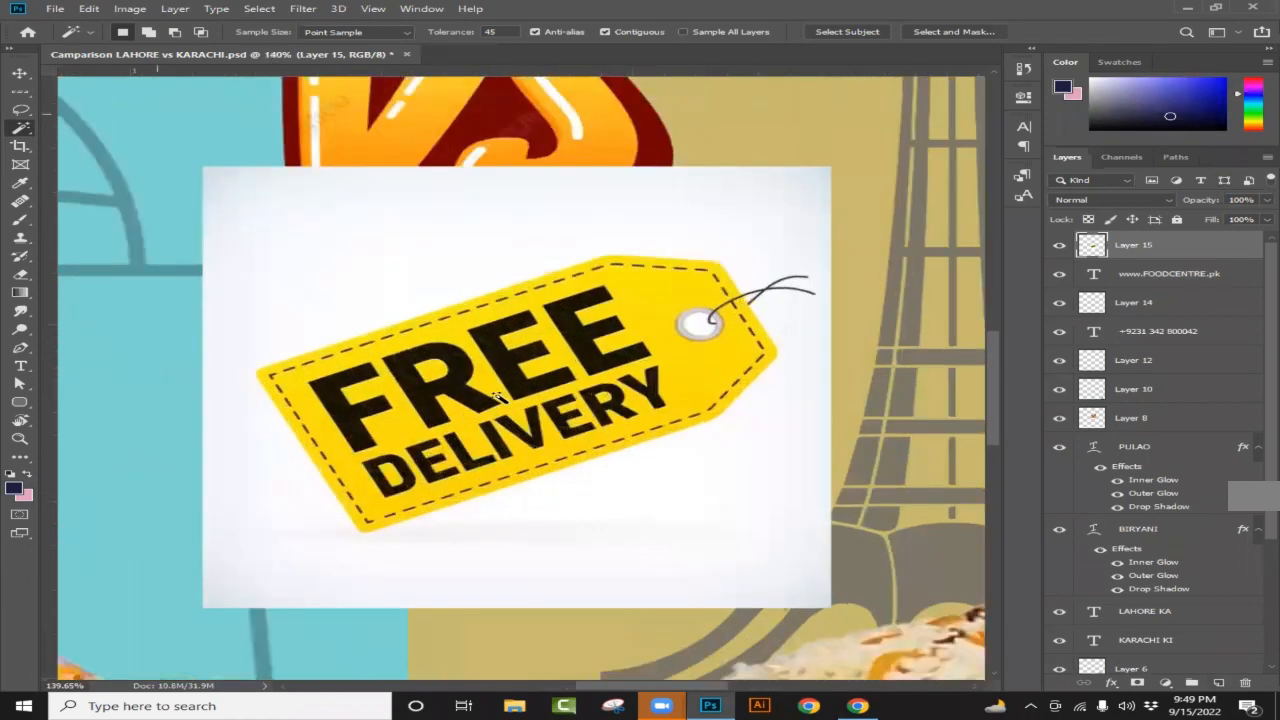
left_click(843, 33)
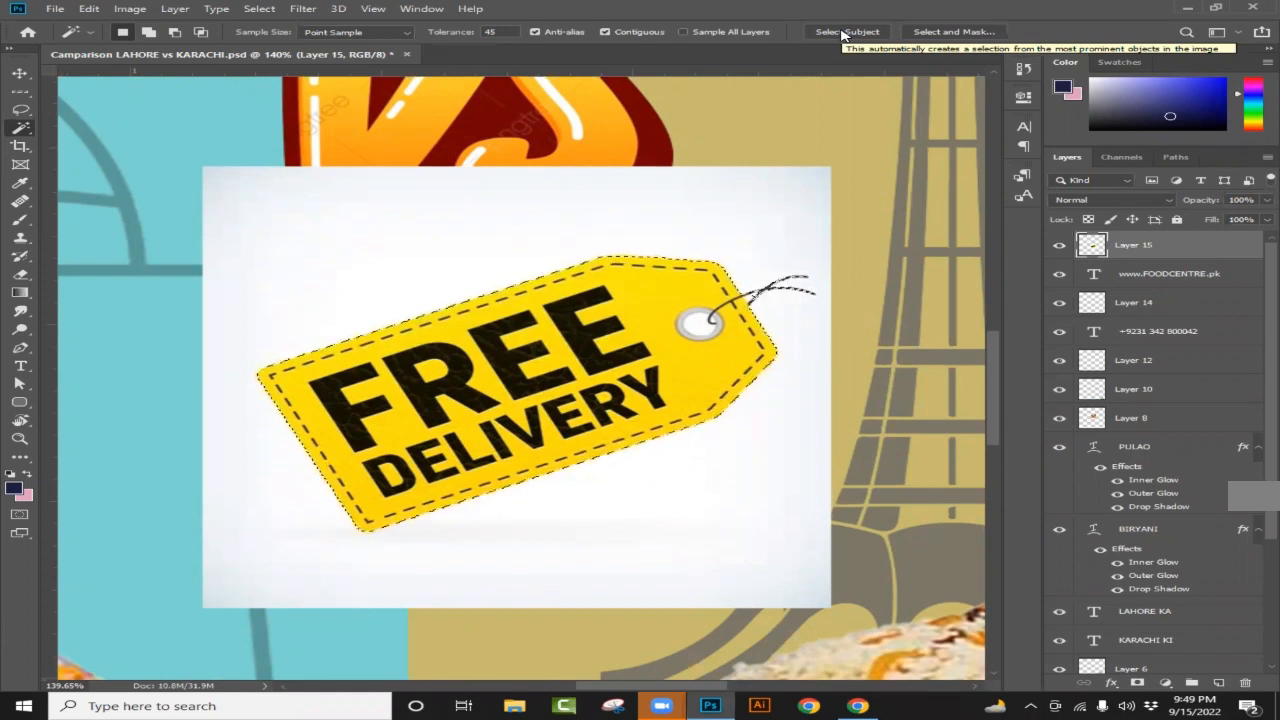
key("ctrl+j")
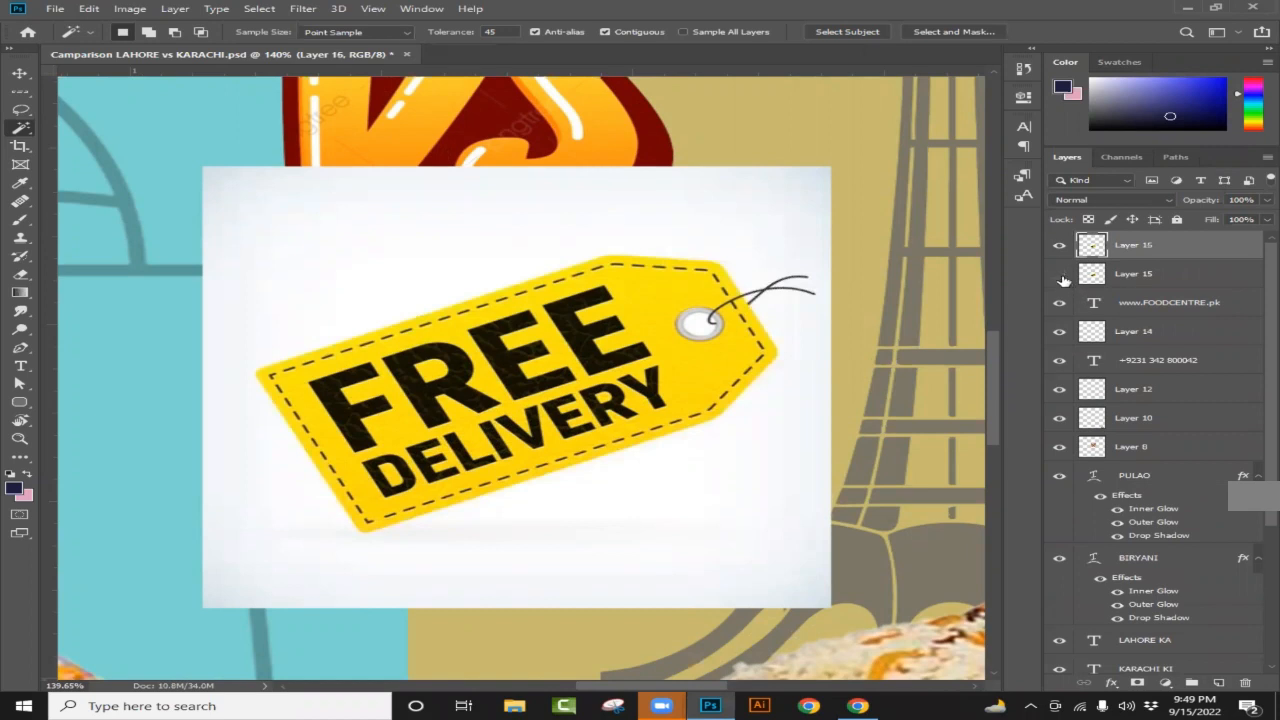
left_click(1060, 275)
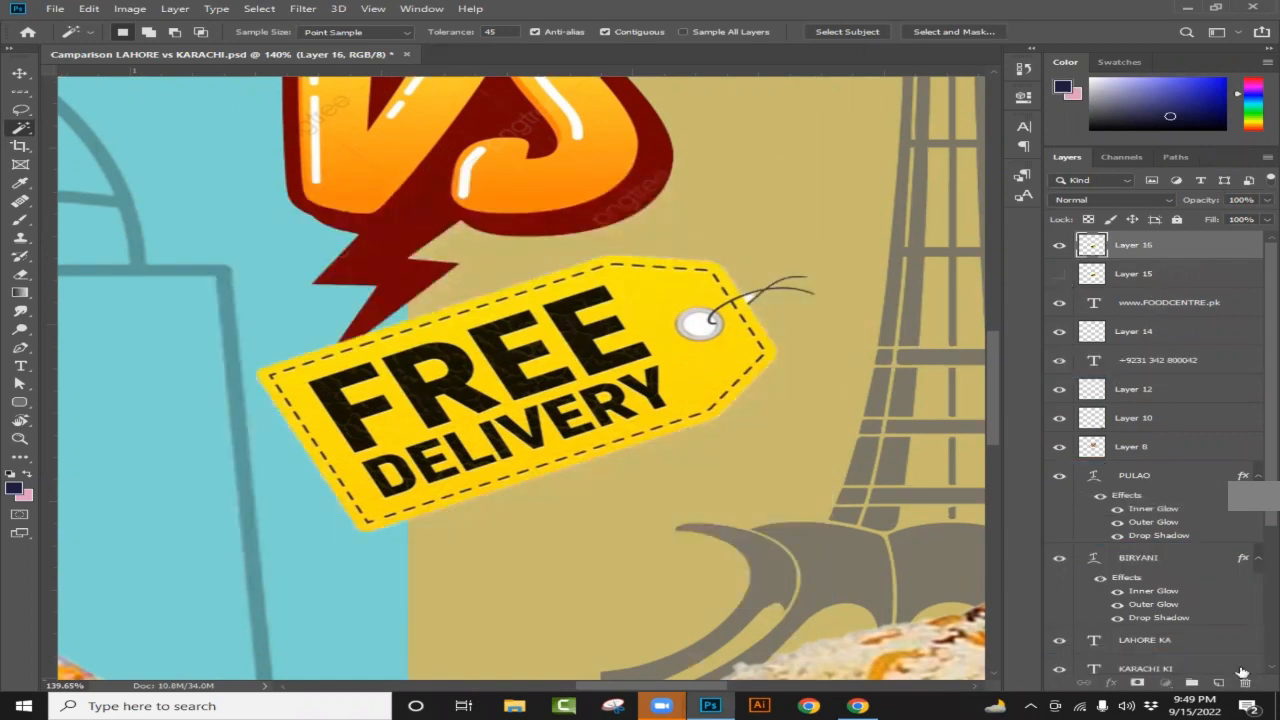
Step: Delete the white-background tag layer and move the yellow tag above the biryani plate on the Karachi side
left_click_drag(1241, 672, 1245, 682)
scroll(736, 397, "down", 10)
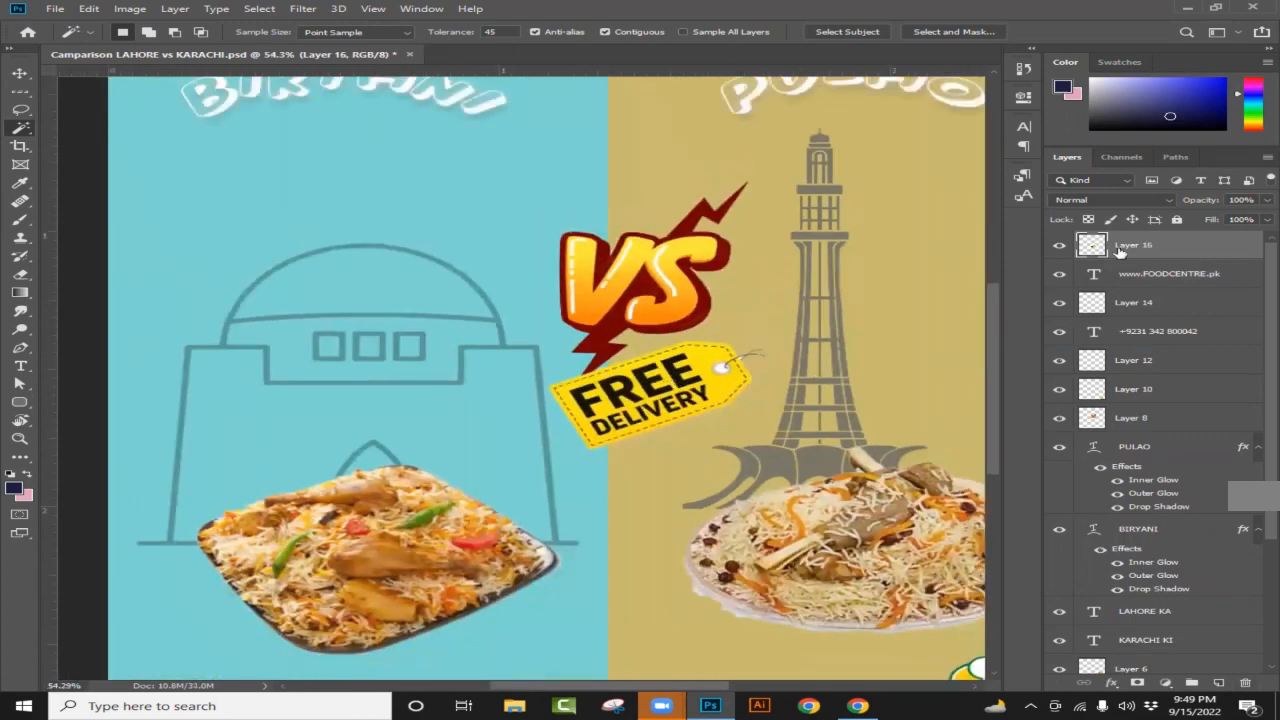
left_click(20, 73)
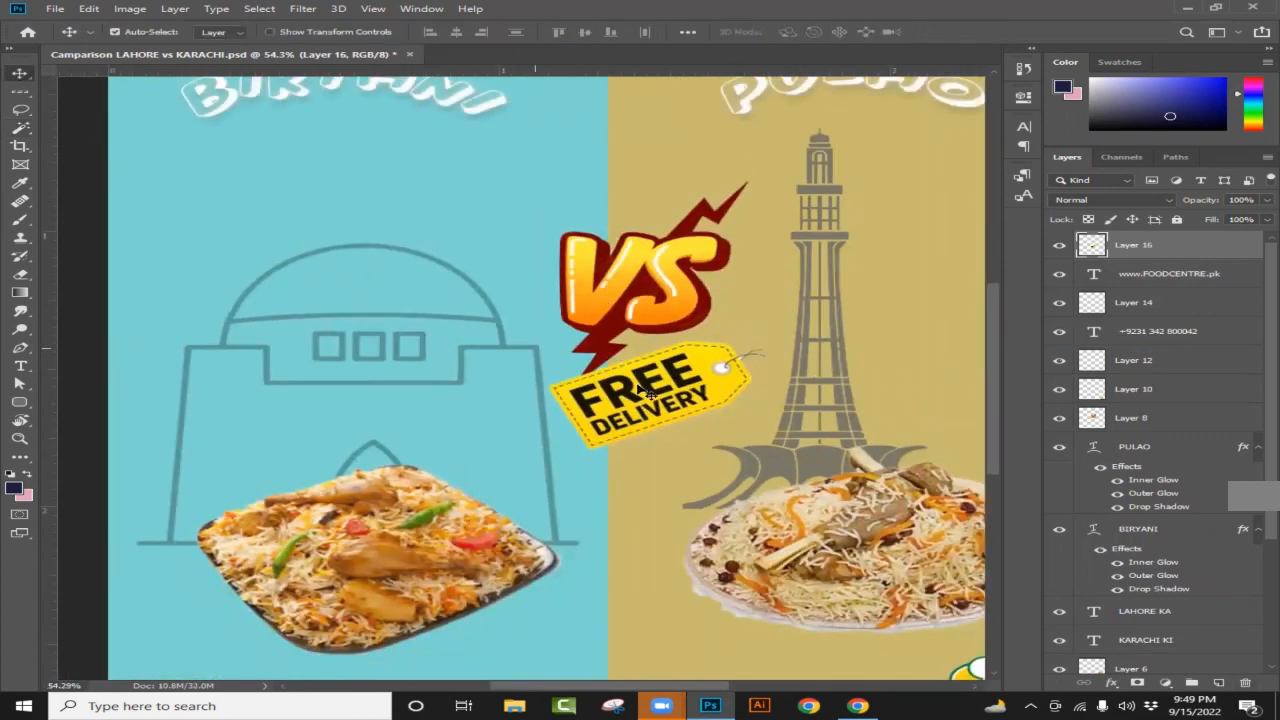
left_click_drag(640, 390, 200, 208)
scroll(449, 263, "down", 3)
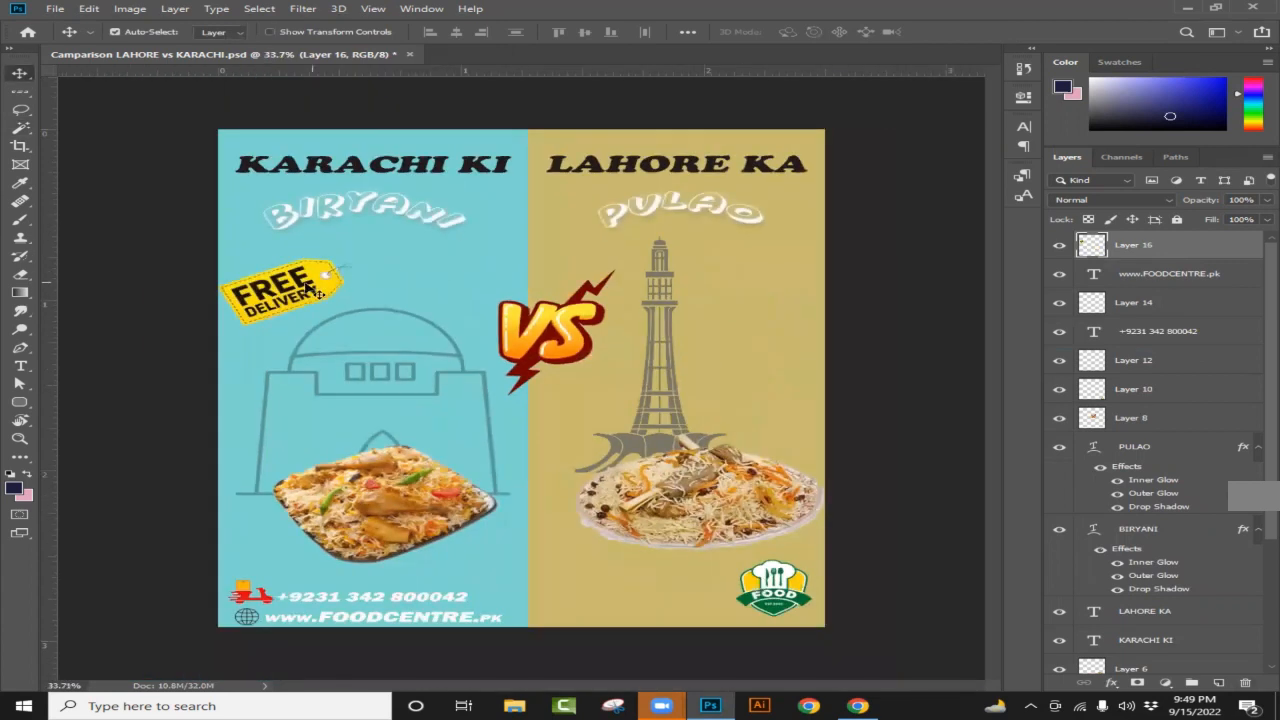
left_click_drag(314, 292, 320, 345)
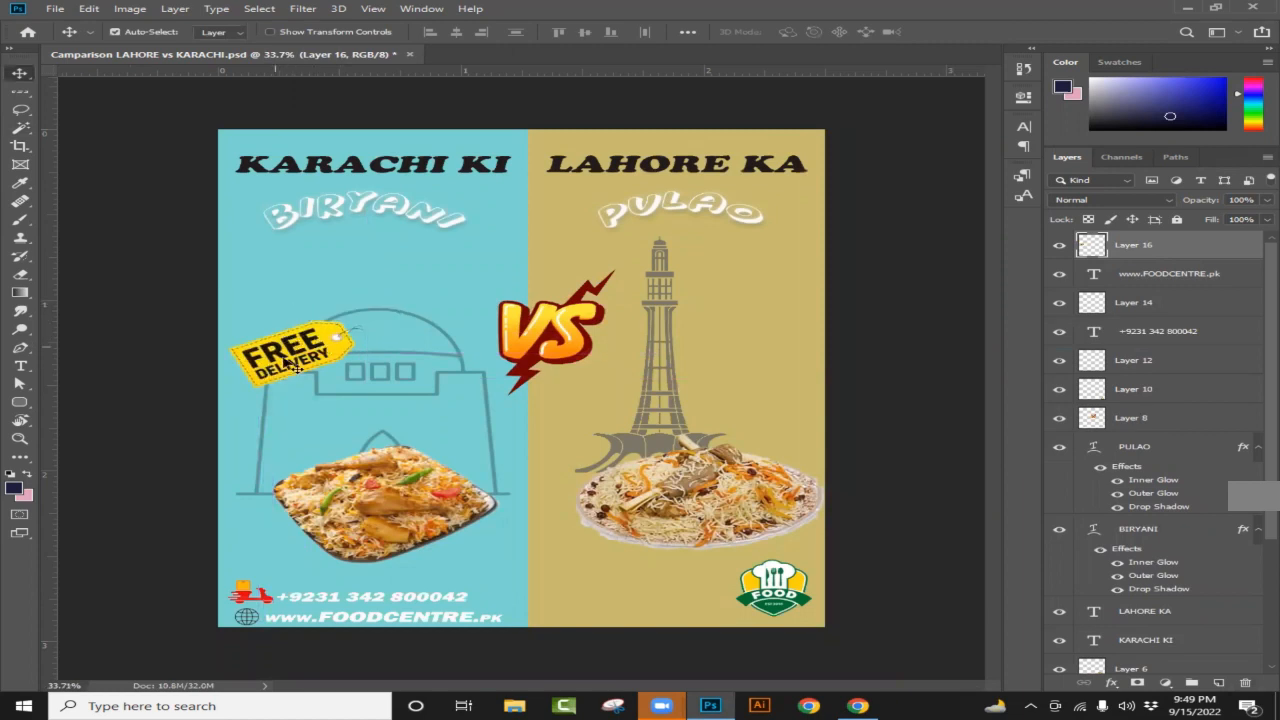
left_click_drag(292, 365, 296, 394)
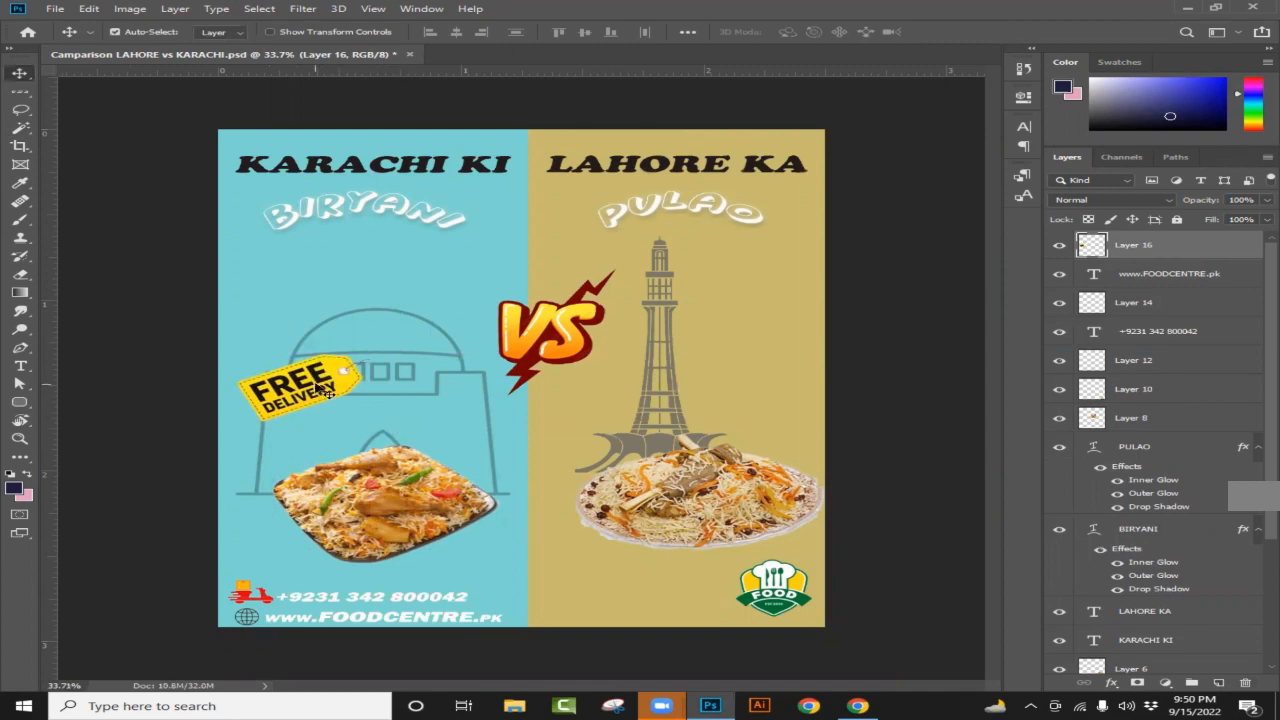
mouse_move(318, 389)
left_mouse_down()
mouse_move(317, 413)
mouse_move(322, 397)
left_mouse_up()
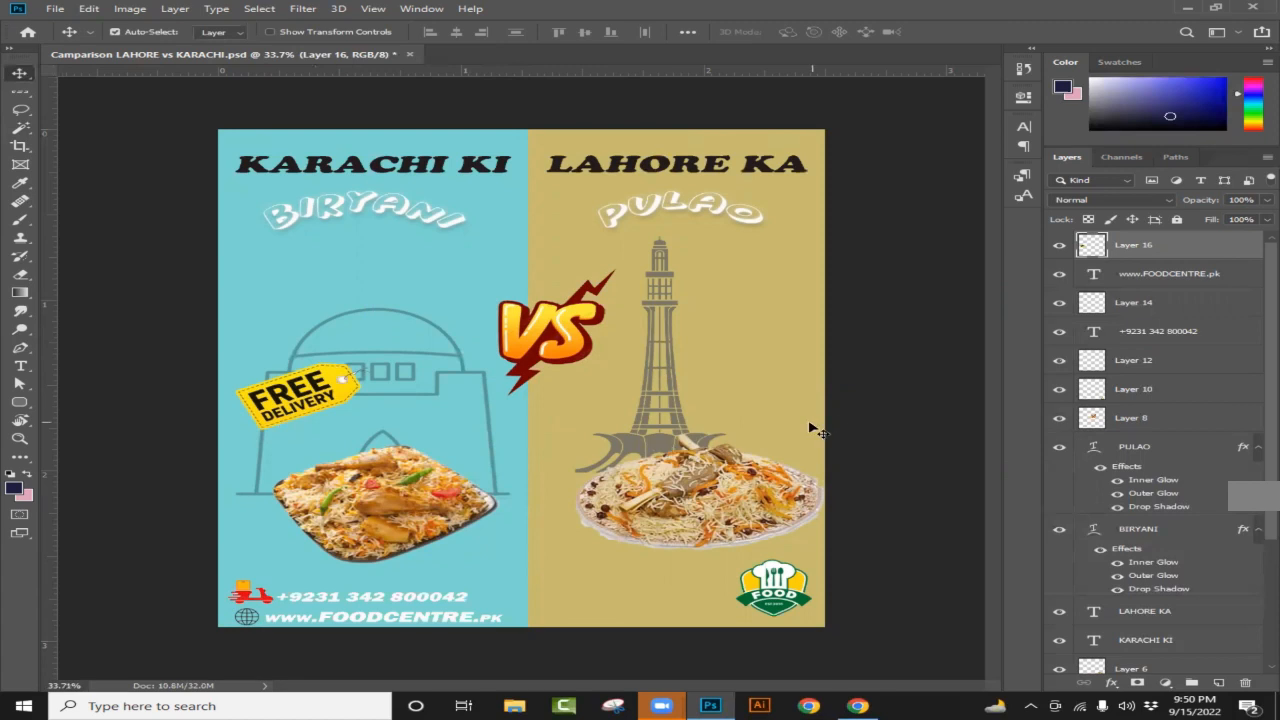
left_click(857, 706)
Step: Search Google Images for '30 %discount' icons
scroll(492, 274, "up", 3)
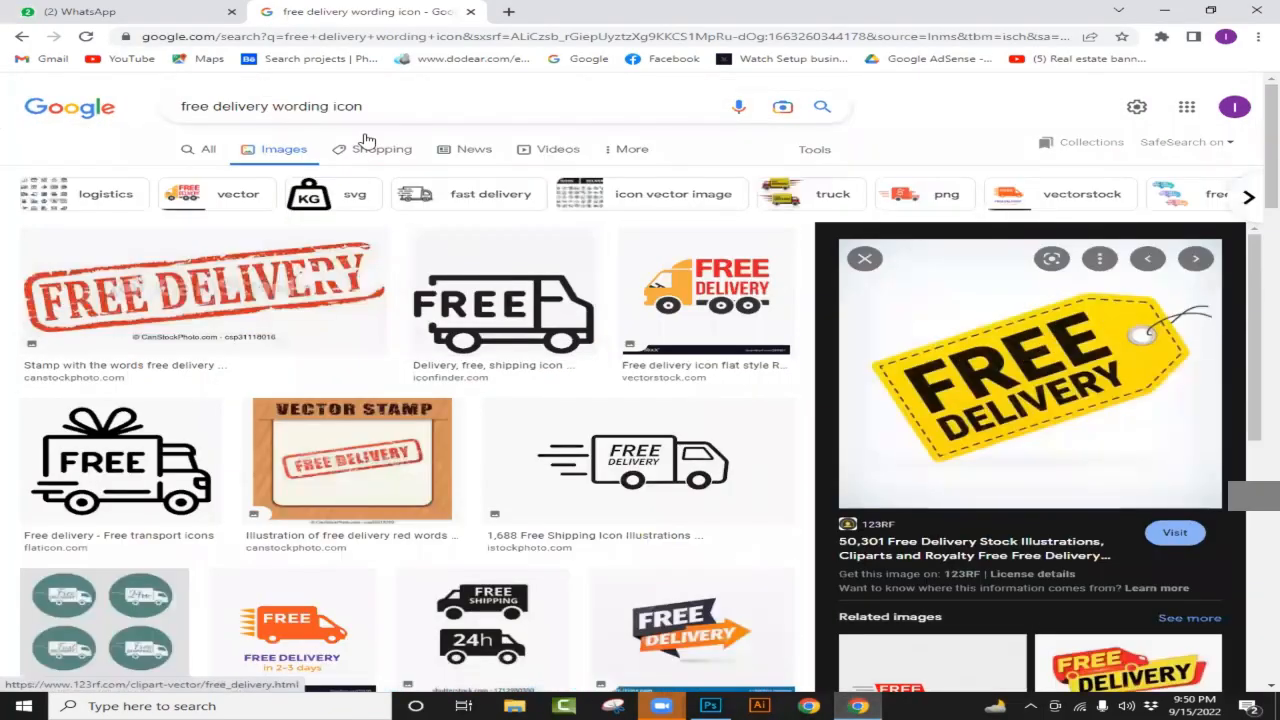
left_click(362, 134)
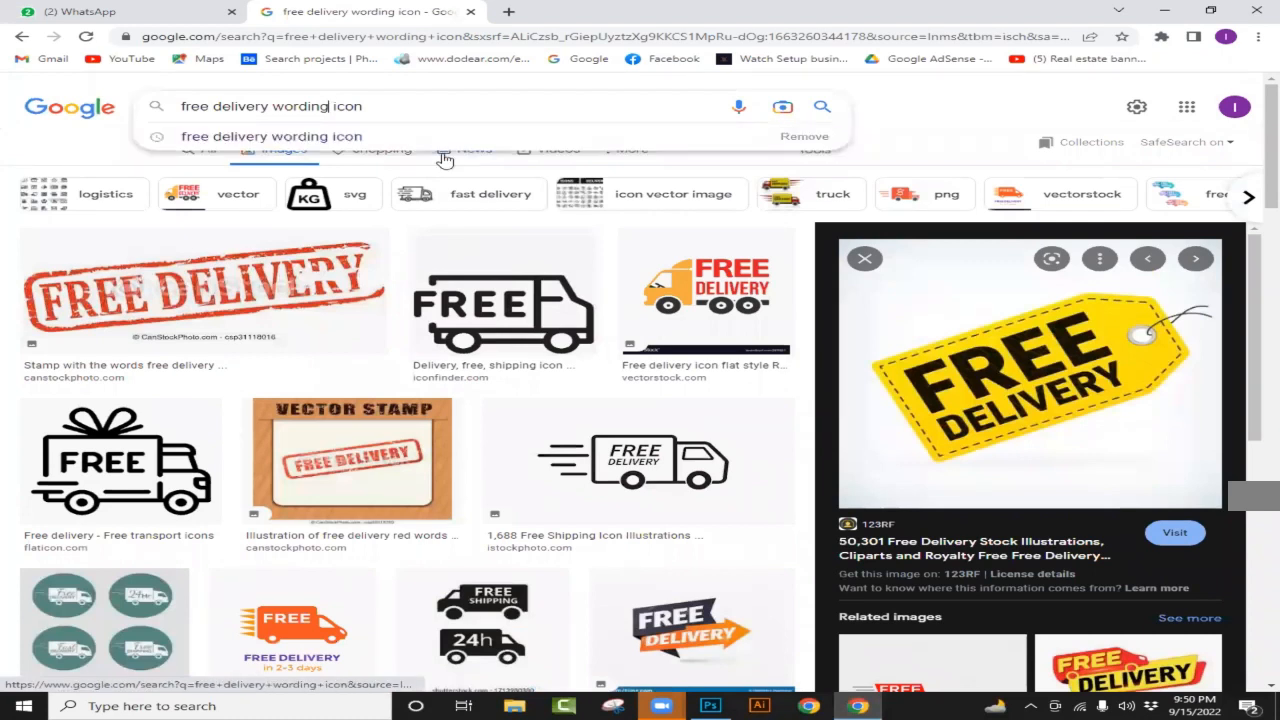
key("BackSpace")
key("BackSpace")
key("BackSpace")
key("BackSpace")
key("BackSpace")
key("BackSpace")
key("BackSpace")
key("BackSpace")
key("BackSpace")
key("BackSpace")
key("BackSpace")
key("BackSpace")
key("BackSpace")
key("BackSpace")
key("BackSpace")
key("BackSpace")
key("BackSpace")
key("BackSpace")
key("BackSpace")
key("BackSpace")
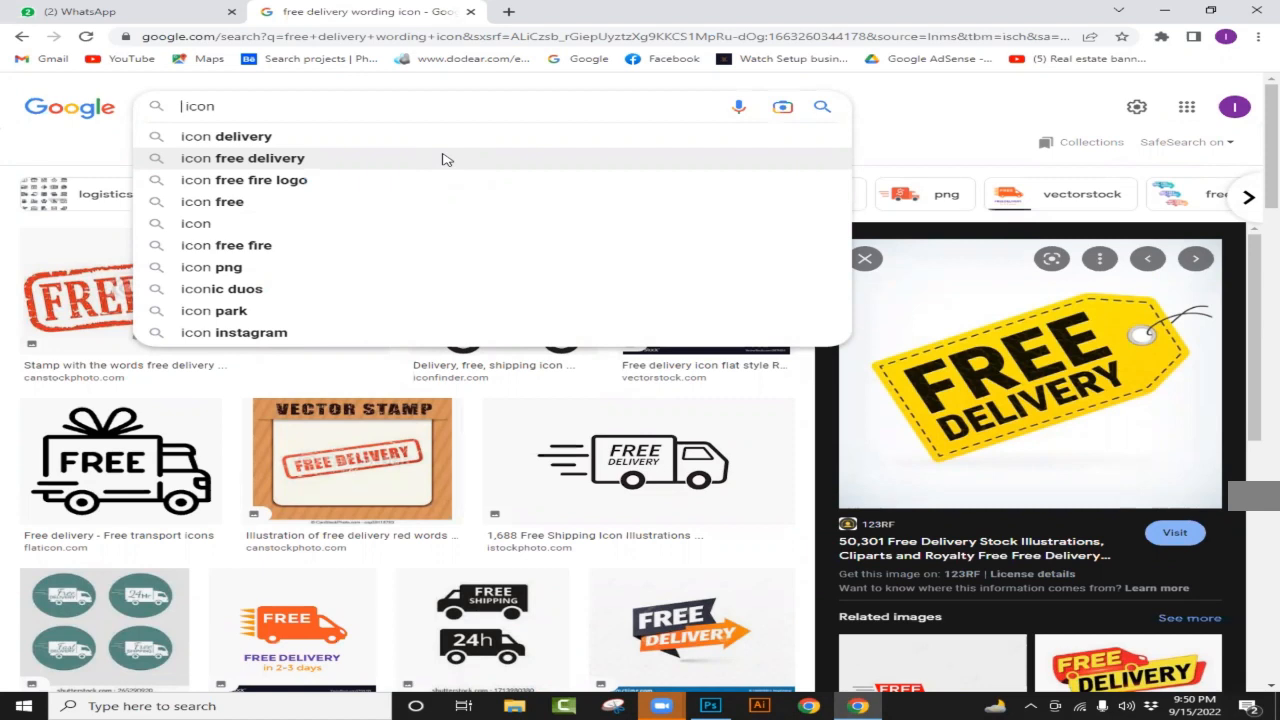
type("30 % ")
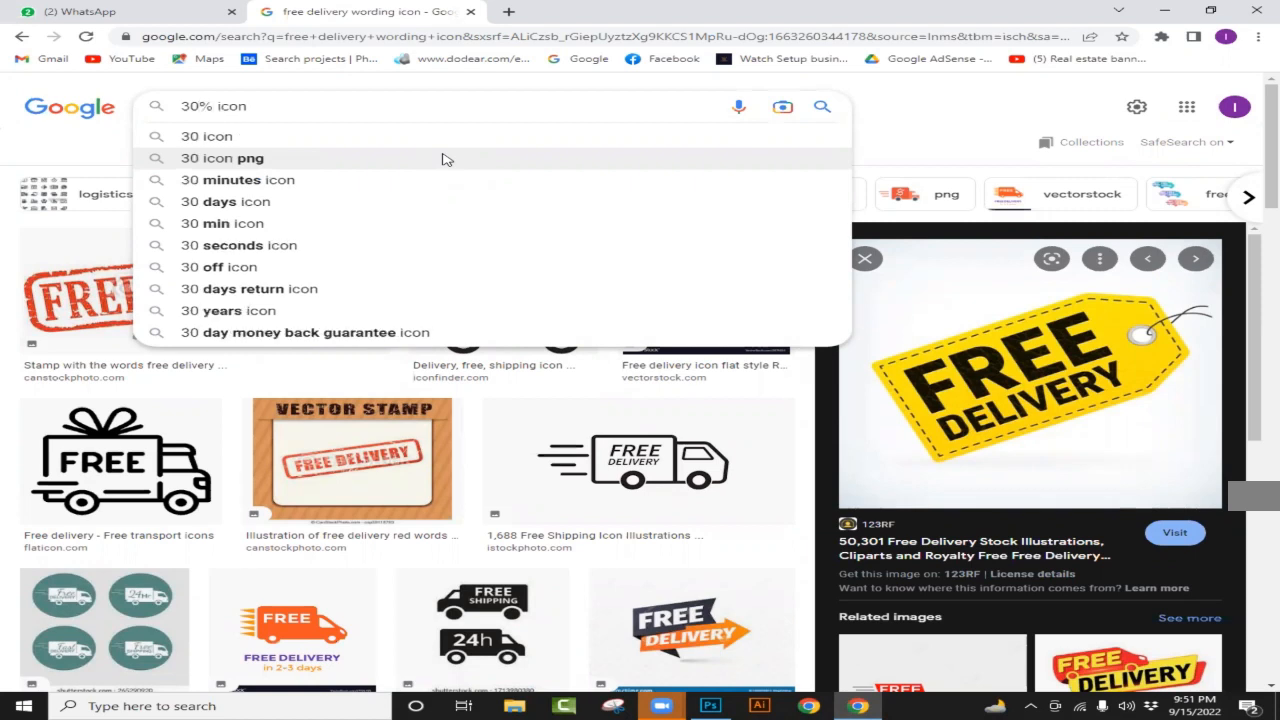
type("discou")
type("nt")
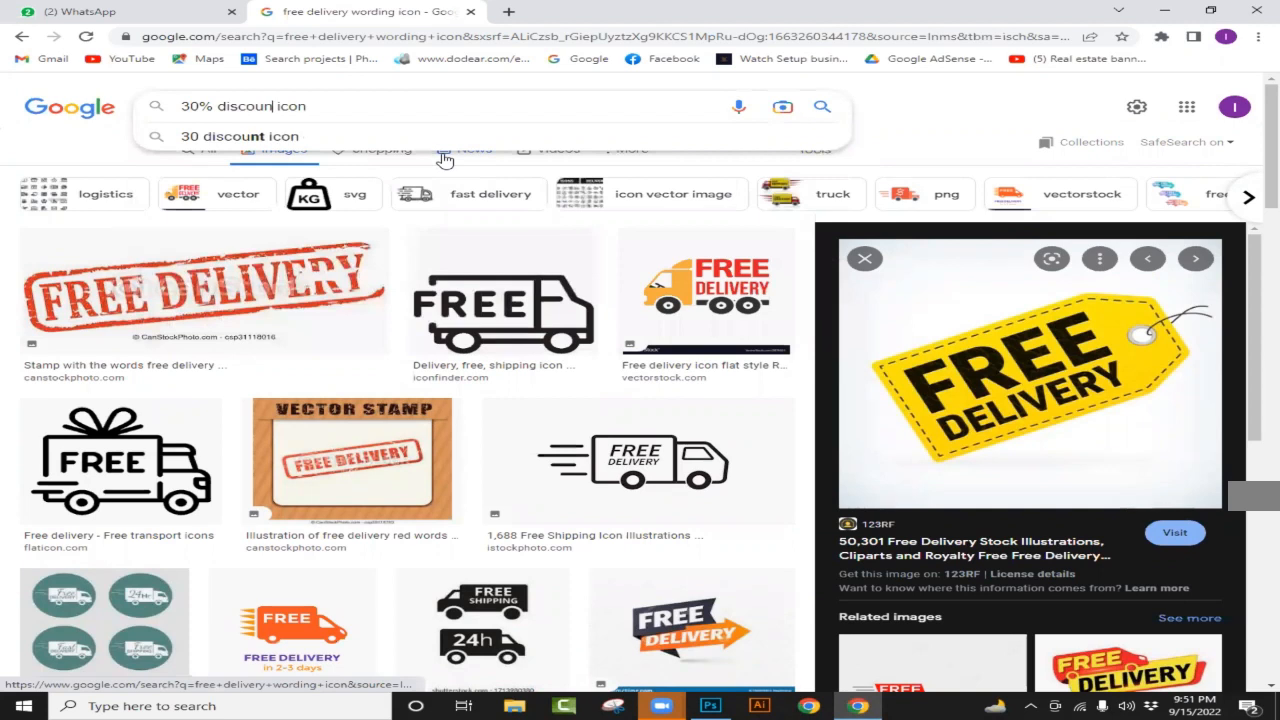
key("Return")
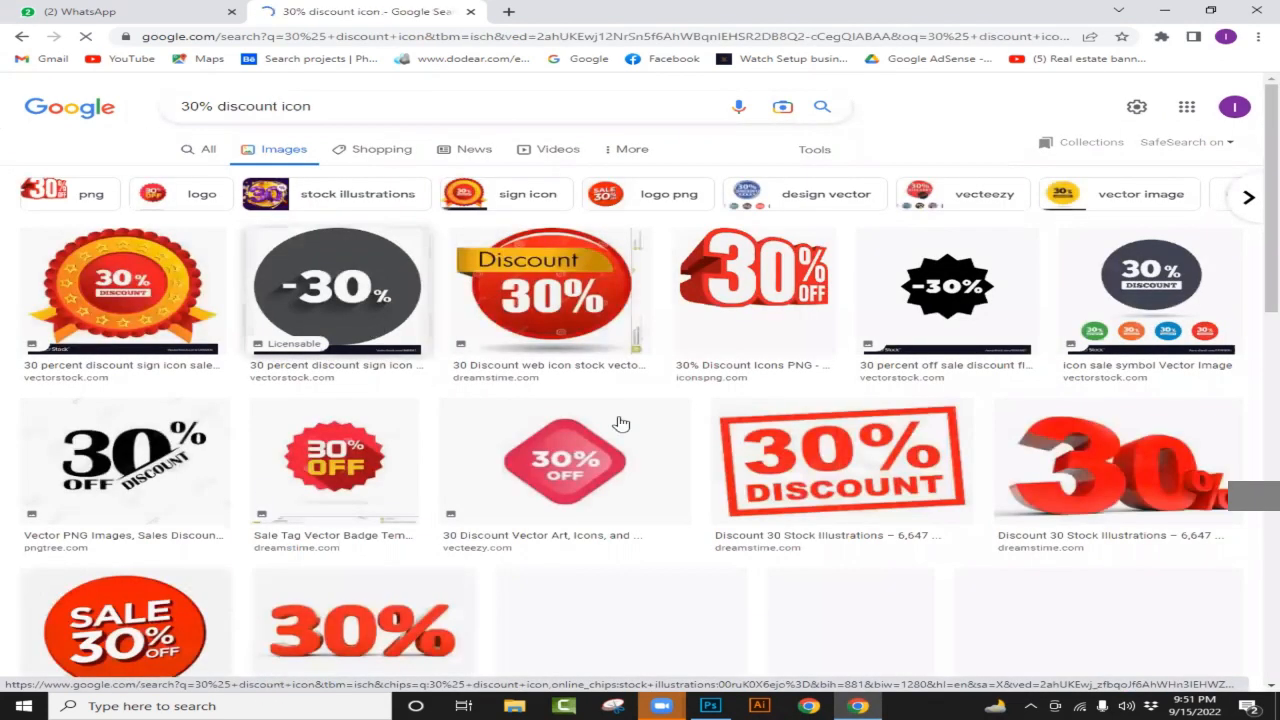
Step: Open the red 30% OFF bubble in the preview pane and copy it
scroll(620, 424, "down", 5)
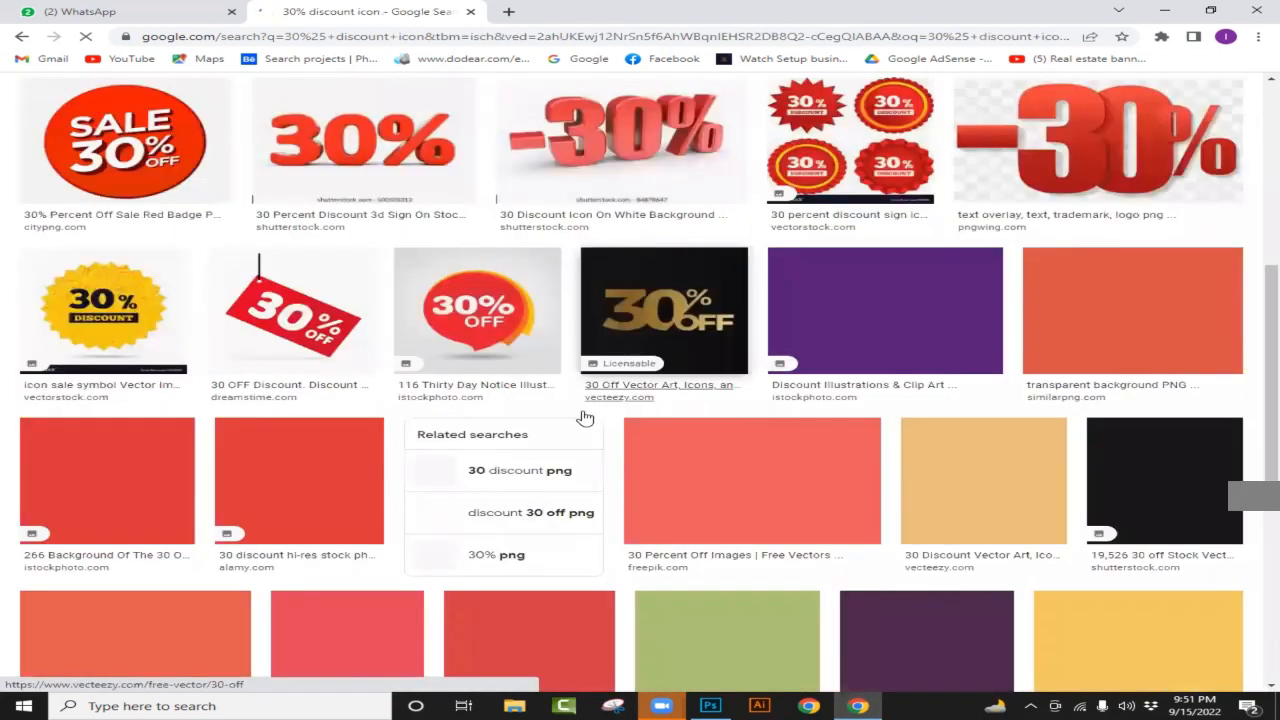
scroll(585, 418, "up", 2)
scroll(700, 460, "down", 2)
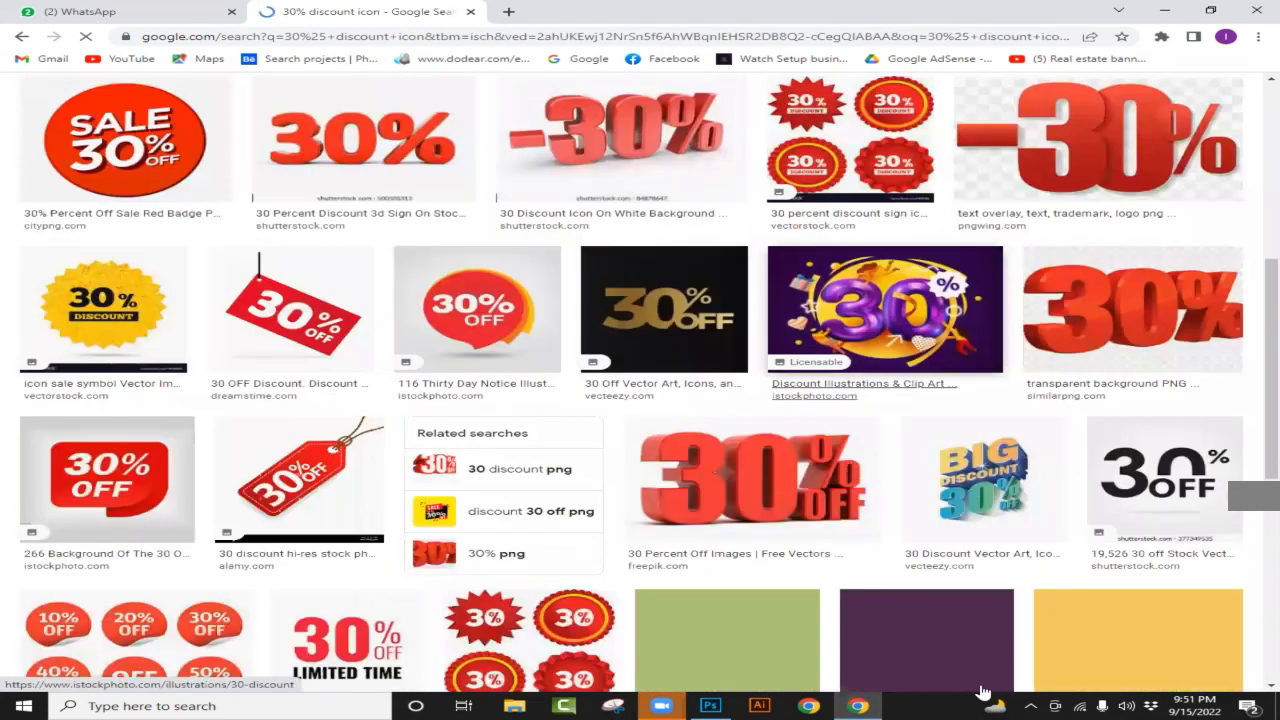
left_click(711, 705)
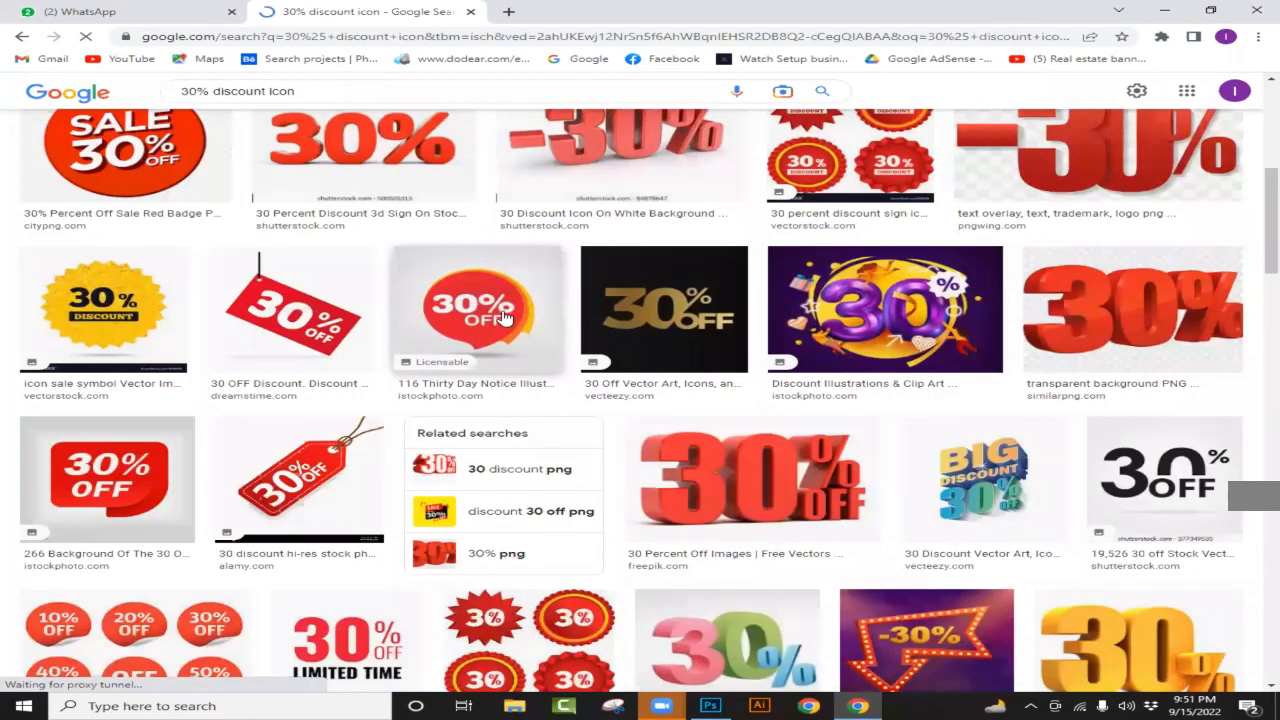
left_click(505, 317)
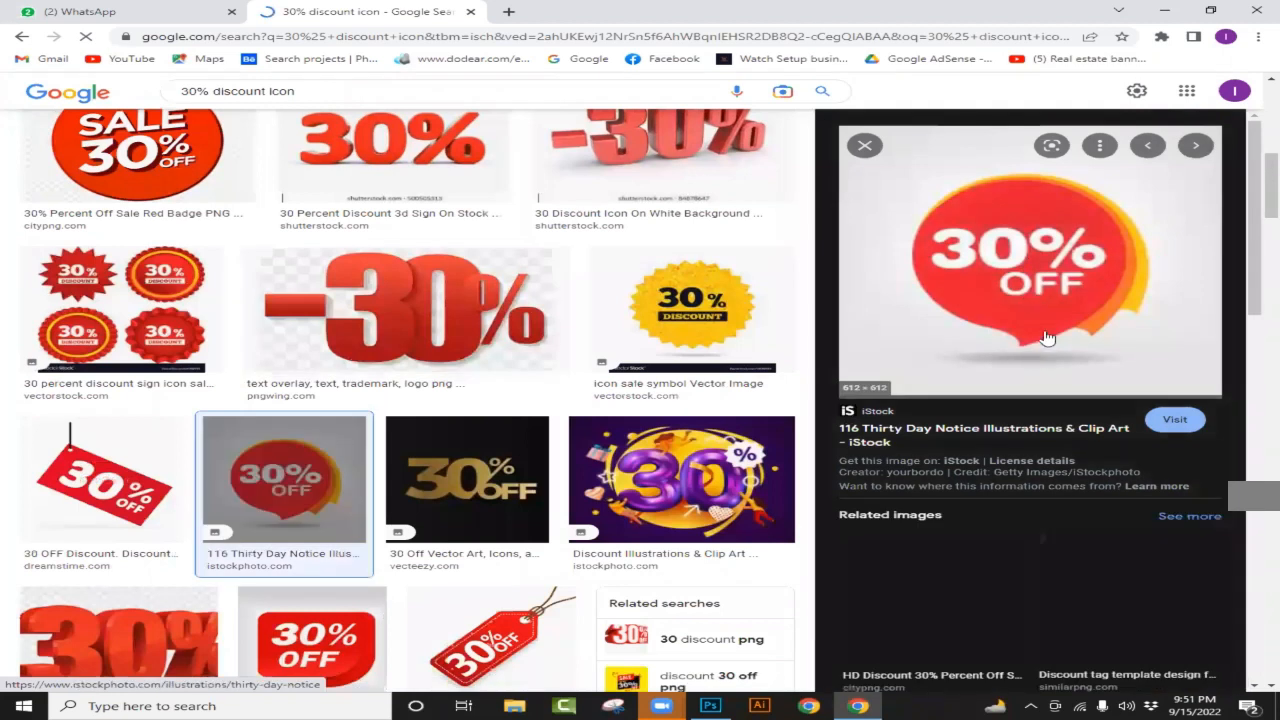
right_click(1005, 285)
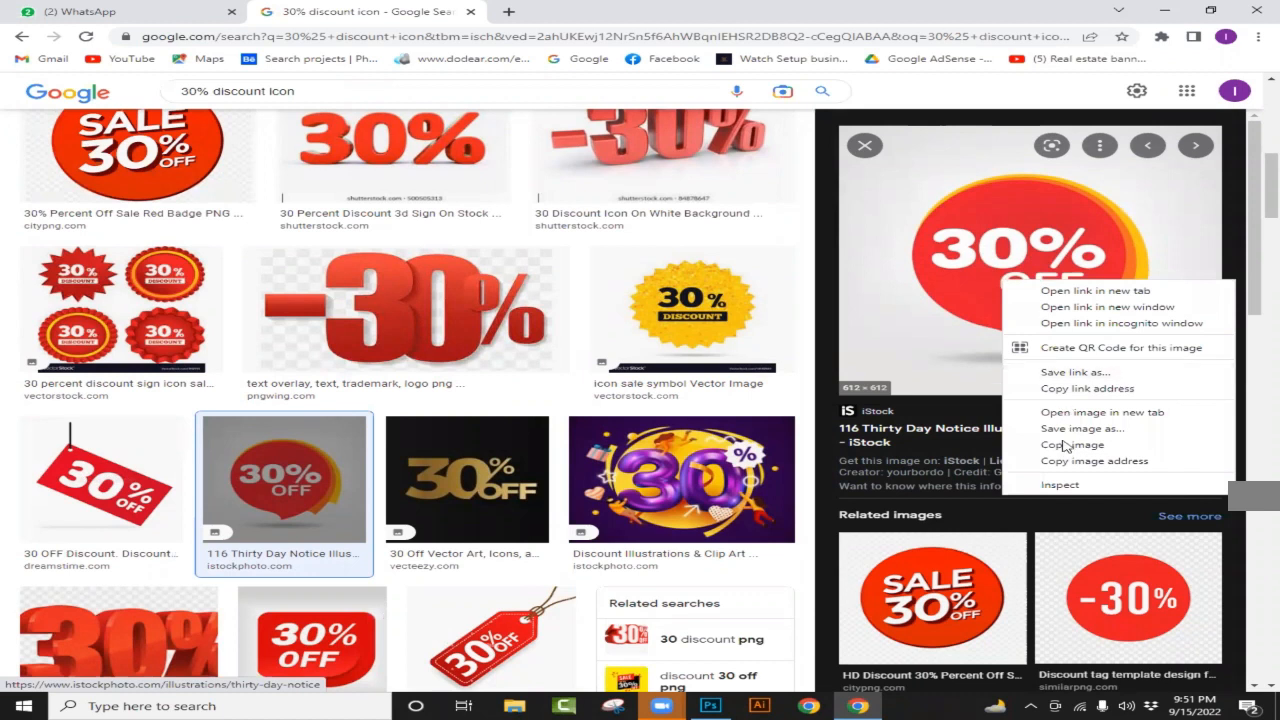
left_click(710, 705)
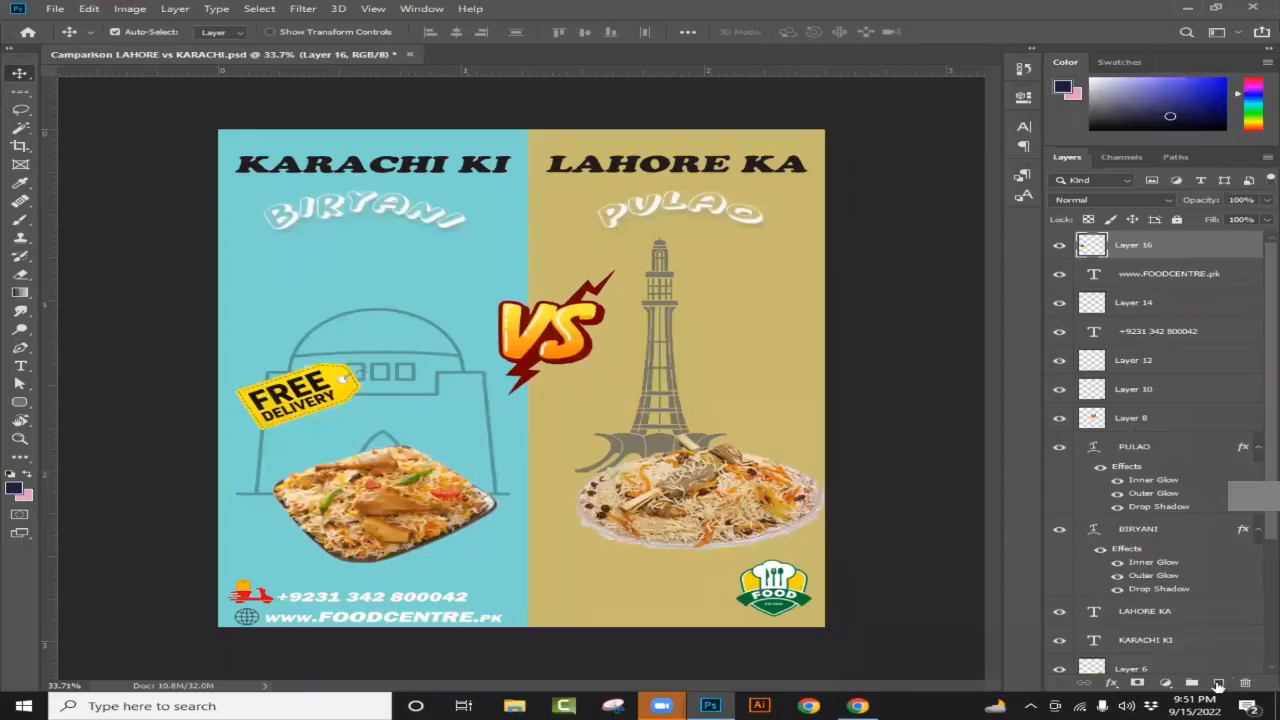
Step: Paste onto a new layer, then delete the mistakenly pasted duplicate Free Delivery tag
left_click(1218, 683)
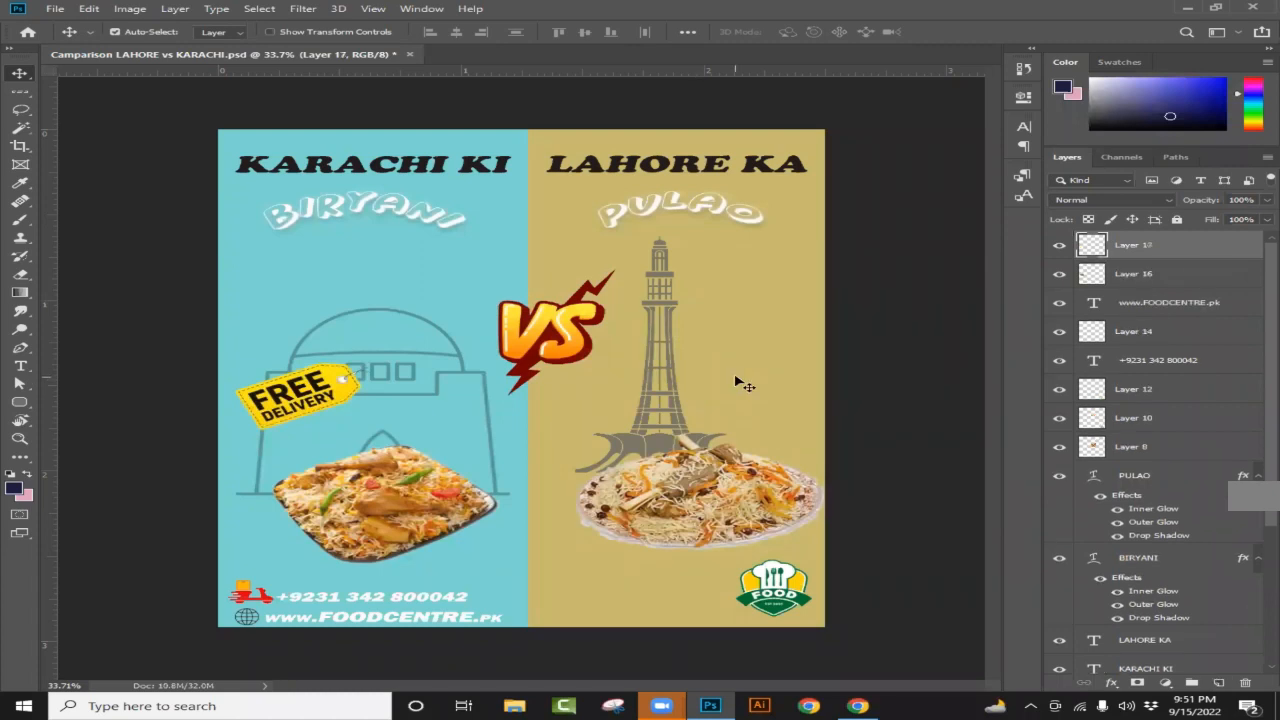
key("ctrl+v")
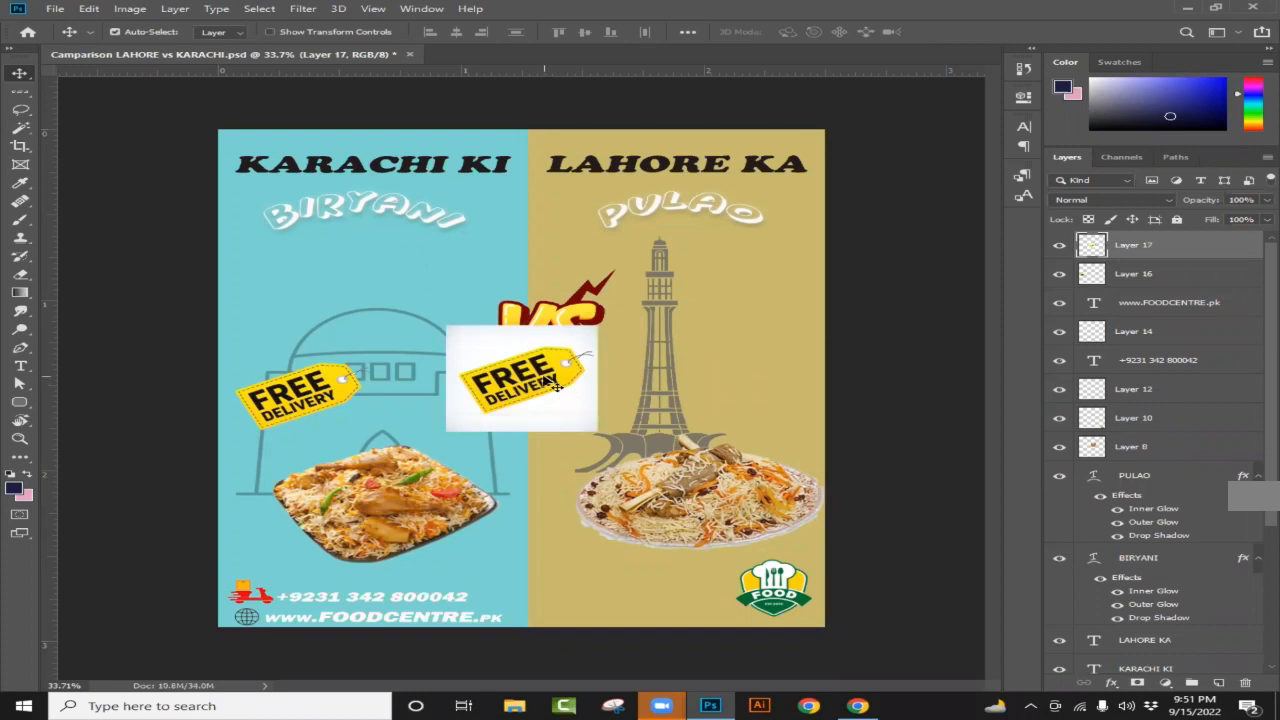
left_click_drag(565, 389, 572, 392)
left_click_drag(1178, 236, 1248, 683)
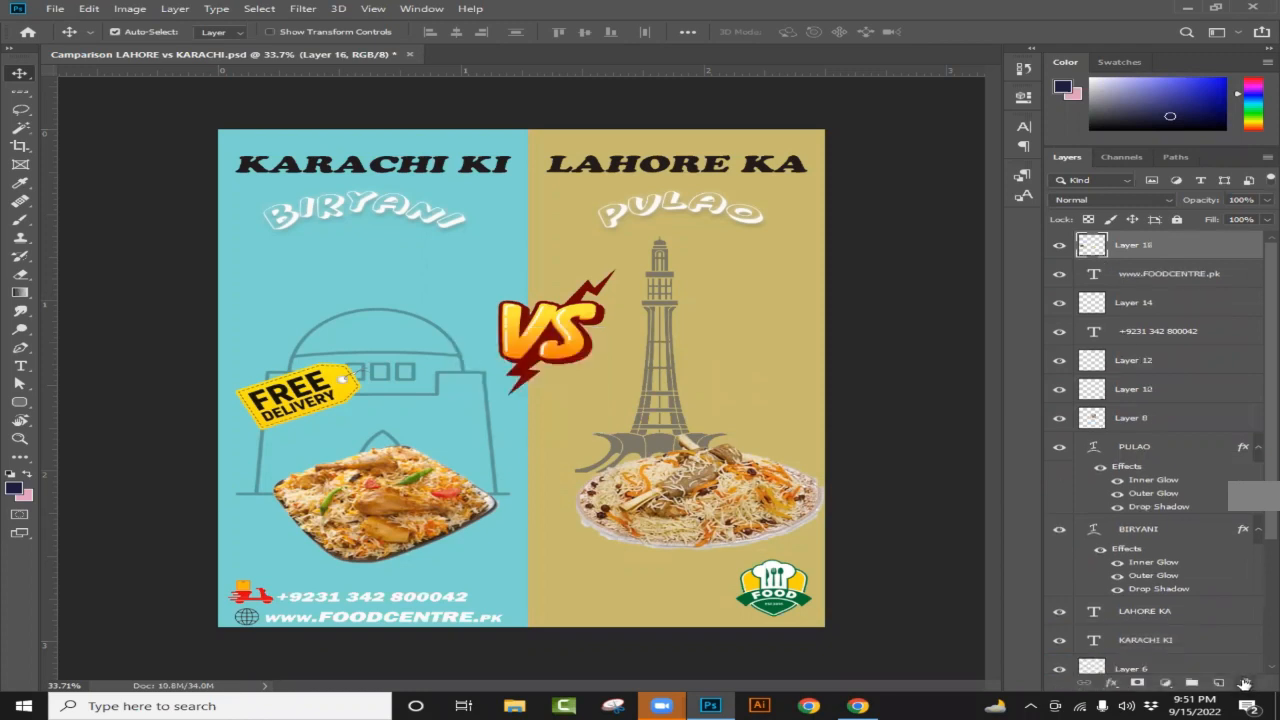
left_click(857, 705)
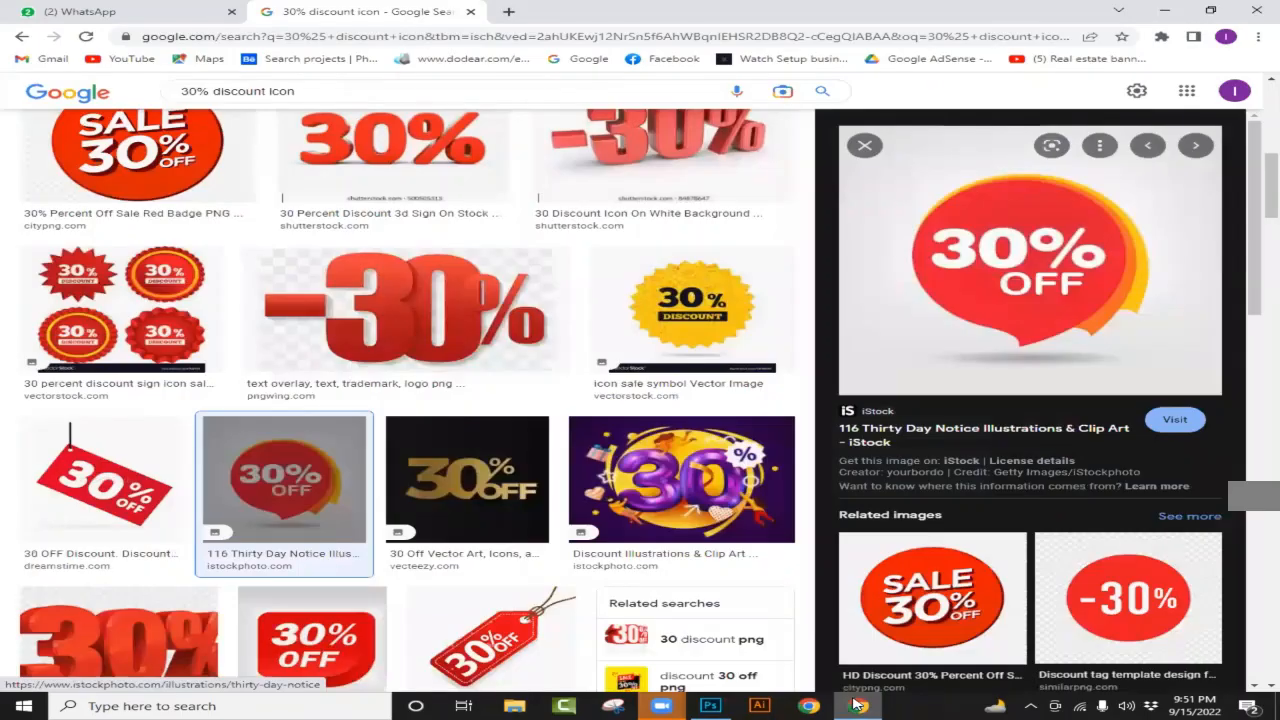
Step: Copy the red 30% OFF image and add a new empty Layer 18 in Photoshop
right_click(1052, 250)
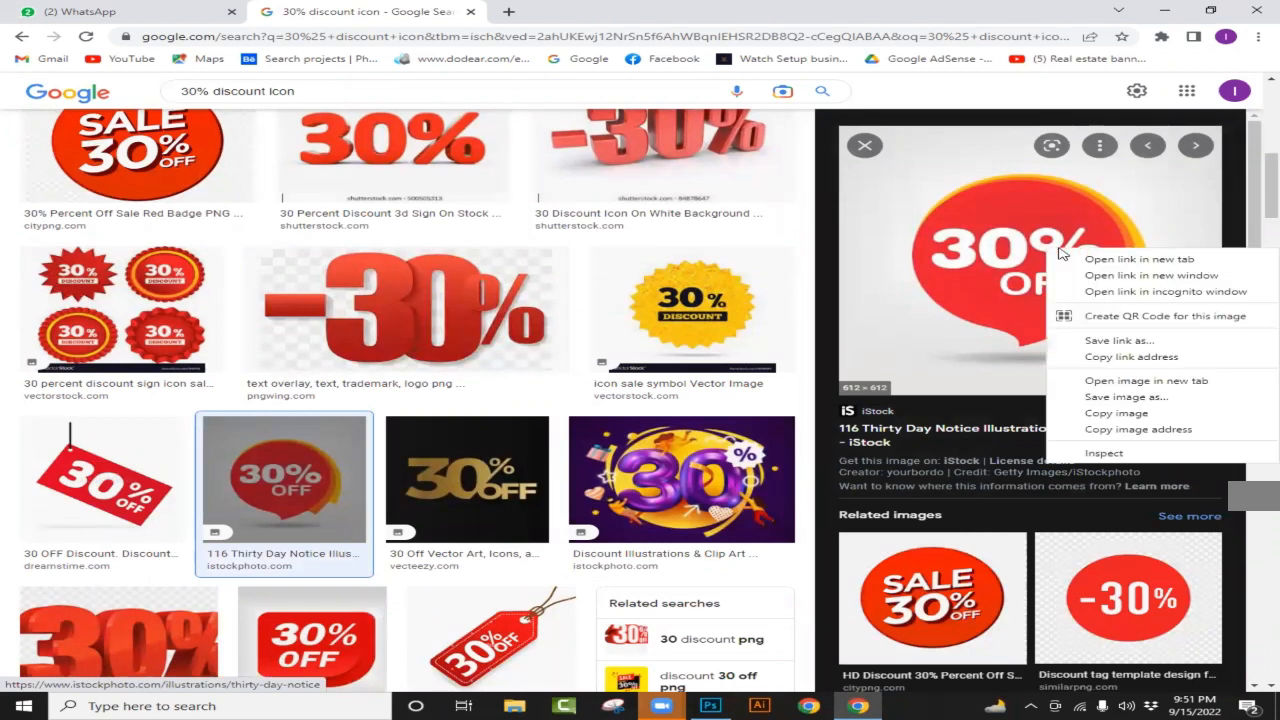
left_click(1134, 414)
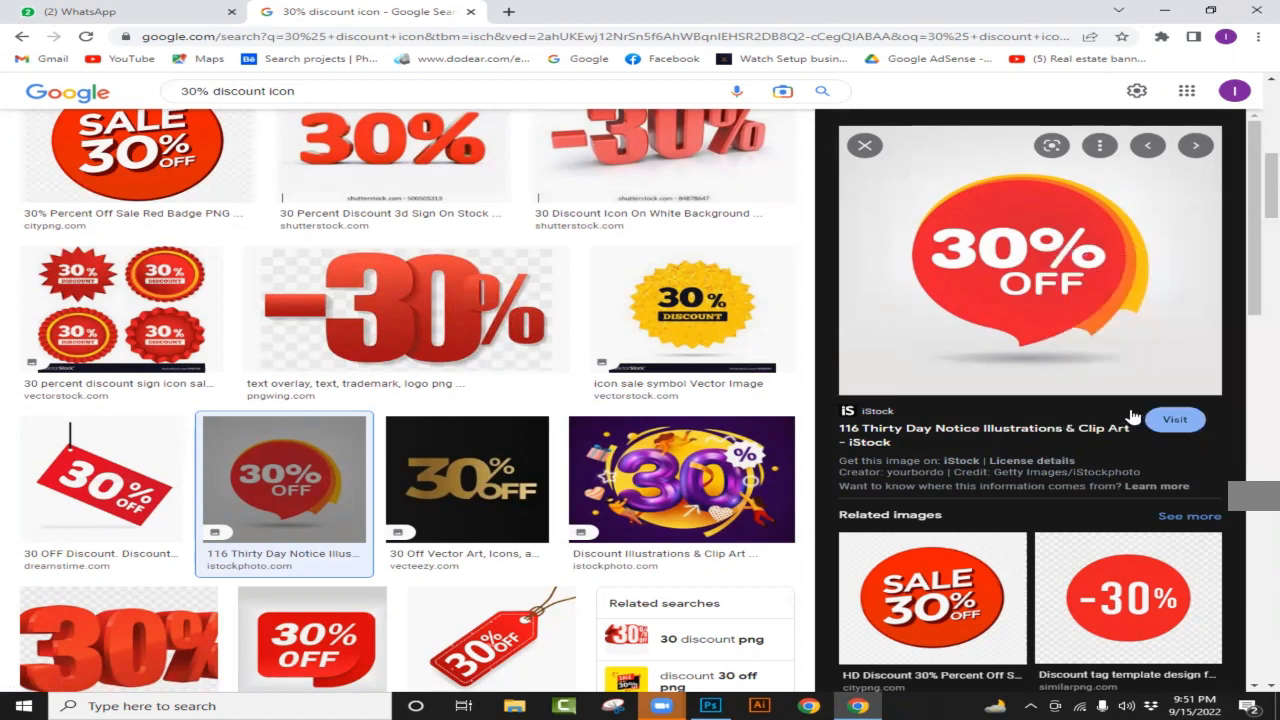
left_click(720, 705)
left_click(1217, 682)
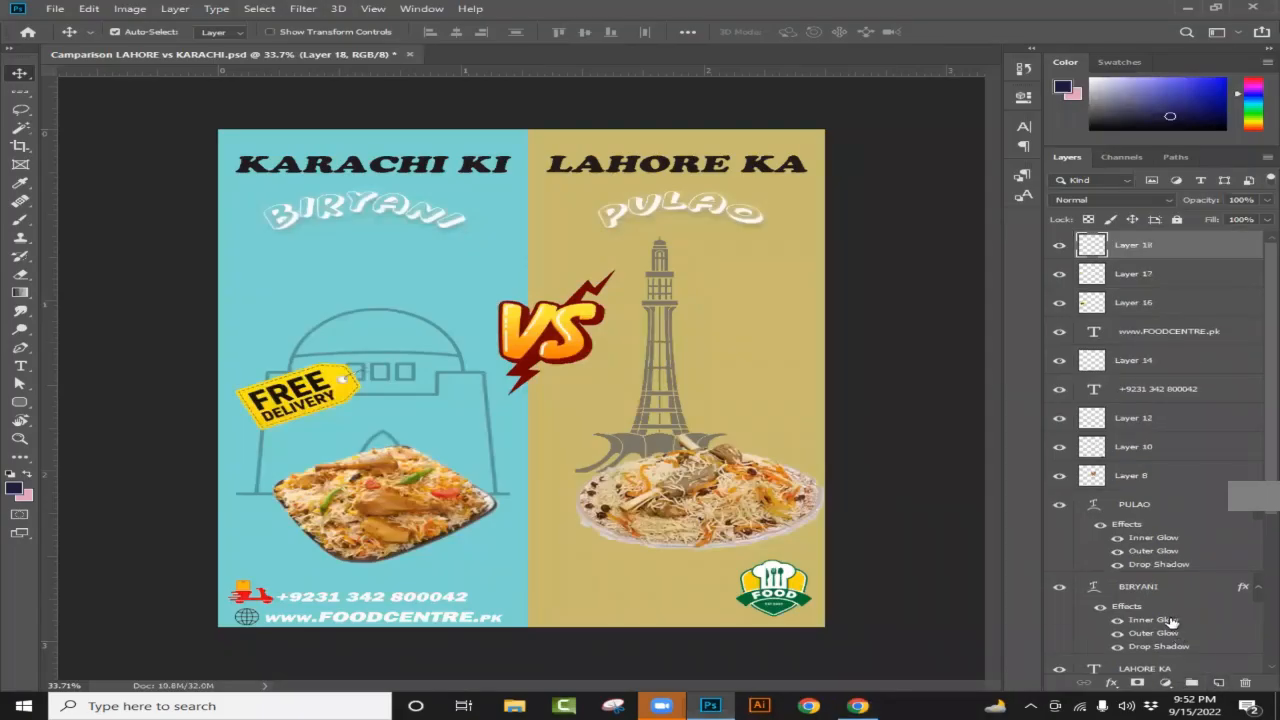
Step: Paste the red 30% OFF badge onto Layer 18 and zoom in on it
key("ctrl+v")
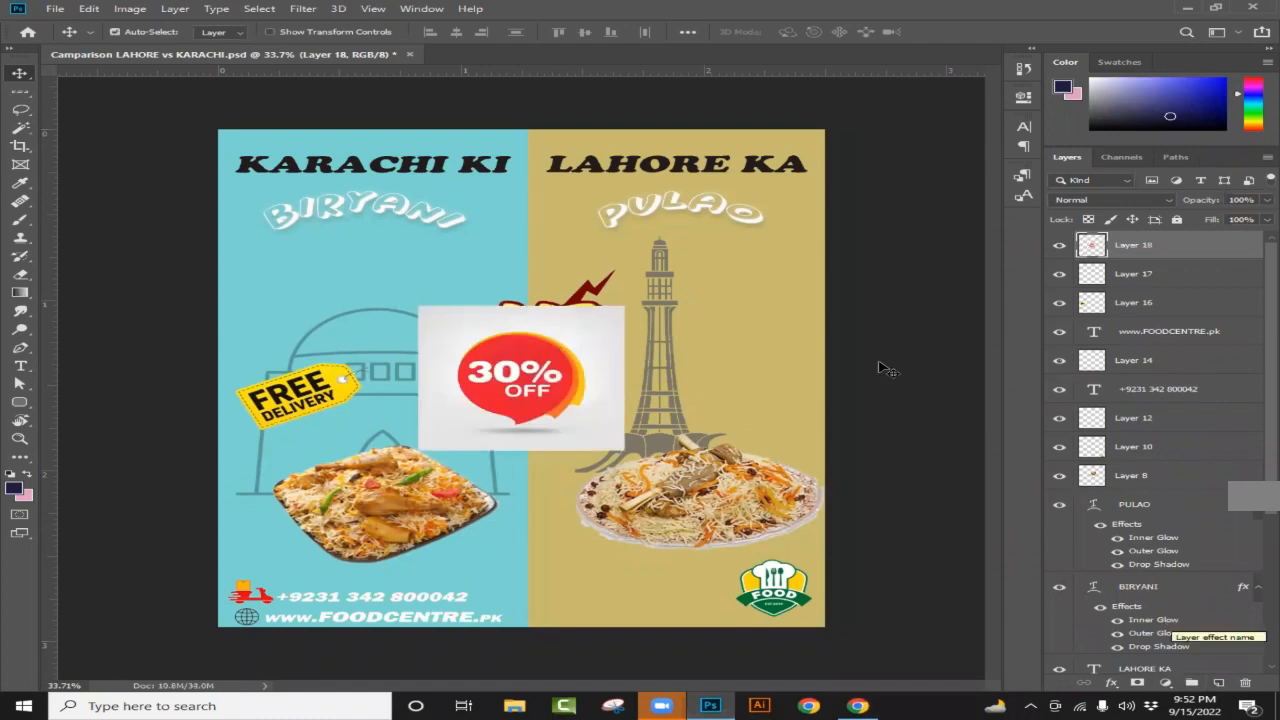
scroll(470, 395, "up", 4)
scroll(580, 373, "up", 1)
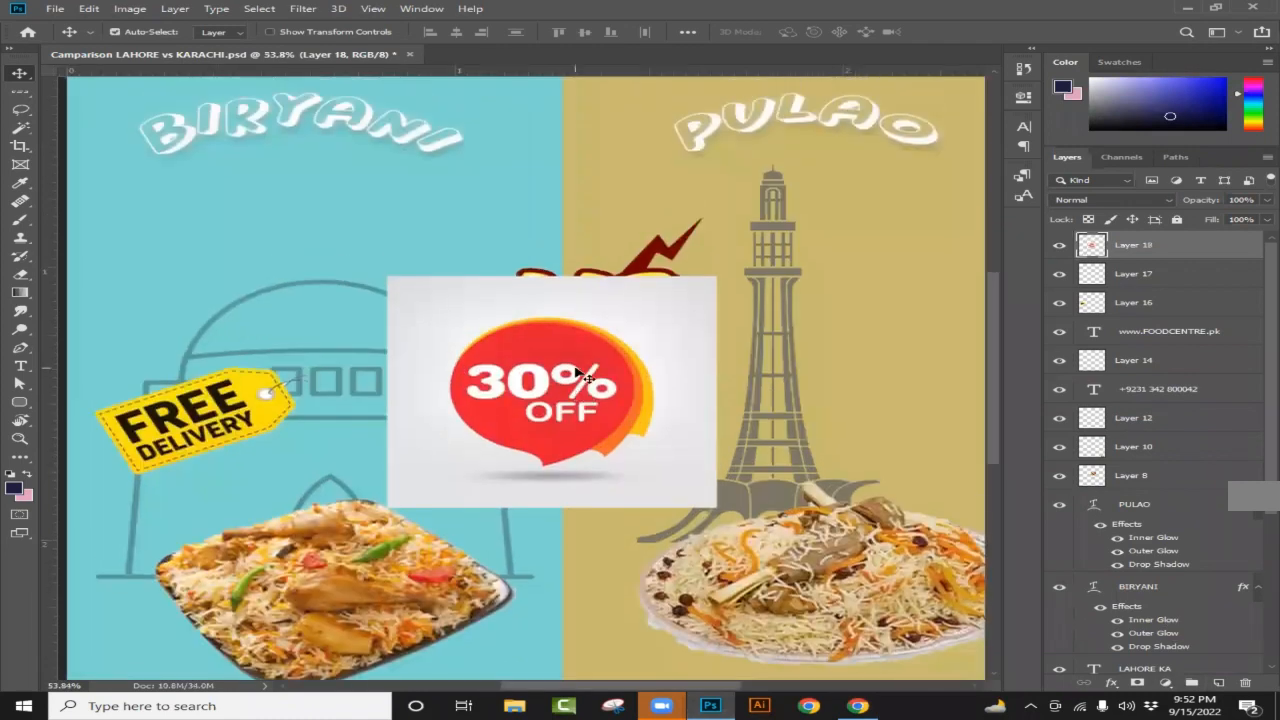
scroll(580, 371, "up", 3)
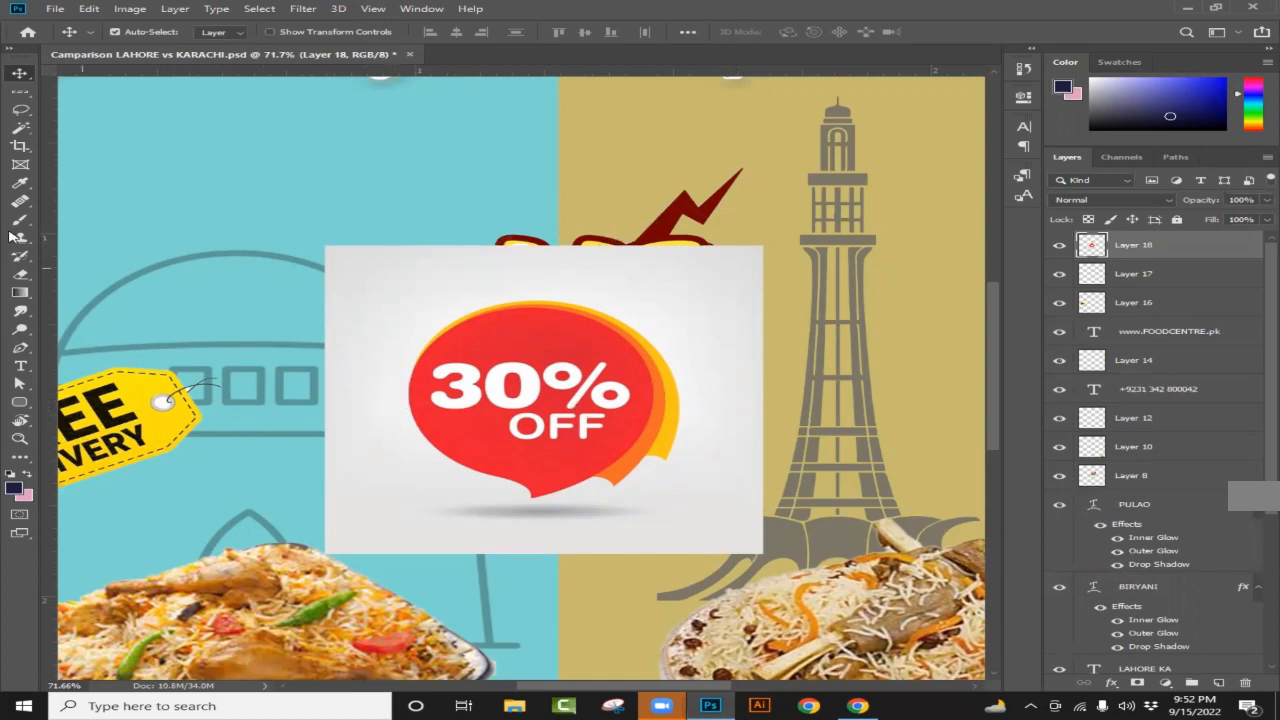
Step: Cut the 30% OFF badge onto Layer 19 with Select Subject, then hide and lower the original layer
left_click(21, 132)
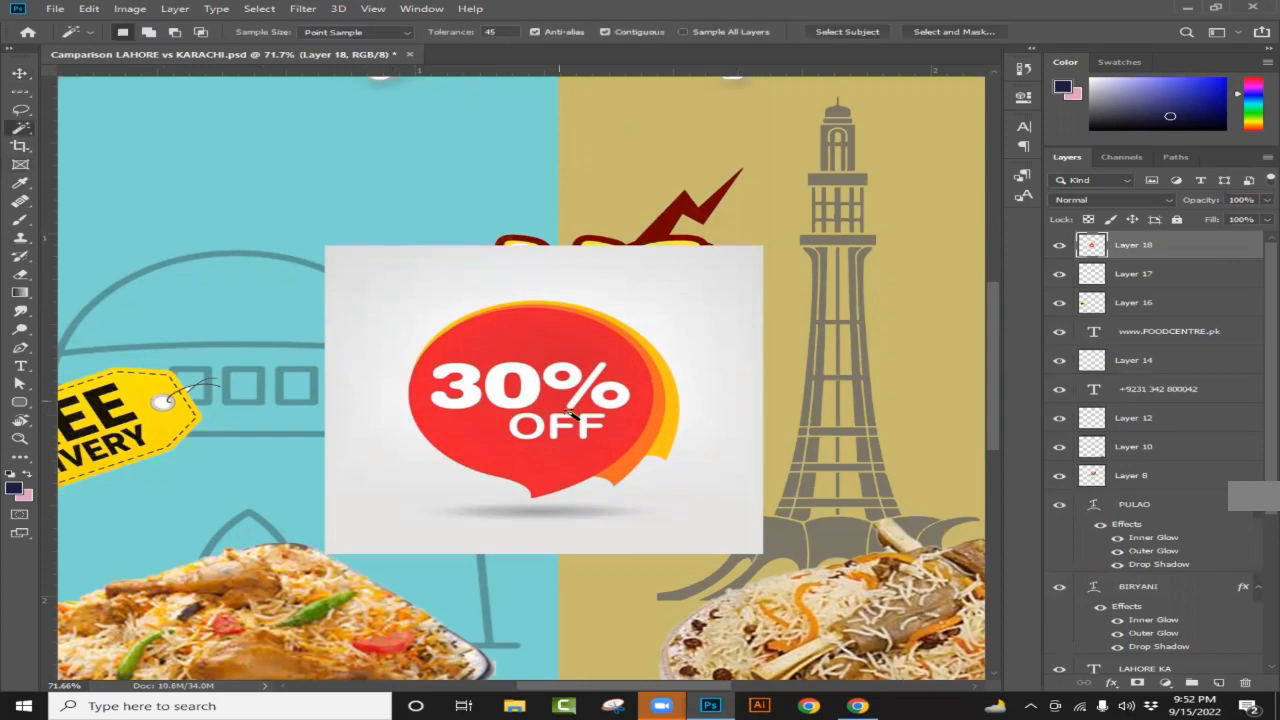
left_click(848, 33)
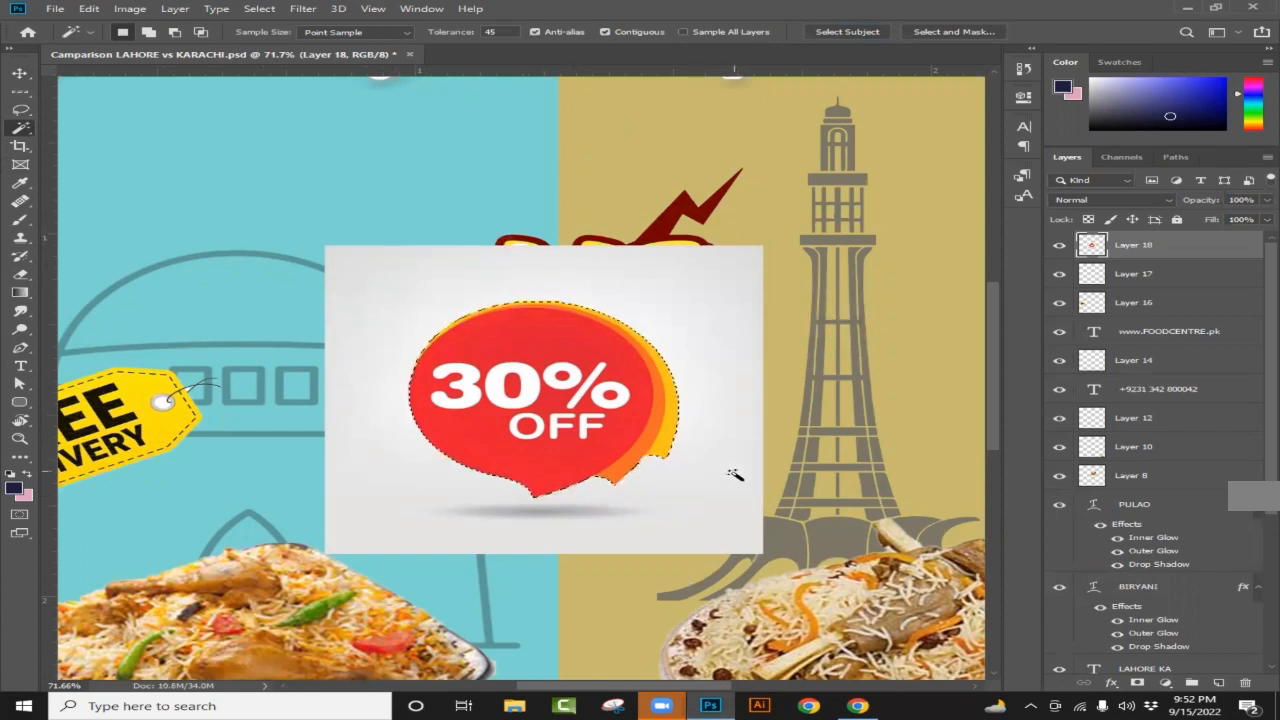
key("ctrl+j")
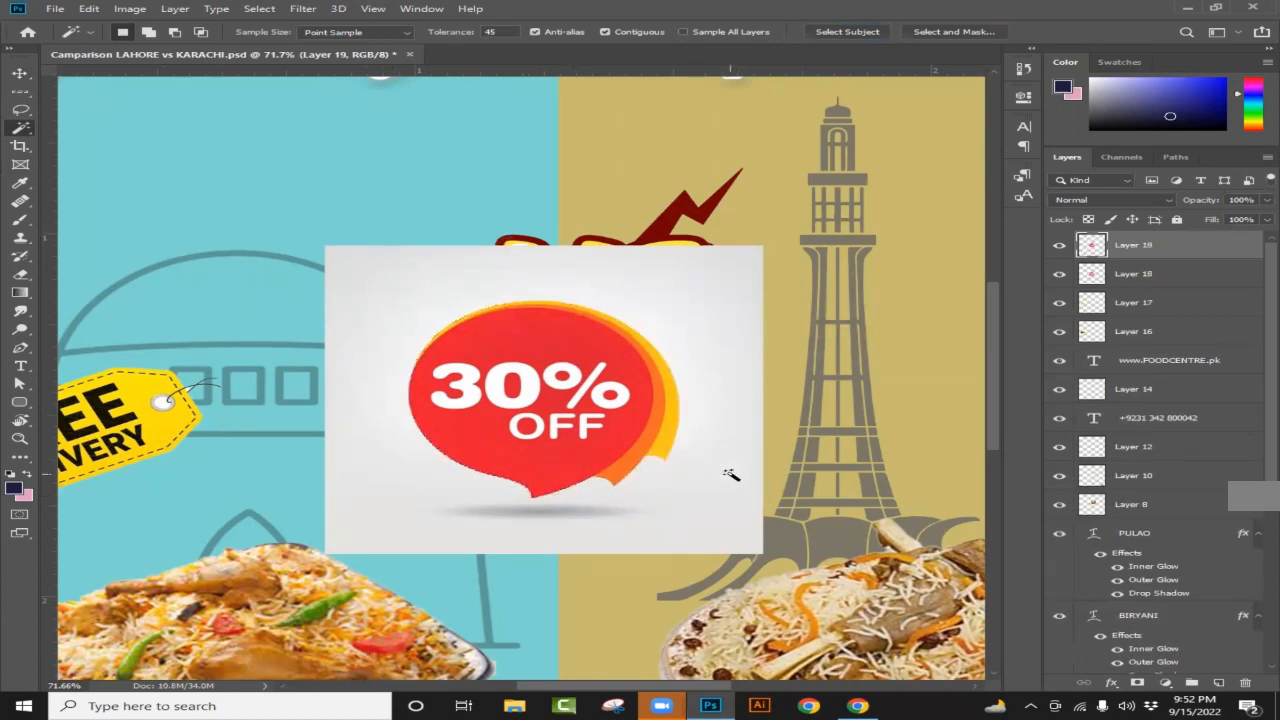
left_click(1059, 274)
left_click_drag(1166, 281, 1236, 630)
scroll(255, 303, "down", 5)
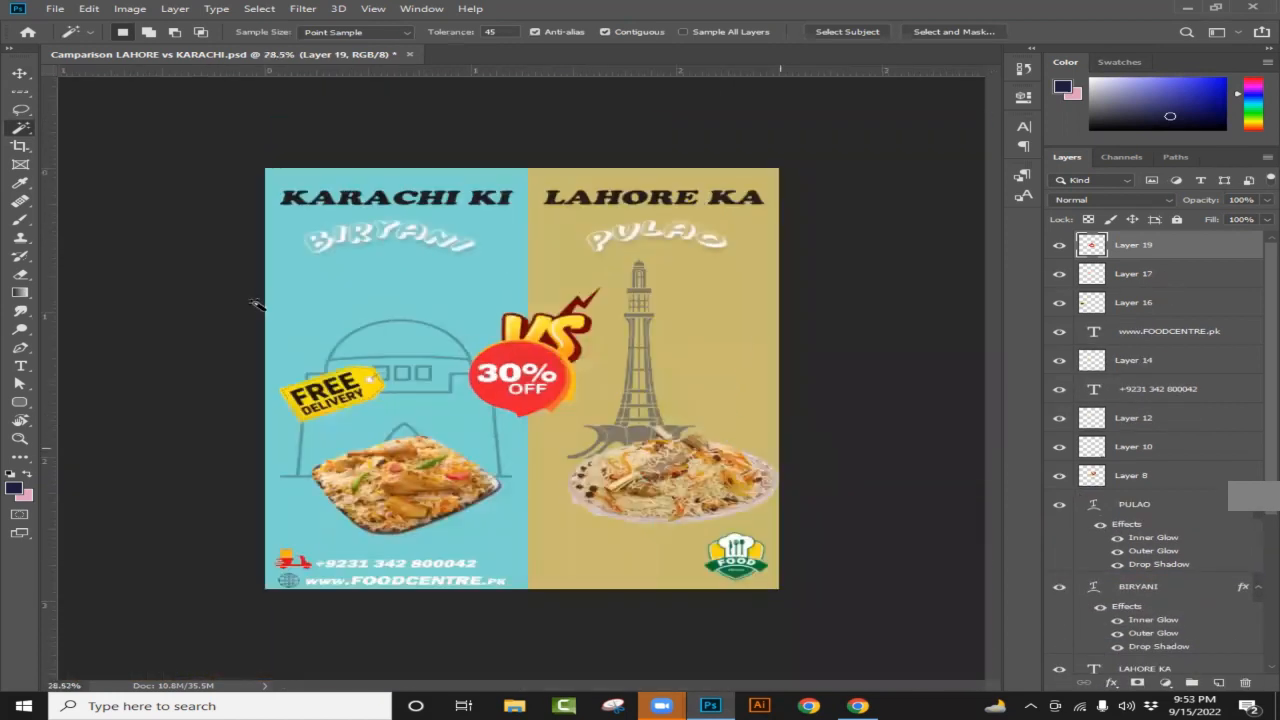
Step: Move the 30% OFF badge over to the Lahore side
left_click(19, 73)
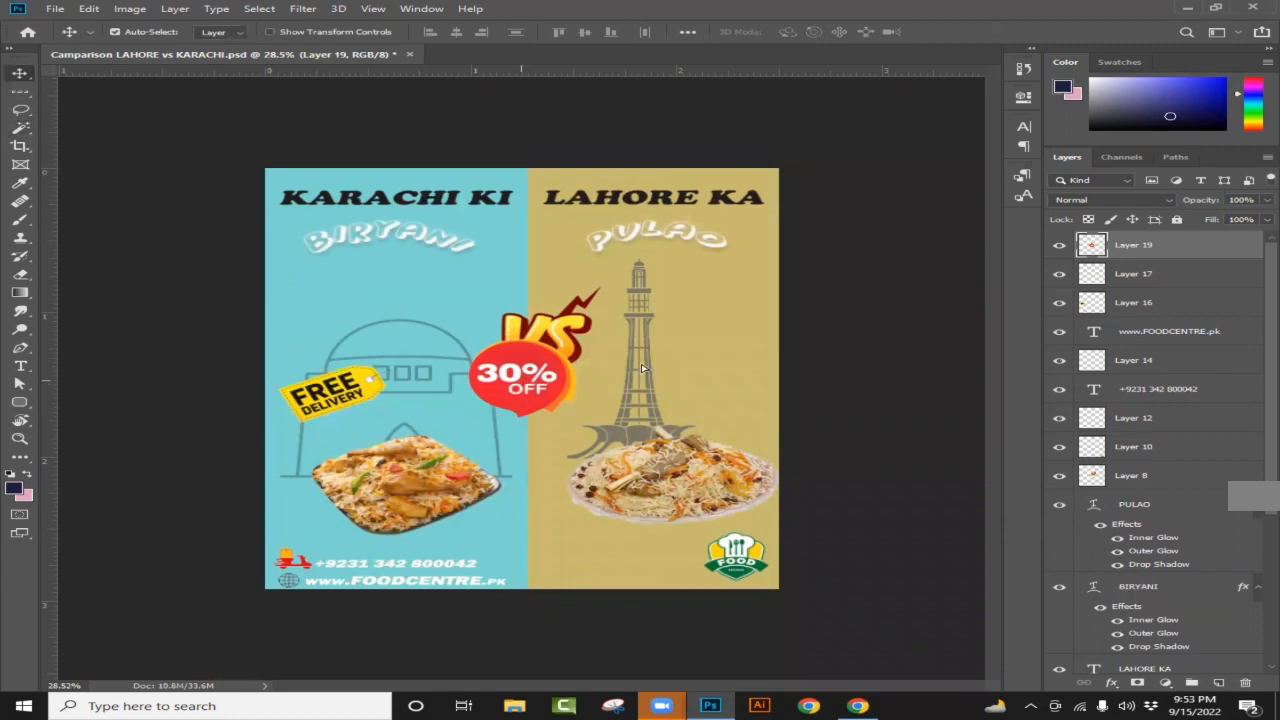
left_click_drag(643, 370, 726, 378)
scroll(726, 378, "up", 3)
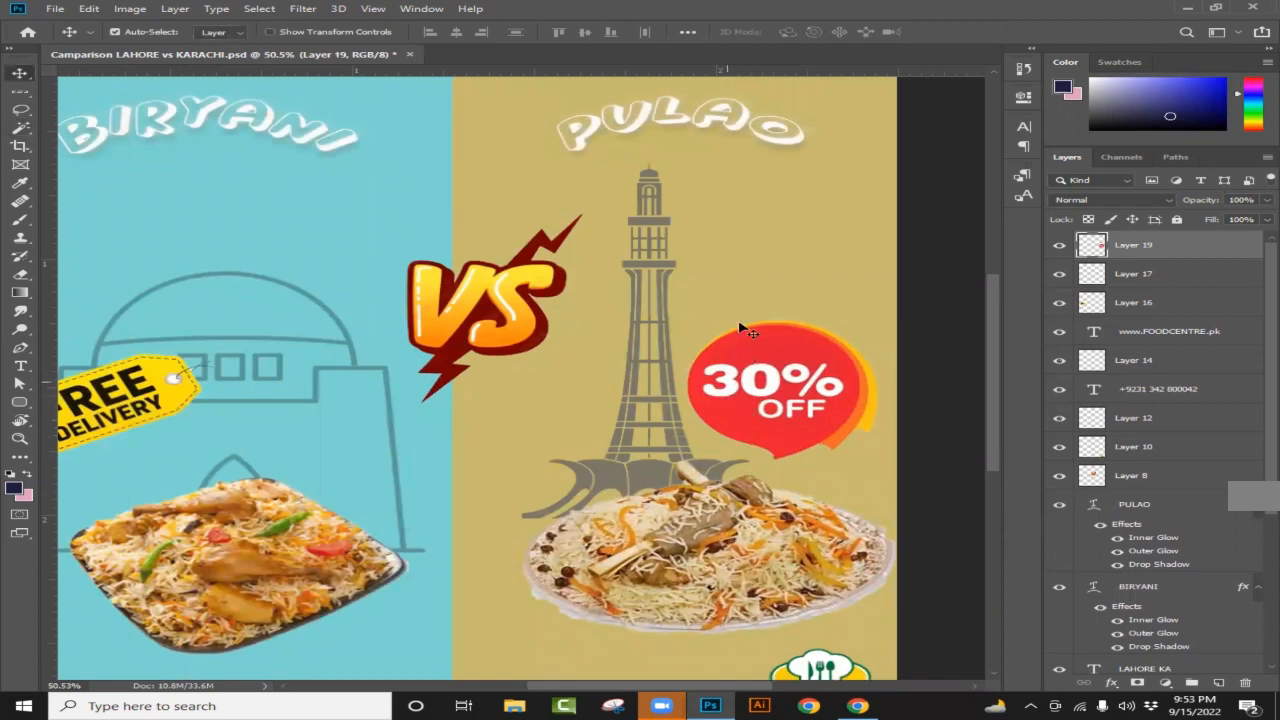
Step: Scale the badge to about 69%, tilt it about 15°, and set it just above the pulao plate
key("ctrl+t")
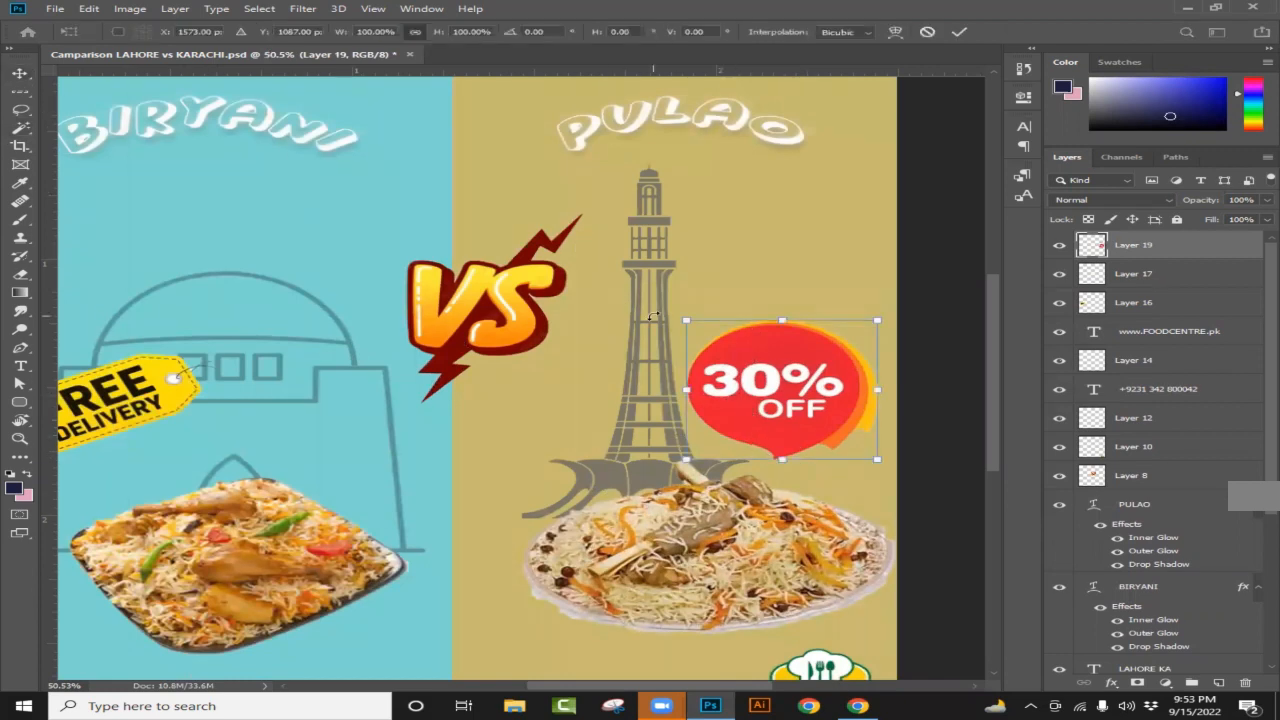
left_click_drag(653, 316, 733, 336)
left_click_drag(779, 398, 798, 450)
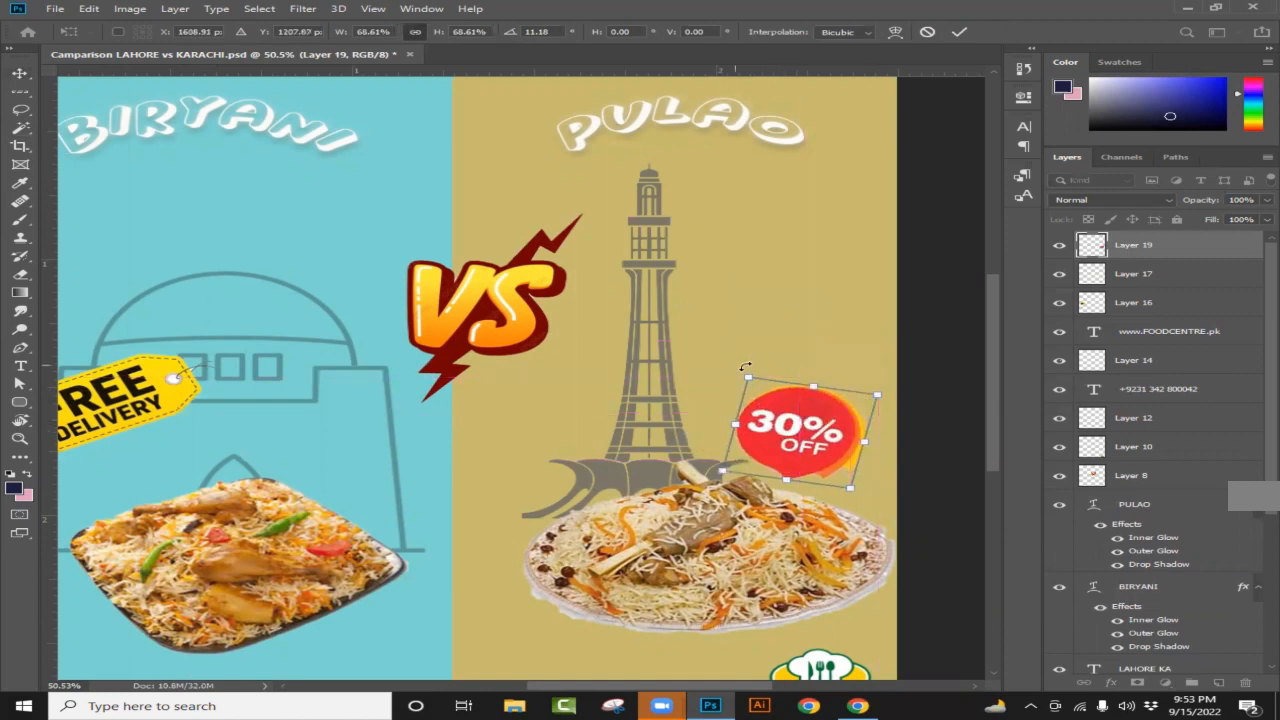
left_click_drag(745, 367, 750, 362)
mouse_move(780, 433)
left_mouse_down()
mouse_move(793, 452)
mouse_move(778, 450)
left_mouse_up()
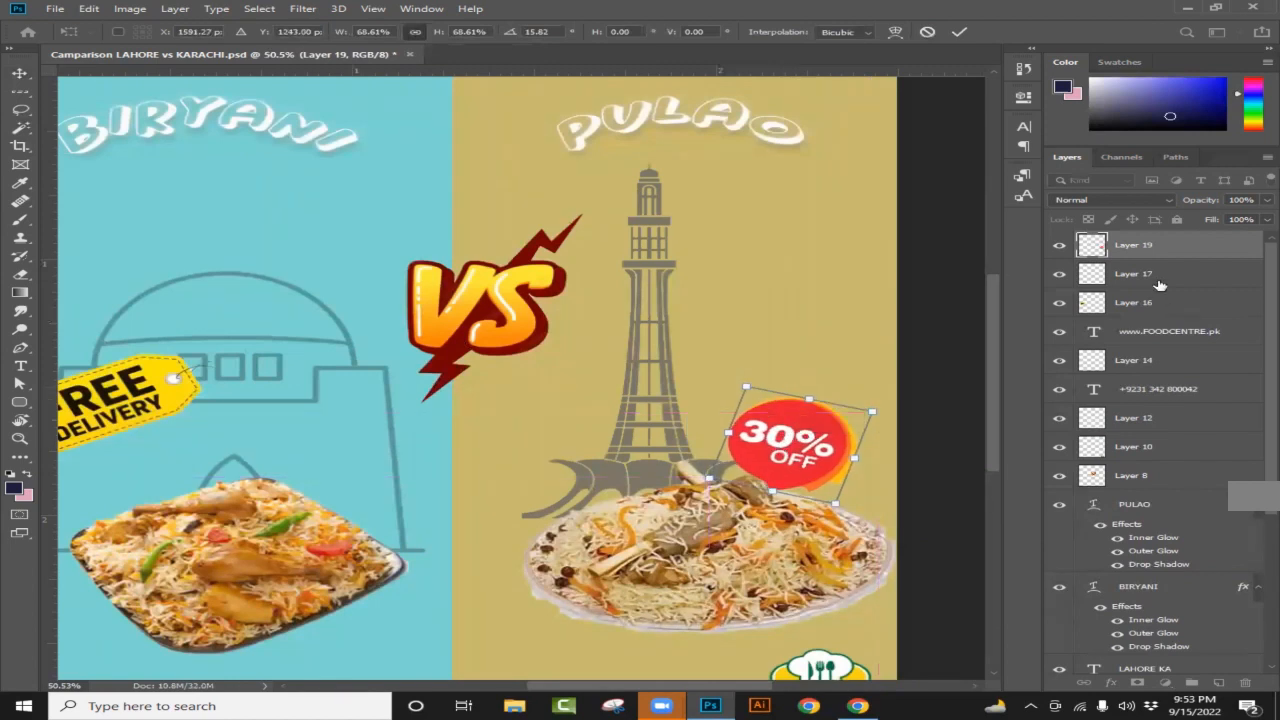
key("Return")
left_click(1157, 270)
left_click(1165, 255)
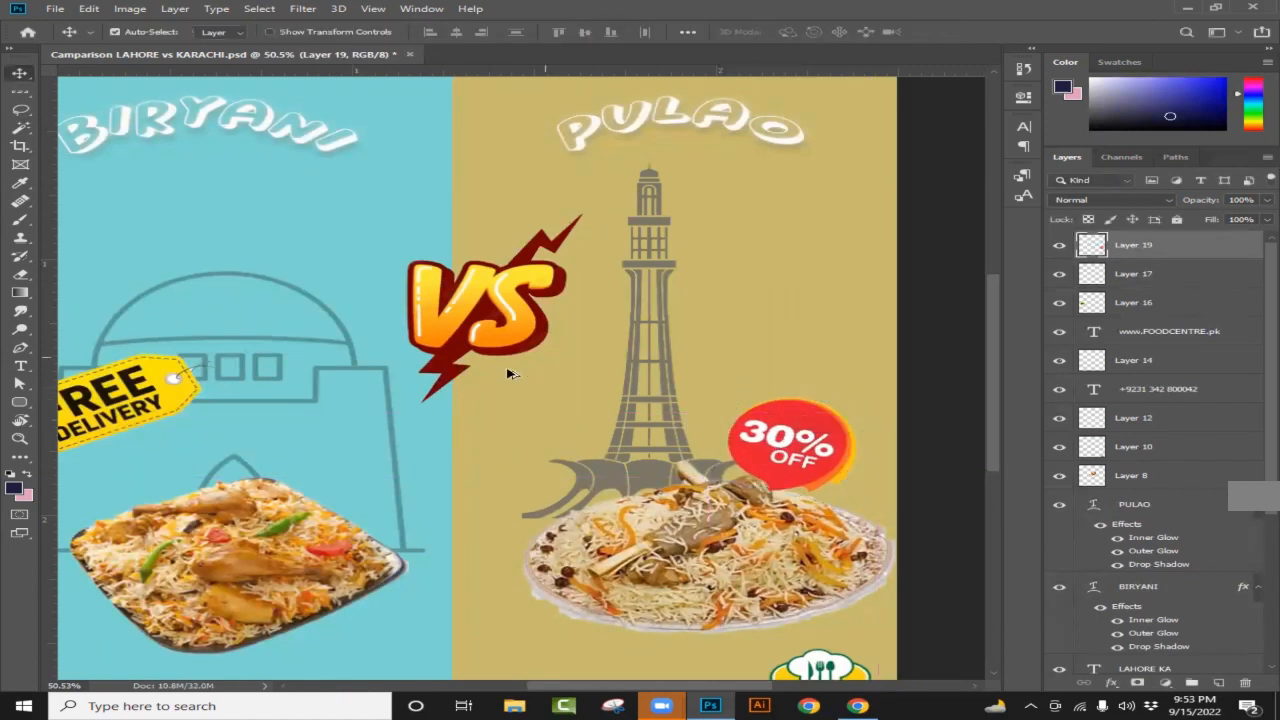
scroll(572, 405, "down", 2)
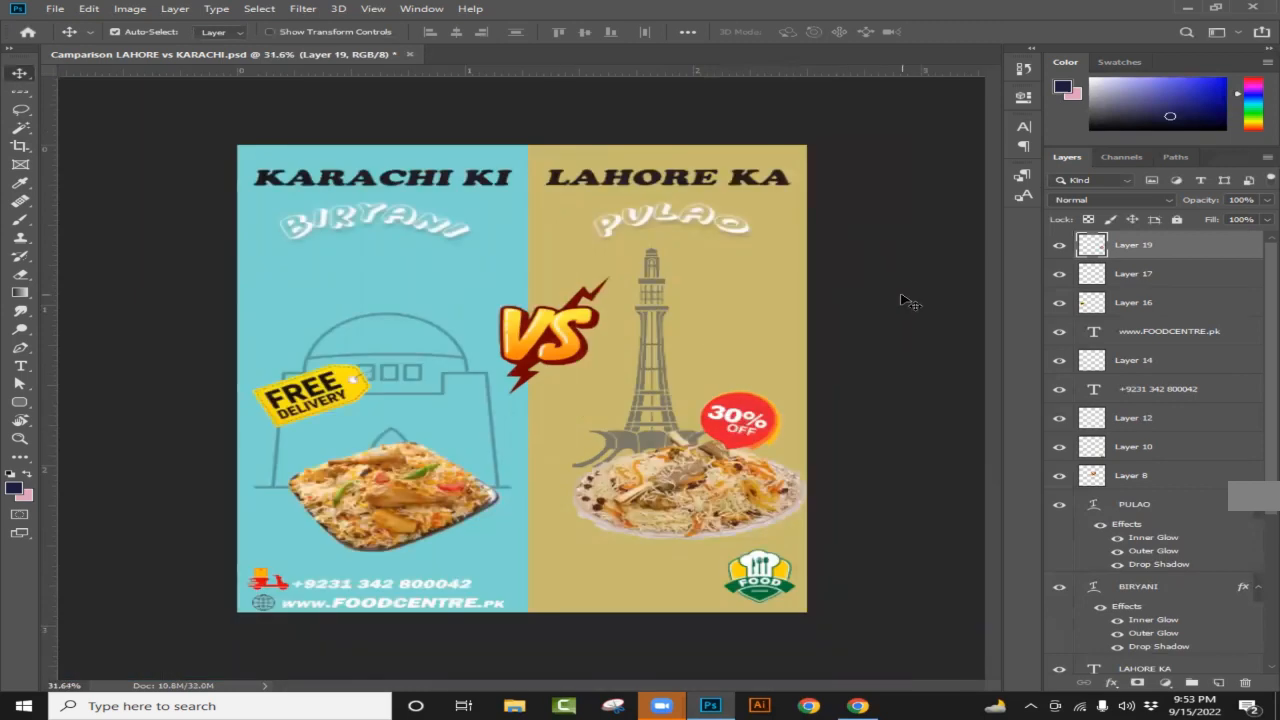
scroll(826, 286, "up", 1)
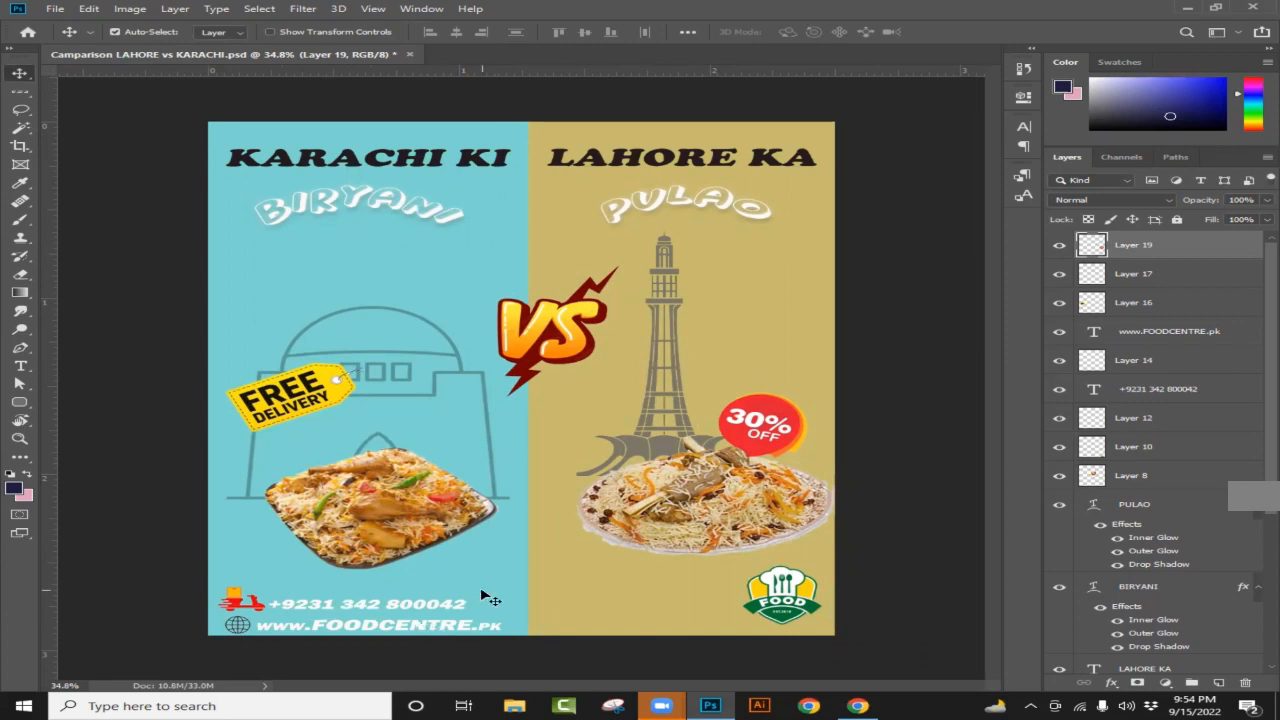
left_click_drag(782, 606, 775, 610)
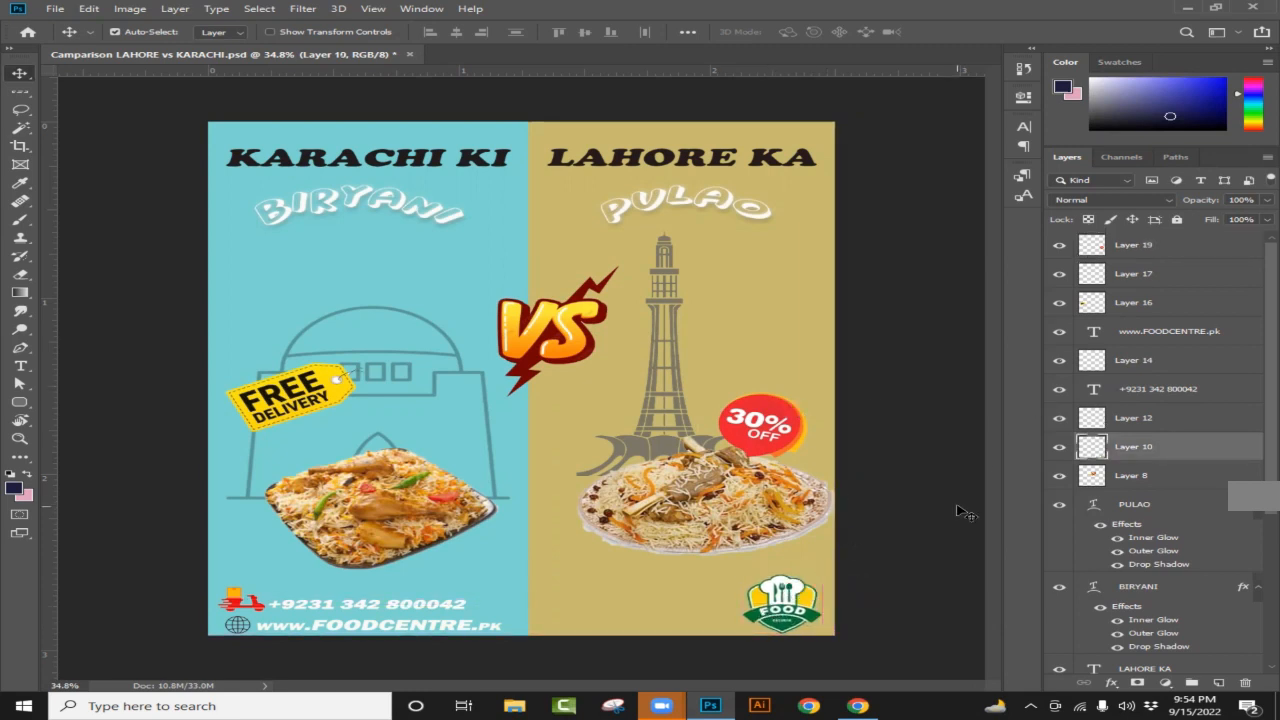